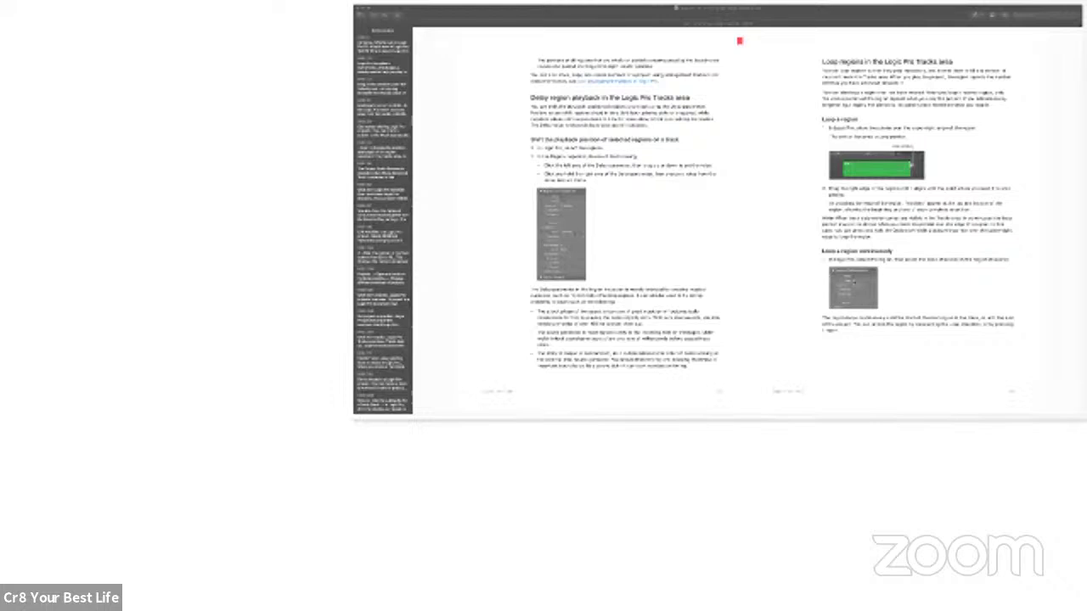
Bring up the Logic Pro User Guide pages on delaying region playback in the Tracks area.
mouse_move(12, 458)
left_mouse_down()
mouse_move(150, 441)
mouse_move(484, 604)
mouse_move(588, 484)
mouse_move(574, 173)
mouse_move(227, 298)
mouse_move(468, 230)
mouse_move(854, 183)
mouse_move(262, 268)
mouse_move(471, 297)
left_mouse_up()
left_click_drag(468, 298, 560, 478)
key("ctrl+Left")
key("ctrl+Right")
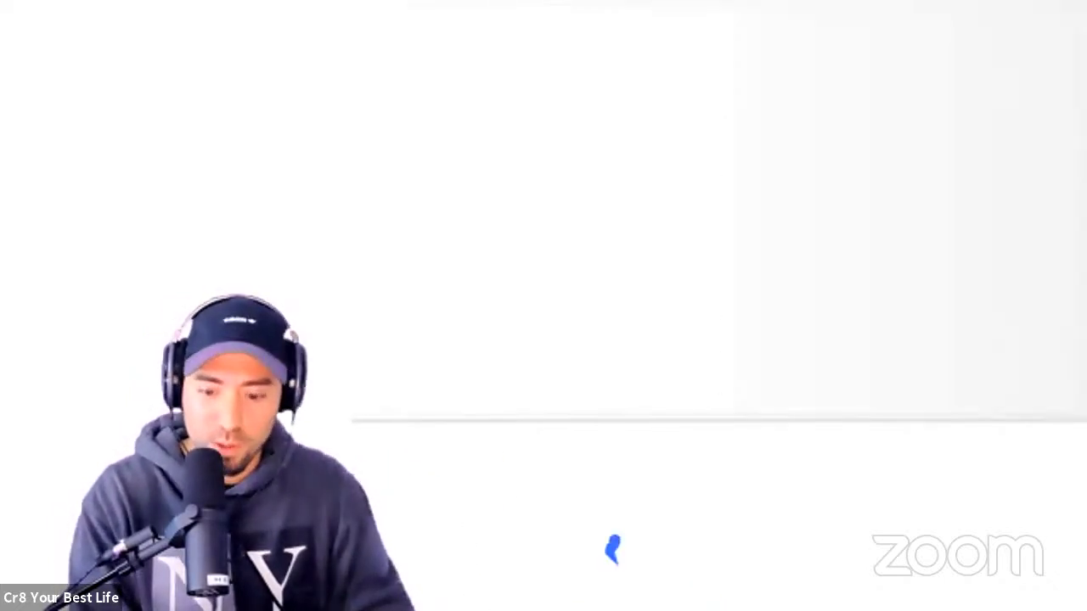
key("ctrl+Right")
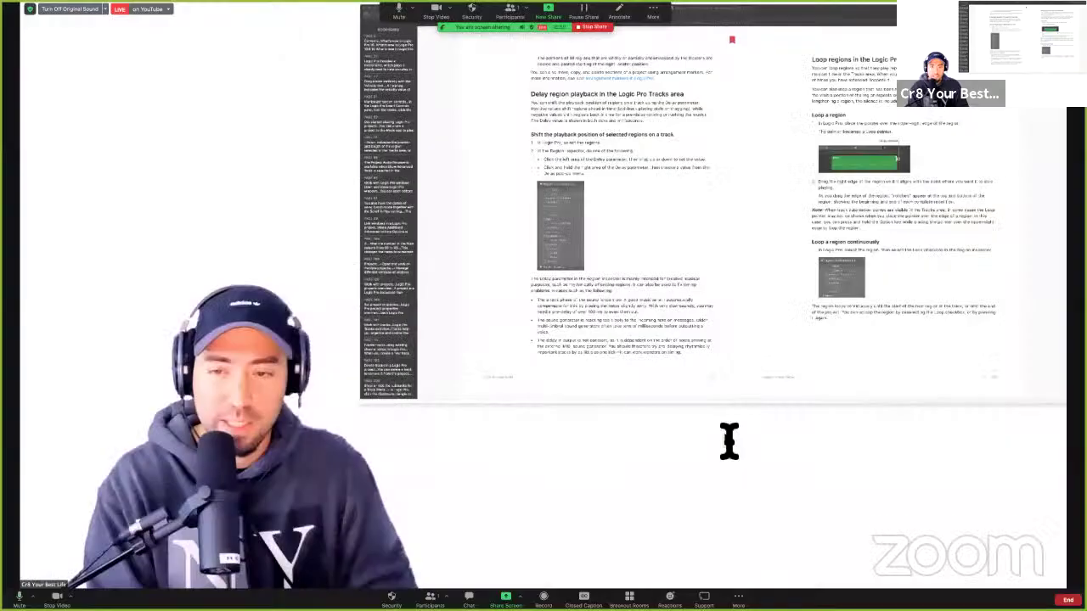
key("ctrl+Right")
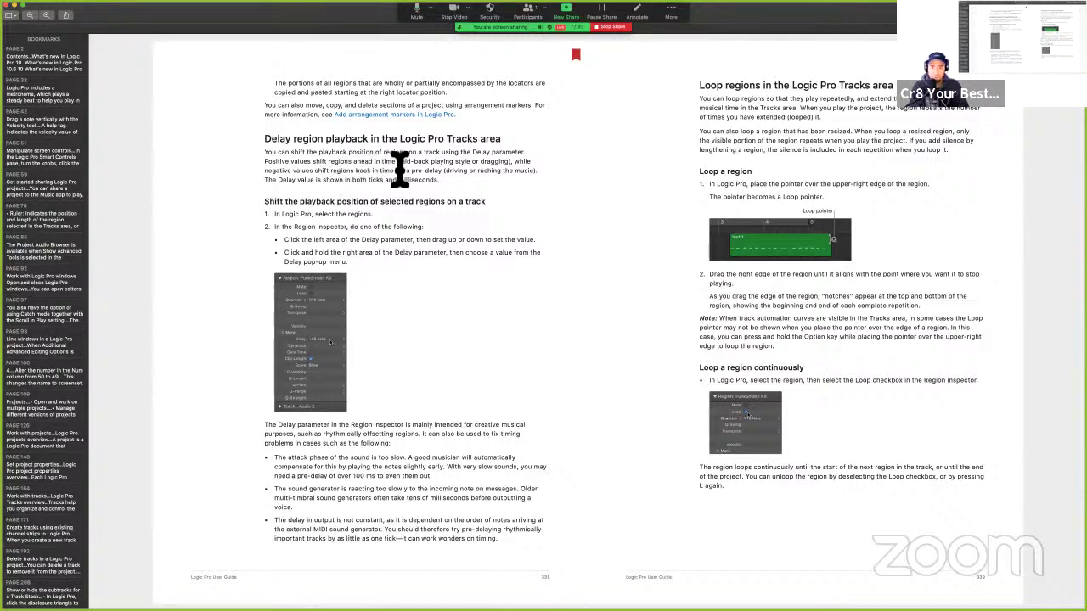
Highlight the guide's phrases on the laid-back feel of positive Delay values and the rushing feel of negative ones.
left_click_drag(396, 169, 512, 172)
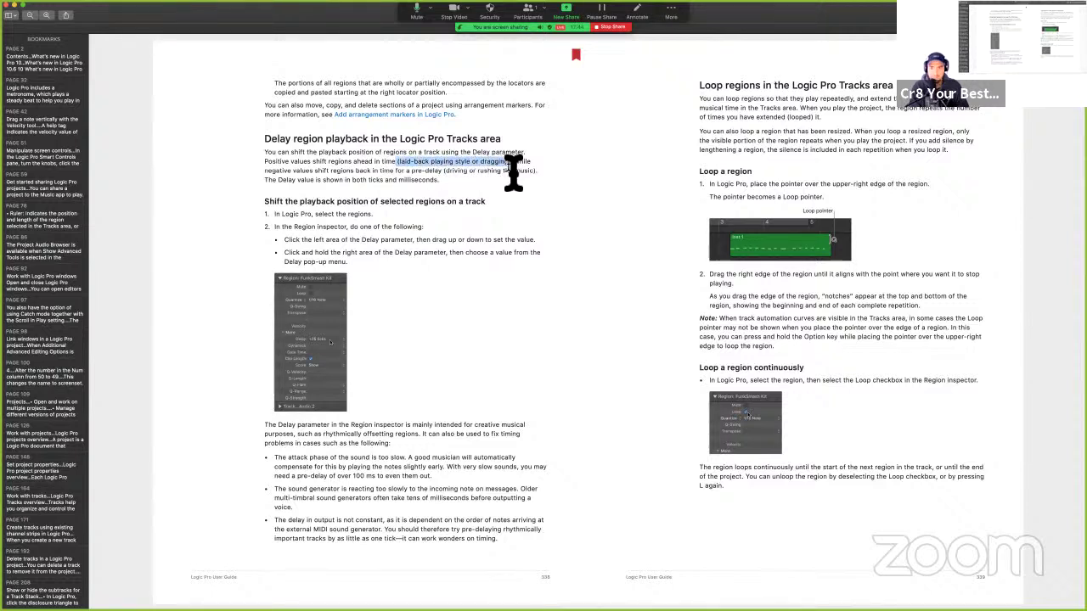
left_click(318, 179)
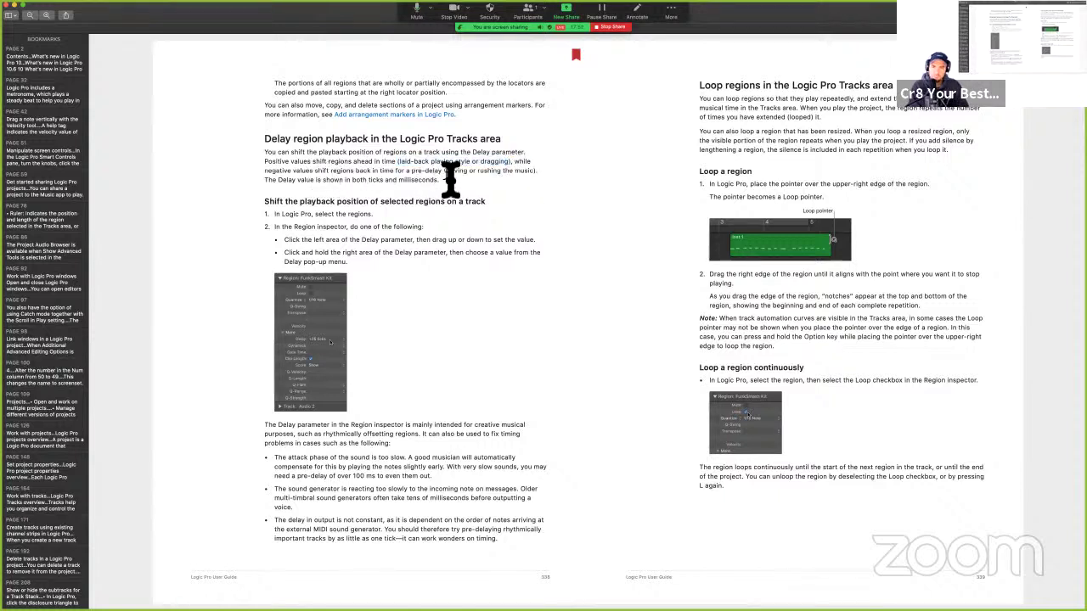
left_click_drag(447, 175, 696, 182)
mouse_move(543, 178)
left_mouse_down()
mouse_move(478, 177)
mouse_move(537, 179)
left_mouse_up()
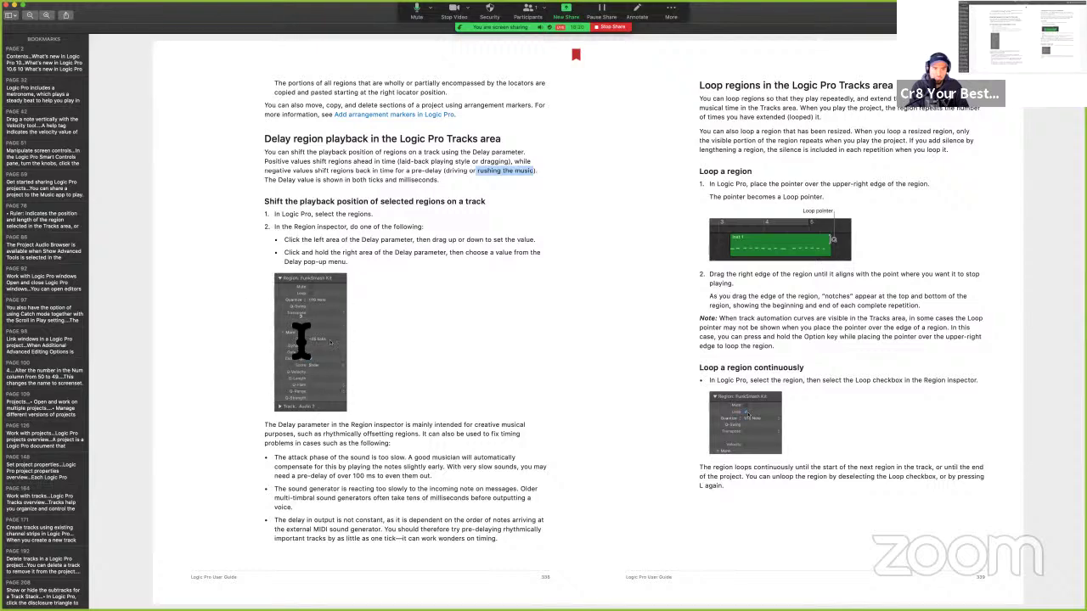
Spotlight the Delay parameter in the guide's Region inspector illustration.
key("super")
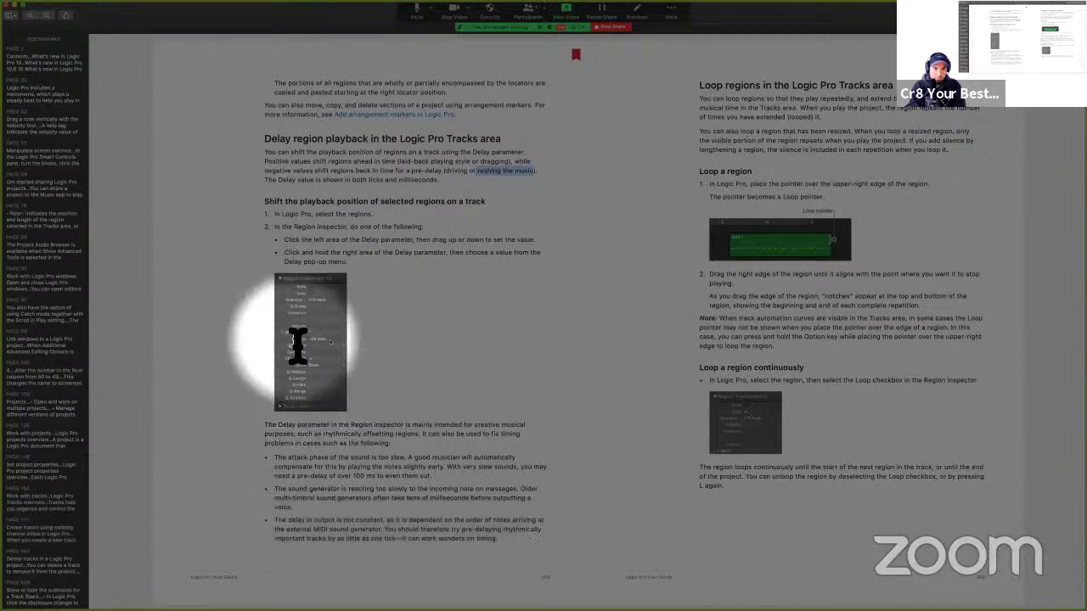
left_click(311, 347)
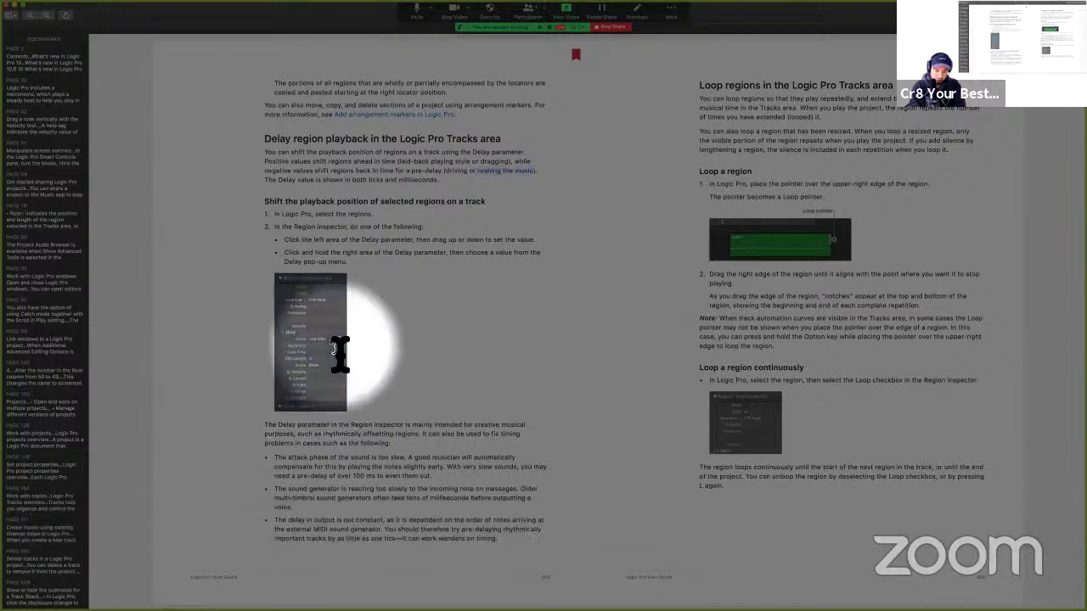
key("ctrl+alt+super+m")
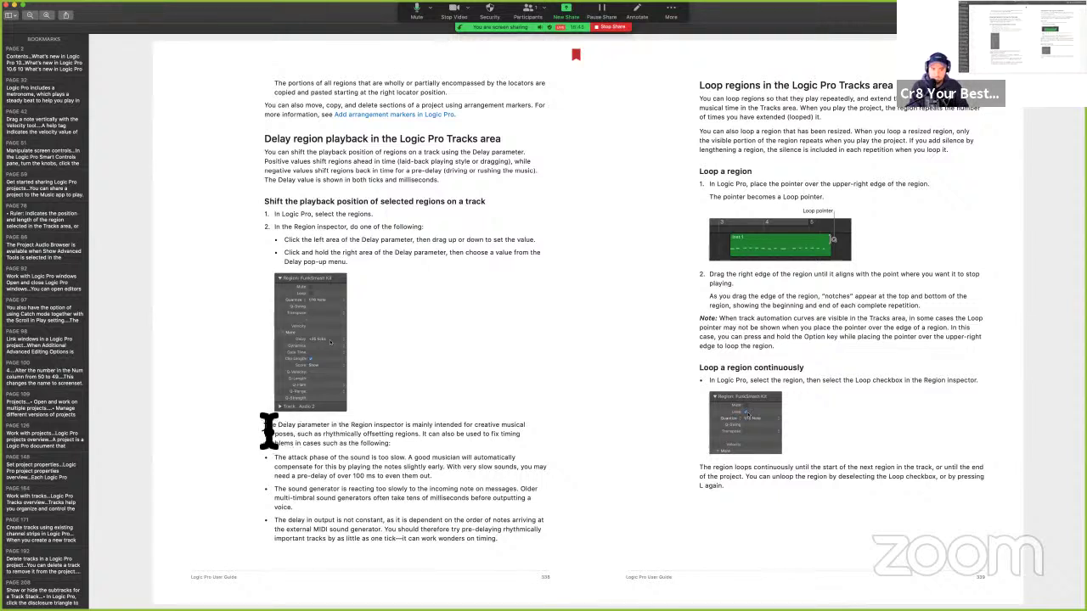
Highlight the guide's sentences on the Delay parameter's creative uses and timing fixes, and clear the selection after reading the listed cases.
left_click_drag(265, 432, 300, 439)
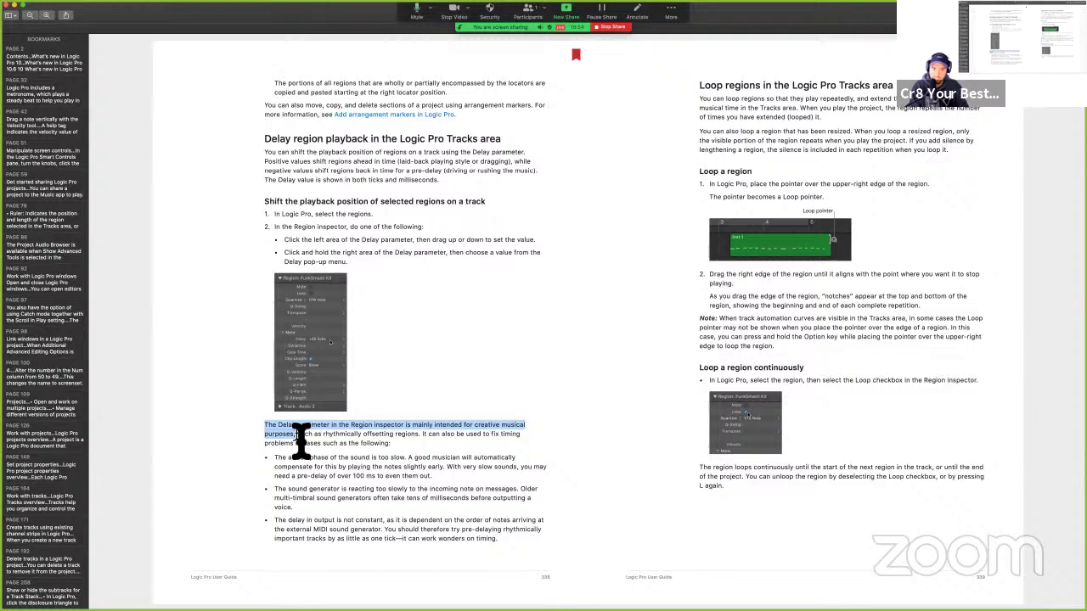
left_click(314, 447)
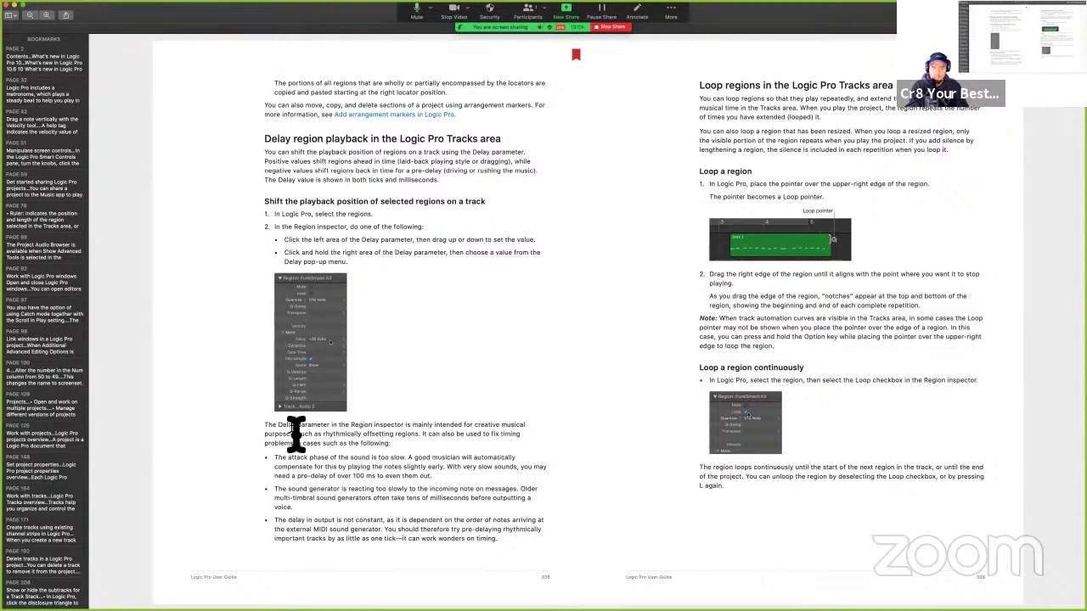
left_click_drag(296, 433, 424, 439)
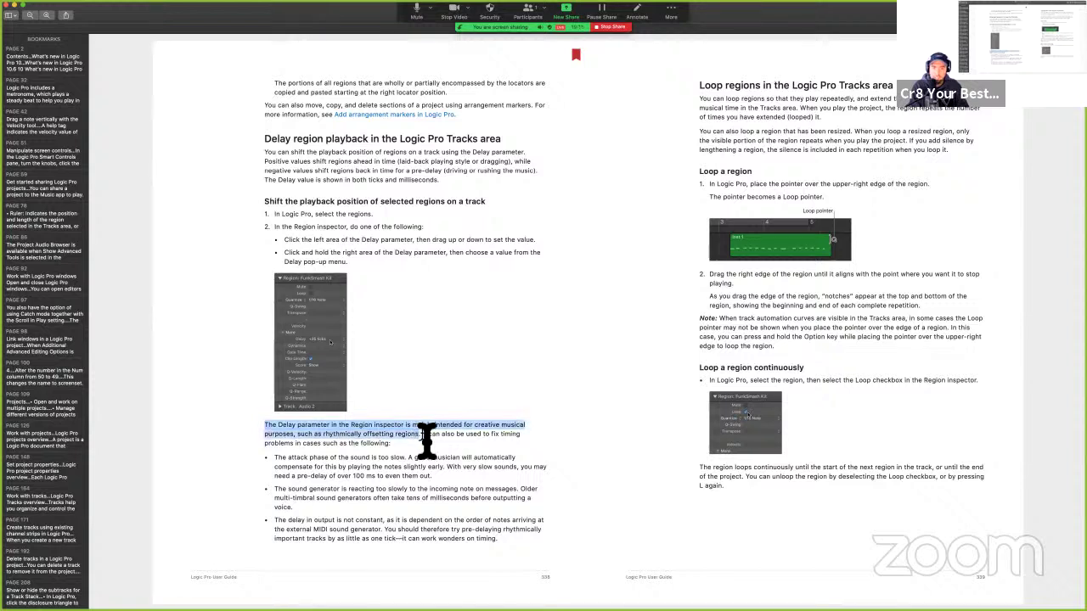
left_click(424, 439)
left_click_drag(423, 440, 438, 450)
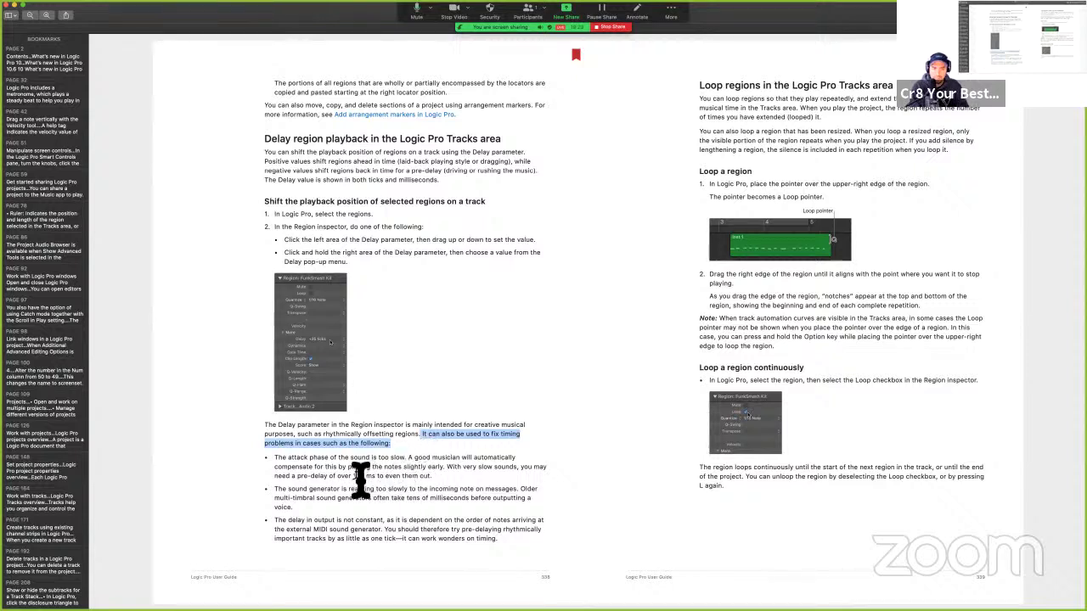
left_click_drag(410, 458, 448, 467)
left_click(448, 467)
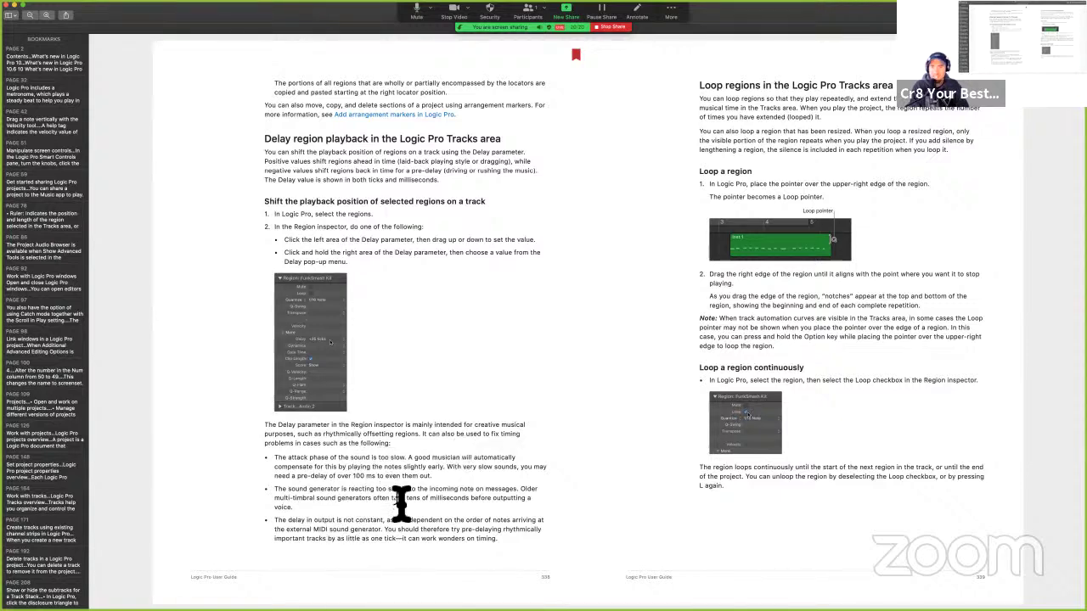
Switch to the Logic Pro project, select the Squeezed Kit track and expand its additional region parameters to examine Delay.
key("ctrl+Right")
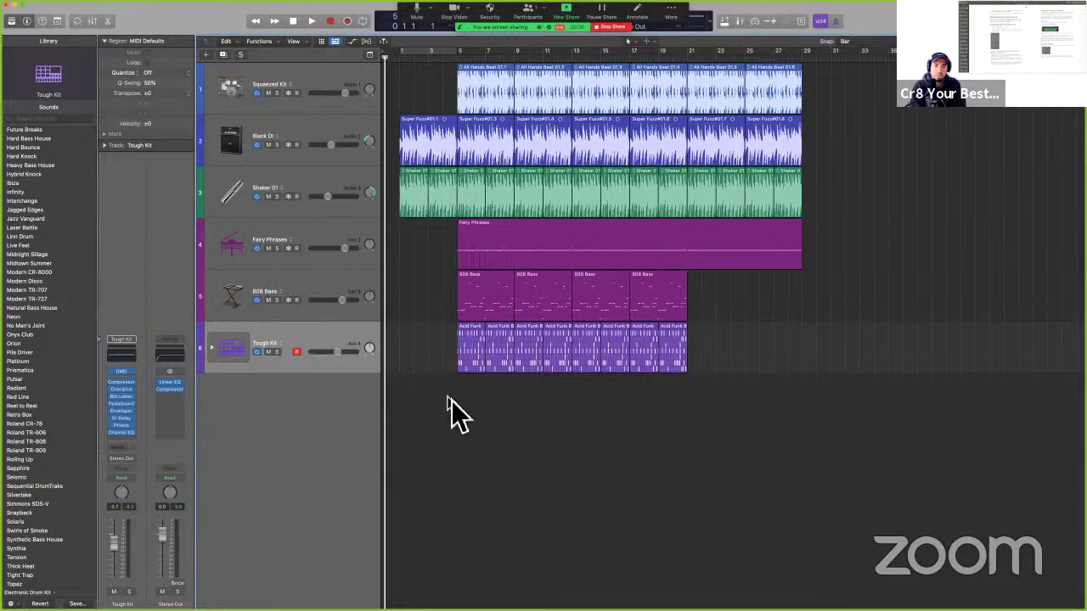
left_click(337, 87)
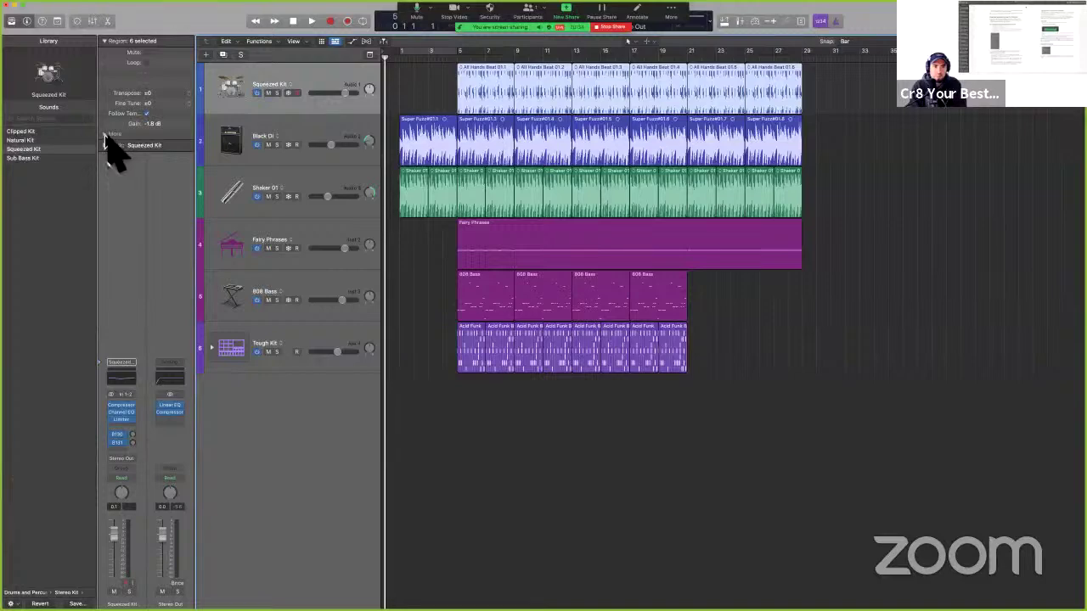
left_click(106, 134)
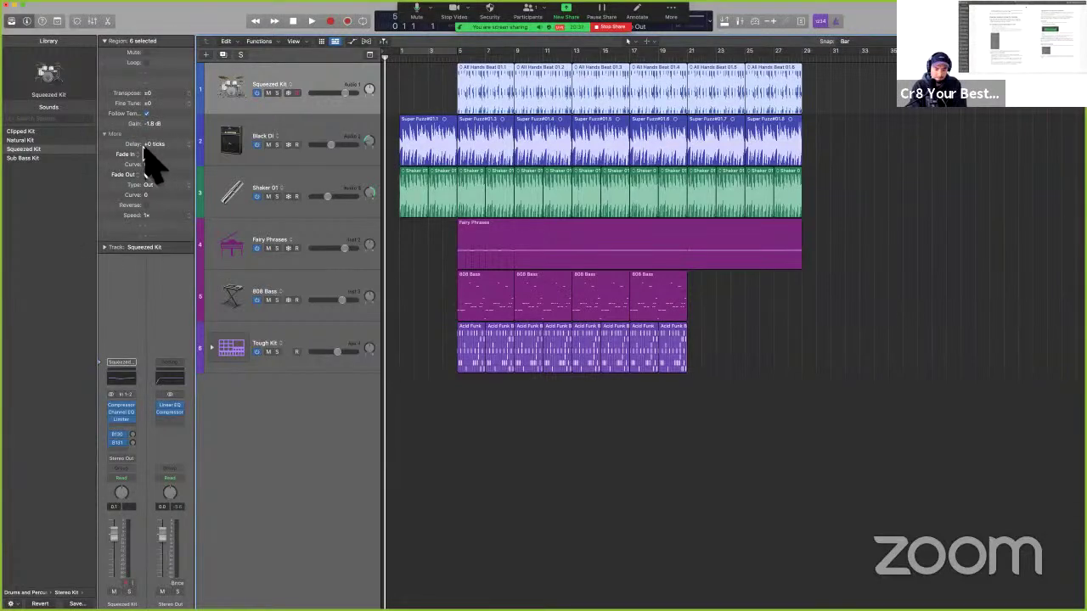
key("ctrl+alt+super")
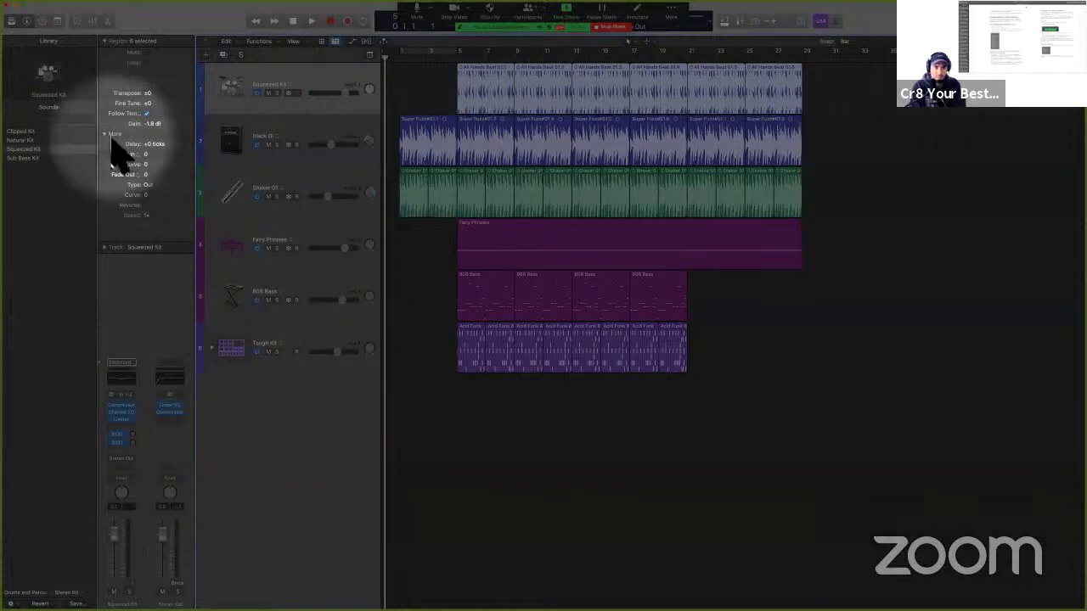
key("ctrl+alt+super")
Select the Fairy Phrases track and examine the Delay value in its region parameters.
key("Down")
key("Down")
key("Down")
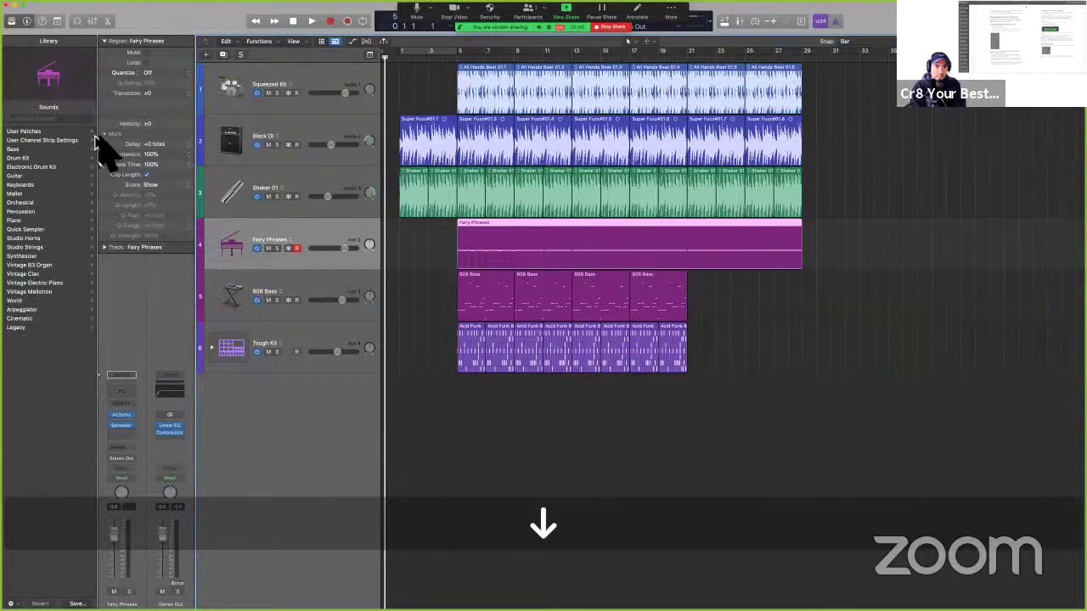
left_click(104, 135)
left_click(105, 135)
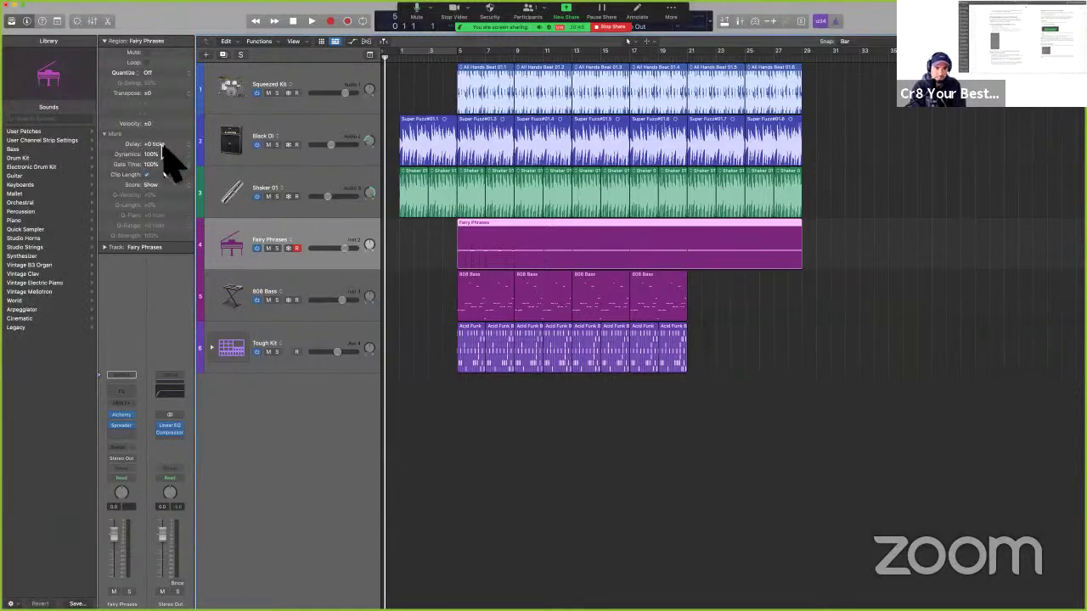
key("ctrl+alt+super+m")
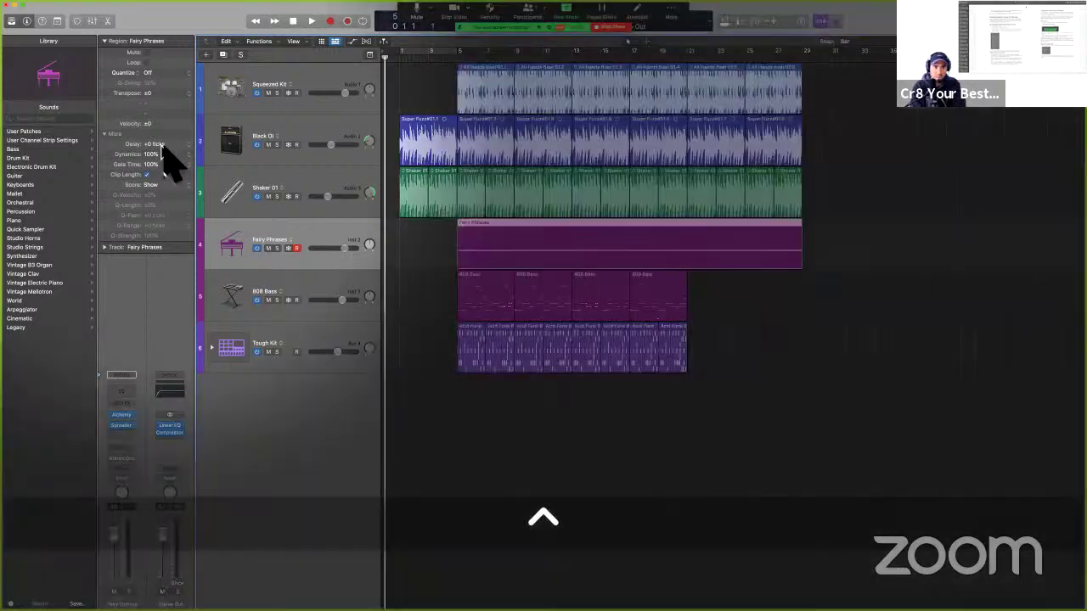
key("ctrl+alt+super+m")
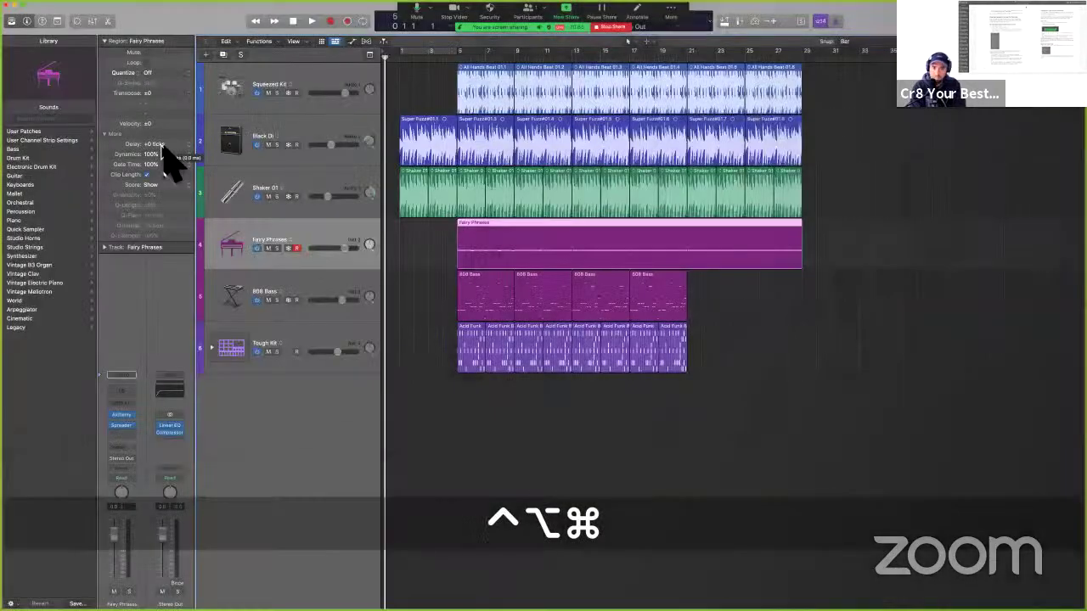
Select all the 808 Bass regions and join them into one region.
left_click(430, 306)
left_click_drag(431, 304, 713, 305)
key("j")
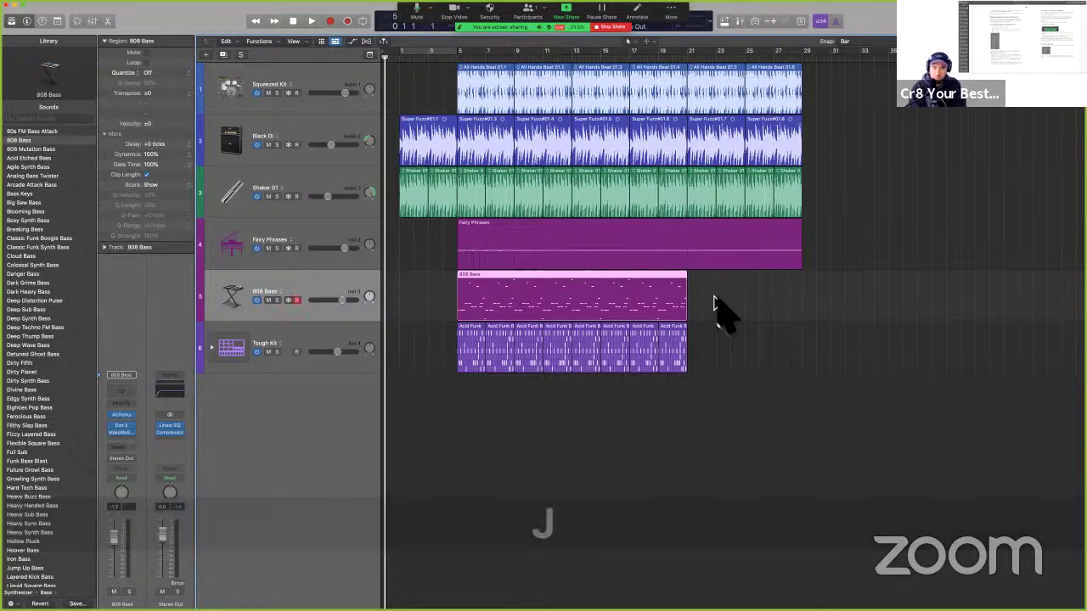
key("Clear")
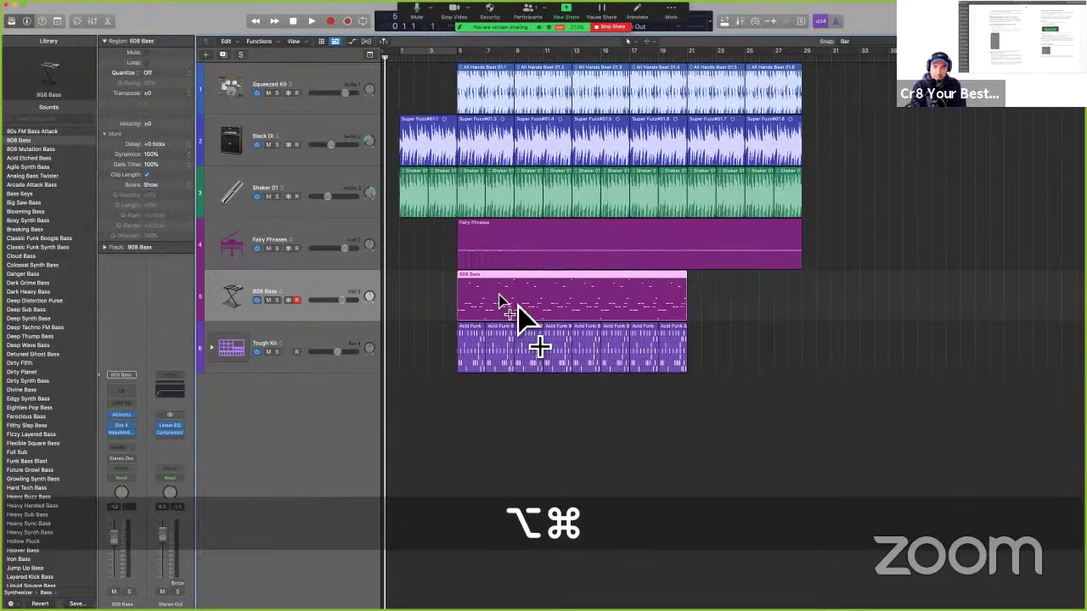
Create a new Drummer track below 808 Bass with the Rock genre.
key("alt+super+n")
key("Right")
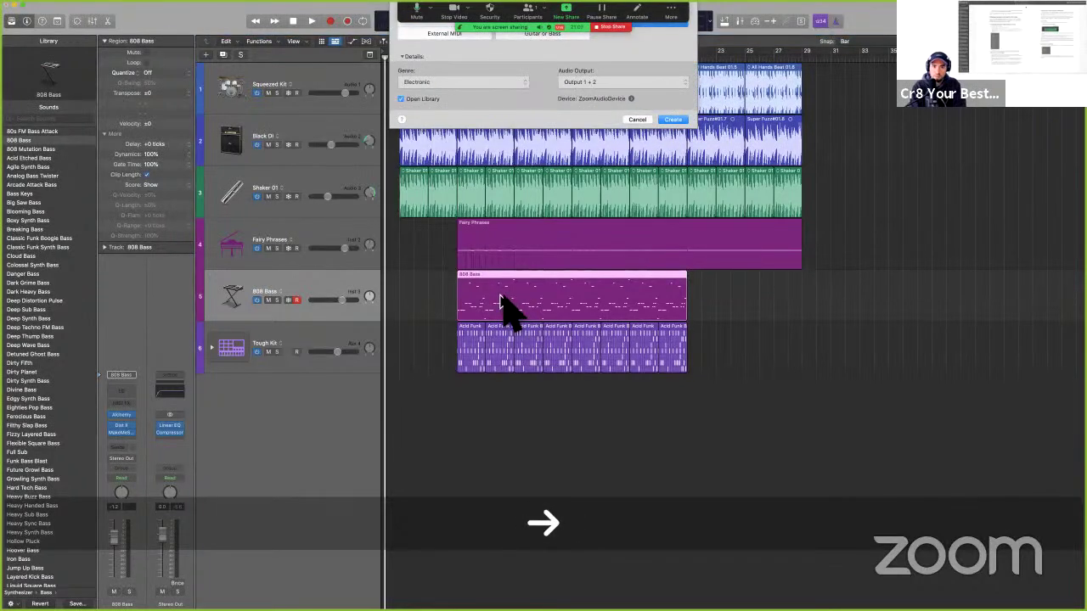
left_click(466, 83)
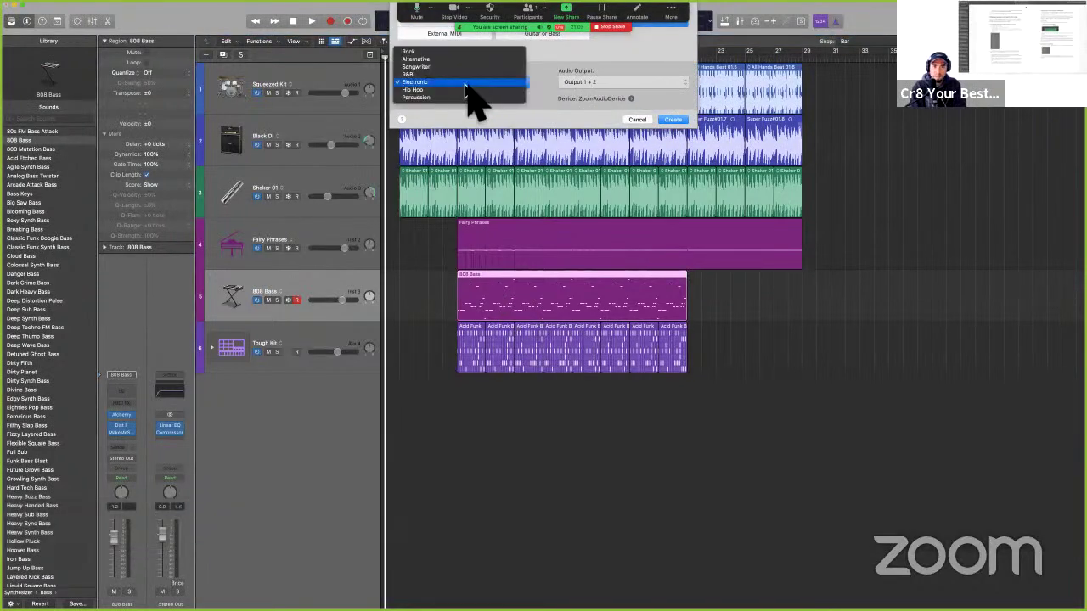
left_click(461, 52)
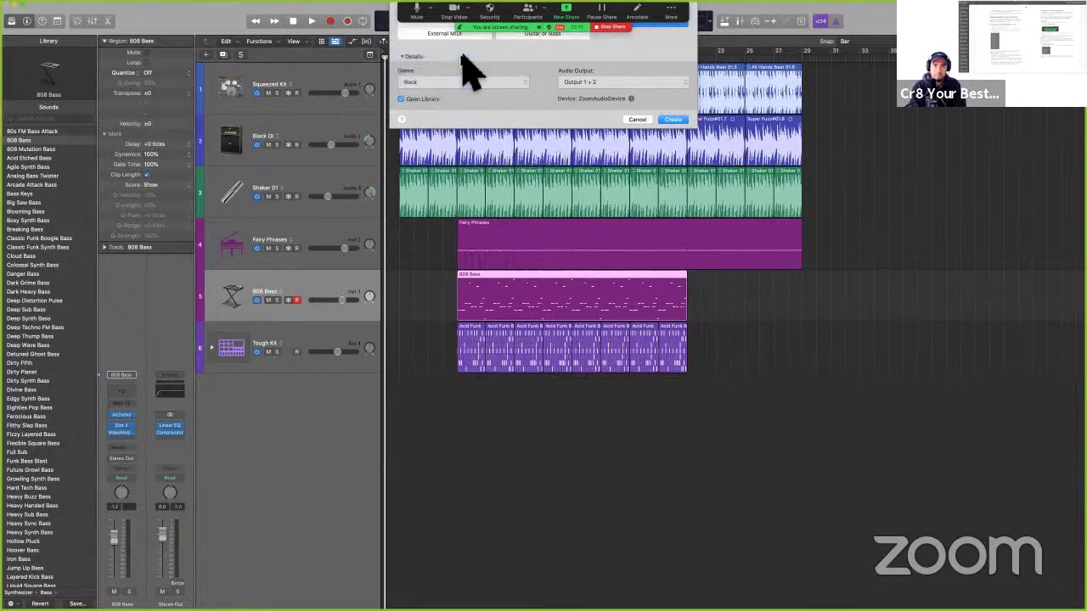
key("Return")
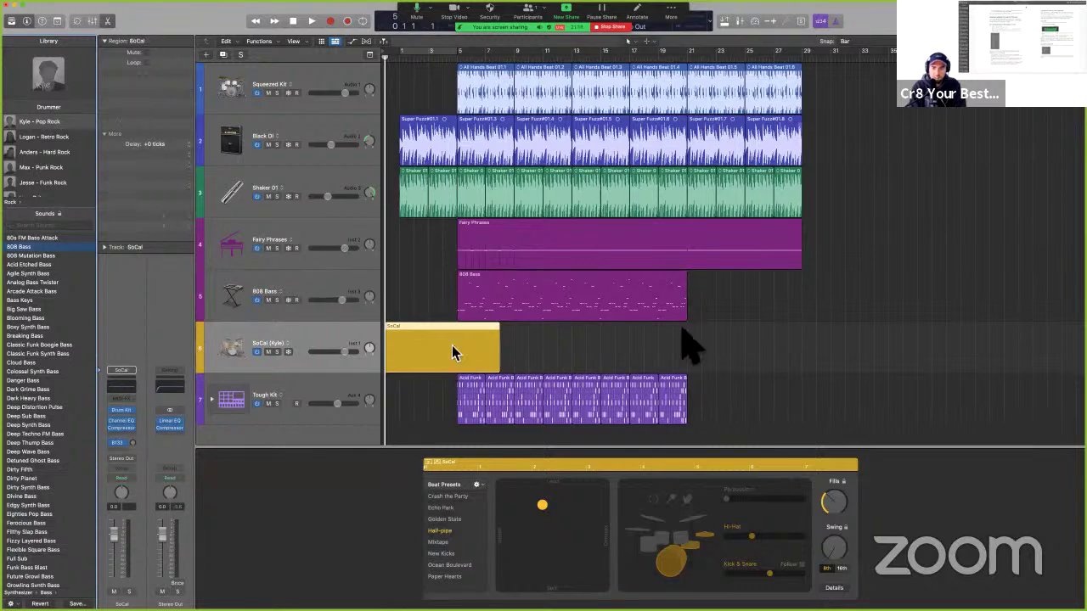
Show the SoCal drummer's detail settings and turn Feel toward Push and back to Pull, checking the region's waveform up close.
left_click(833, 590)
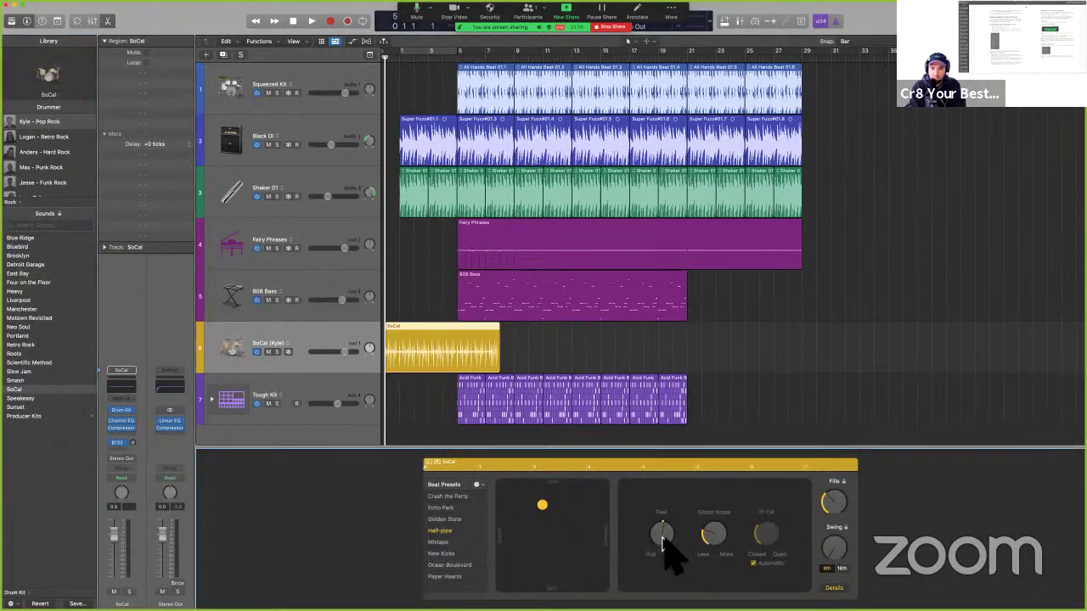
left_click_drag(662, 538, 664, 489)
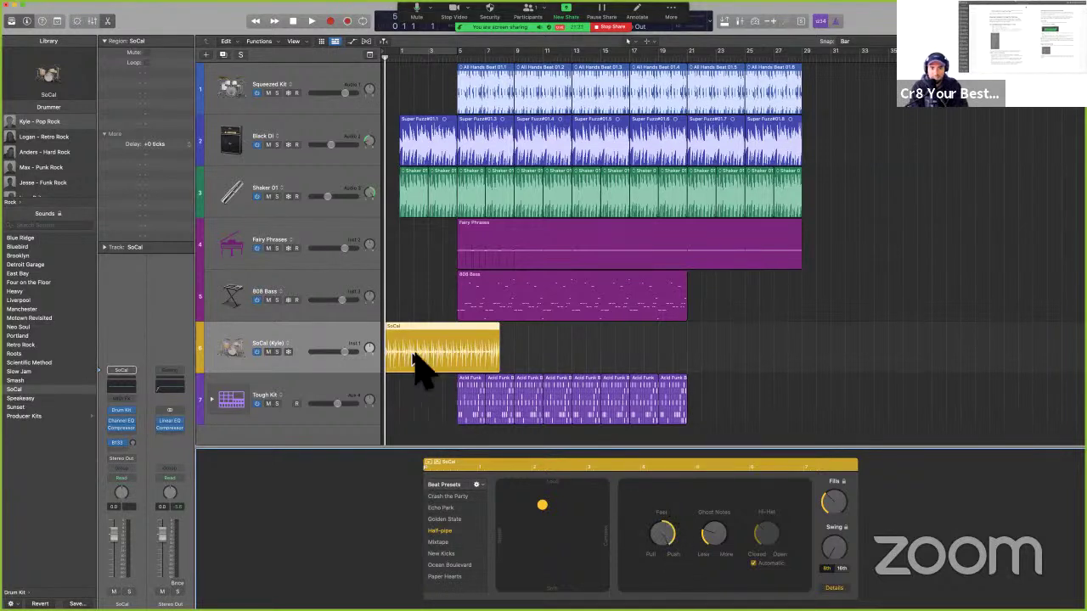
key("z")
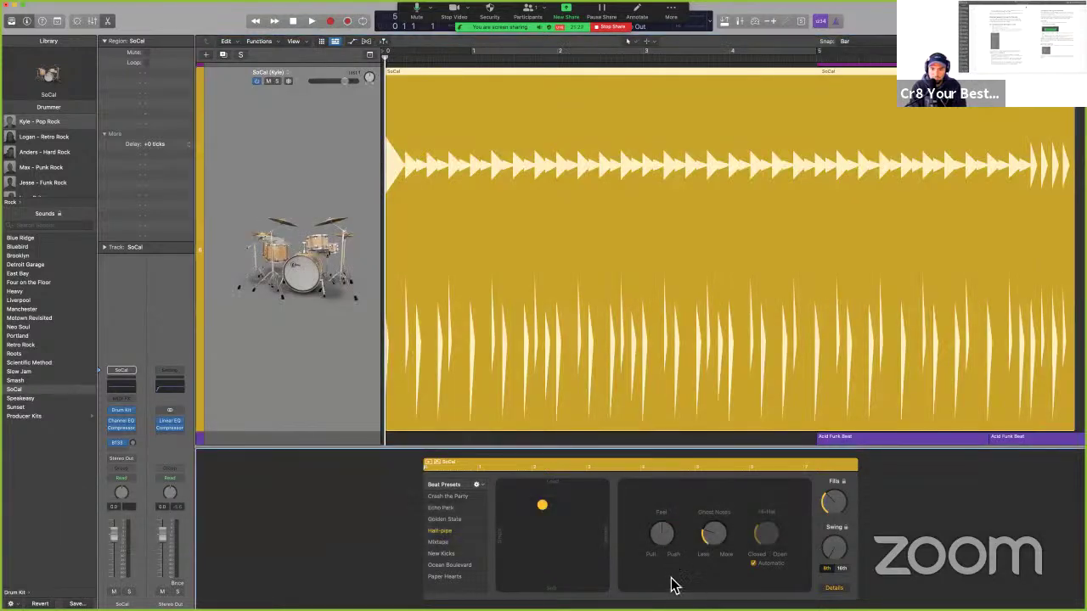
left_click_drag(661, 533, 679, 610)
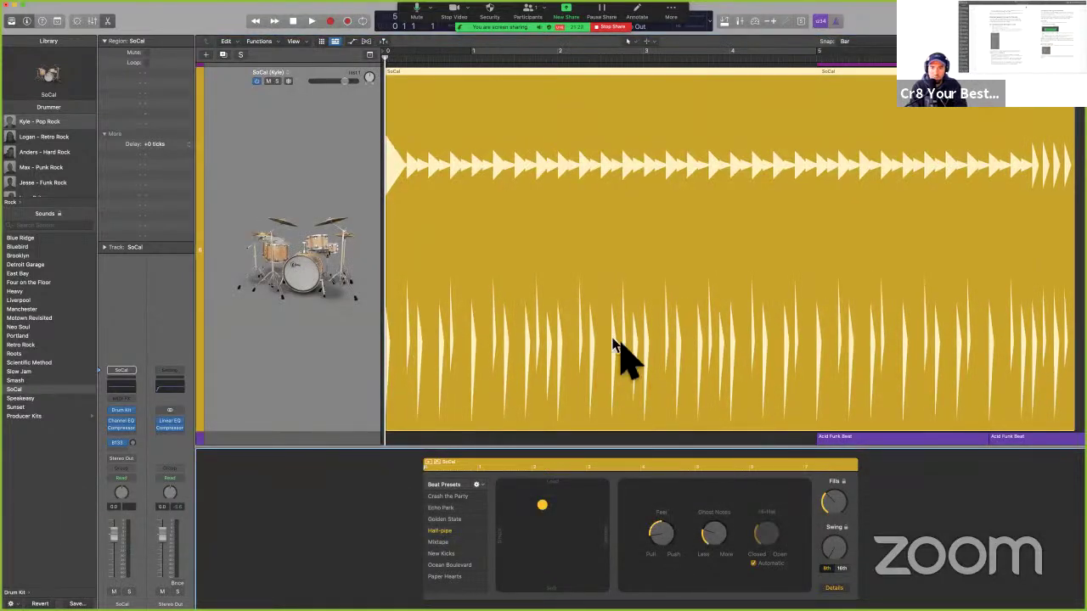
Compare the SoCal region's hit timing by setting Feel to Push and returning it to Pull.
key("super+Right")
key("super+Right")
key("super+Right")
key("super+Right")
key("super+Right")
key("super+Right")
key("super+Right")
left_click_drag(668, 528, 662, 462)
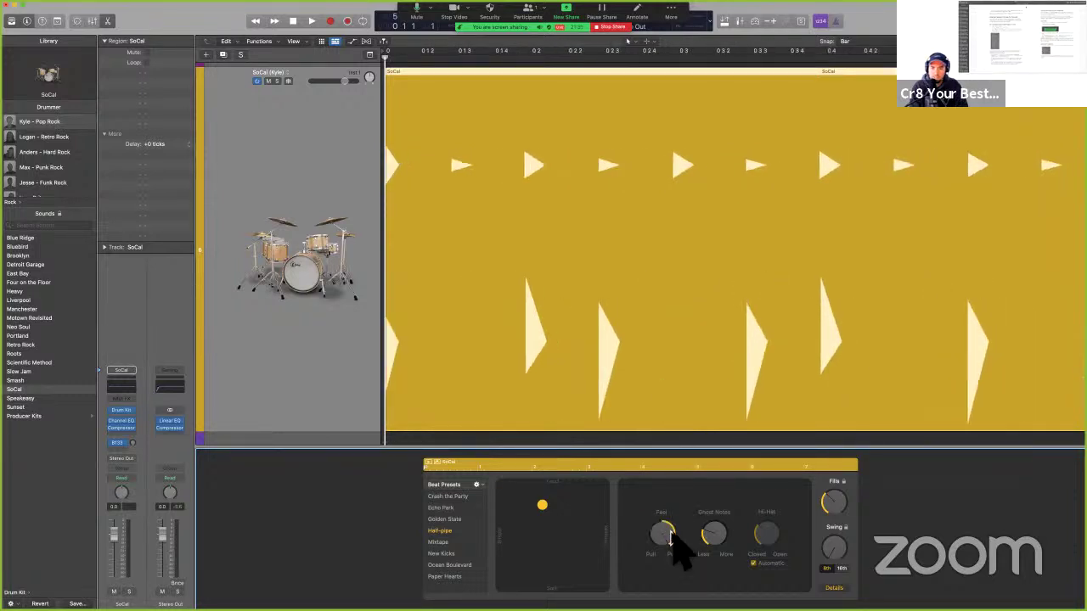
left_click_drag(663, 531, 673, 599)
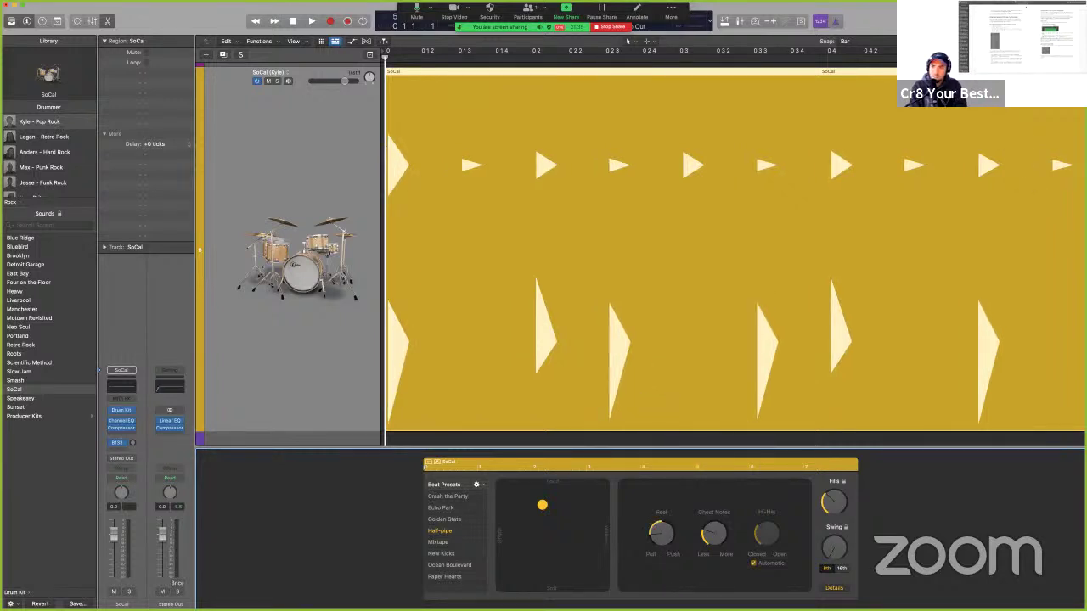
key("z")
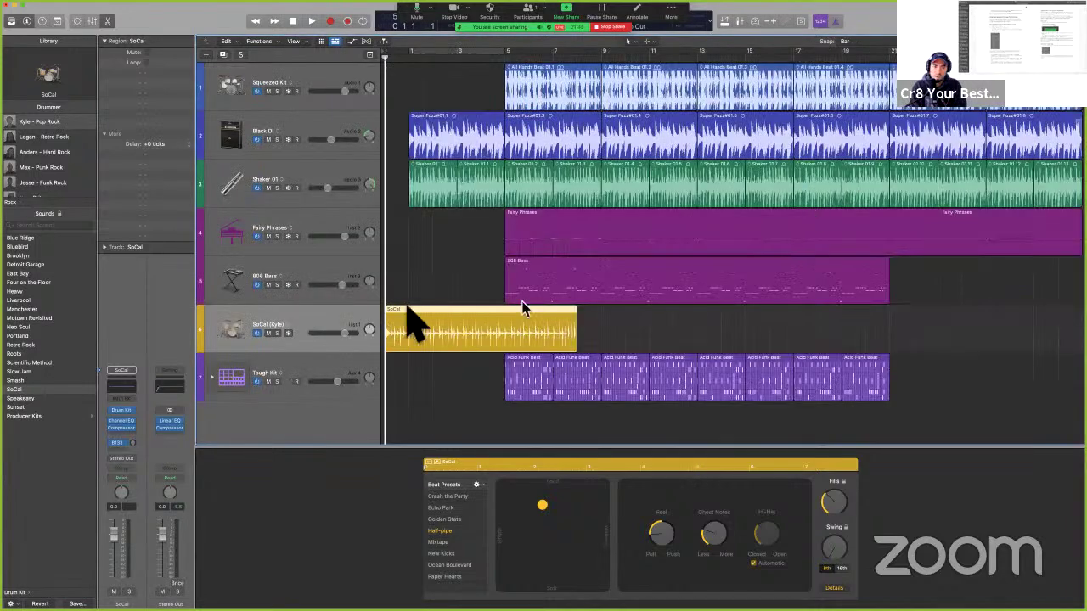
Delete the SoCal region and its Drummer track, and select the 808 Bass track with its region.
key("BackSpace")
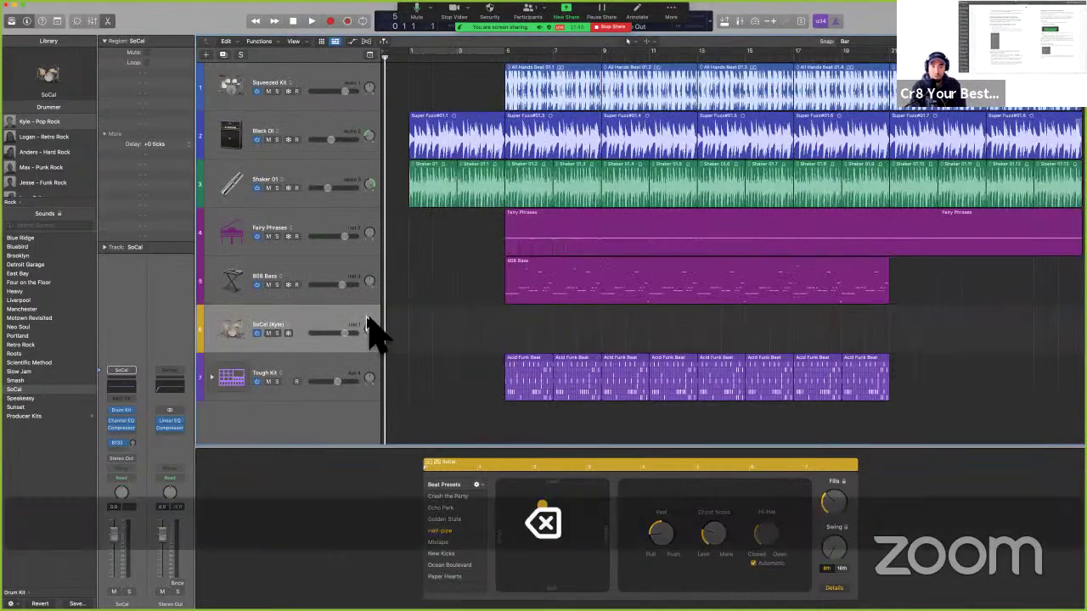
key("BackSpace")
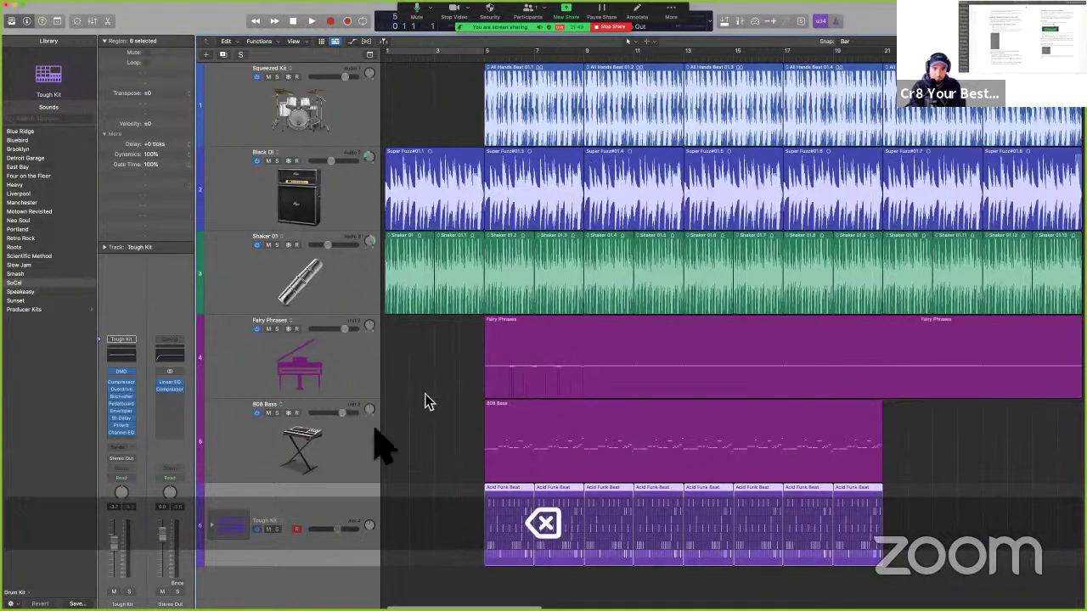
left_click(427, 463)
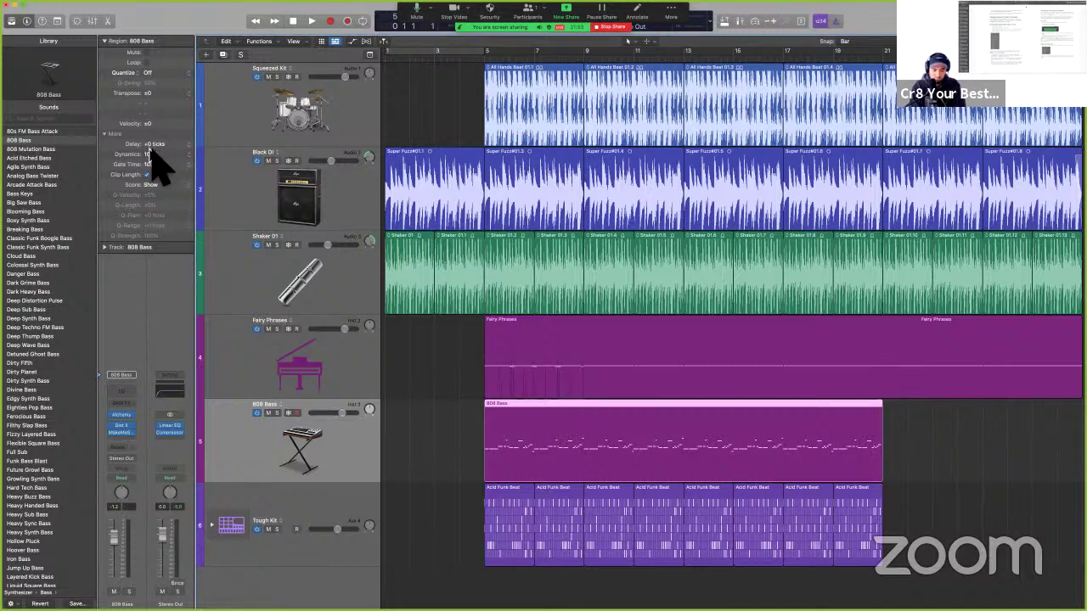
key("ctrl+alt+super+m")
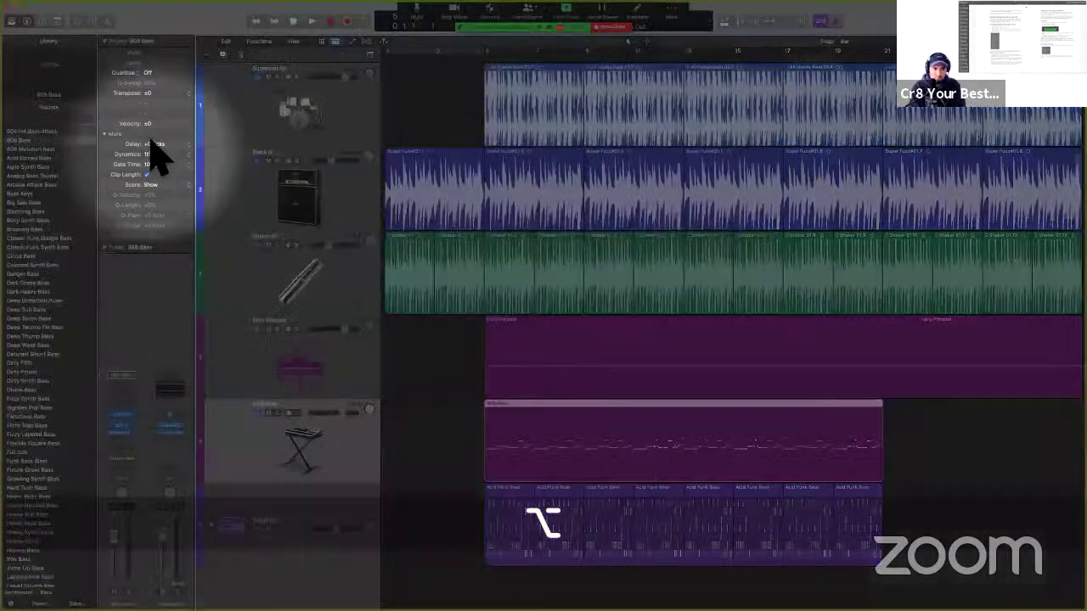
key("ctrl+alt+super+m")
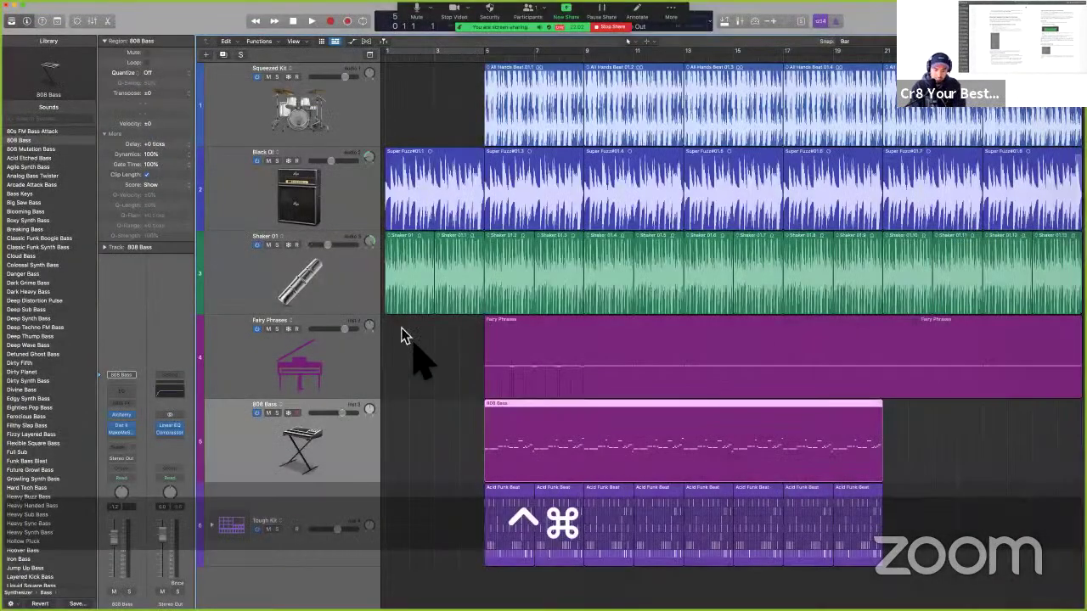
In the general display preferences, turn Show default values off and back on to compare the region parameters, and close the preferences.
key("super+comma")
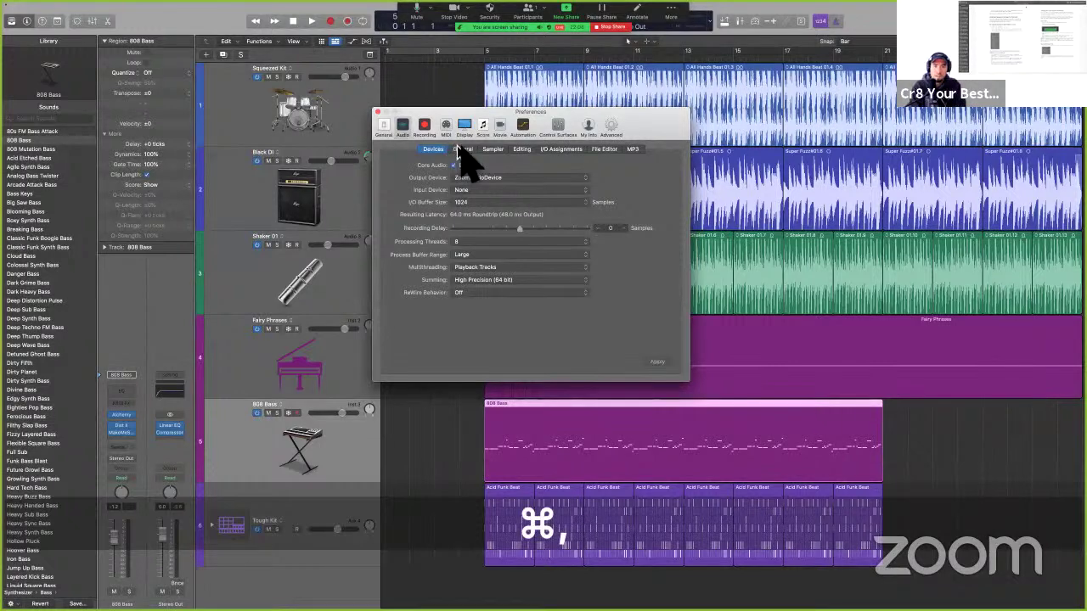
left_click(464, 127)
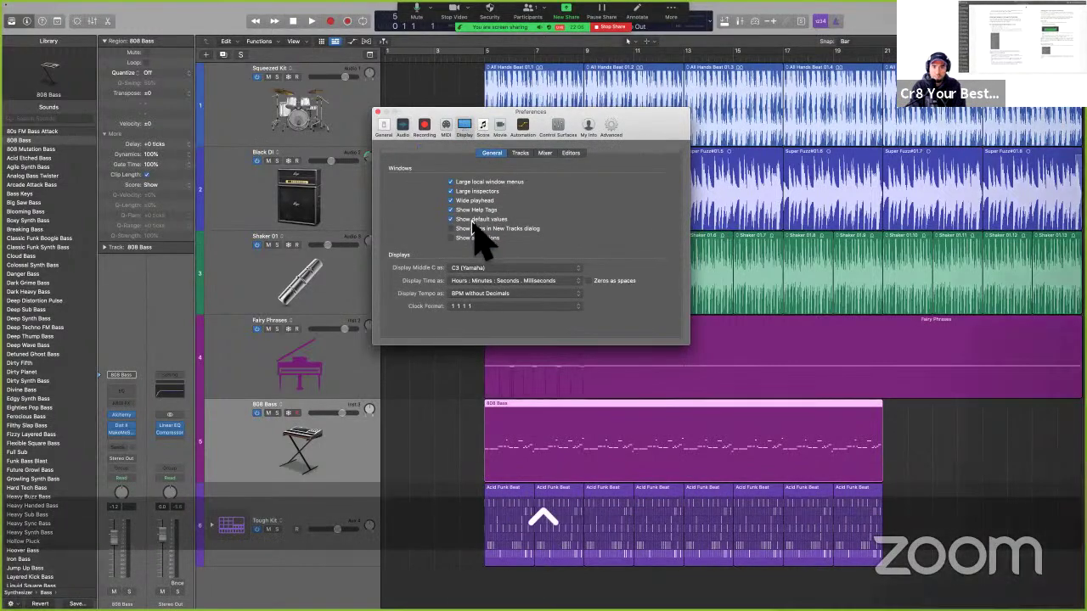
key("ctrl+alt+super+m")
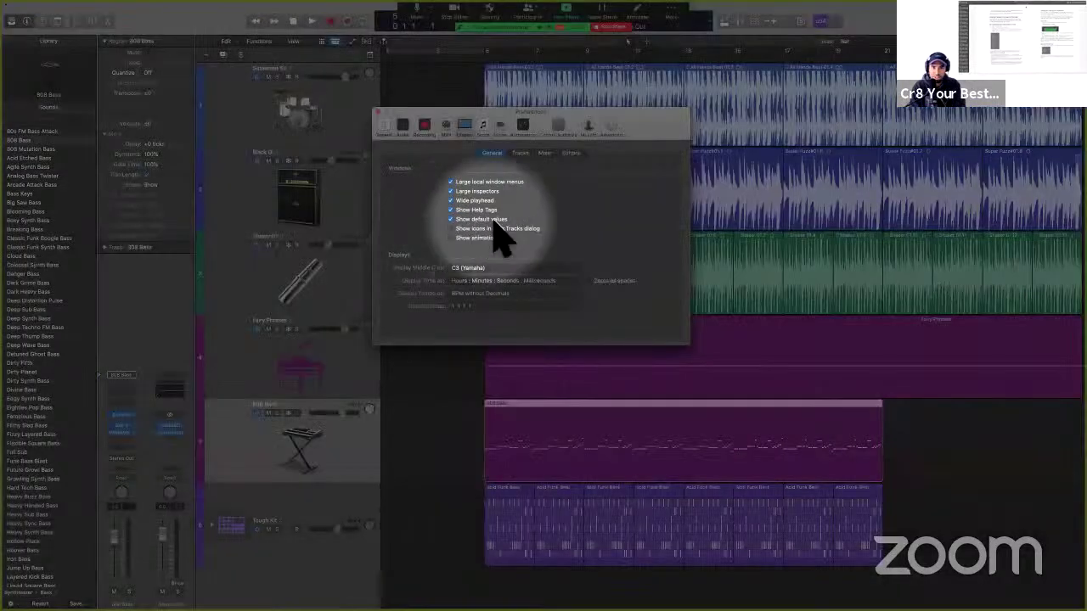
key("ctrl+alt+super+m")
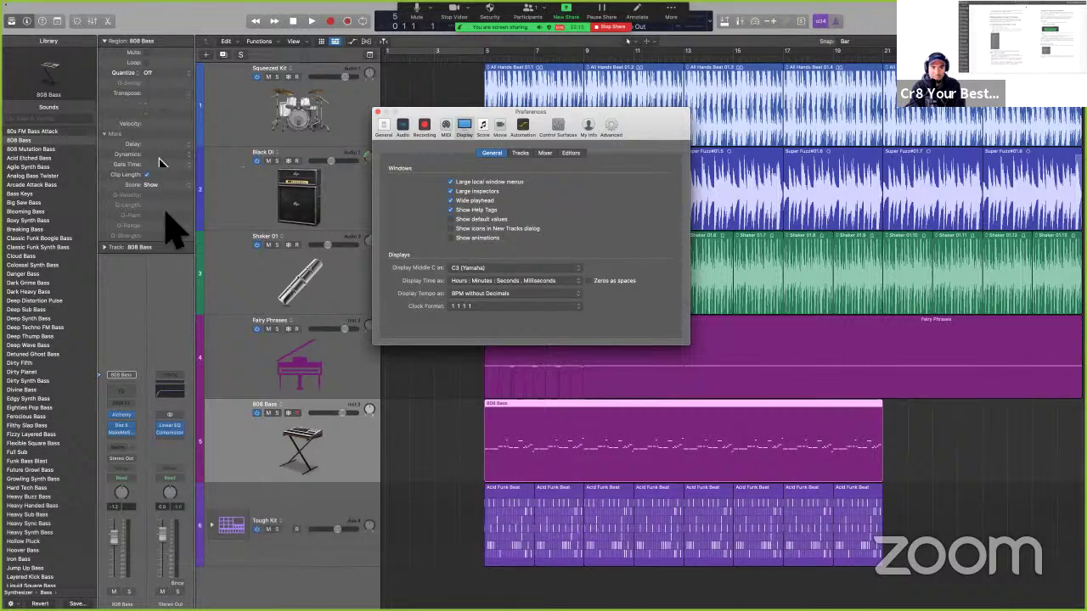
left_click(105, 248)
left_click(105, 247)
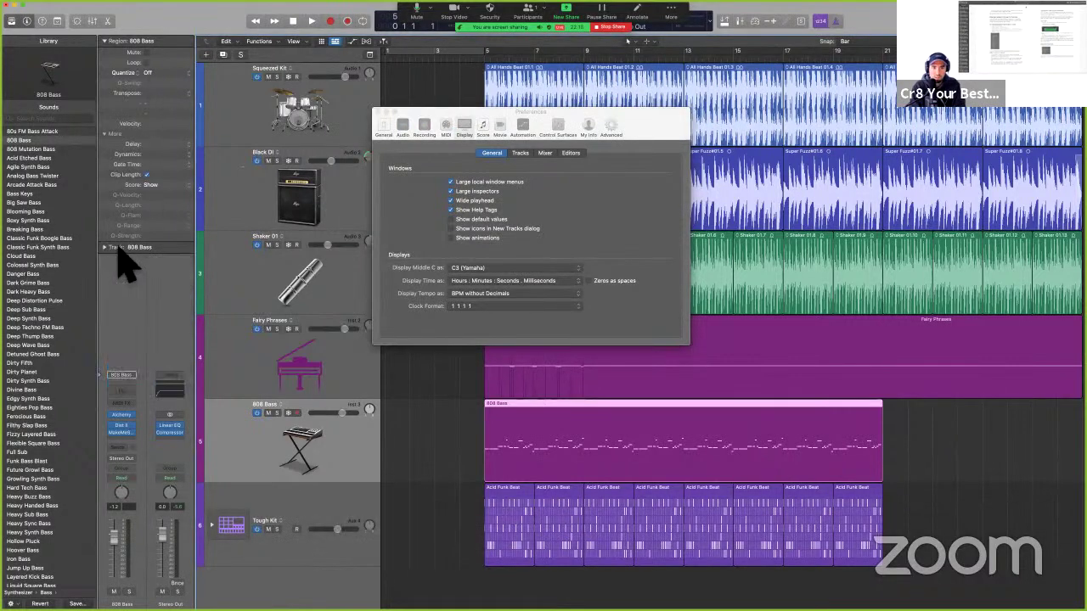
left_click(452, 219)
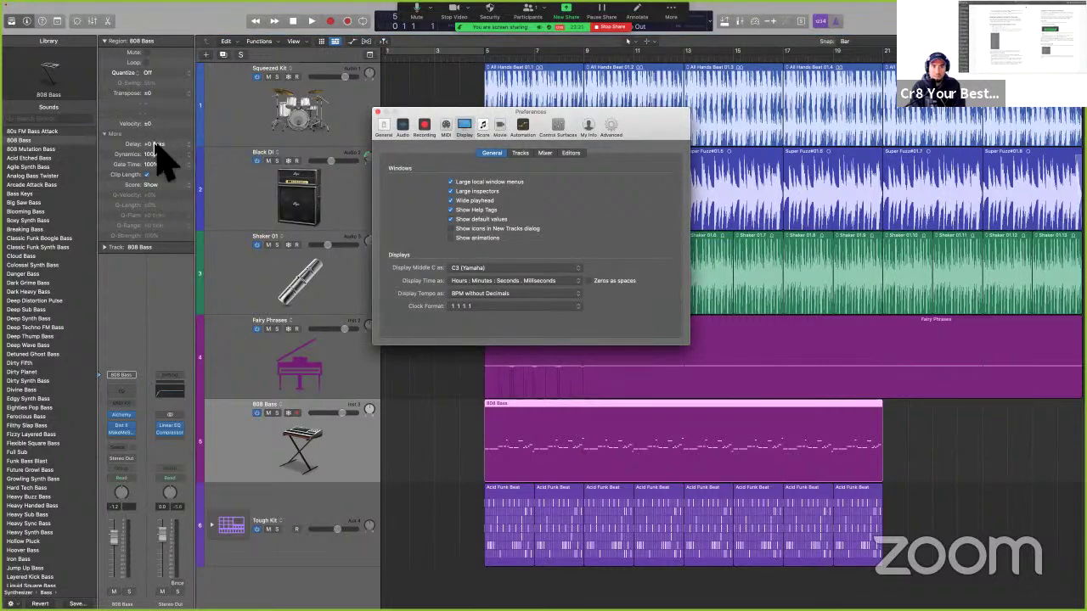
left_click(379, 113)
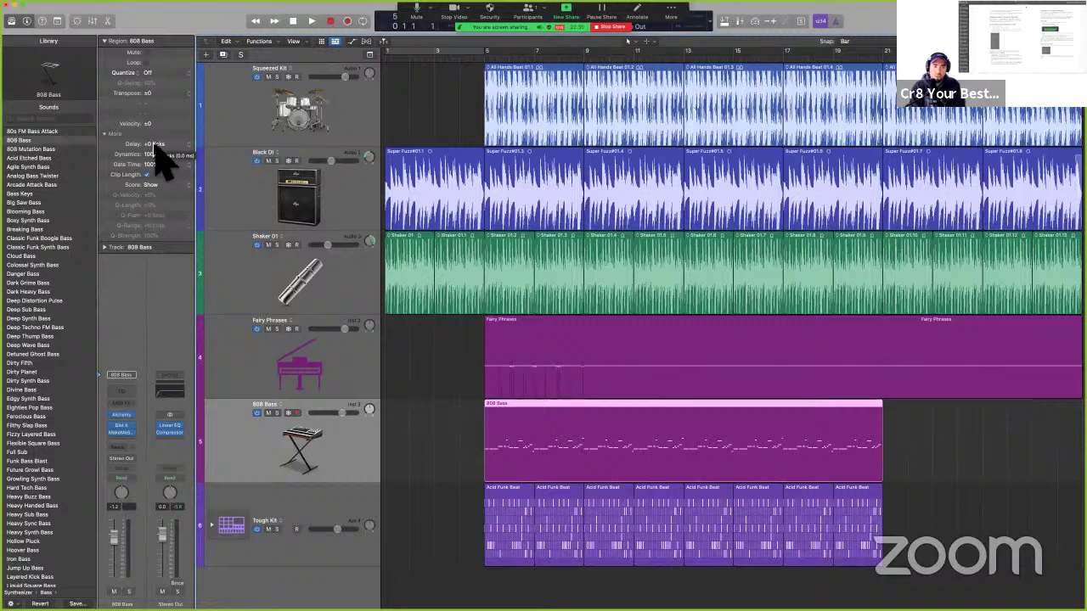
Set the 808 Bass region's Delay to -62 ticks, solo its track and audition the region's start from bar 3 with the Library hidden.
left_click_drag(155, 155, 165, 222)
left_click(441, 444, "shift")
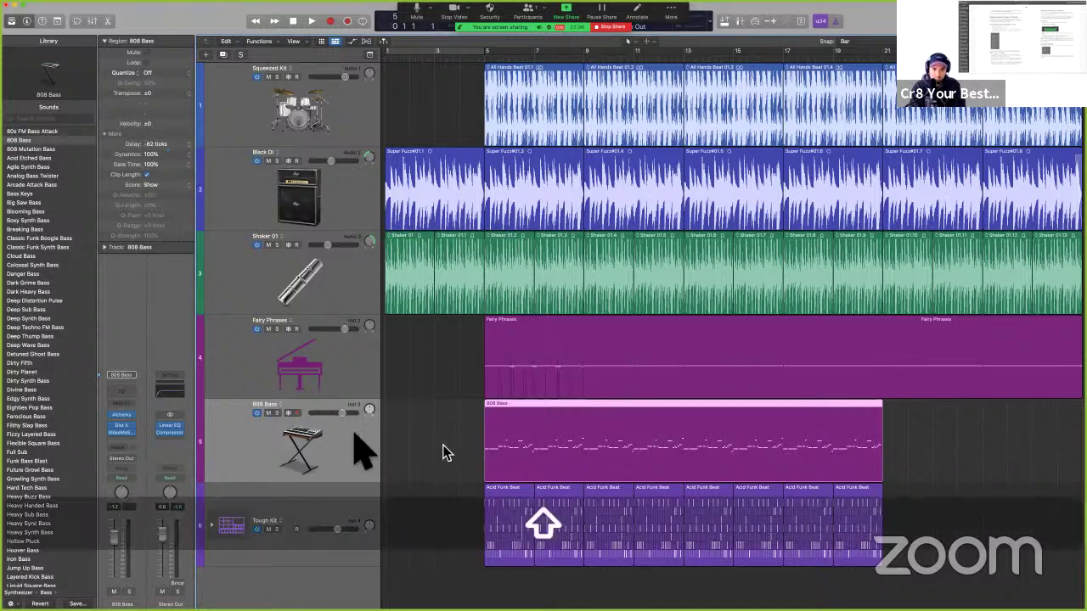
left_click(277, 414)
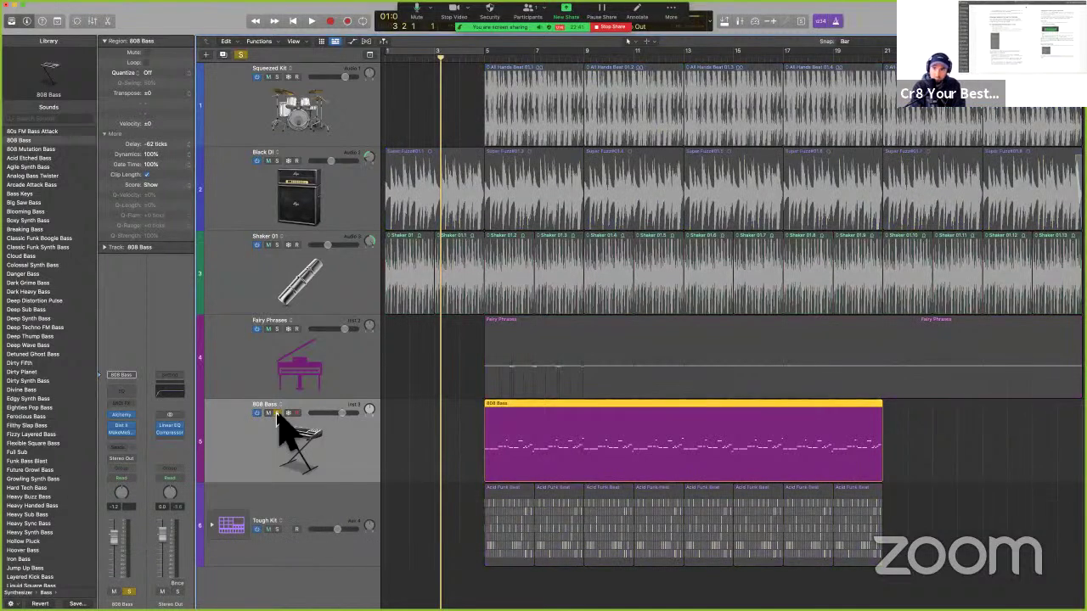
key("k")
key("space")
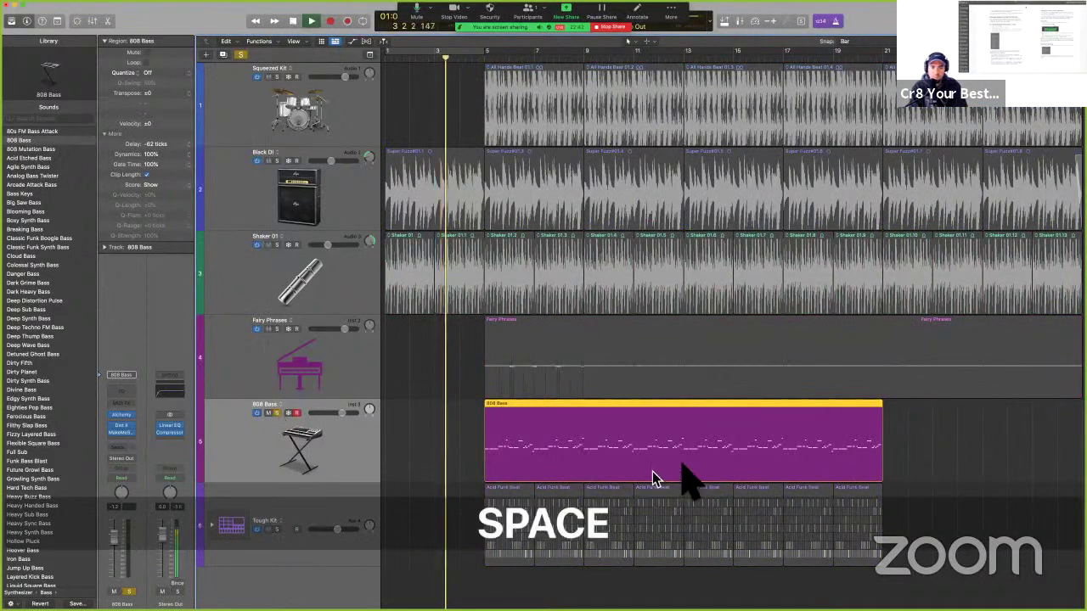
scroll(673, 472, "up", 10)
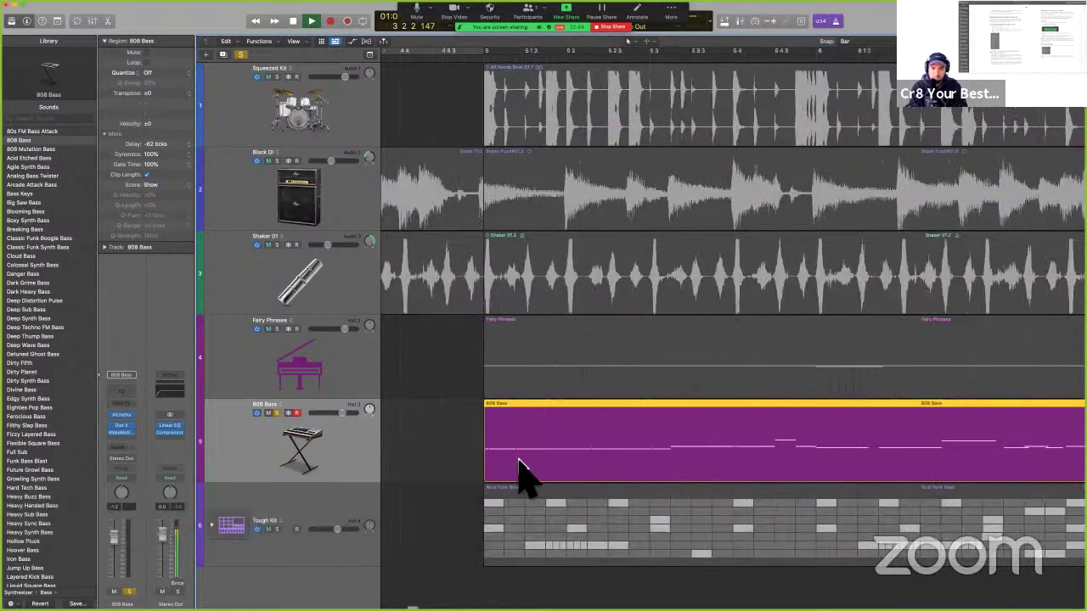
scroll(515, 468, "up", 2)
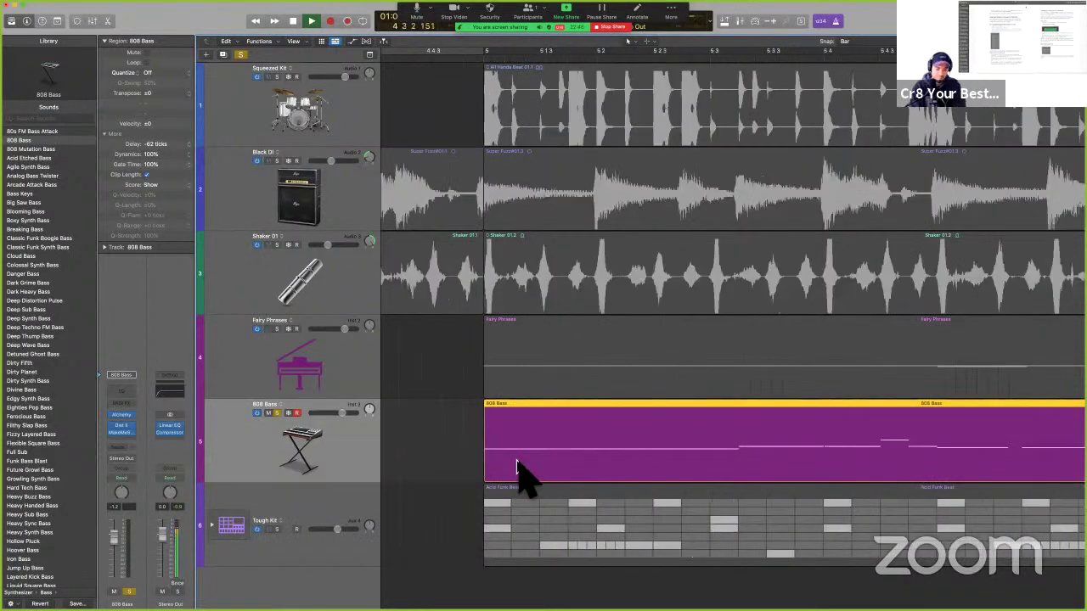
key("y")
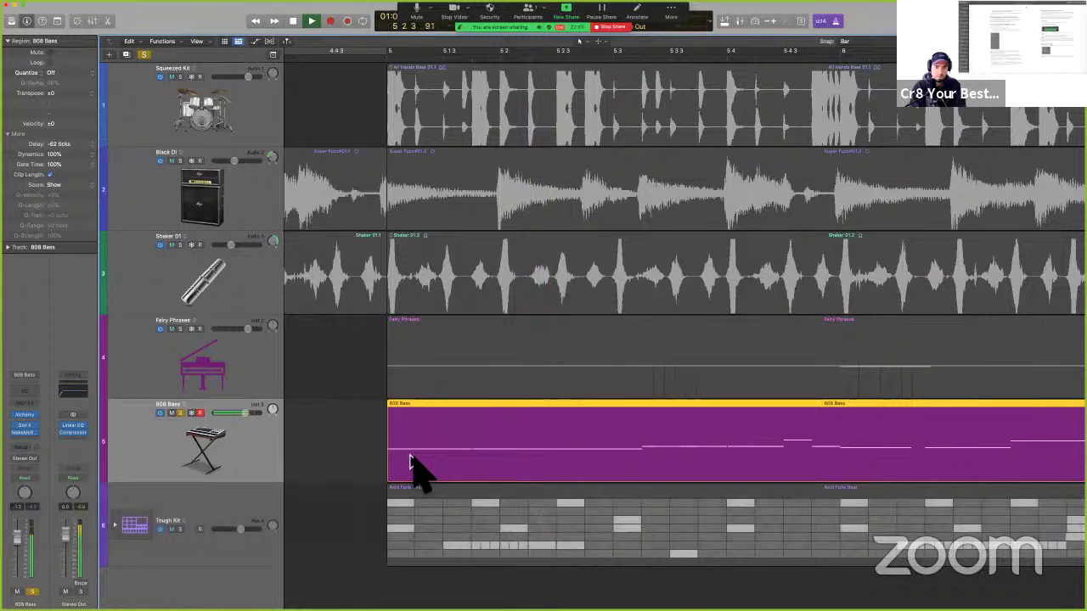
key("space")
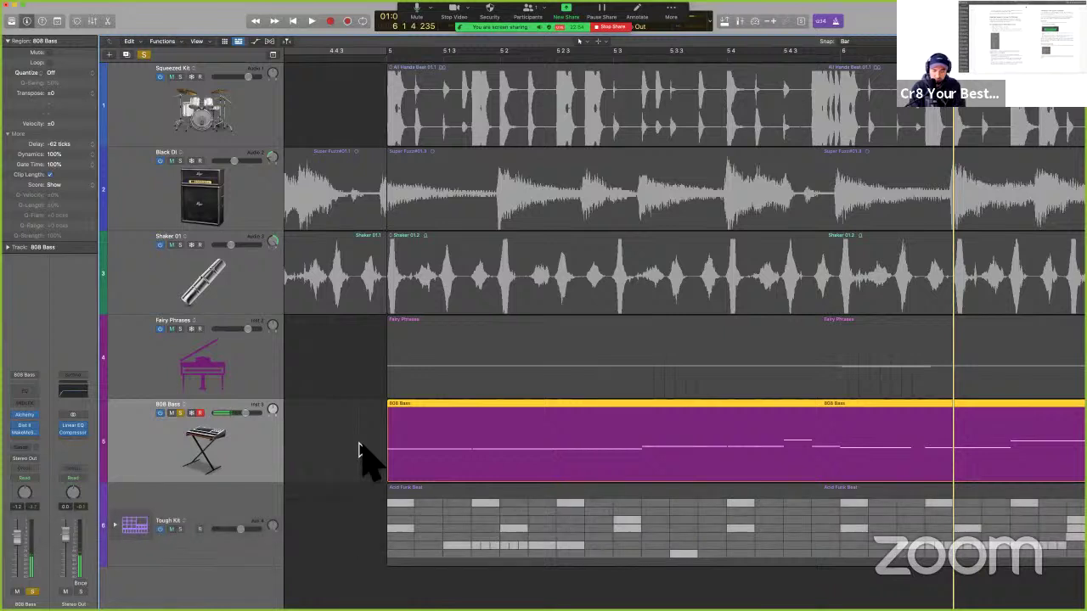
Annotate the shared screen with a vertical line along the 808 Bass region's start and a small circle beside it.
left_click(637, 17)
left_click(483, 53)
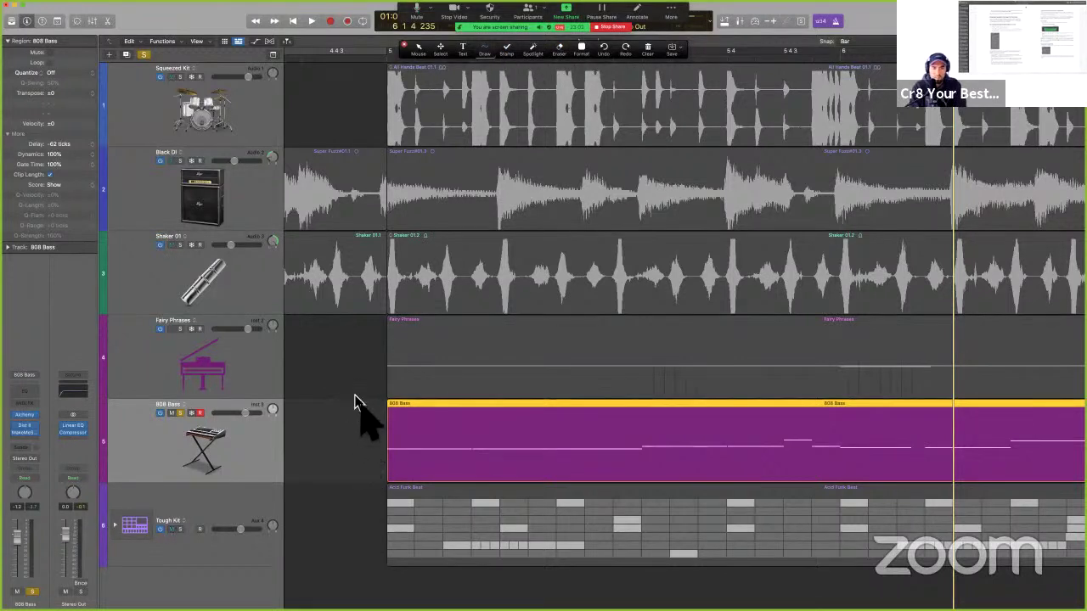
left_click_drag(388, 395, 390, 463)
left_click_drag(388, 508, 389, 512)
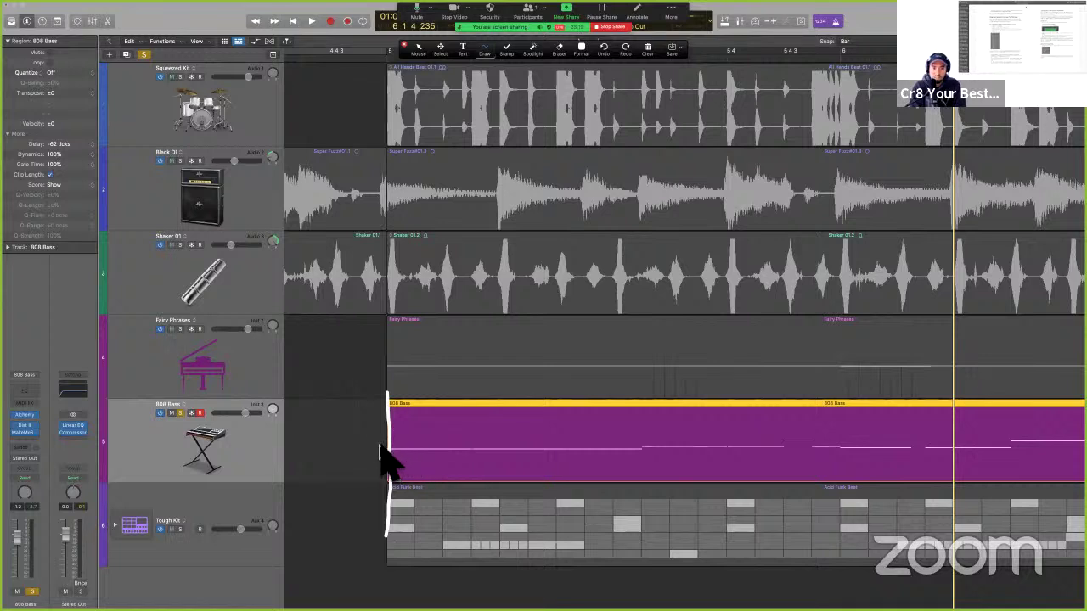
left_click_drag(364, 447, 374, 446)
Clear all drawings from the shared screen and close the annotation tools.
left_click(648, 51)
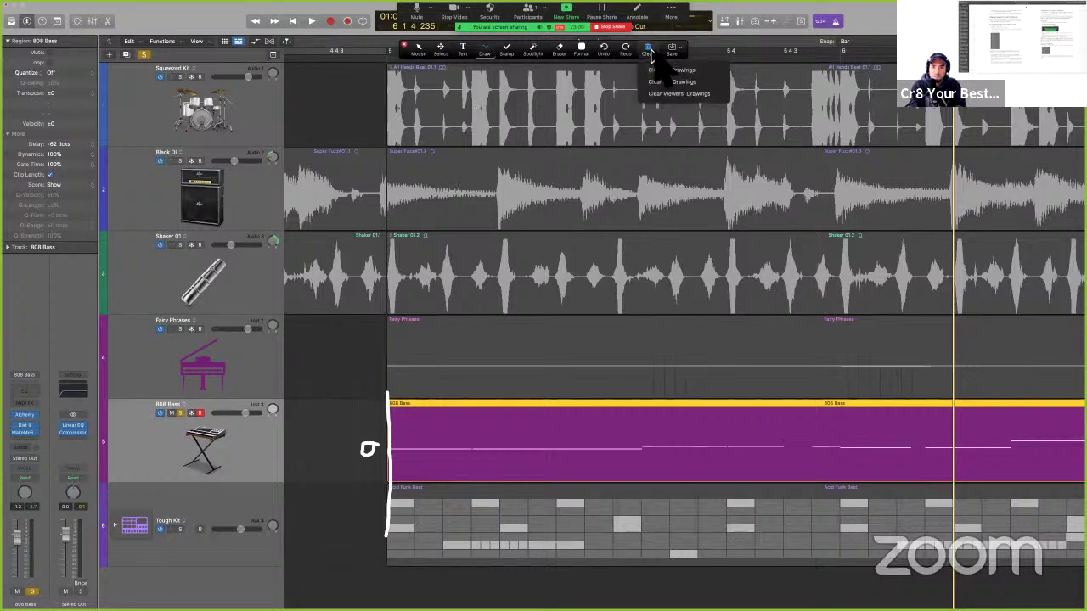
left_click(669, 69)
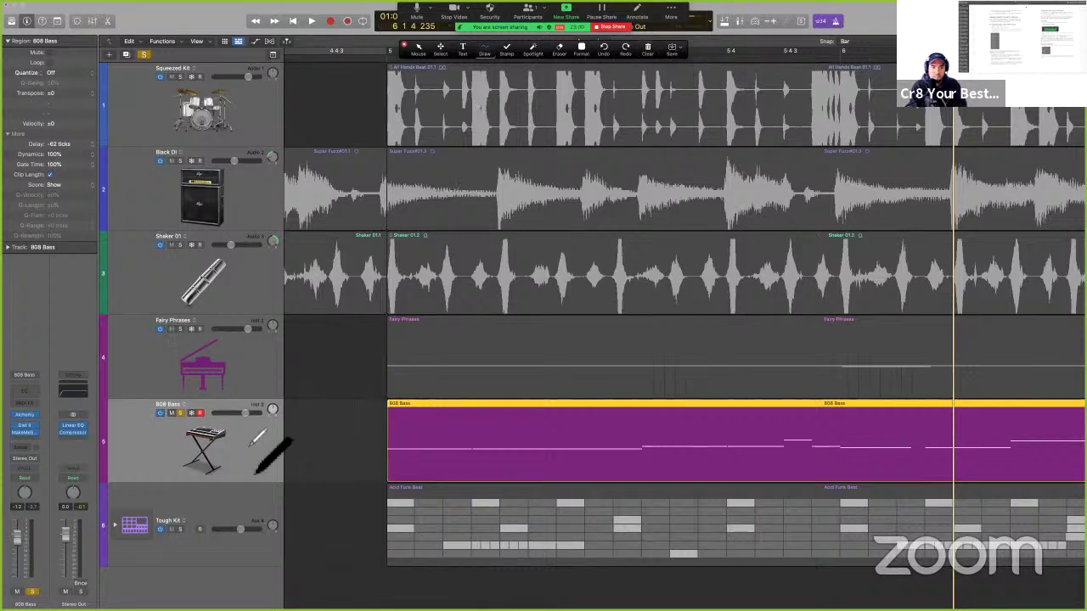
left_click(648, 52)
left_click(661, 72)
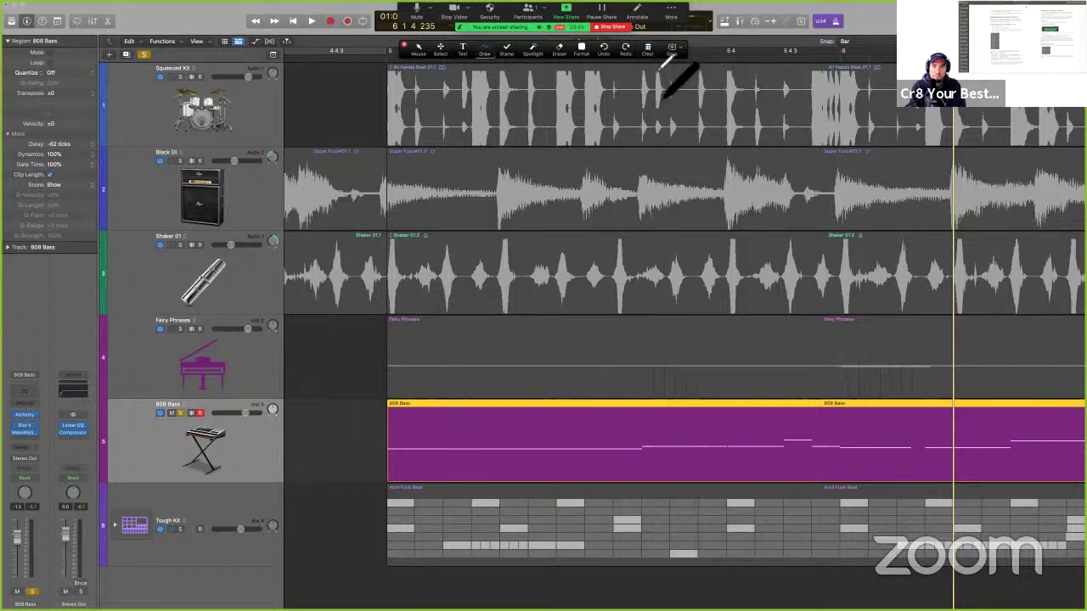
left_click(404, 46)
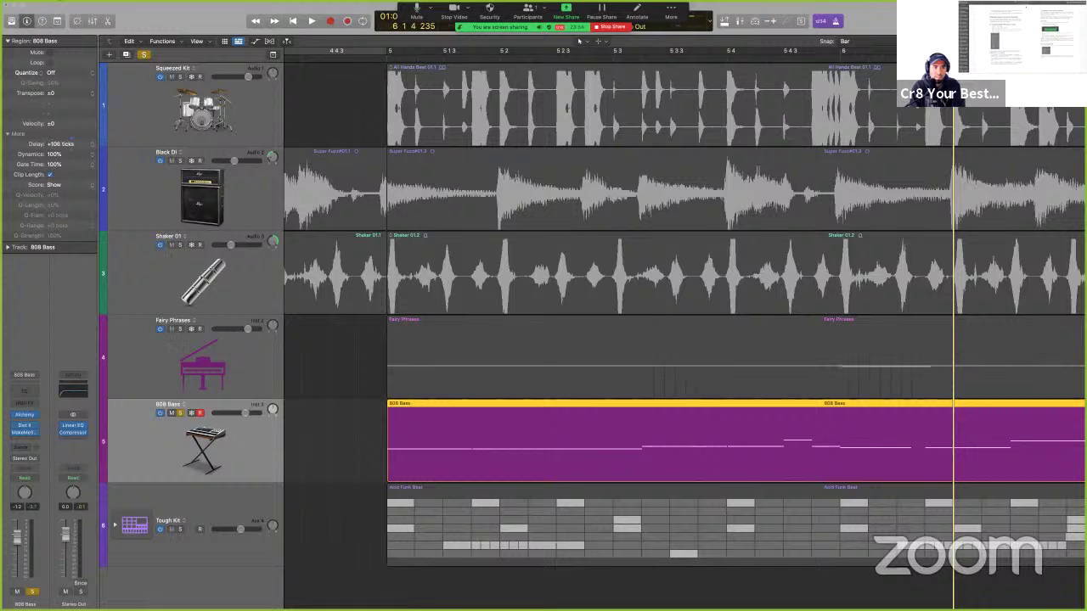
Set the 808 Bass region's Delay to +100 ticks and audition the soloed track from bar 3.
left_click(331, 520)
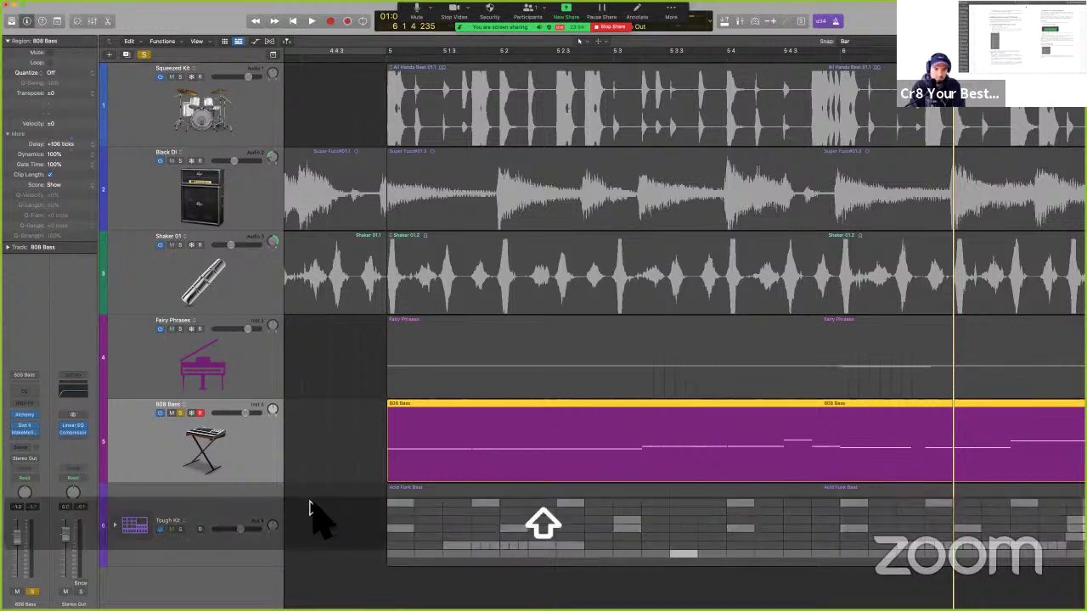
left_click(309, 508)
key("comma")
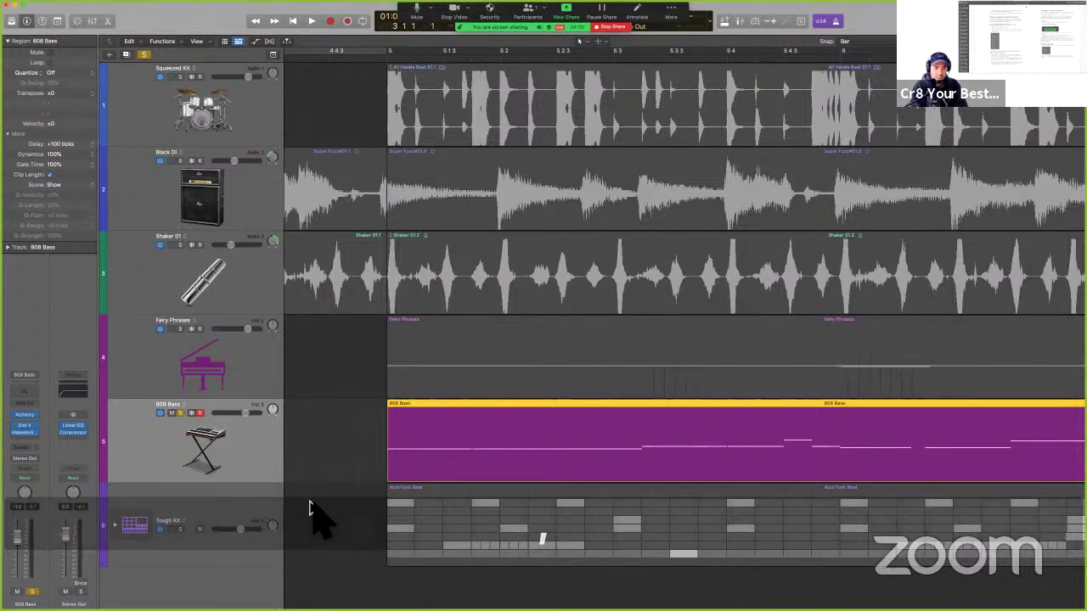
key("space")
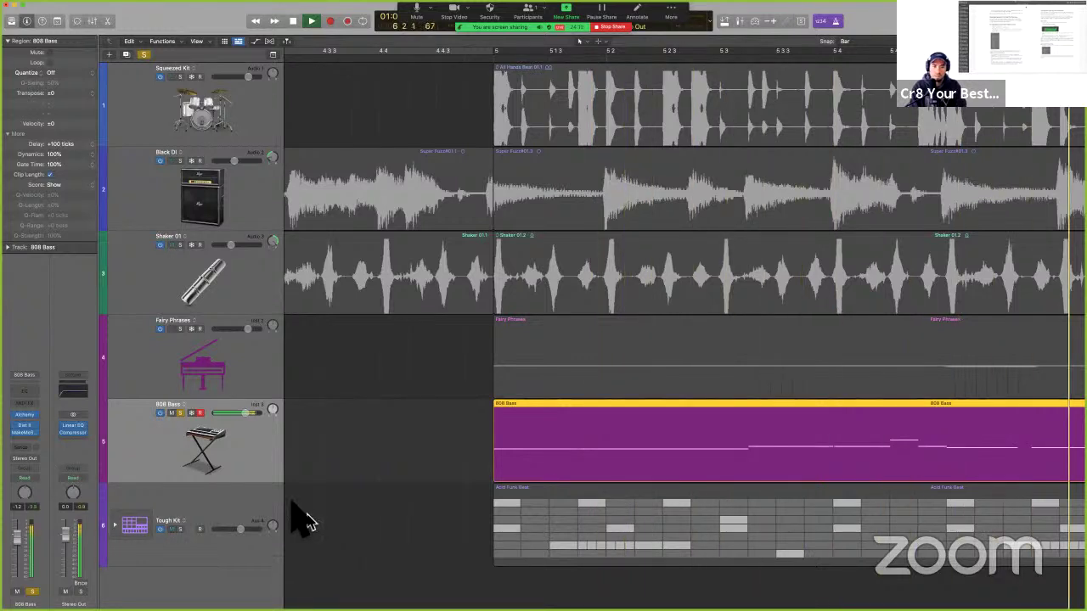
key("space")
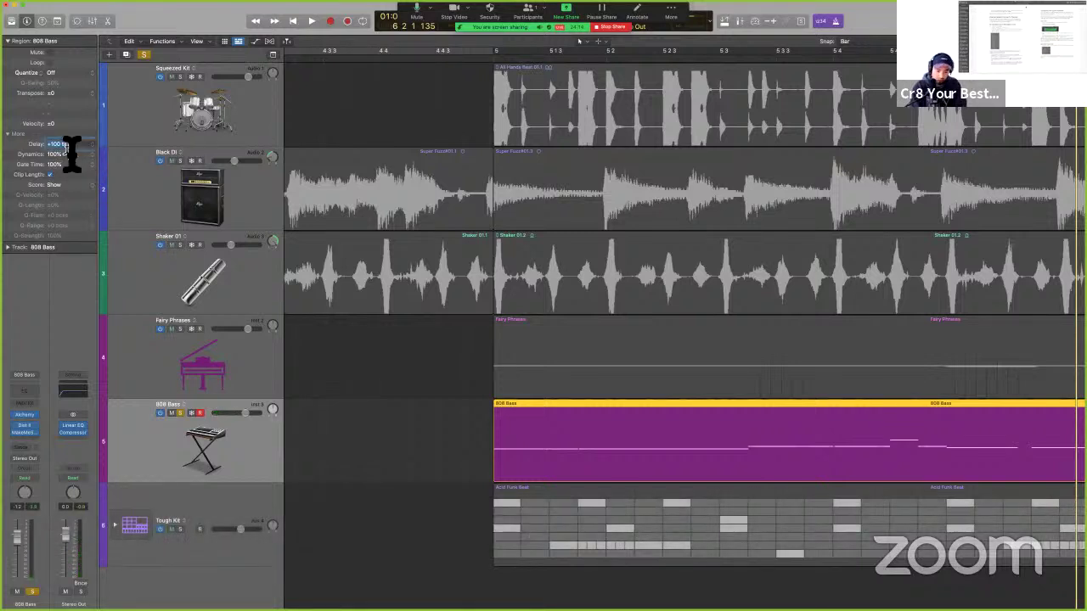
Reset the 808 Bass region's Delay to 0 ticks and take the track out of solo.
type("0")
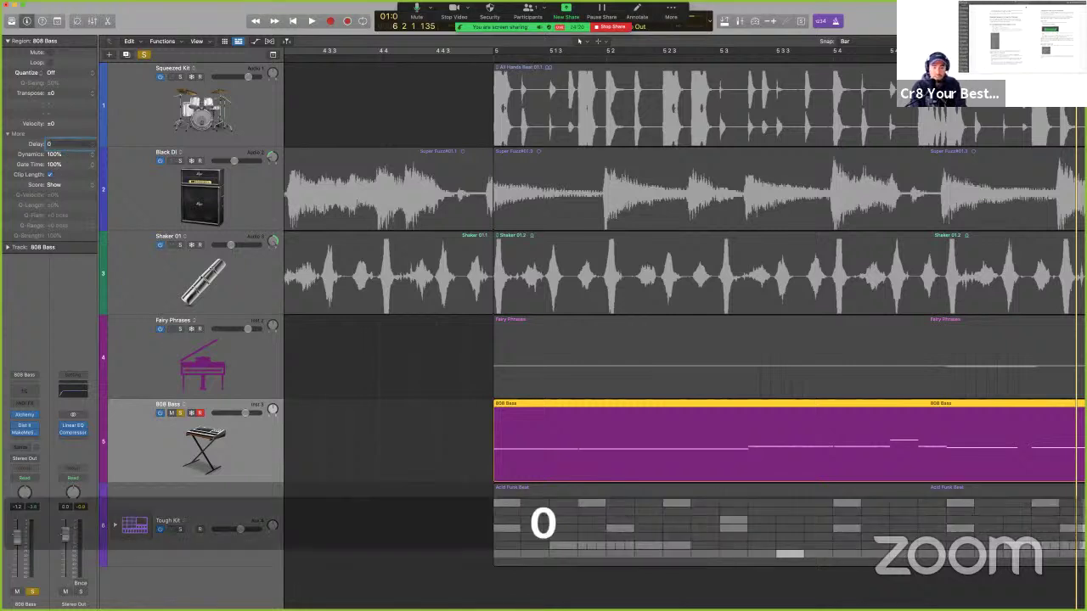
key("Return")
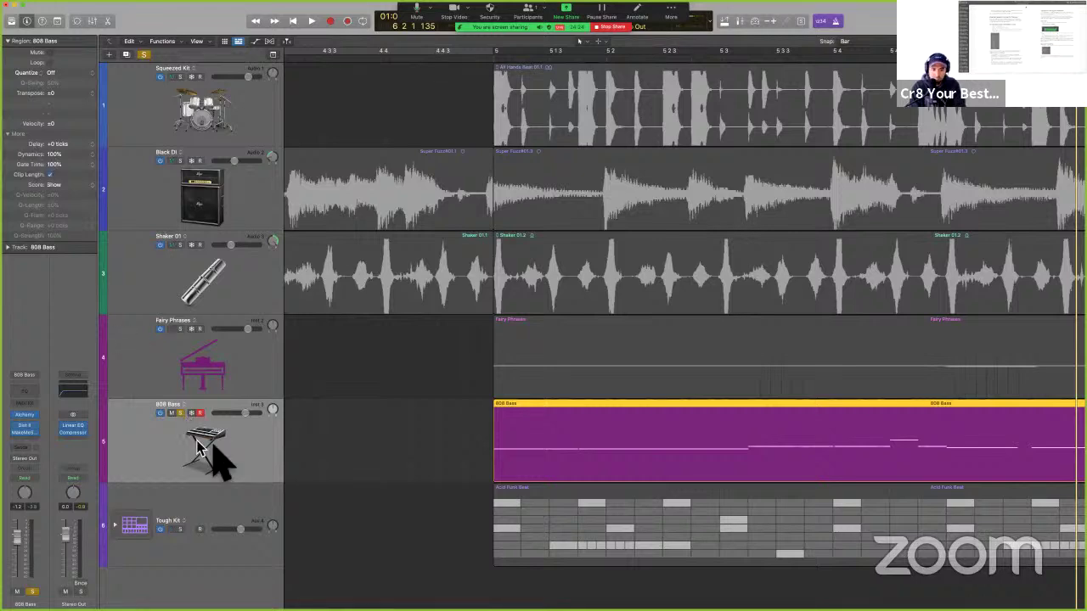
key("s")
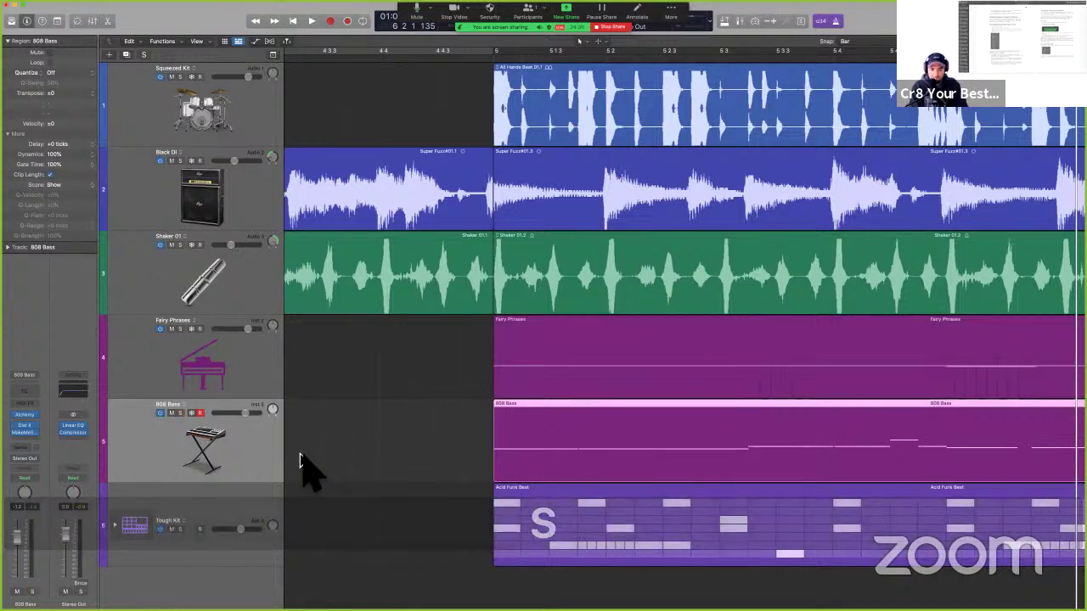
Move the playhead to bar 4, play a short stretch of the full mix, and briefly view the mixer.
scroll(299, 461, "left", 5)
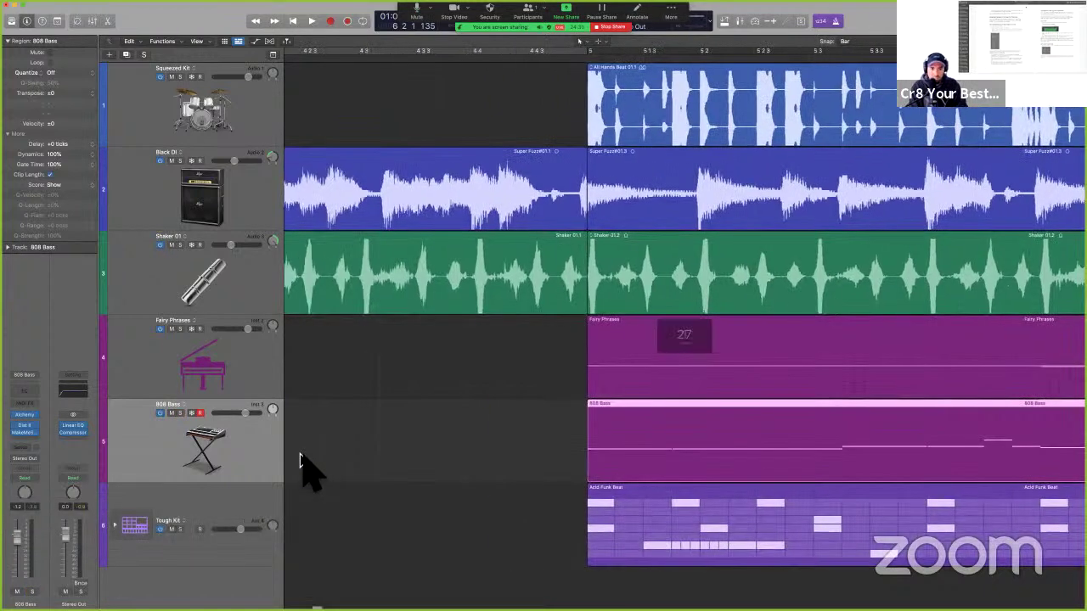
scroll(299, 461, "down", 5)
scroll(299, 461, "left", 5)
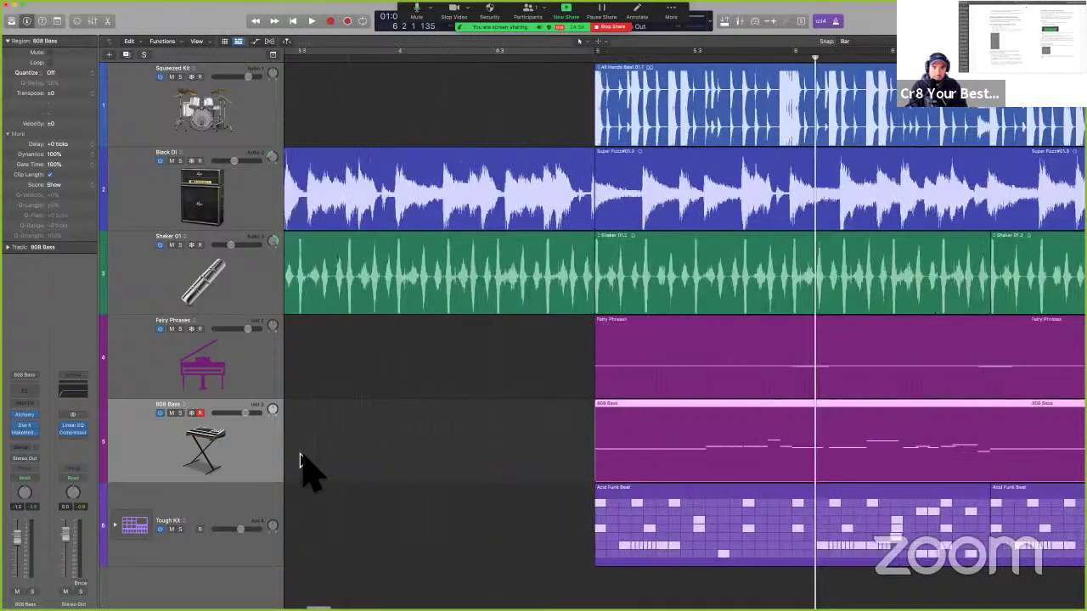
key("slash")
type("4")
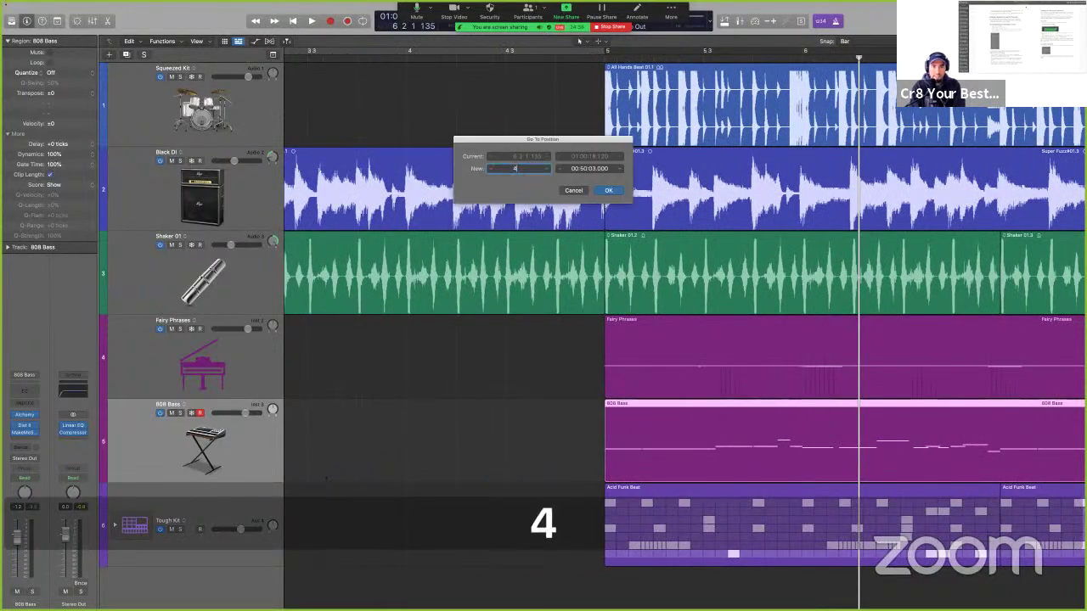
key("Return")
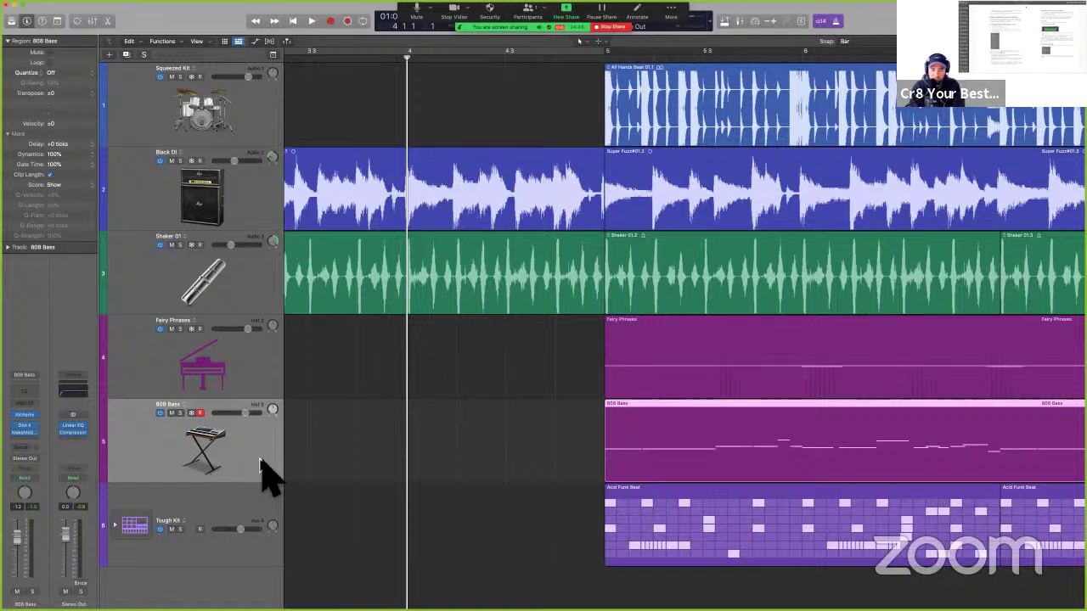
key("space")
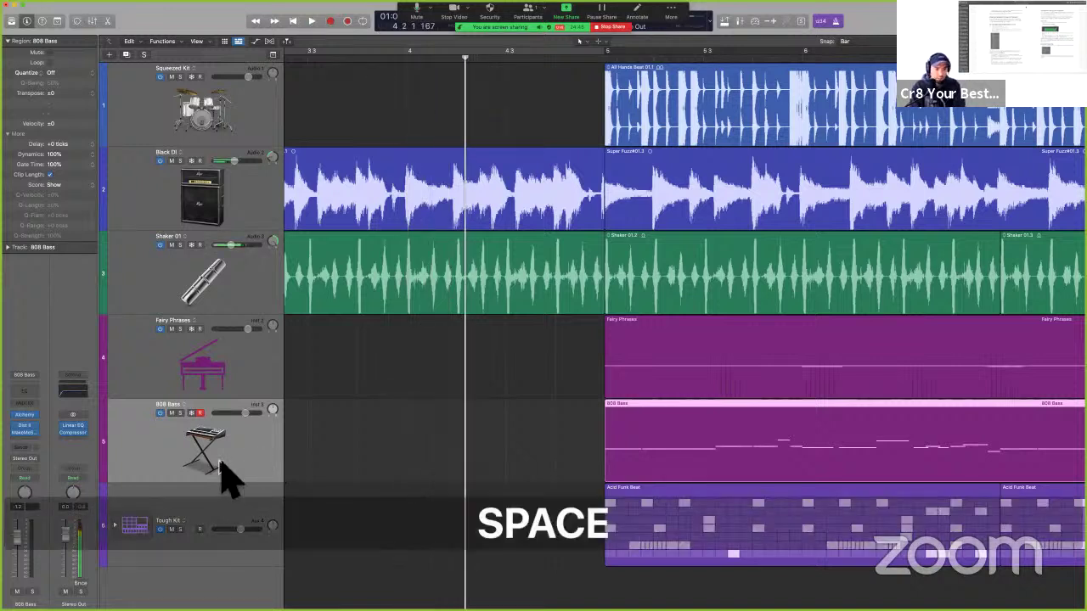
key("x")
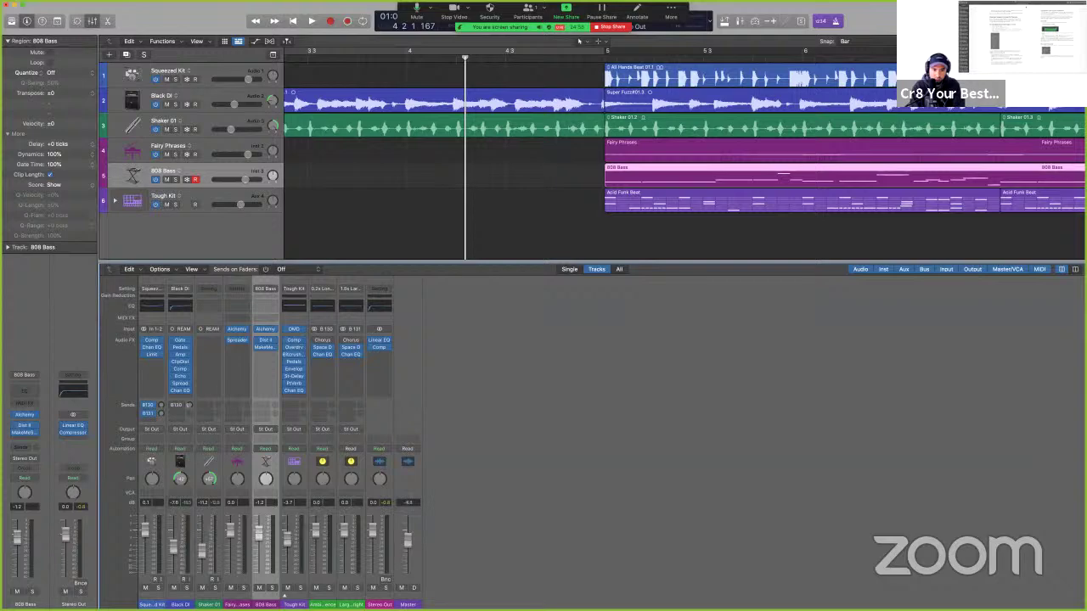
key("x")
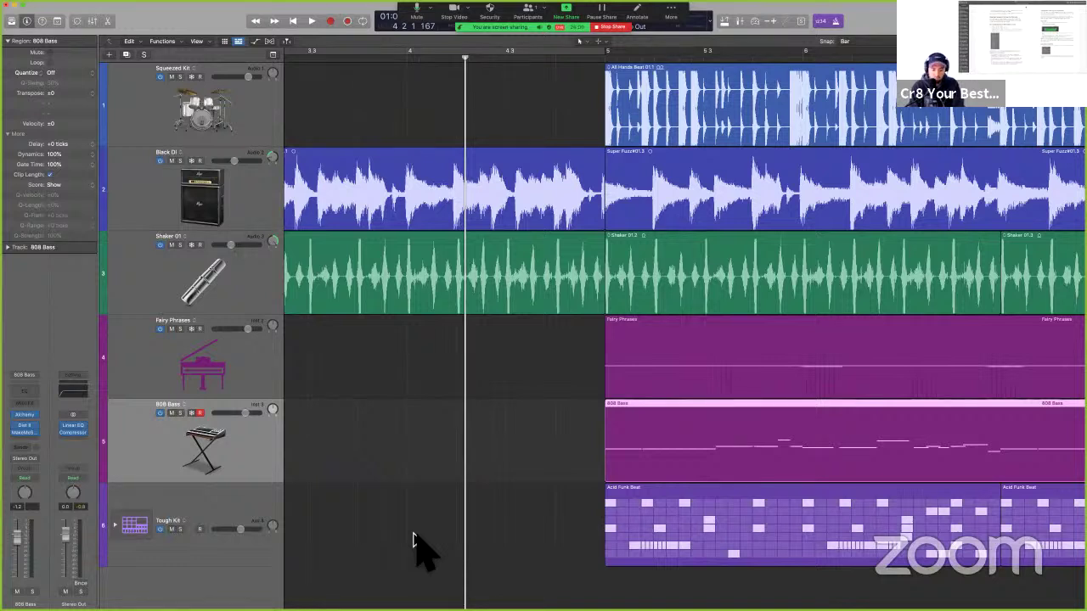
Deselect the 808 Bass region, play the arrangement into bar 5, and switch off the metronome.
left_click(414, 540)
key("space")
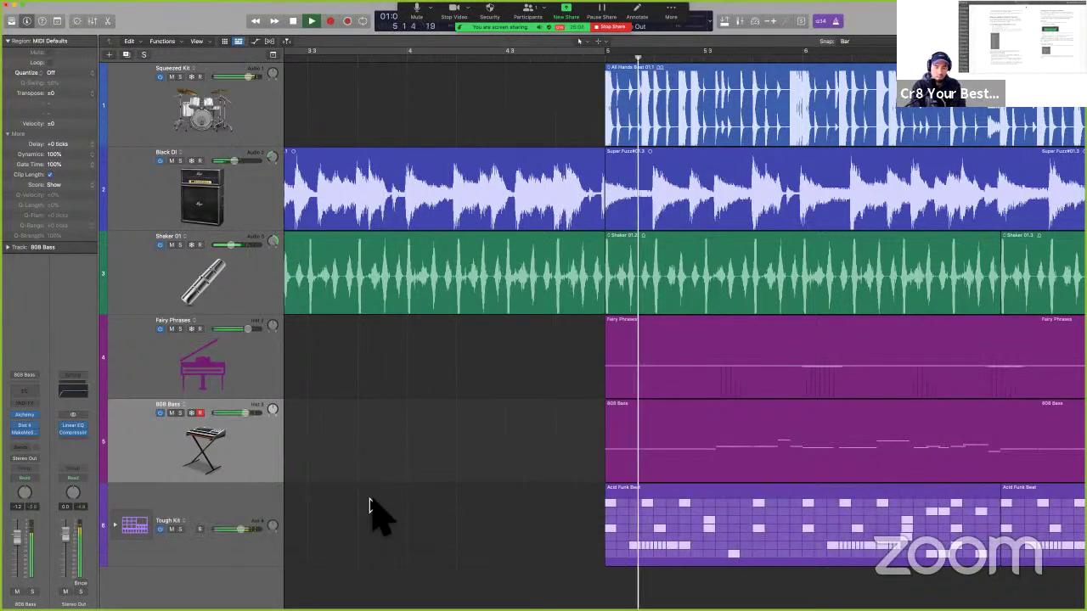
key("k")
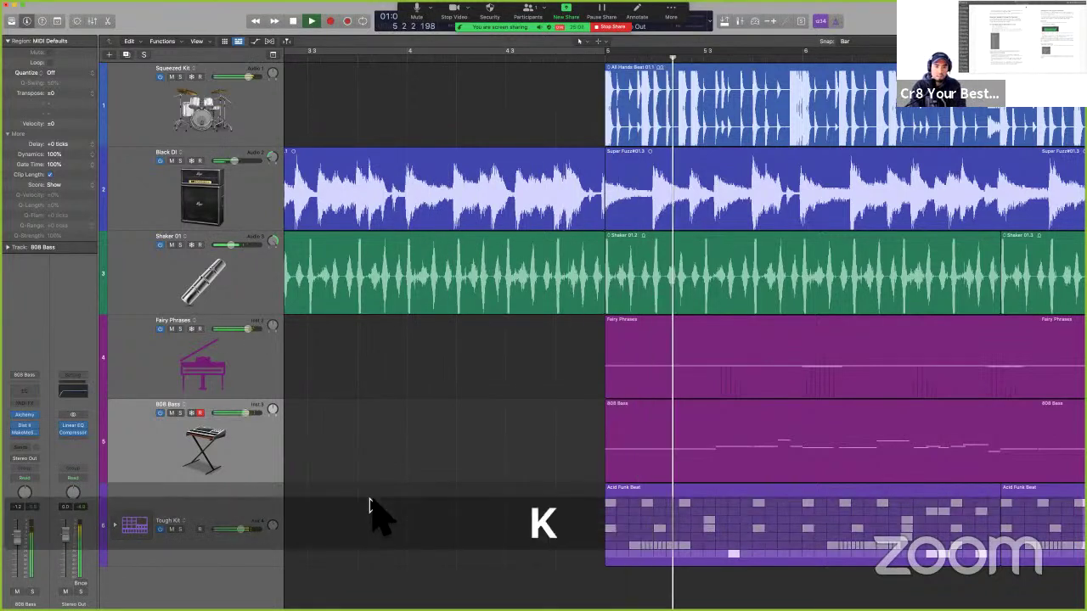
key("space")
Set the 808 Bass region's Delay to -50 ticks and audition it with all tracks from bar 3.
left_click(259, 458)
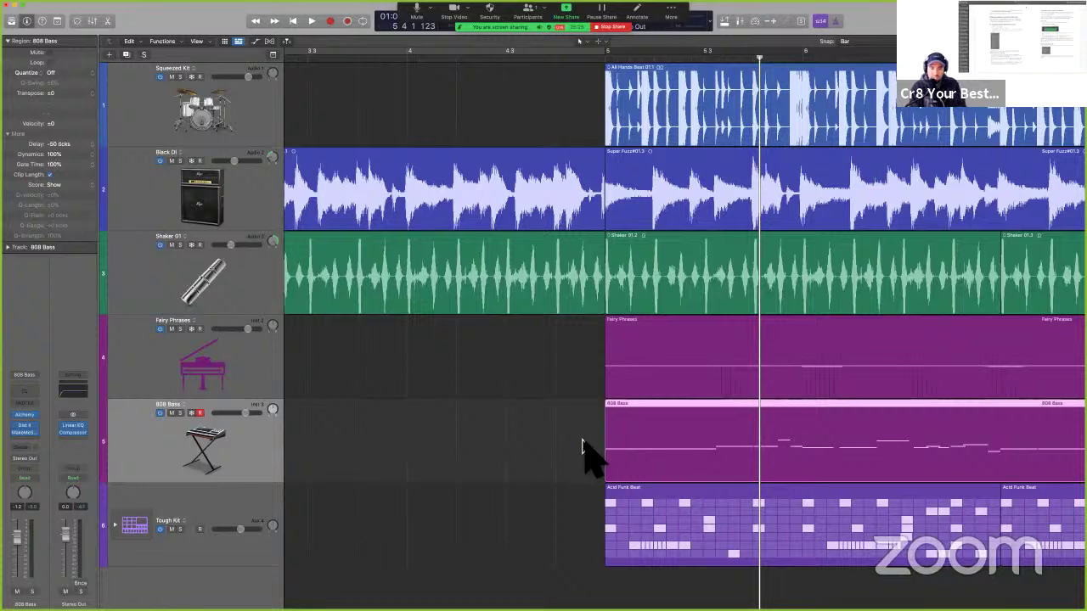
left_click(323, 466, "shift")
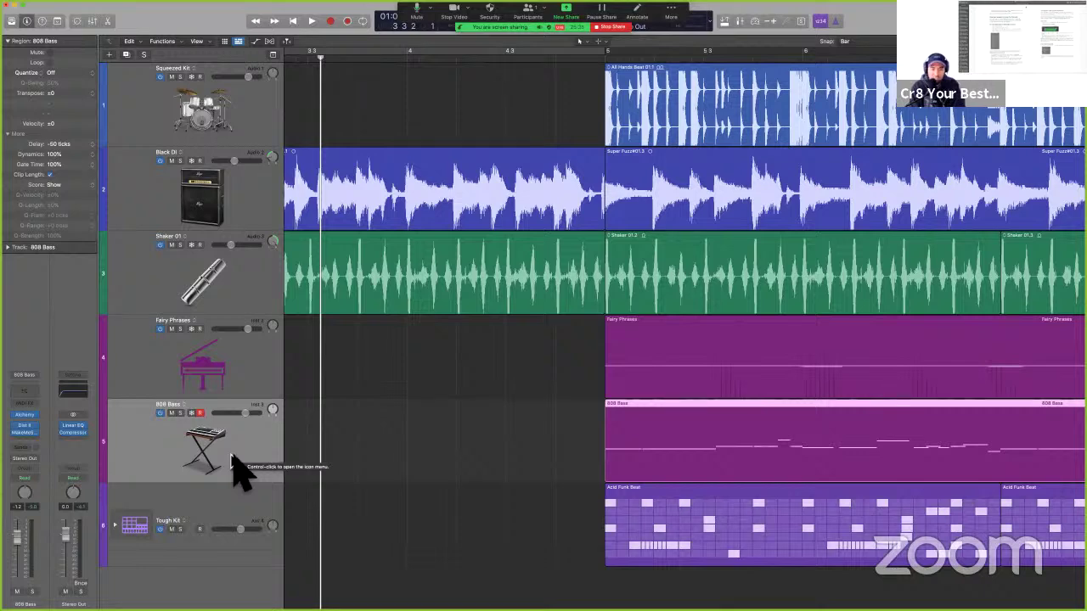
key("space")
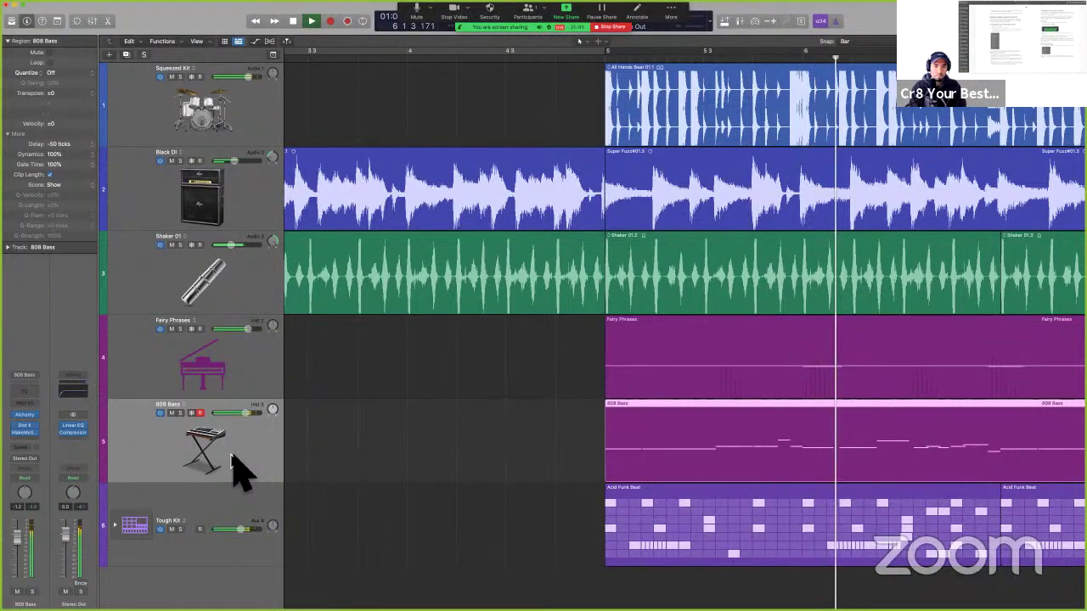
key("space")
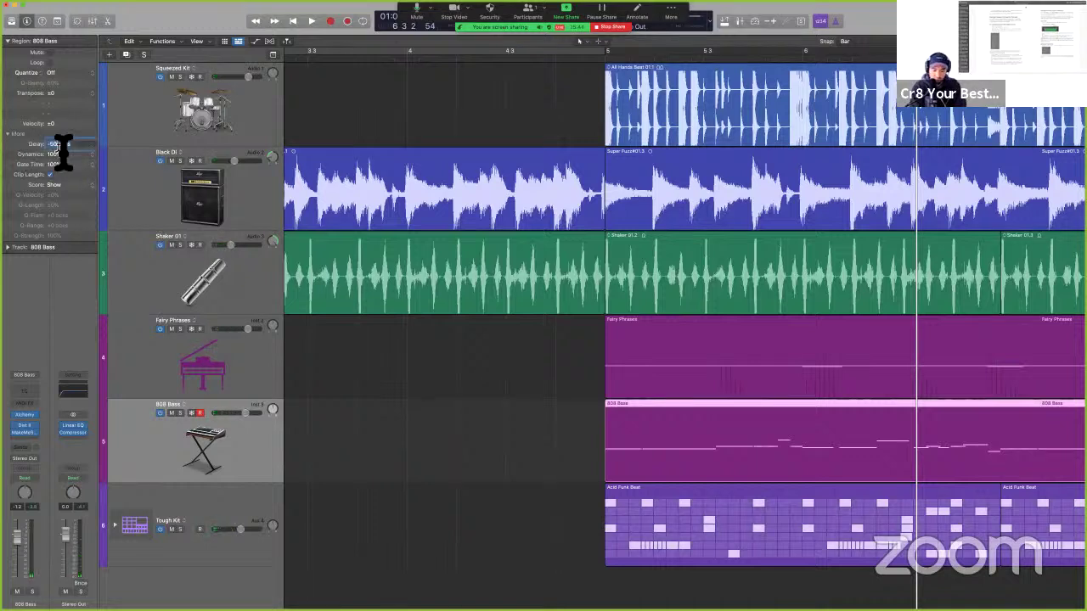
Set the 808 Bass region's Delay to +50 ticks and audition it with all tracks from bar 3.
type("0 ticks")
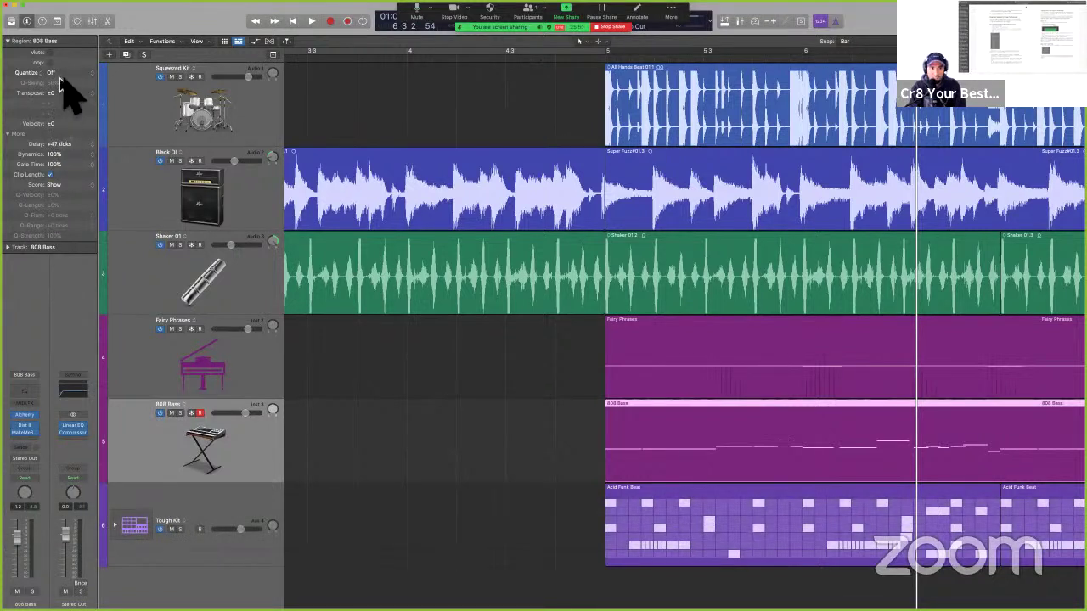
left_click(292, 54)
left_click(327, 450)
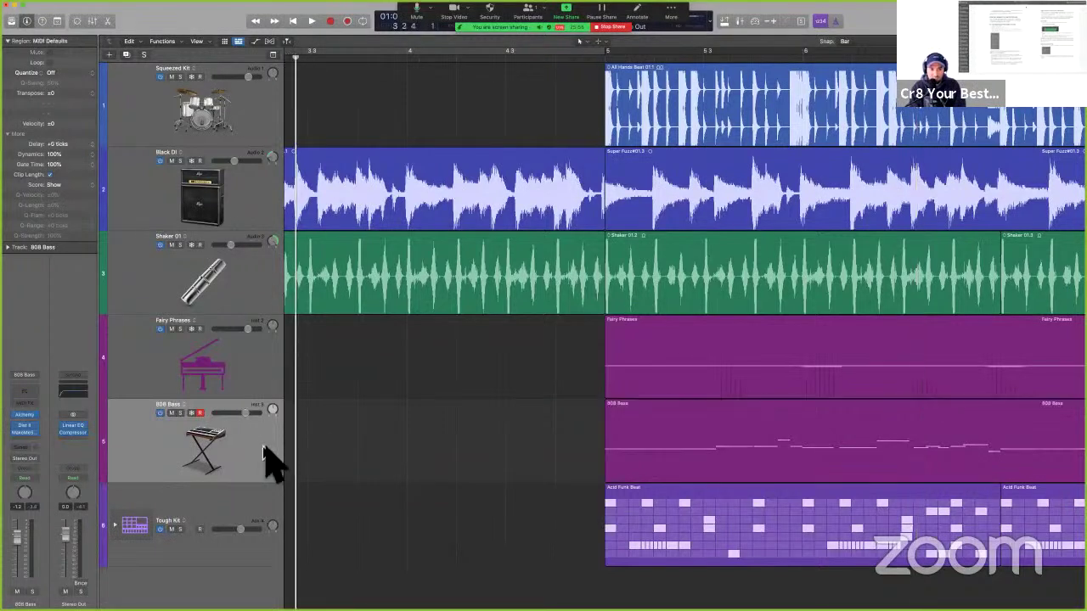
left_click(264, 449)
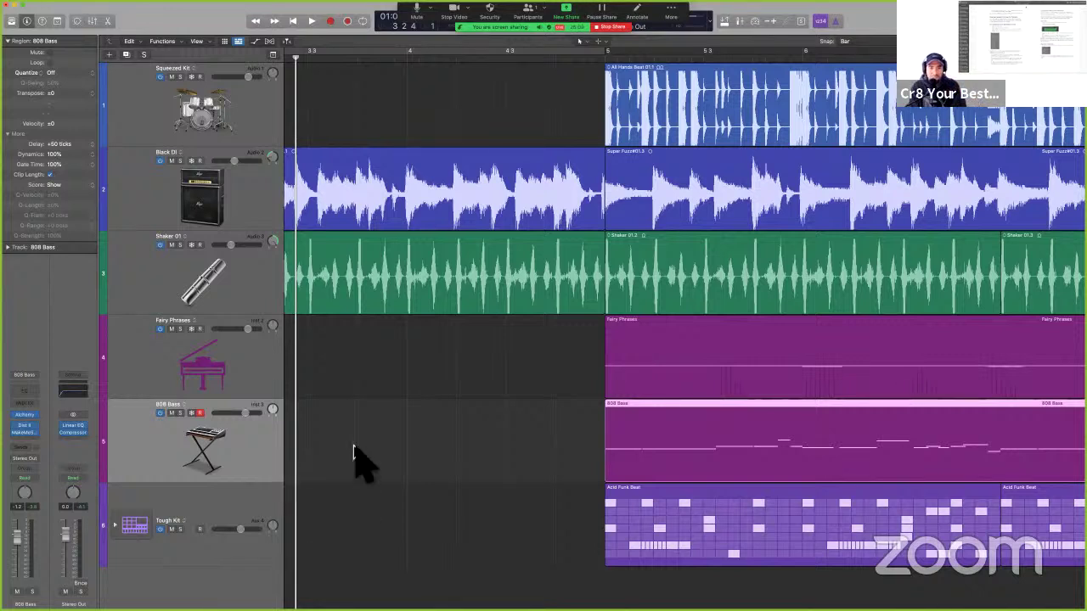
key("space")
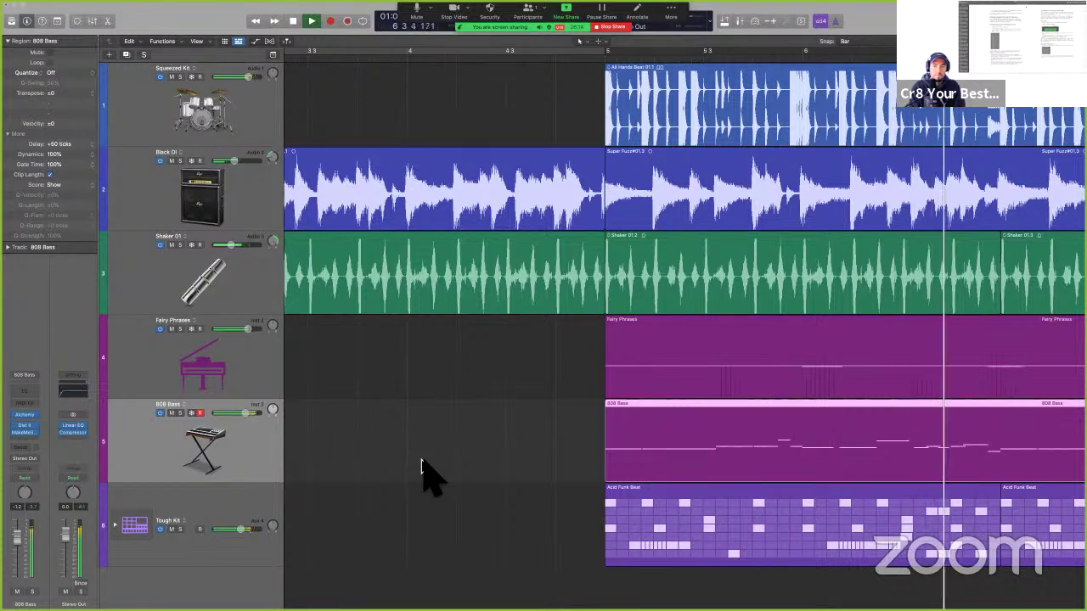
key("space")
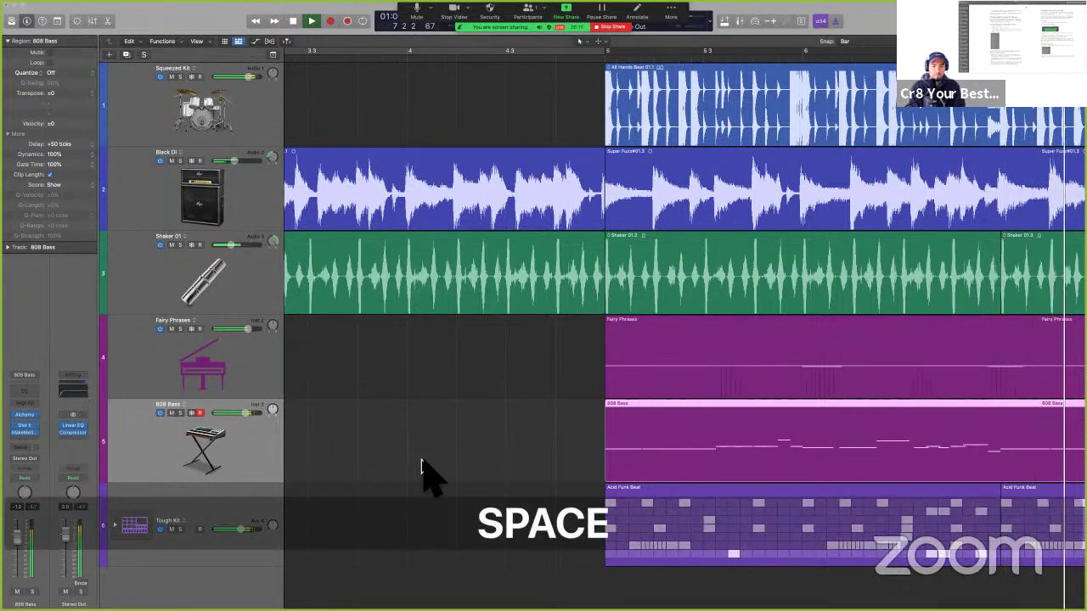
left_click(422, 465)
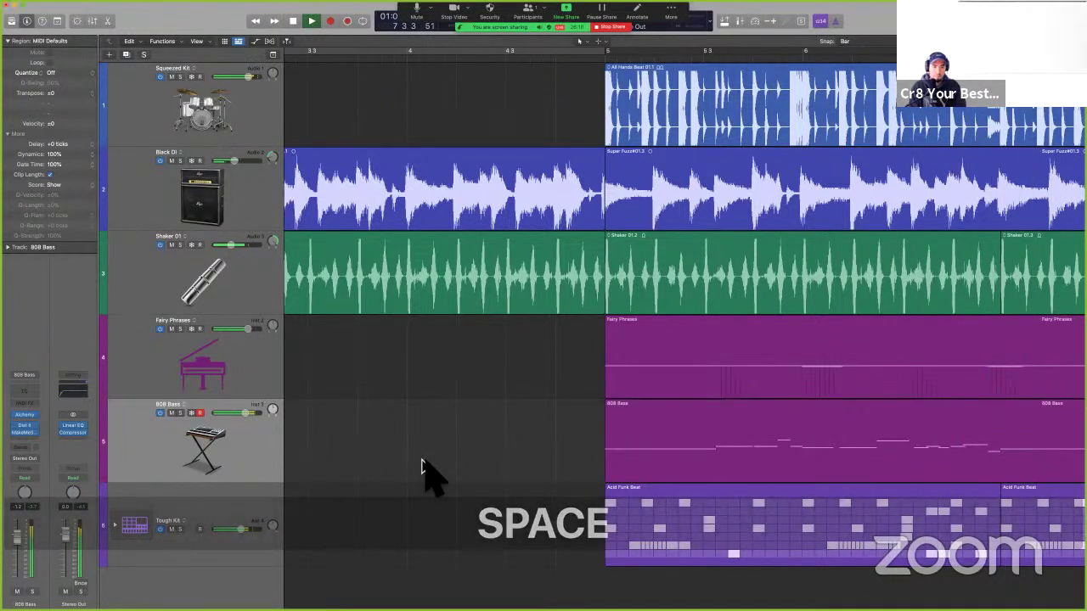
key("space")
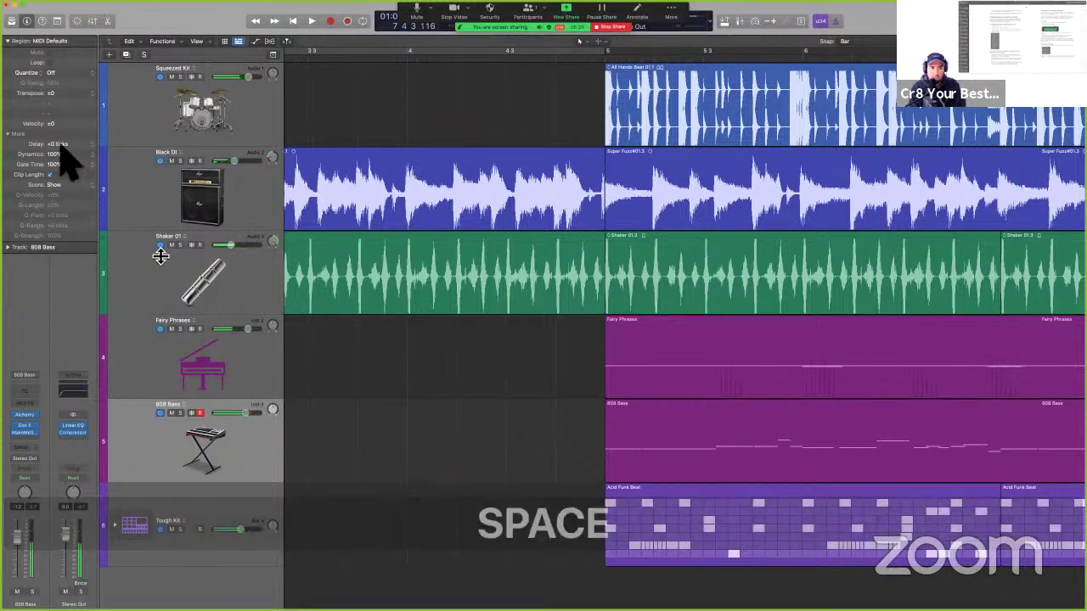
Reset the 808 Bass region's Delay to 0 ticks.
left_click(153, 446)
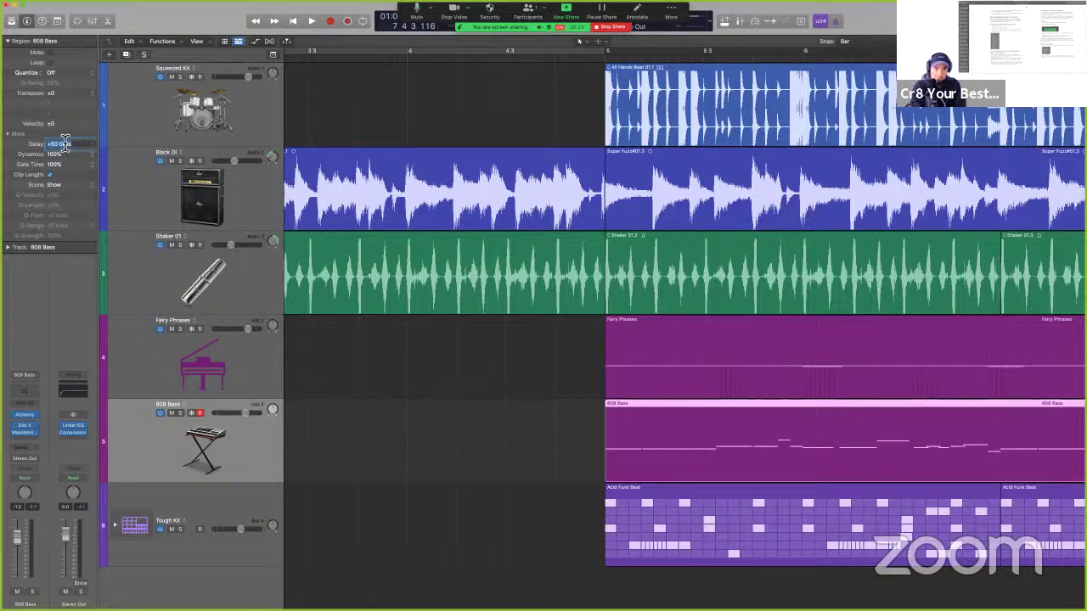
type("0")
key("Return")
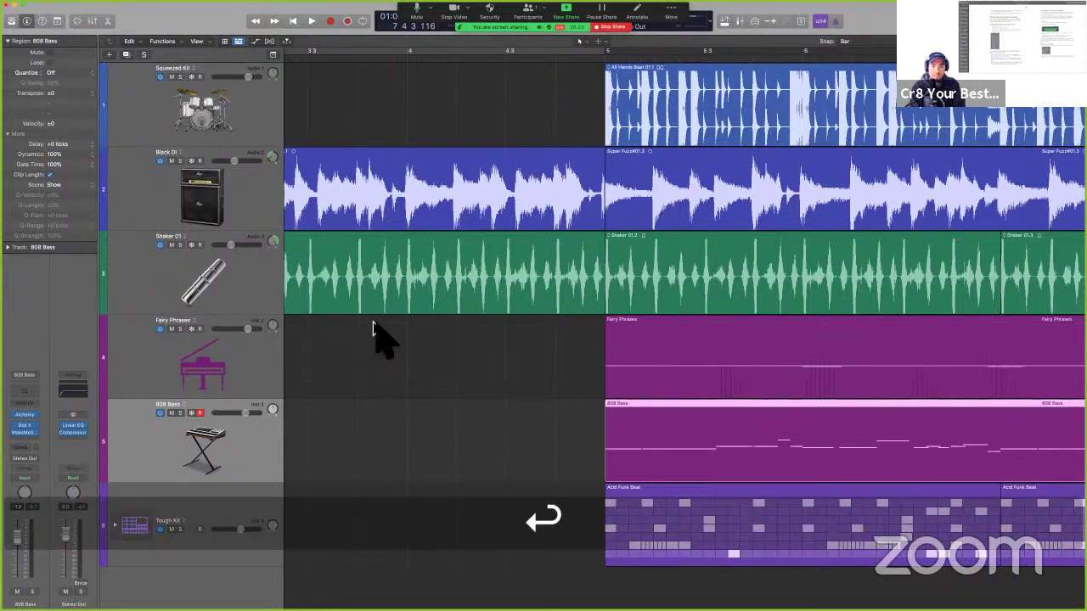
Solo the Tough Kit track and audition its Acid Funk Beat regions from bar 5.
left_click(214, 521)
scroll(329, 526, "right", 8)
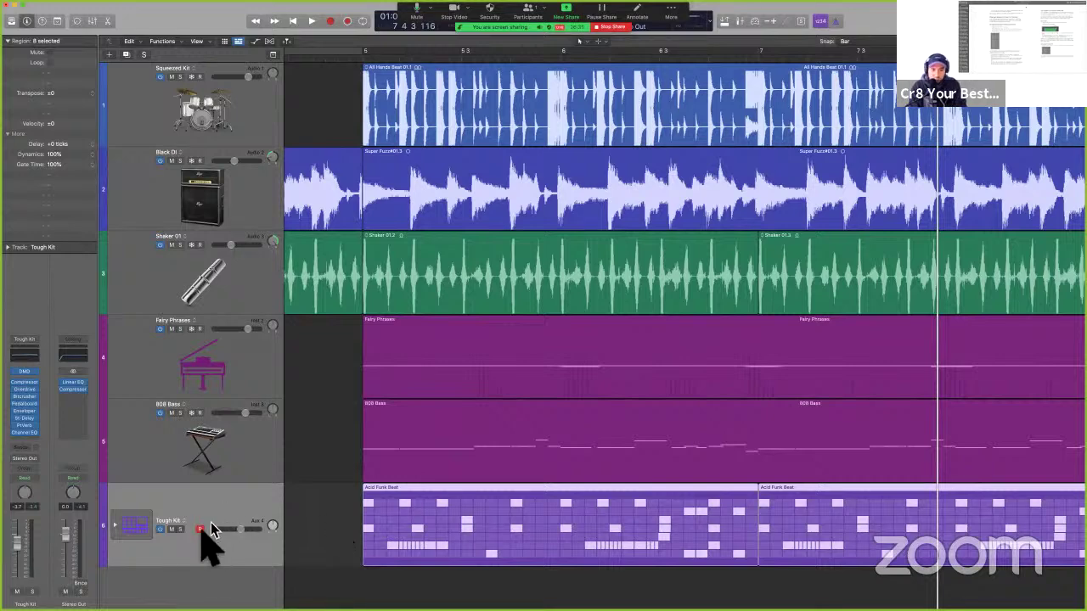
left_click(179, 529)
key("shift+space")
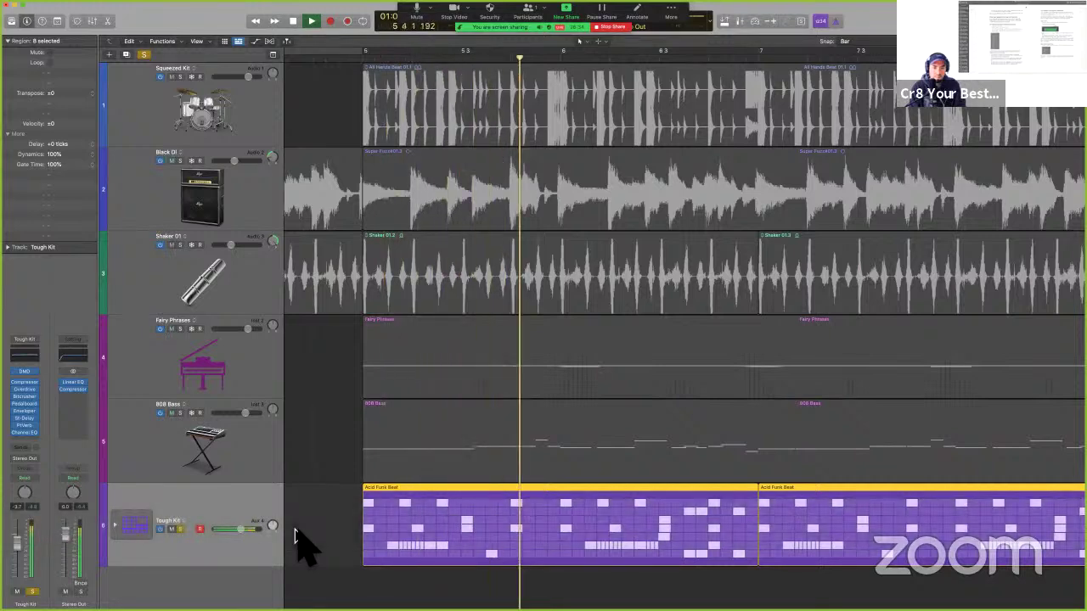
key("space")
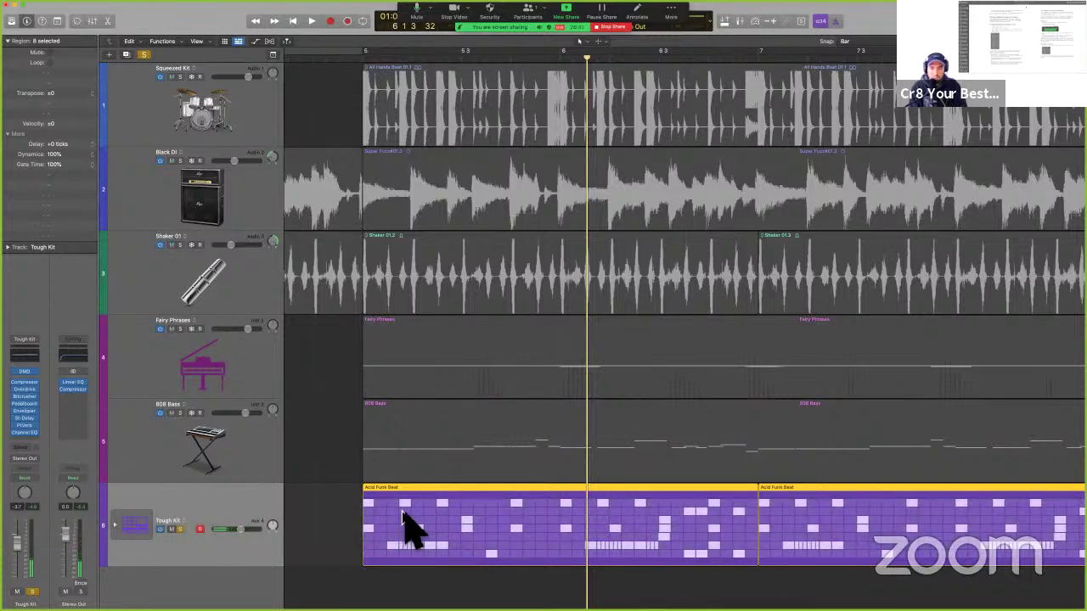
Open the first Acid Funk Beat region in the Step Sequencer, mute its Kick 1 row, and play the pattern.
scroll(403, 512, "down", 5)
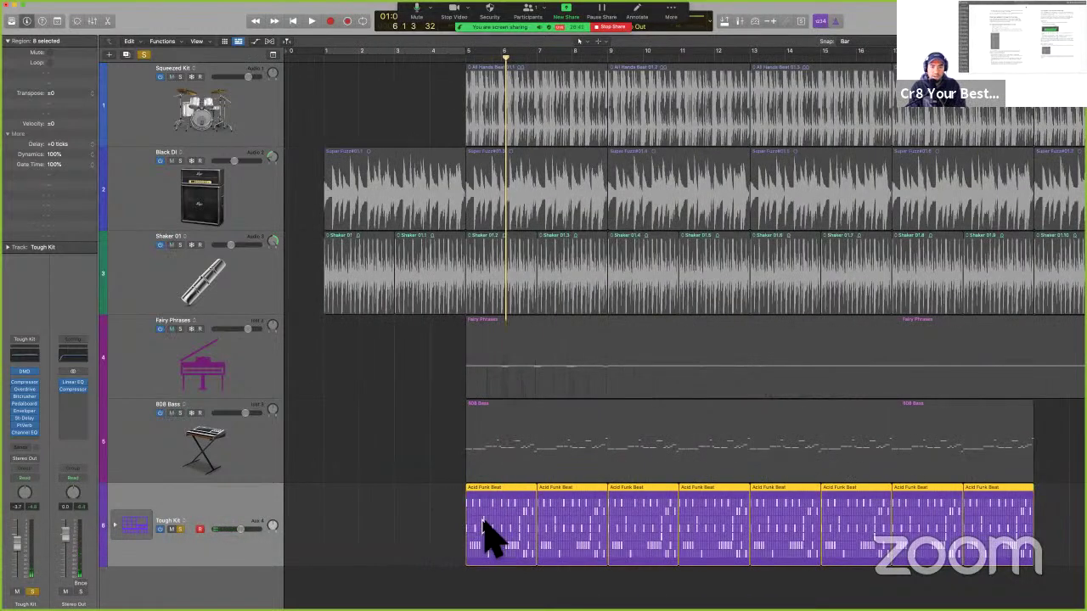
double_click(482, 526)
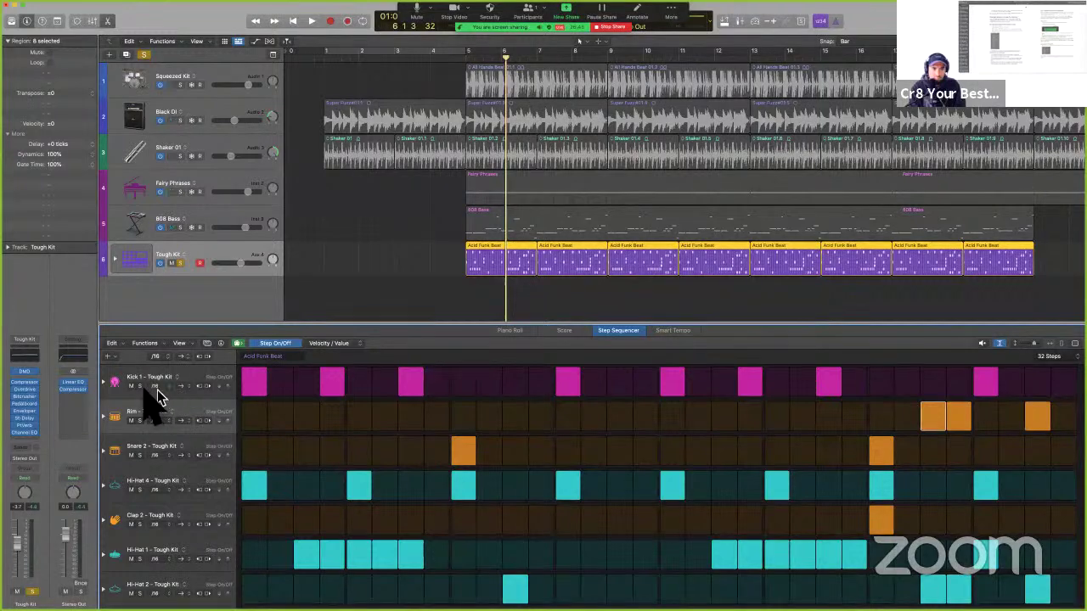
left_click(132, 386)
key("alt+space")
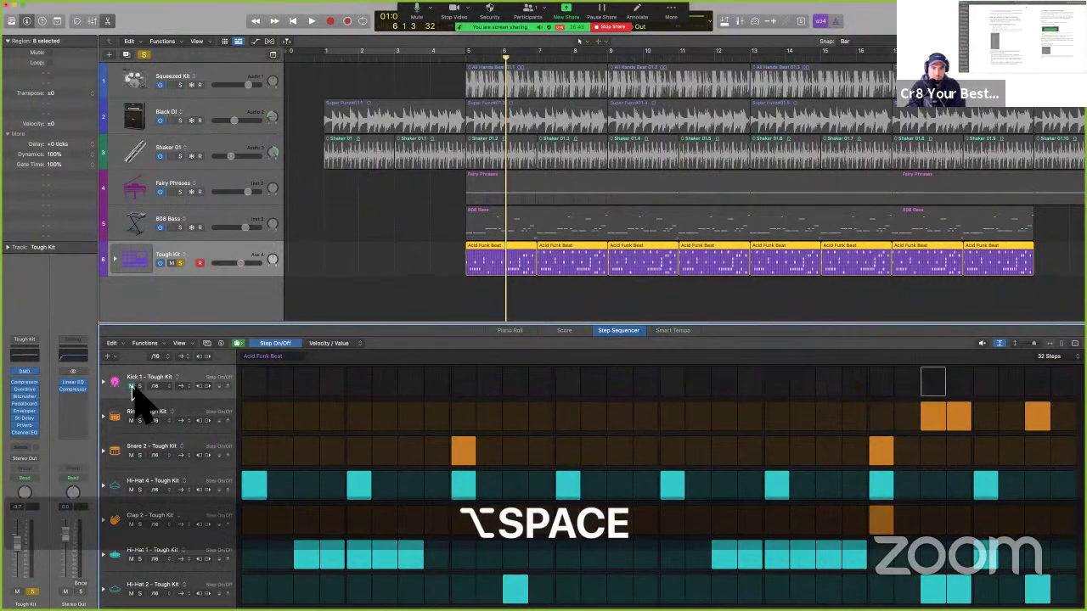
Close the Step Sequencer and mixer, then stop playback and take the Tough Kit track out of solo.
key("x")
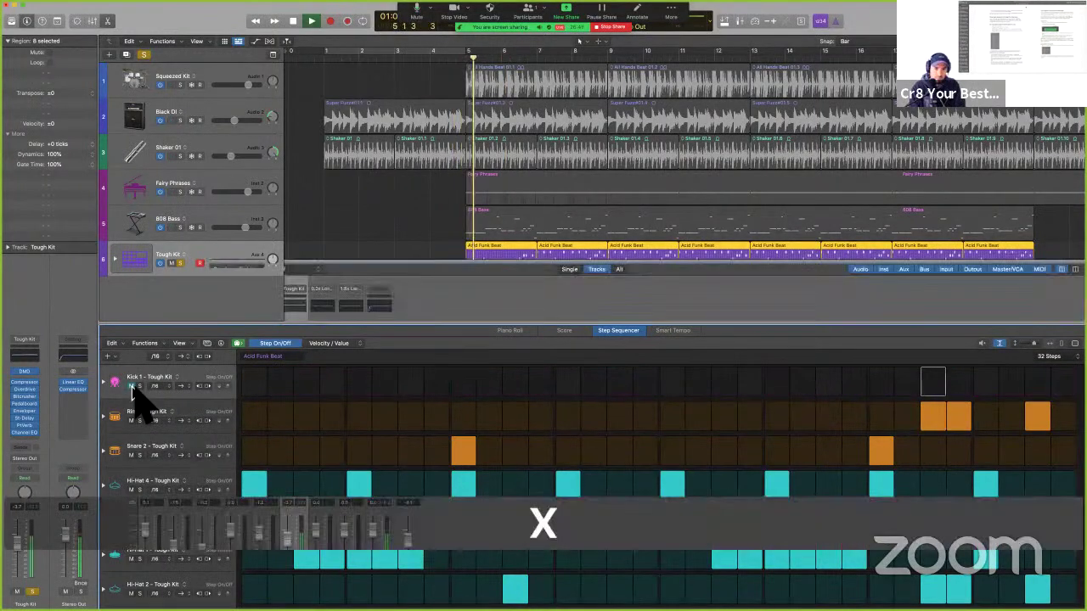
key("p")
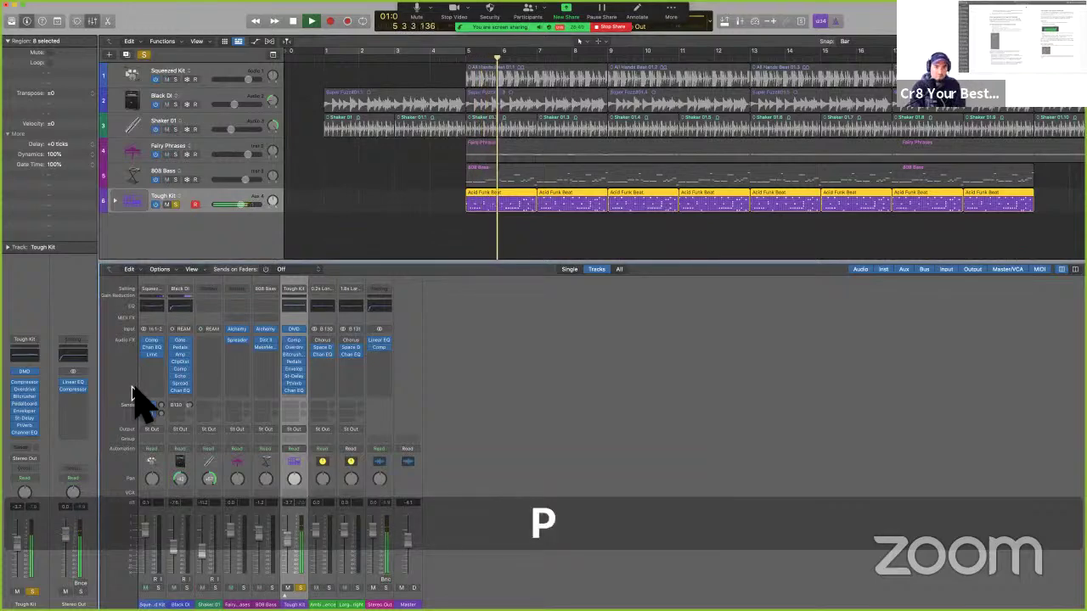
key("x")
key("x")
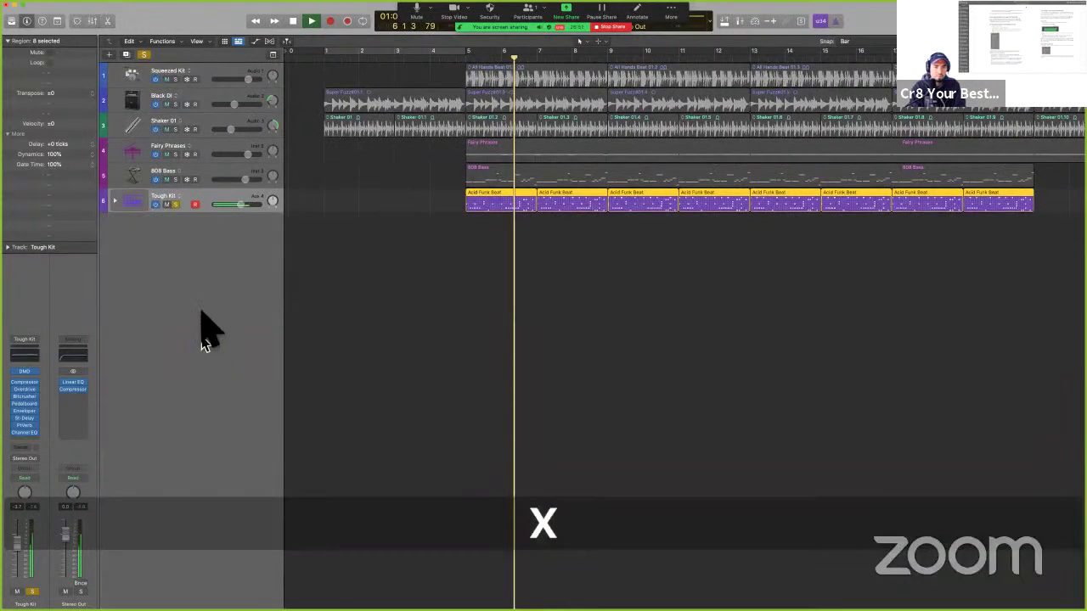
key("space")
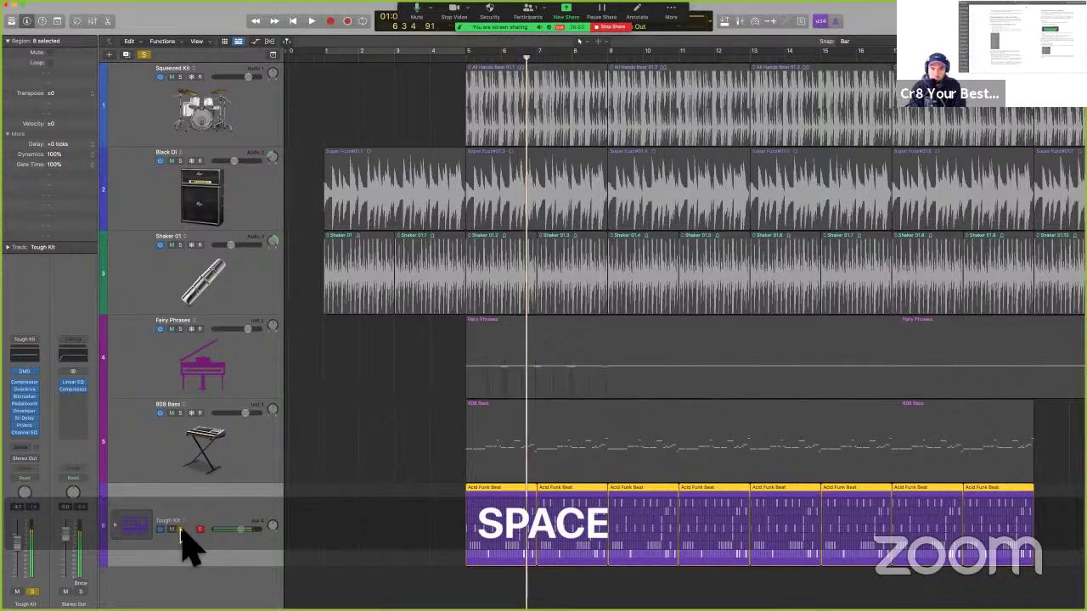
left_click(180, 529)
Move the Tough Kit track directly below Squeezed Kit and recolor both tracks and their regions red.
left_click_drag(214, 498, 230, 133)
left_click(231, 133, "shift")
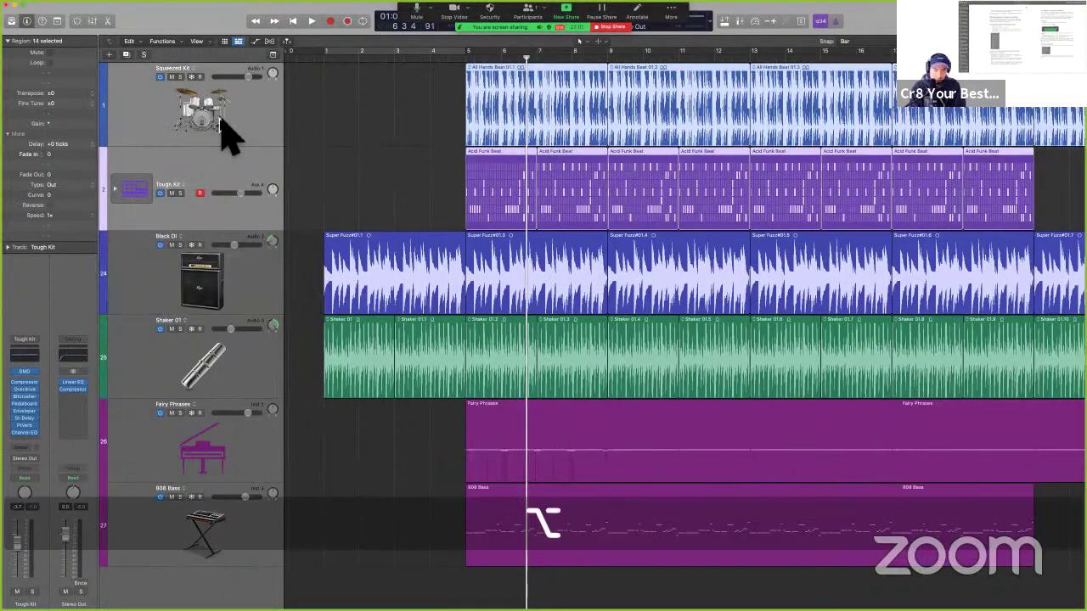
key("alt+c")
left_click(567, 391)
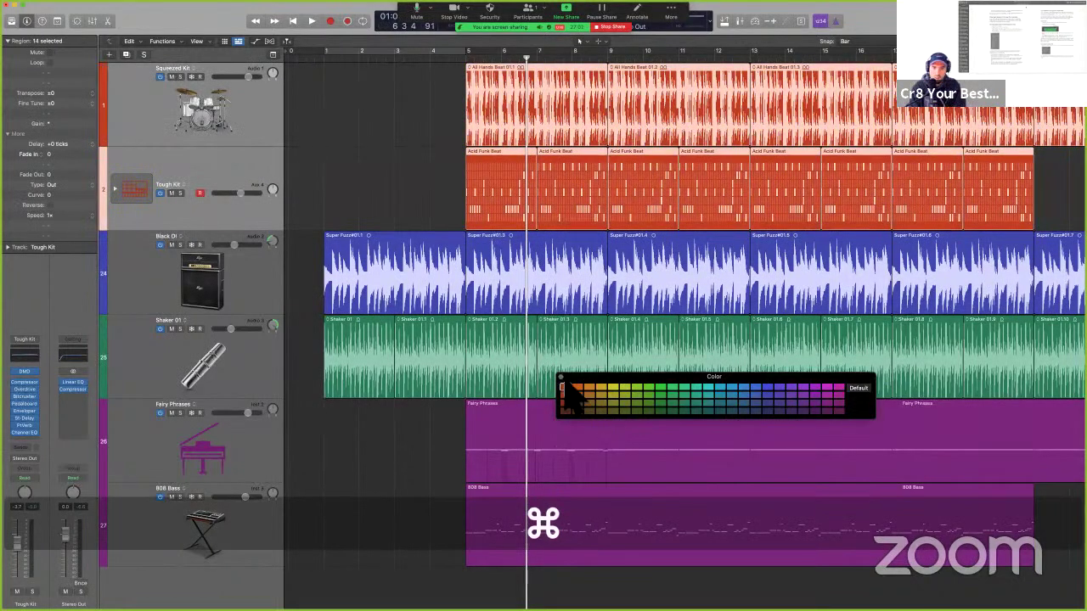
key("super+w")
Play the song from just before bar 5 and raise the Tough Kit regions' Delay to +46 ticks.
left_click(439, 197, "shift")
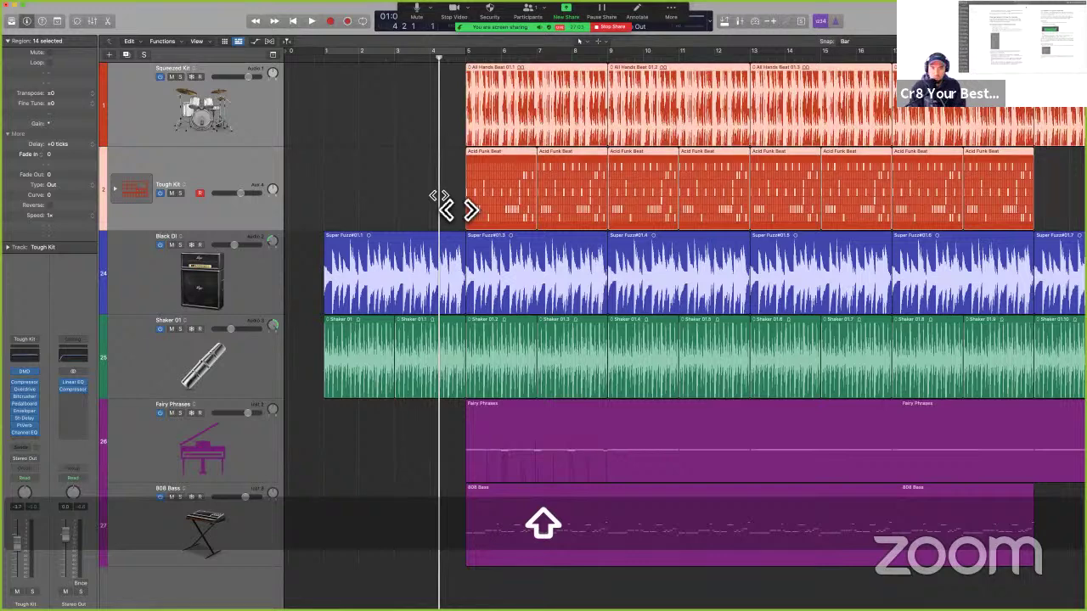
key("space")
left_click(250, 178)
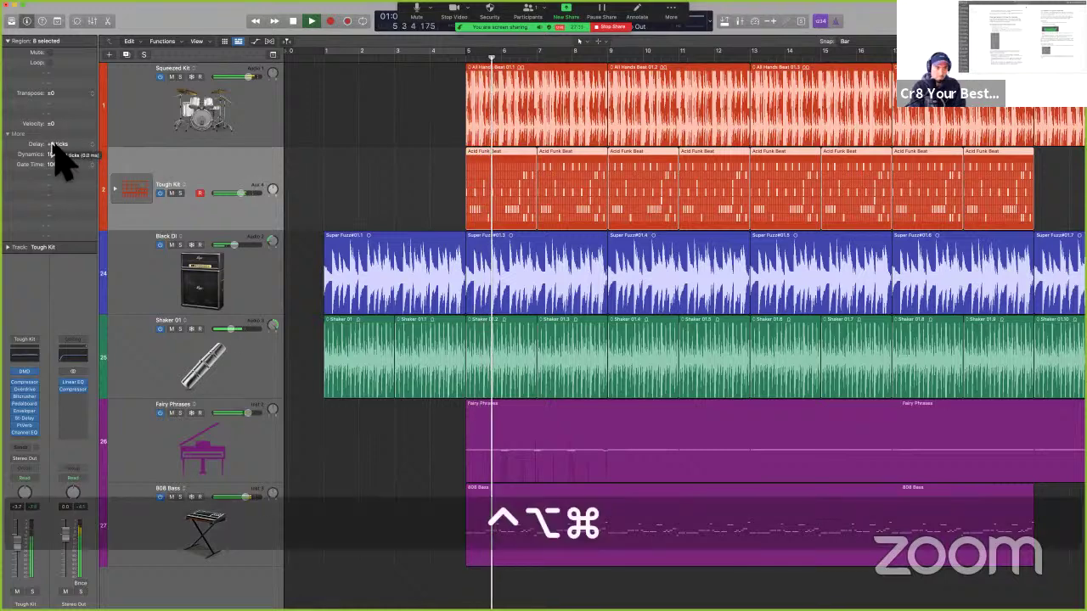
key("ctrl+alt+super")
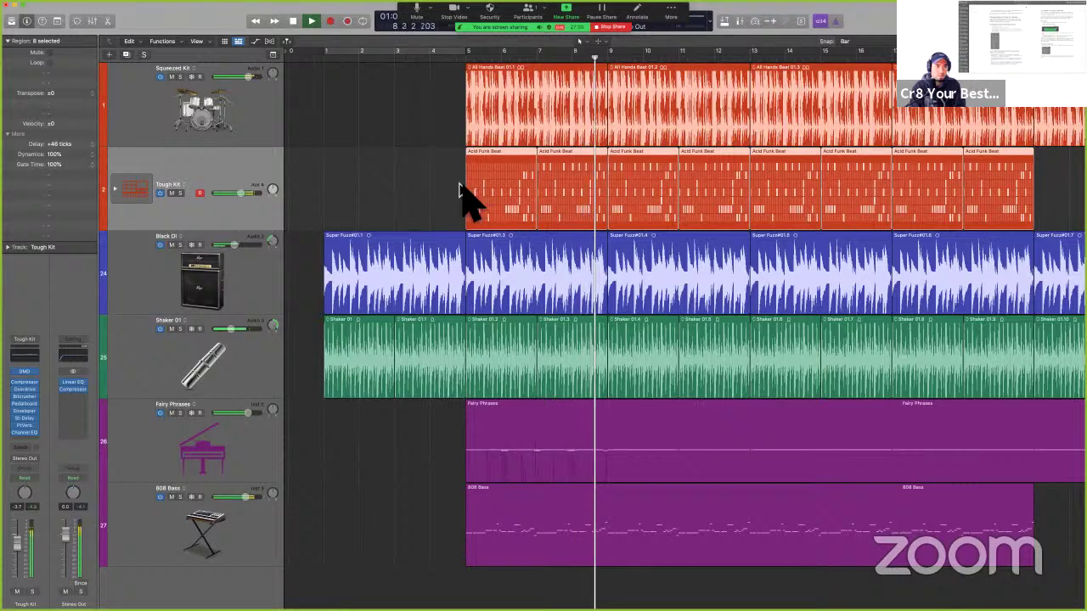
key("space")
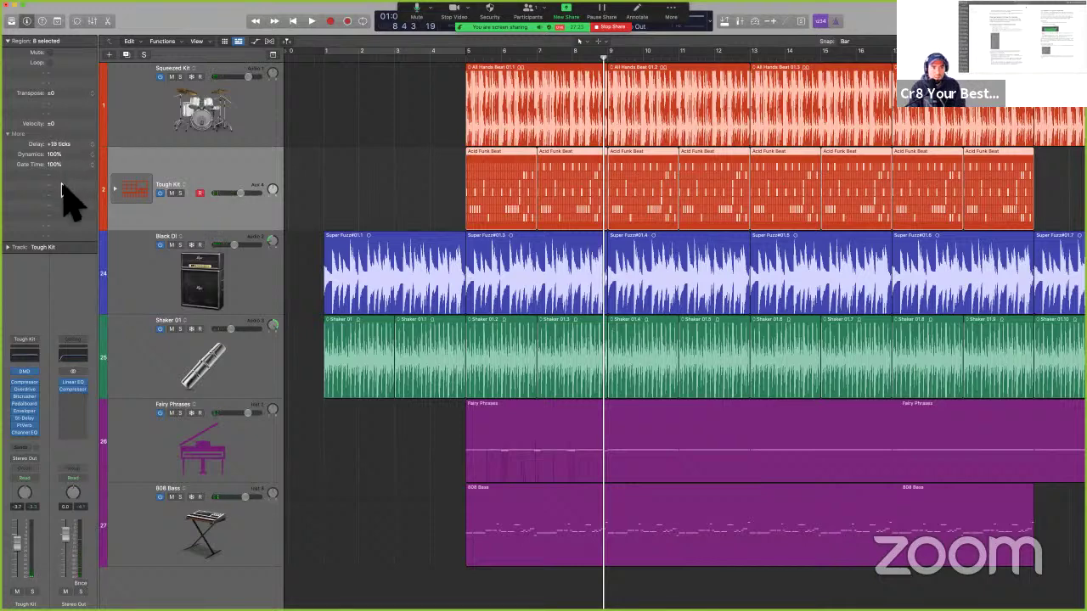
Set the Tough Kit regions' Delay to +15 ticks and play the song from just before bar 5.
left_click(459, 185, "shift")
key("space")
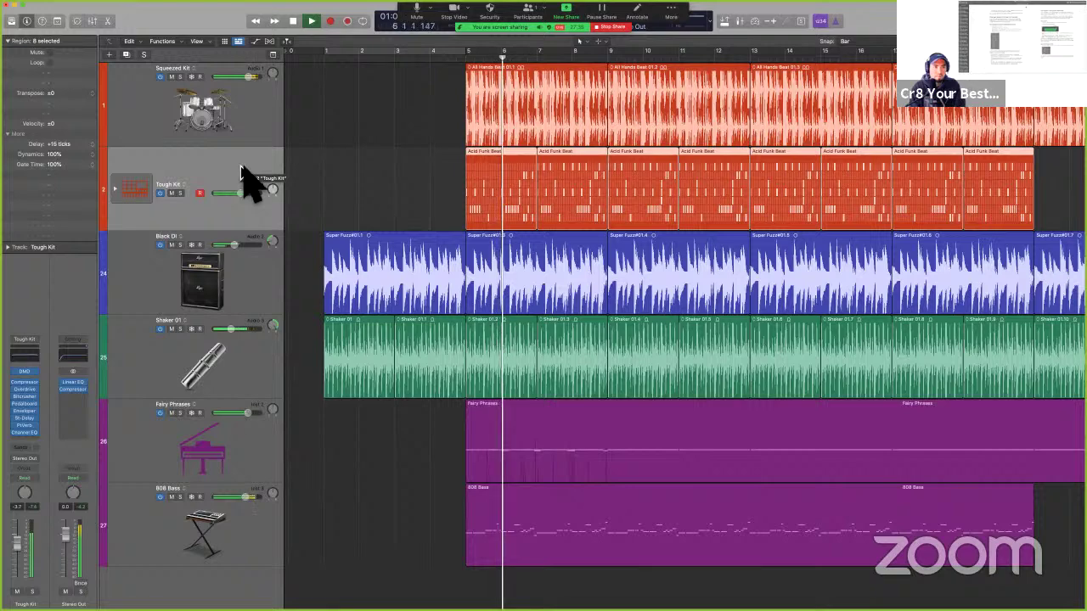
key("space")
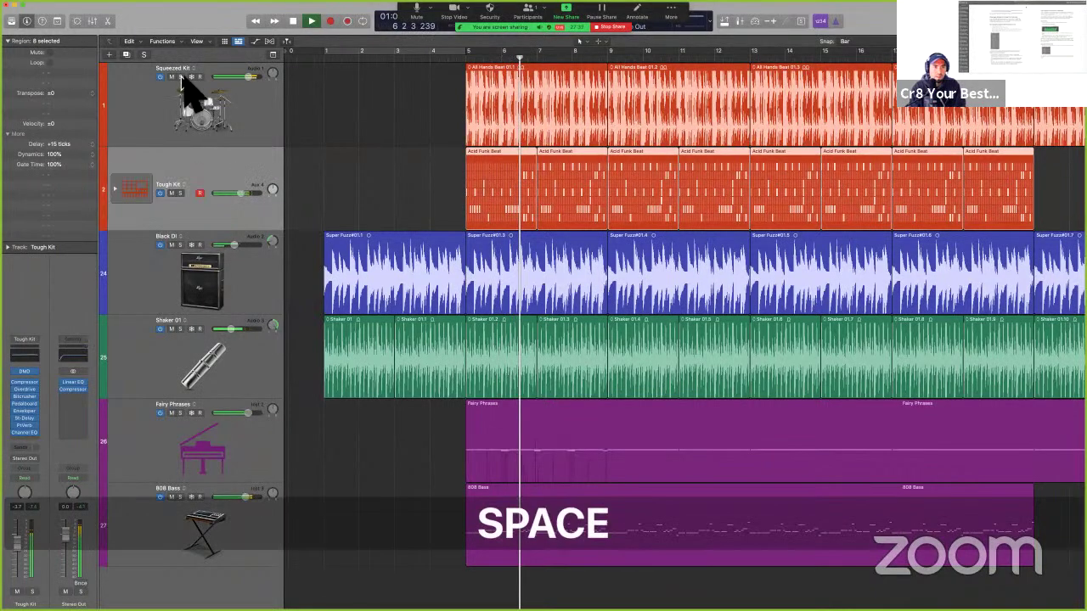
Solo the Squeezed Kit and Tough Kit tracks and audition the two drum parts together from bar 5.
left_click(179, 76)
left_click(179, 193)
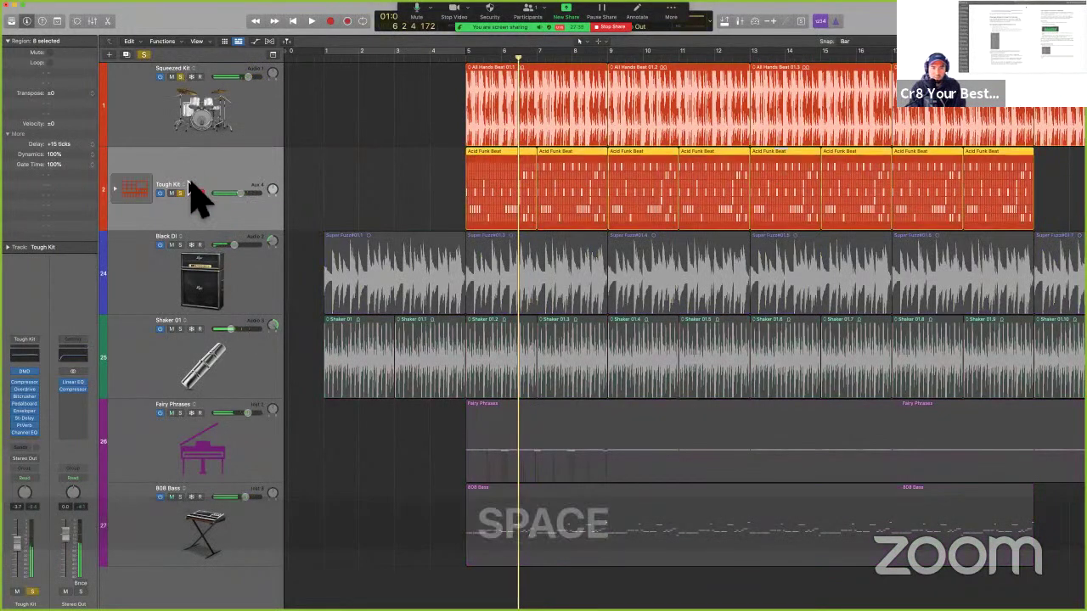
left_click(198, 136, "shift")
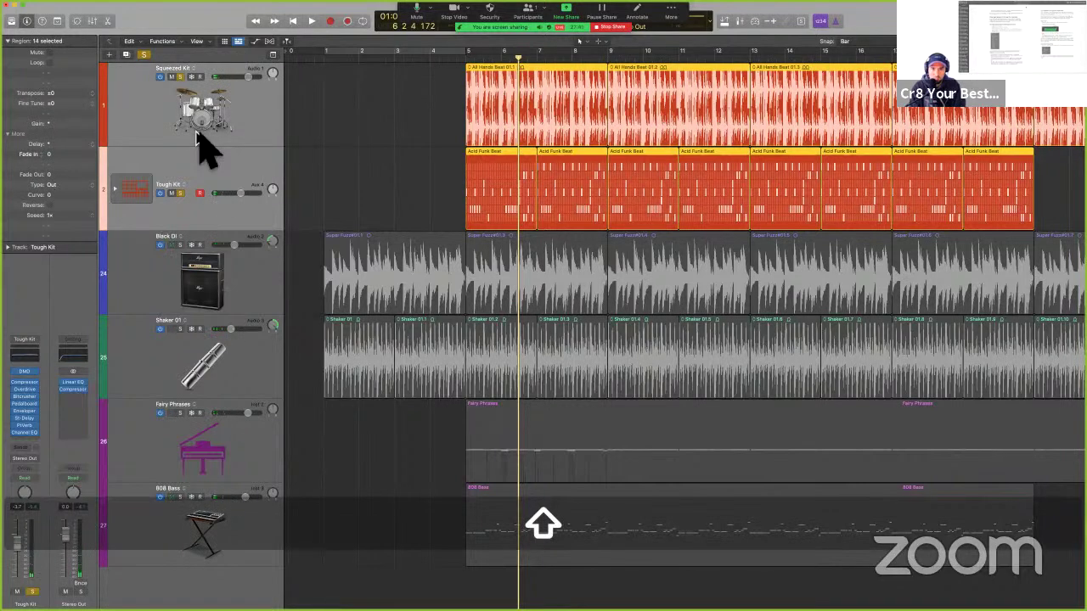
key("space")
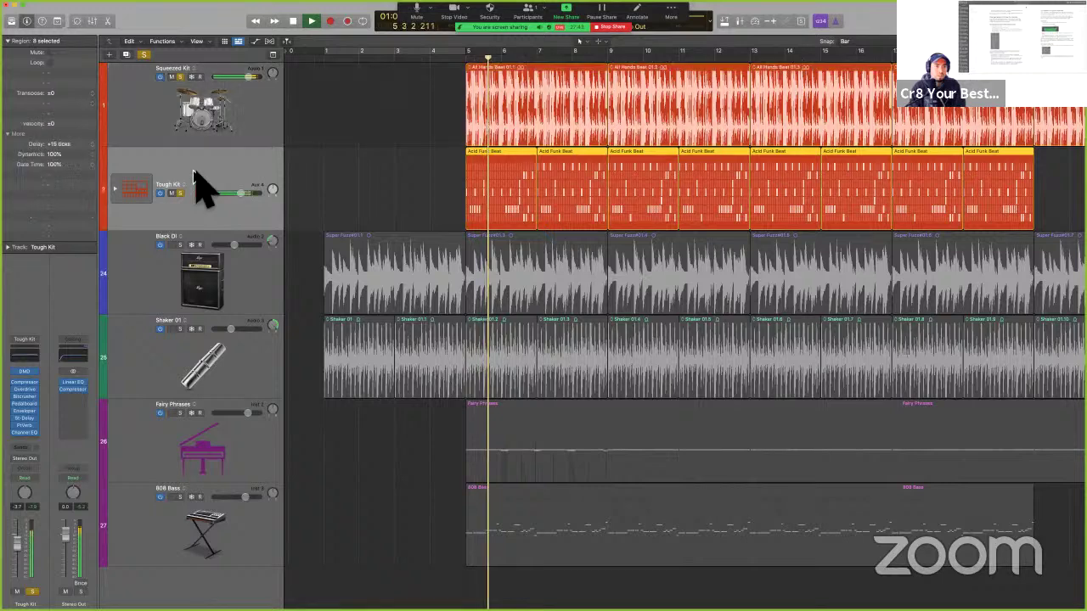
left_click(194, 175)
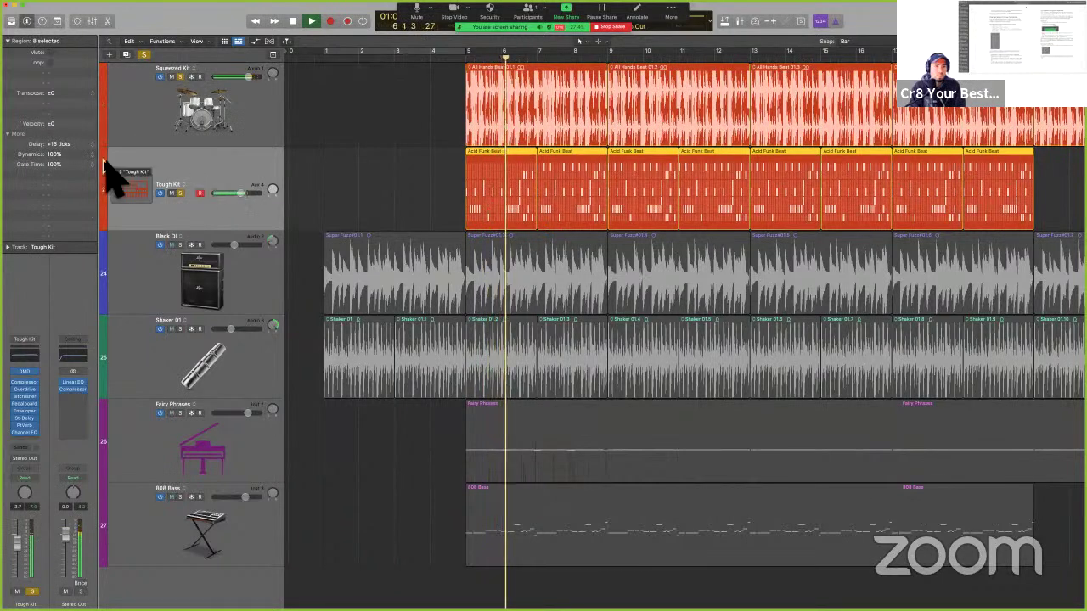
key("space")
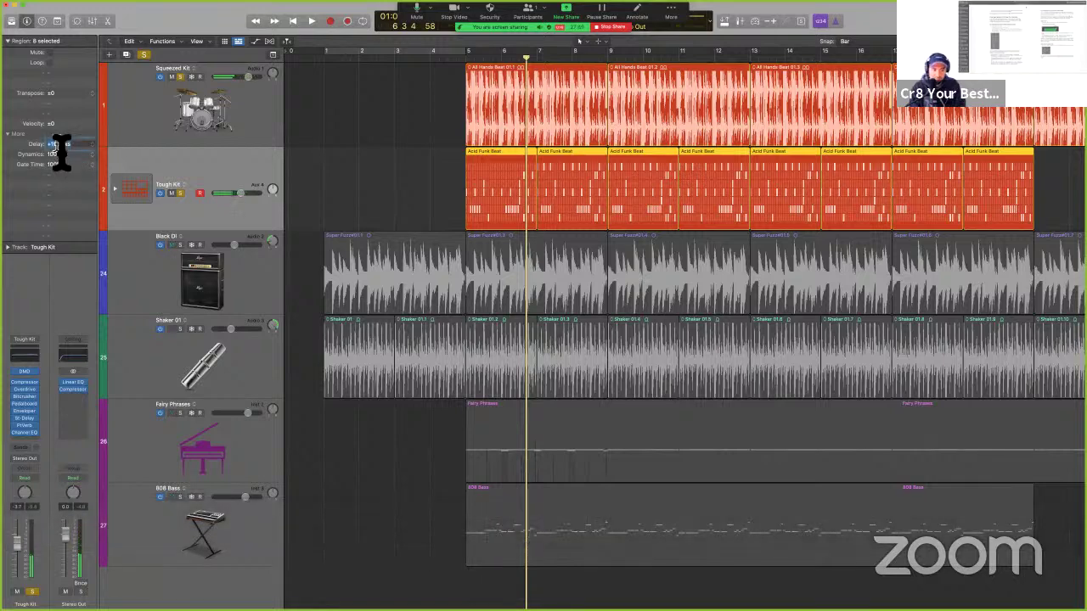
Set the Tough Kit regions' Delay to 0 ticks and play it against the Squeezed Kit.
type("0 ticks")
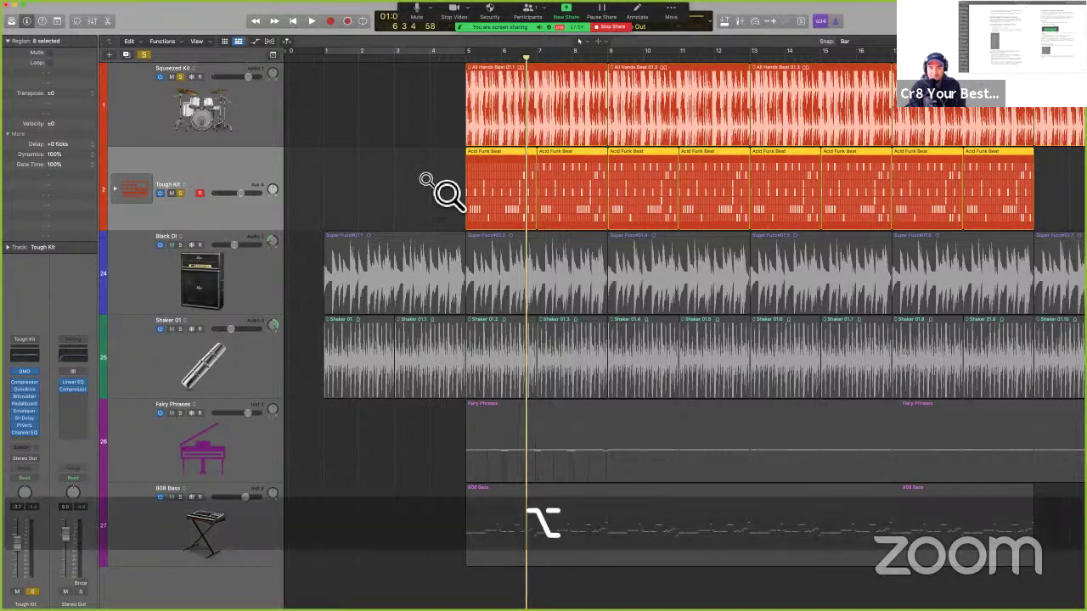
key("space")
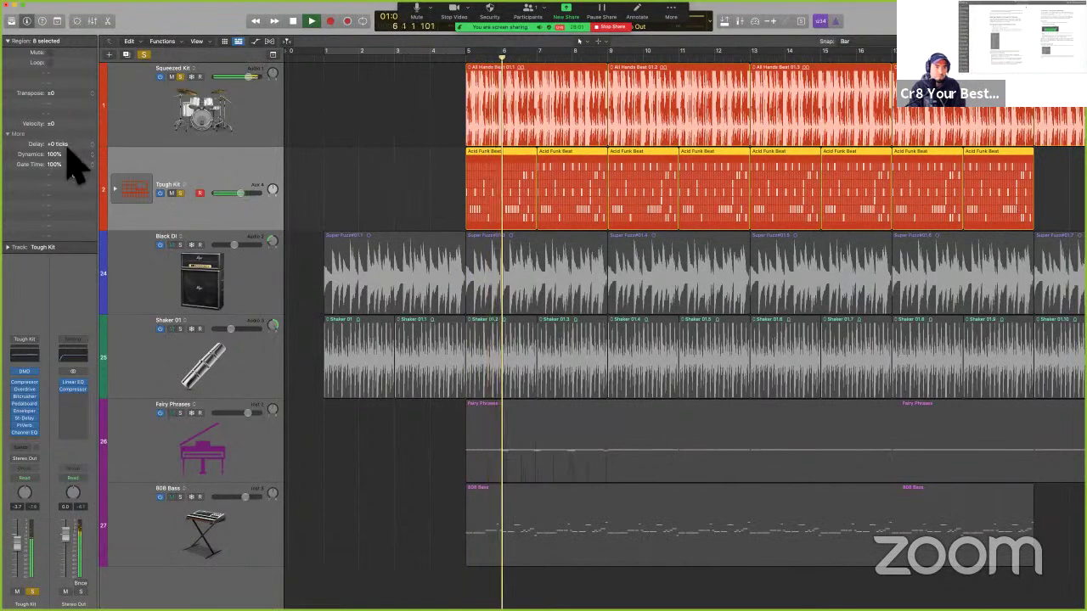
key("space")
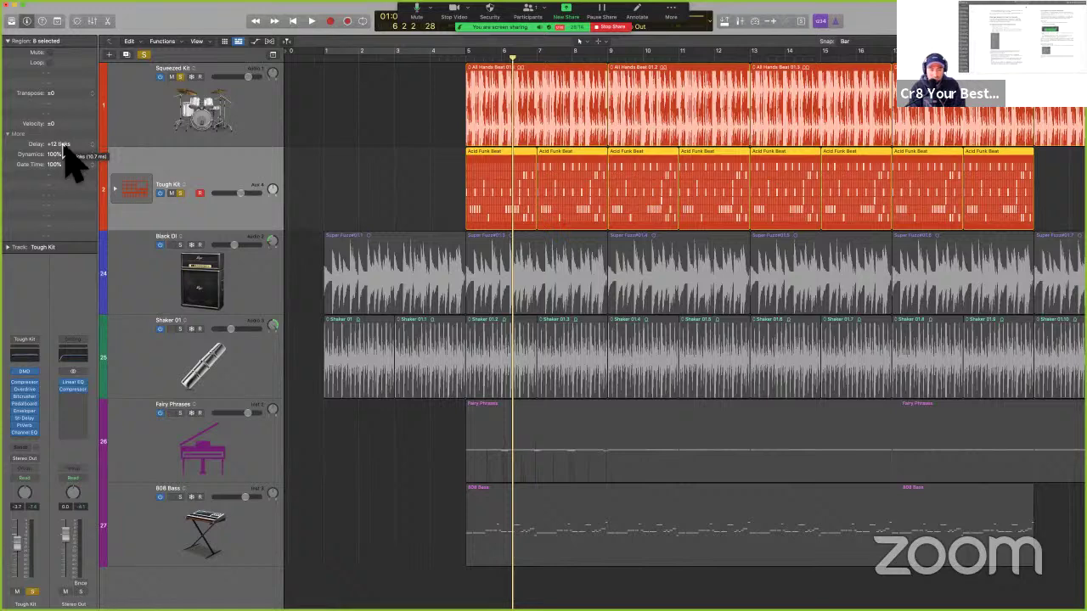
Compare the Tough Kit regions' Delay at +12 and -15 ticks by playing both soloed kits with each value.
key("alt")
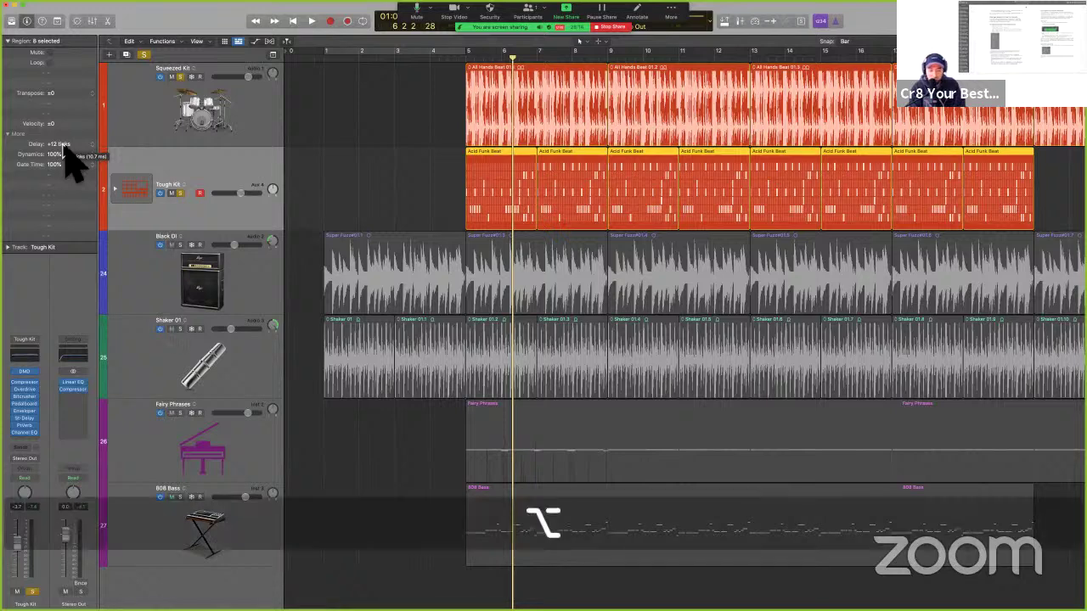
key("space")
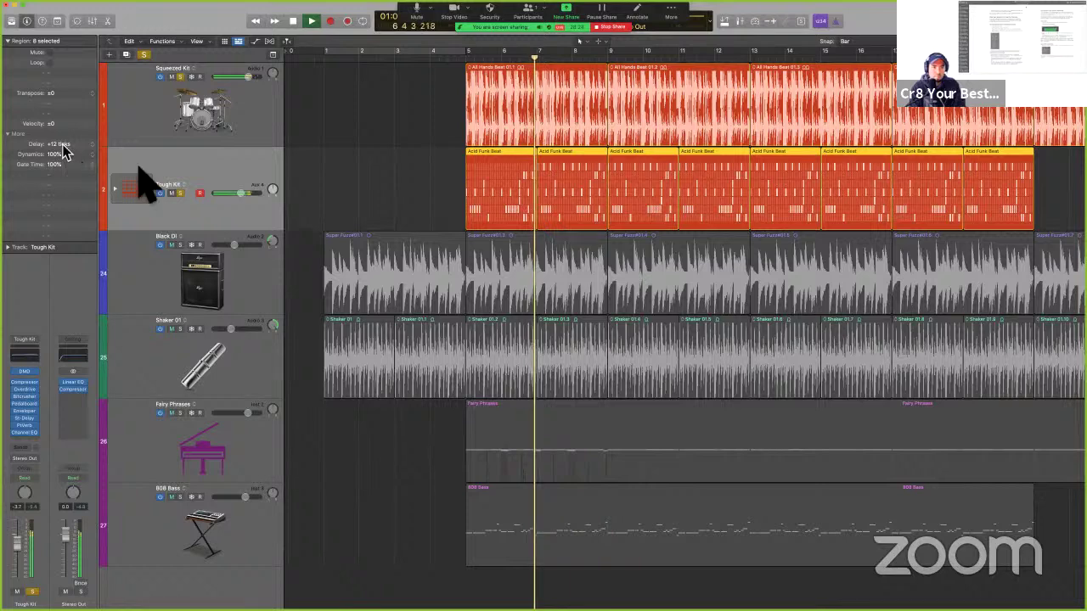
key("space")
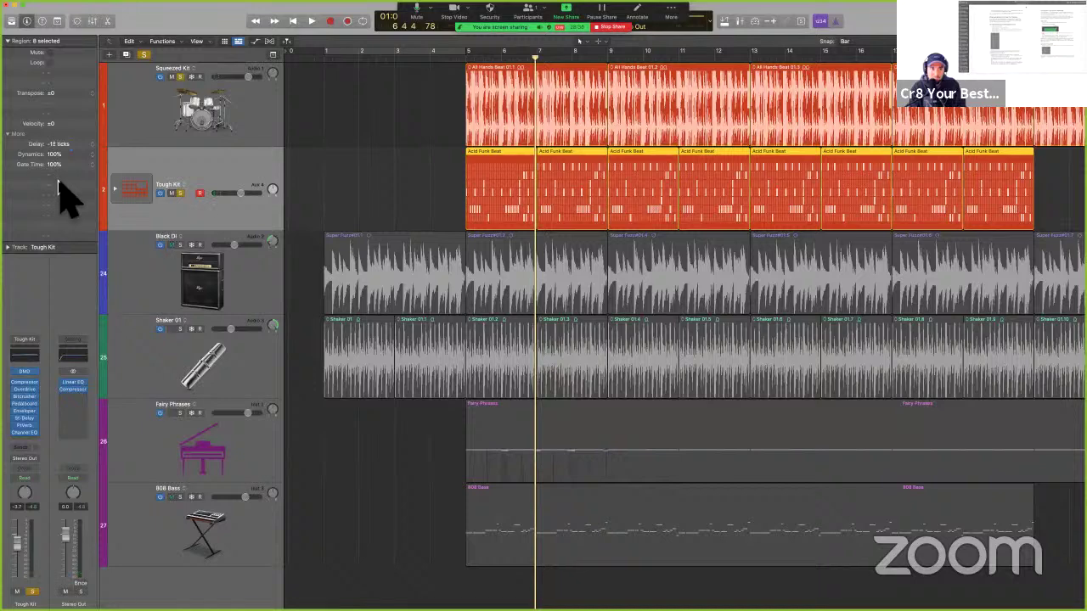
key("alt+space")
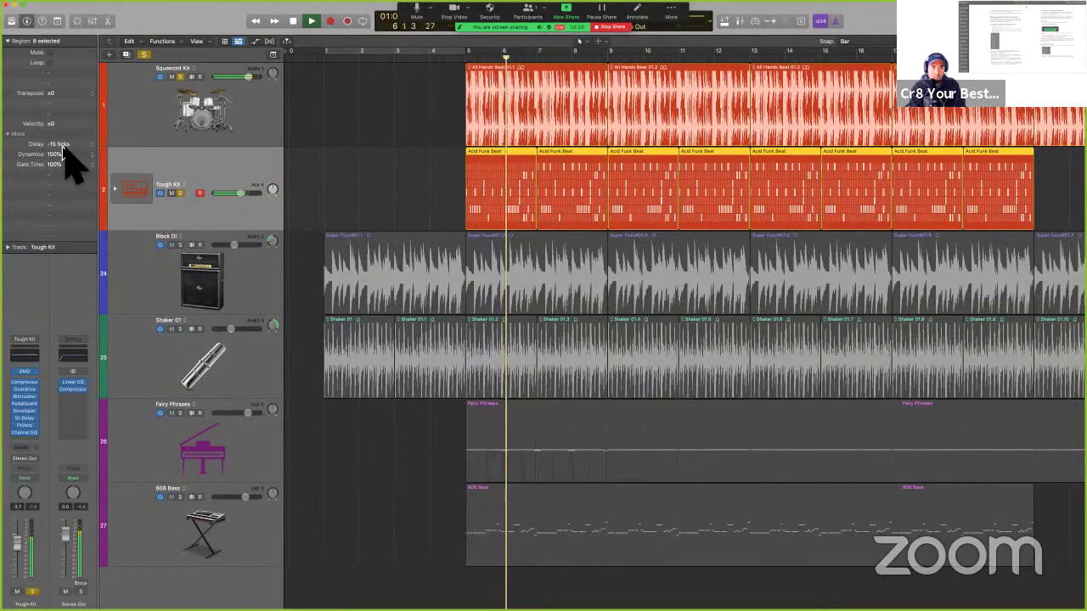
key("space")
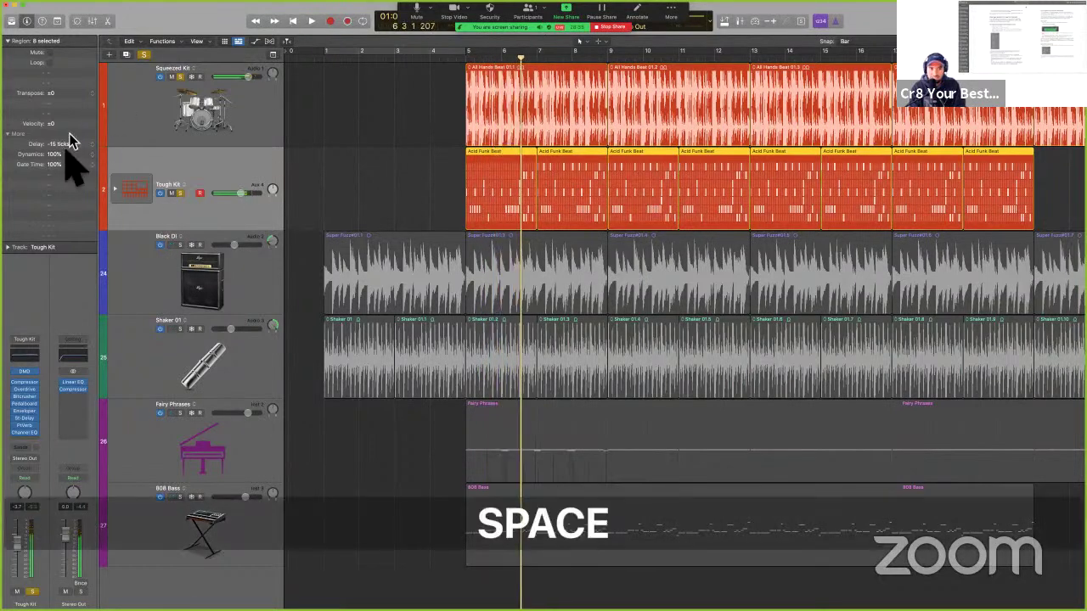
Reset the Tough Kit regions' Delay to 0 ticks.
double_click(64, 144)
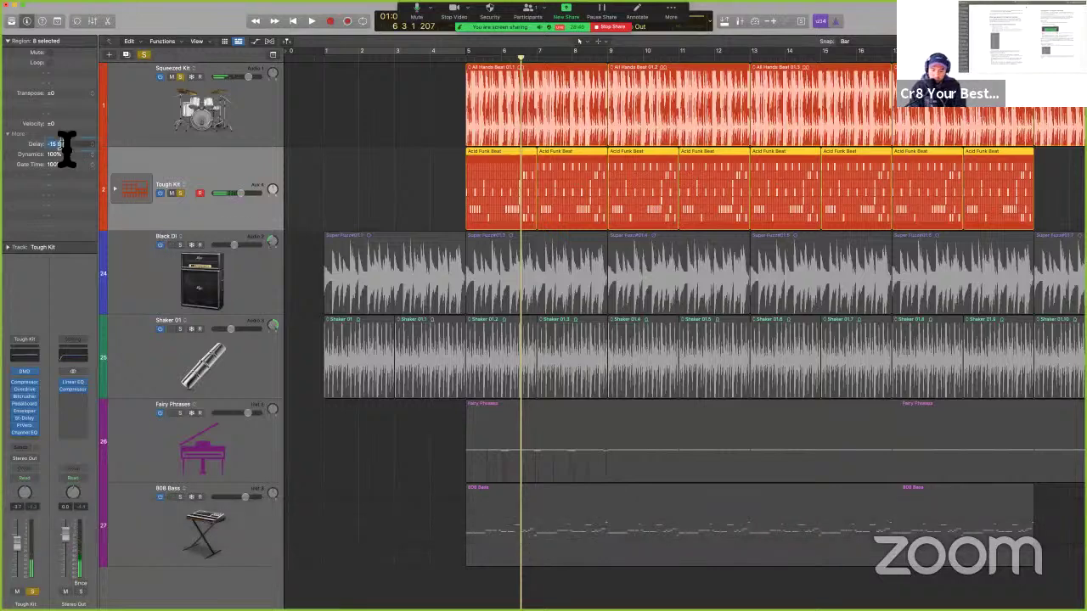
type("0")
key("Return")
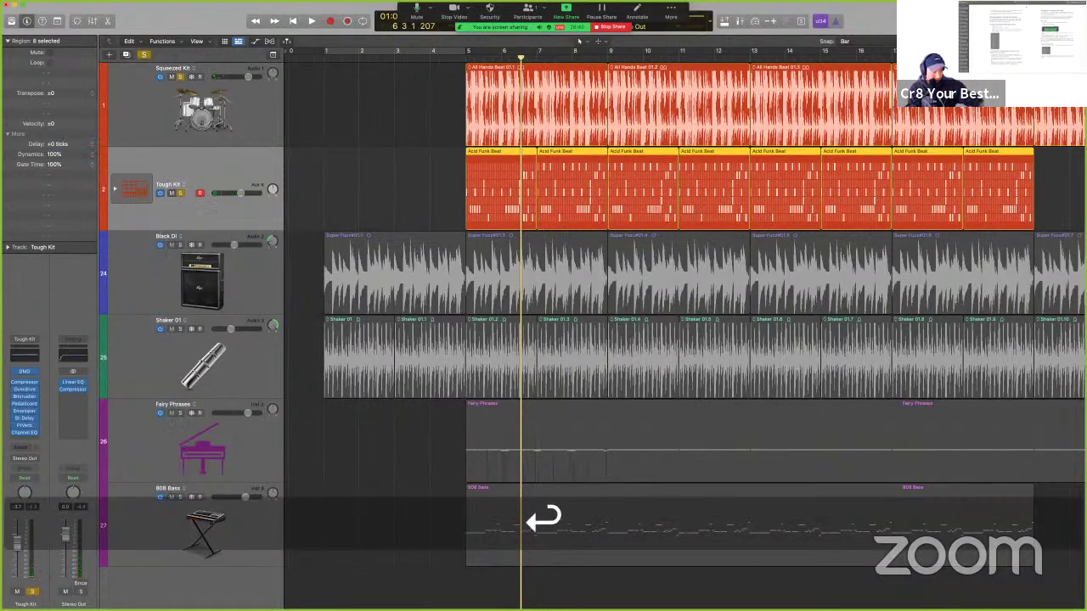
Select the Squeezed Kit and Tough Kit tracks in turn, and take both out of solo.
left_click(213, 94)
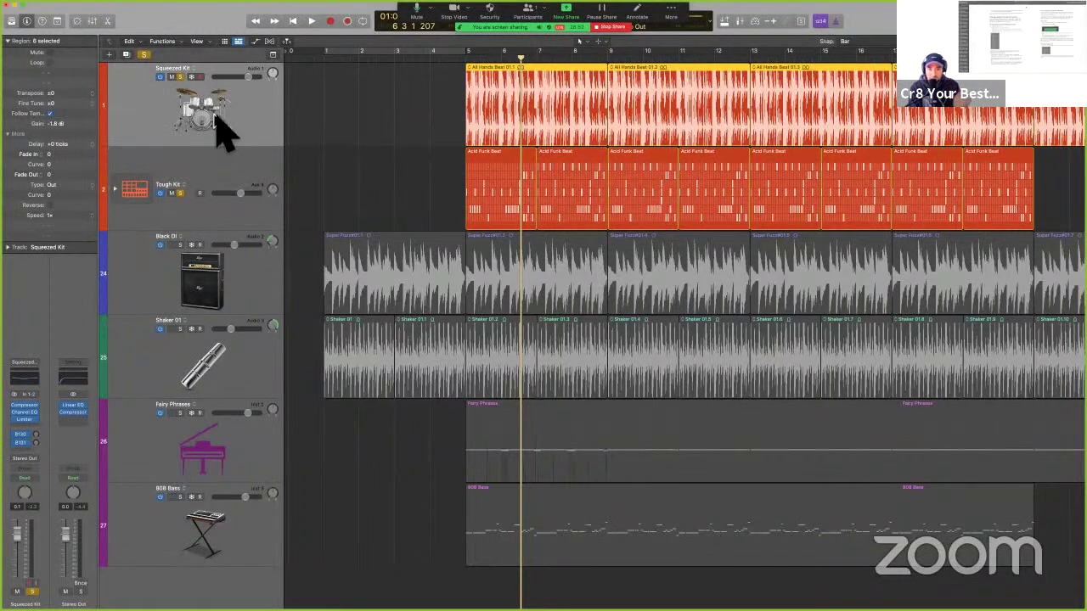
left_click(219, 180)
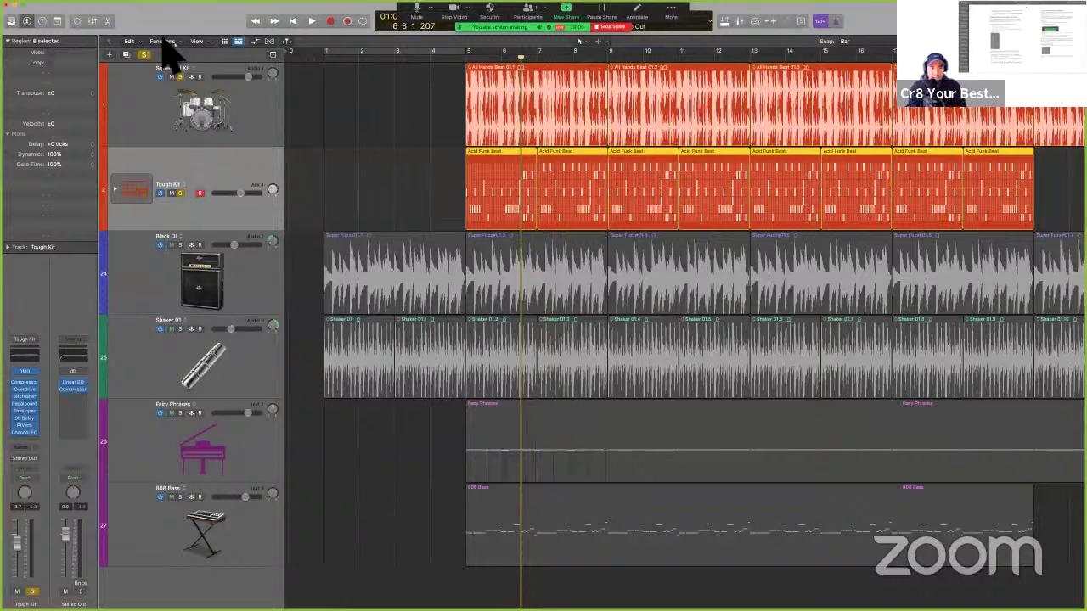
left_click(397, 182)
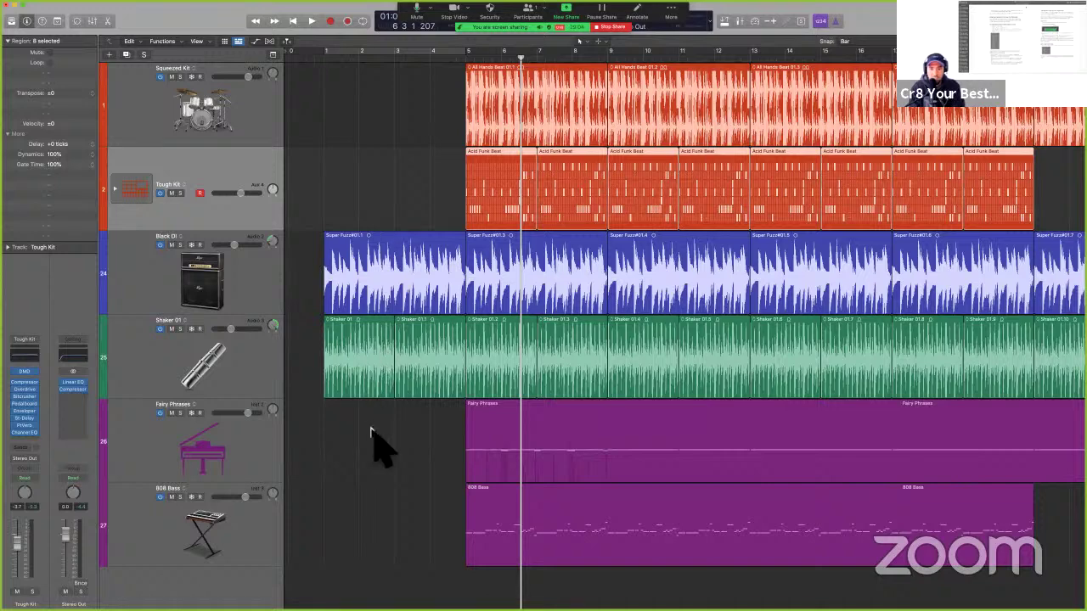
Set the Fairy Phrases region's Delay to +32 ticks and play the song from just before bar 5.
left_click(235, 469)
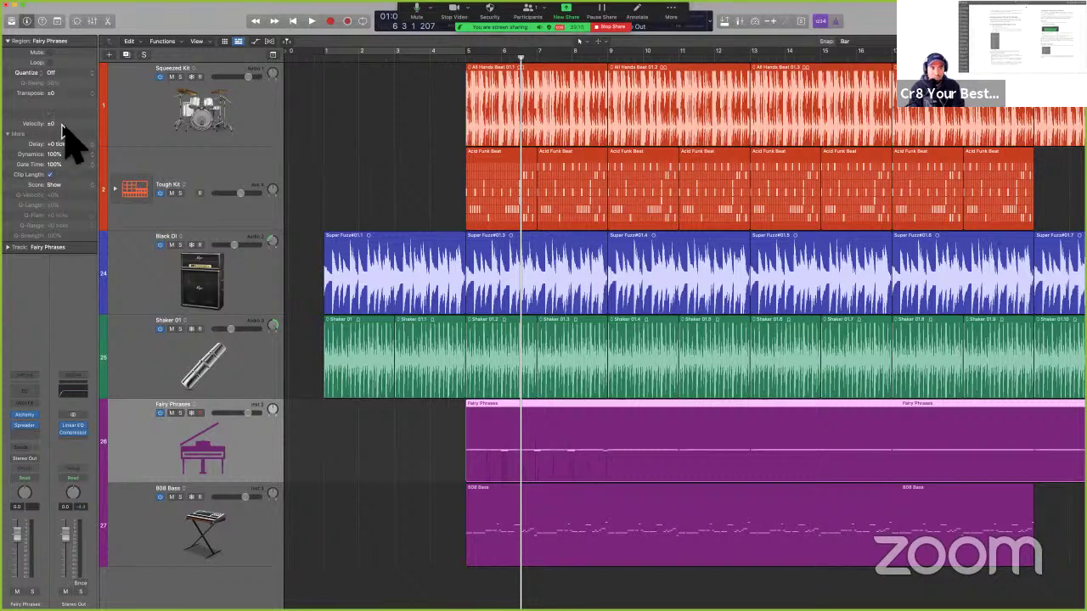
left_click_drag(61, 145, 69, 101)
left_click(427, 459, "shift")
key("space")
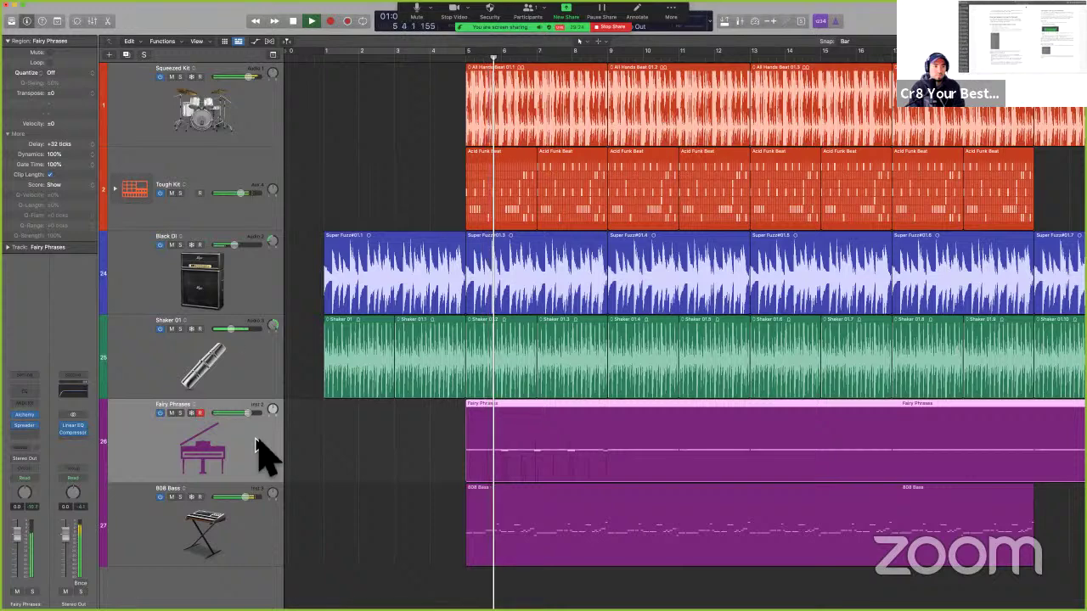
key("space")
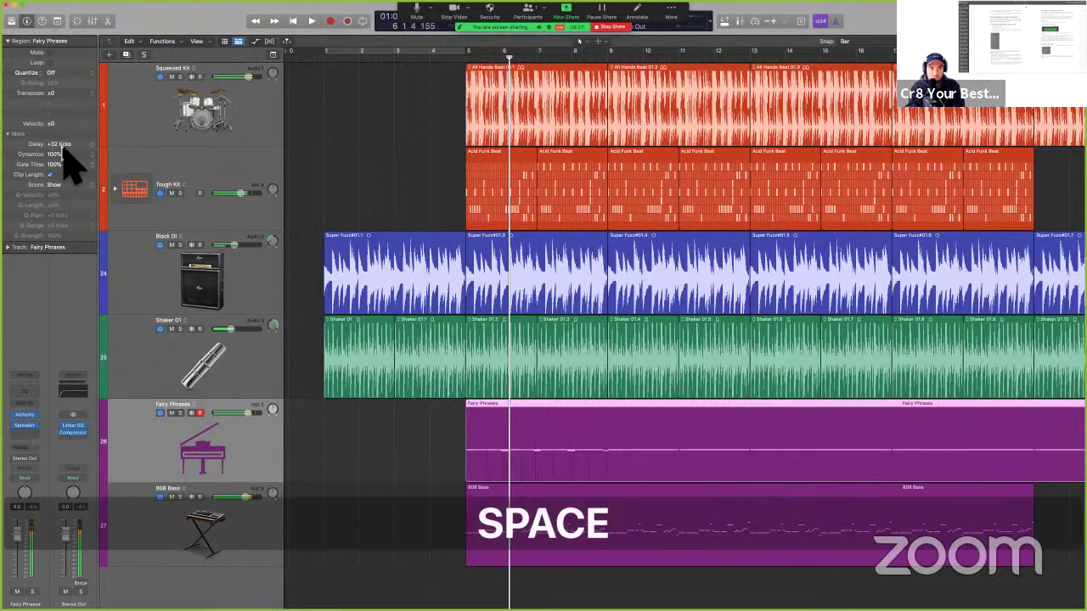
Reduce the Fairy Phrases region's Delay to +12 ticks and audition it with all tracks.
left_click_drag(59, 146, 62, 166)
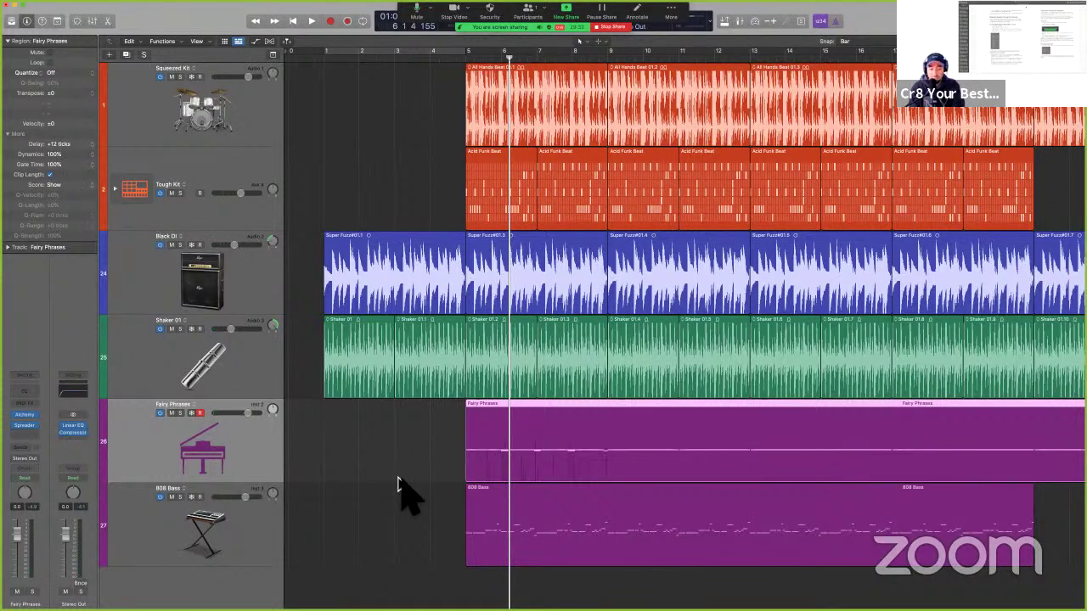
key("space")
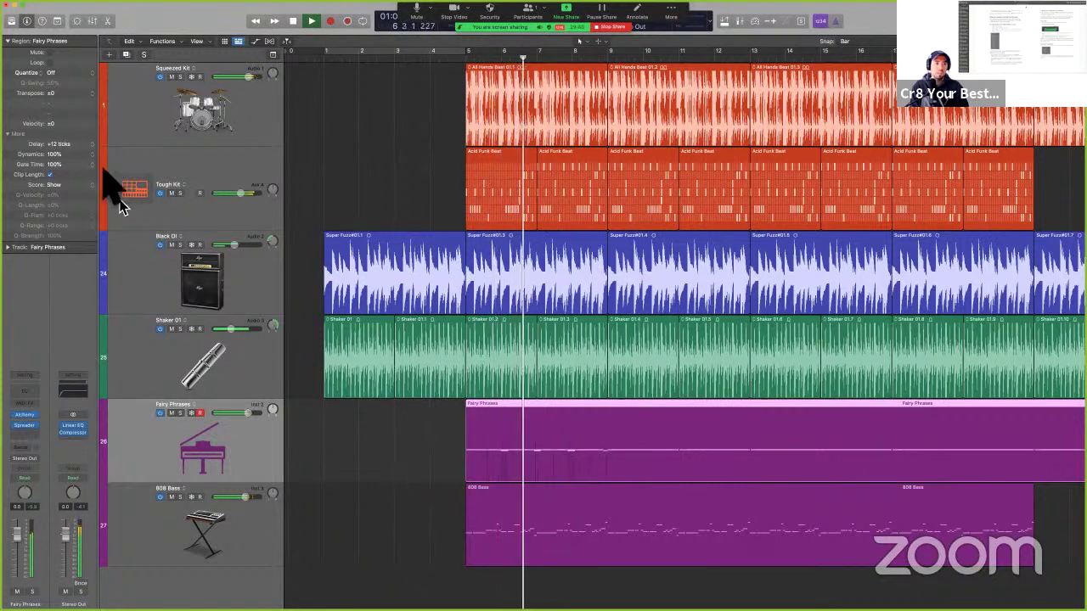
key("space")
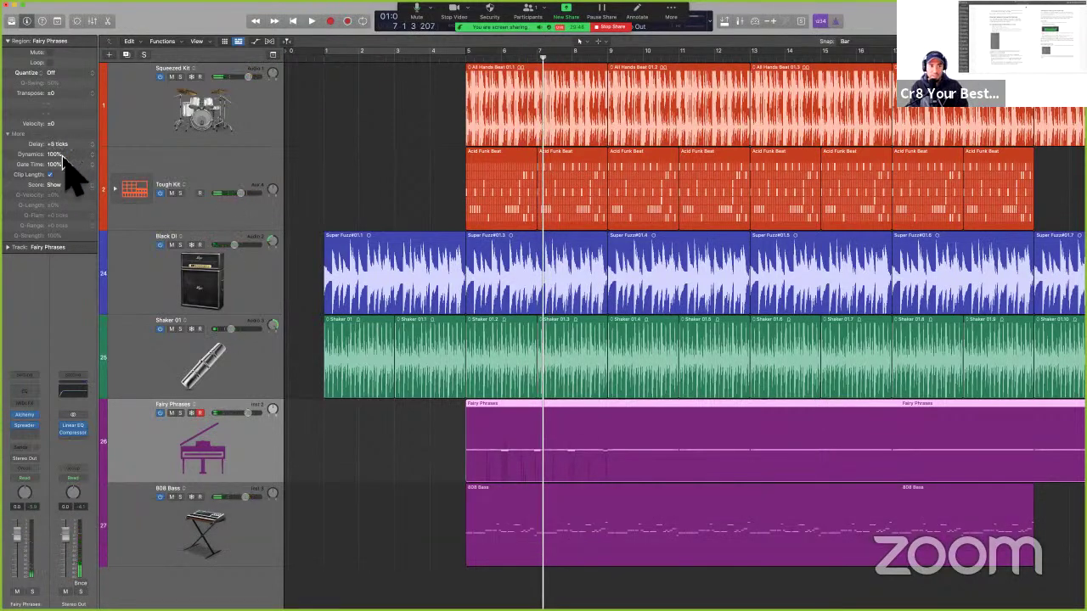
Select example track groups: both drum kits, Squeezed Kit through Fairy Phrases, and 808 Bass together with Tough Kit.
left_click(175, 109)
left_click(174, 174, "shift")
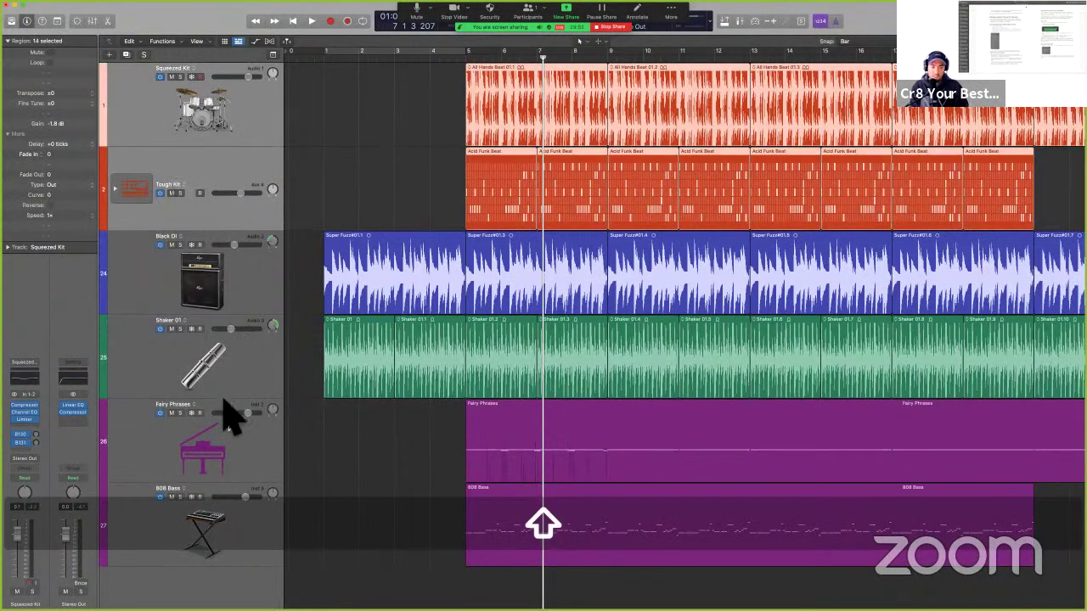
left_click(226, 448)
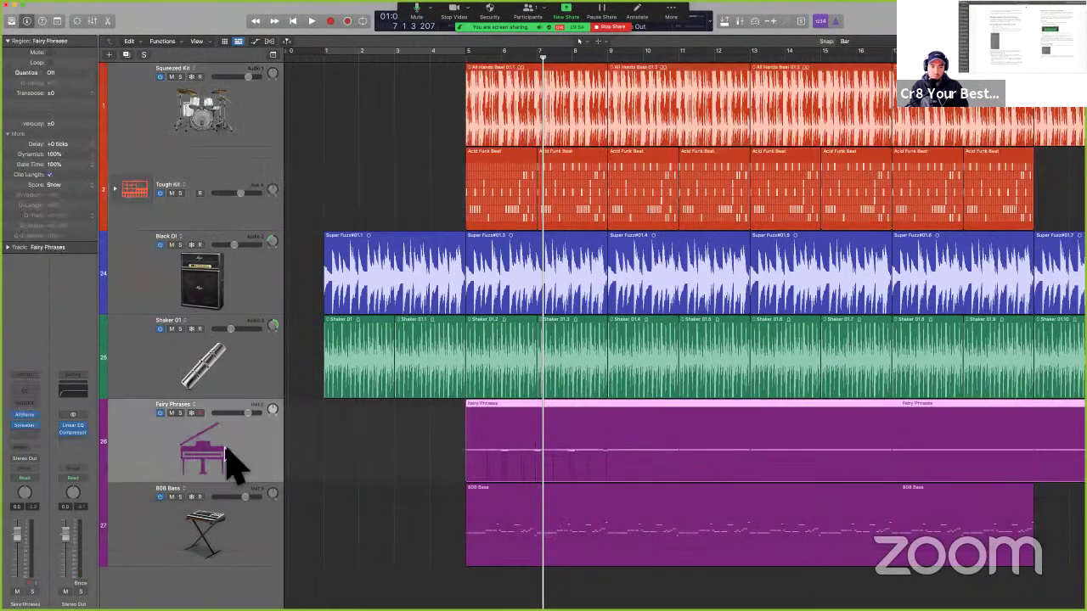
left_click(230, 125, "shift")
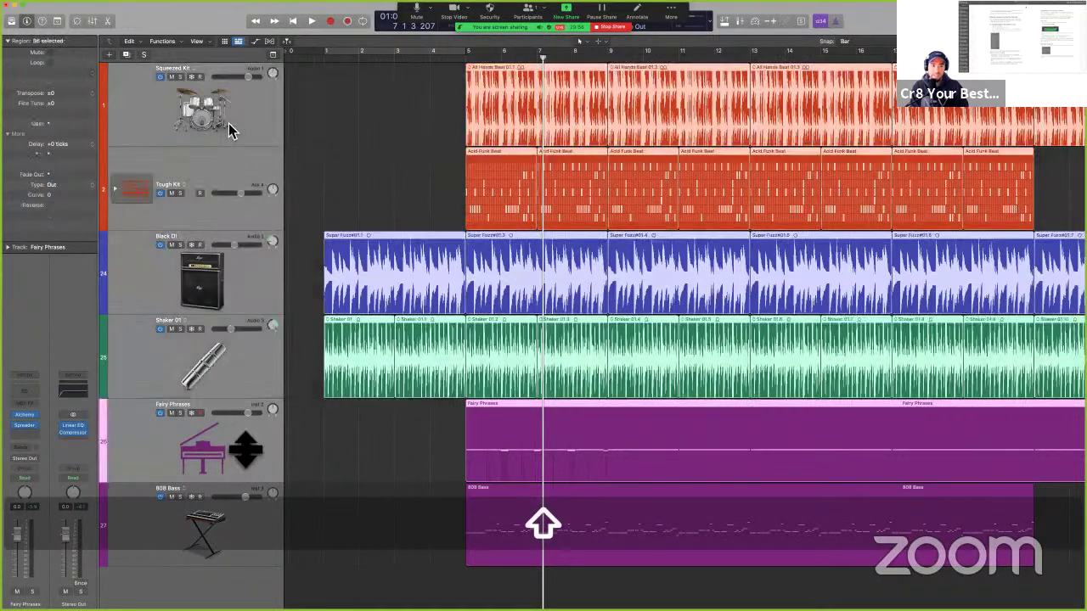
left_click(232, 545)
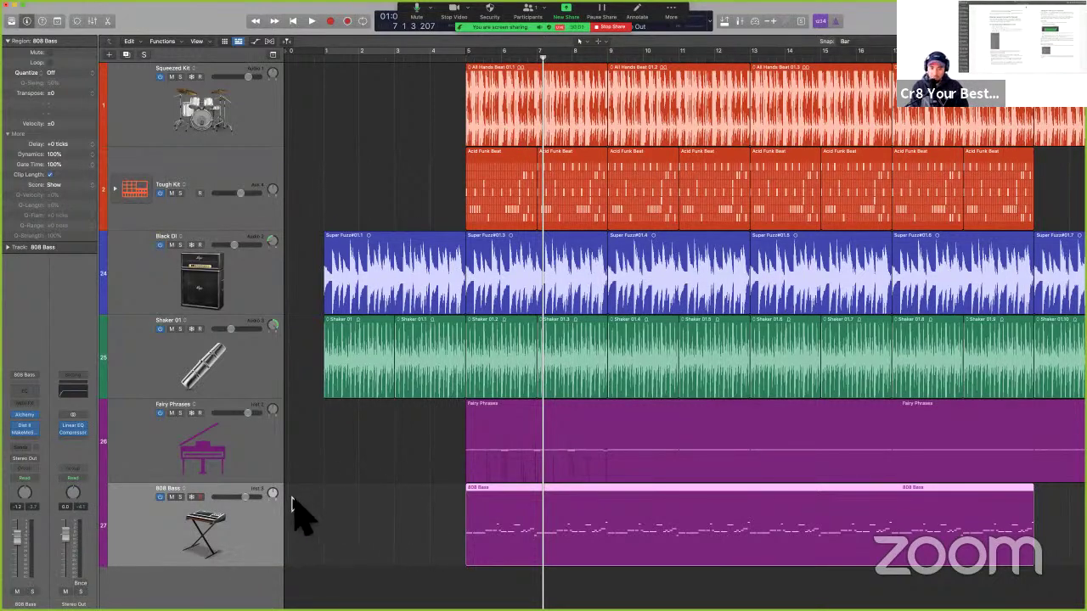
left_click(218, 123, "super")
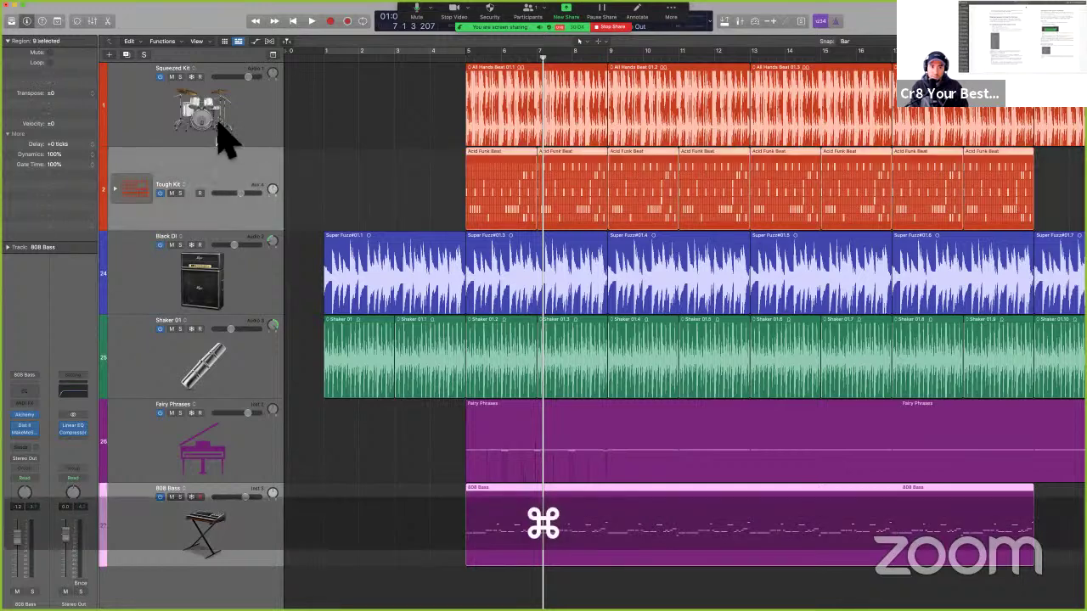
Add the Squeezed Kit track to the selected 808 Bass and Tough Kit tracks, and clear the region selection.
left_click(219, 125, "super")
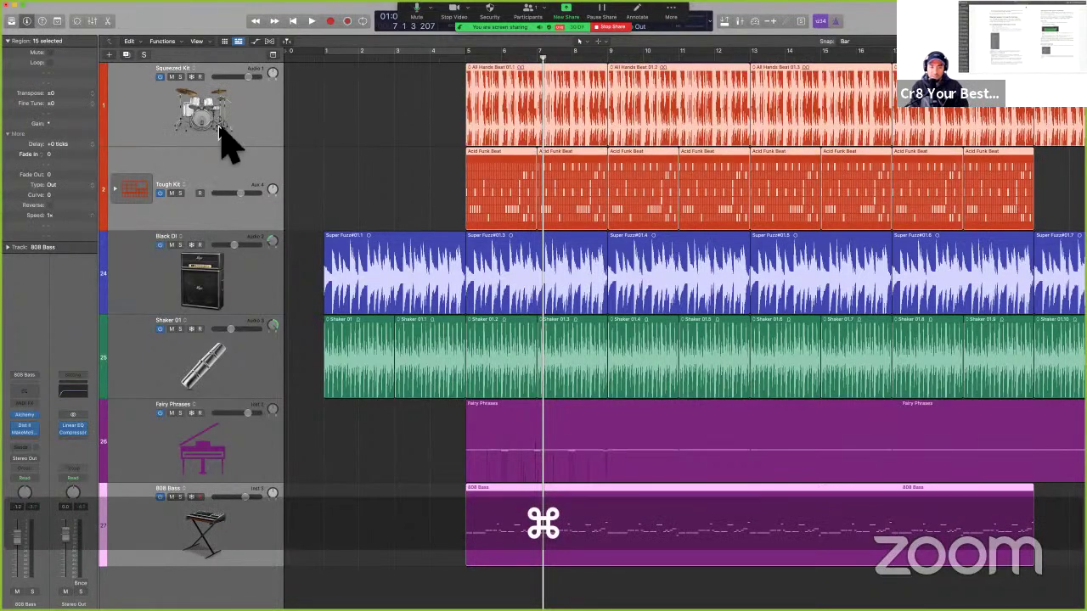
left_click(374, 179)
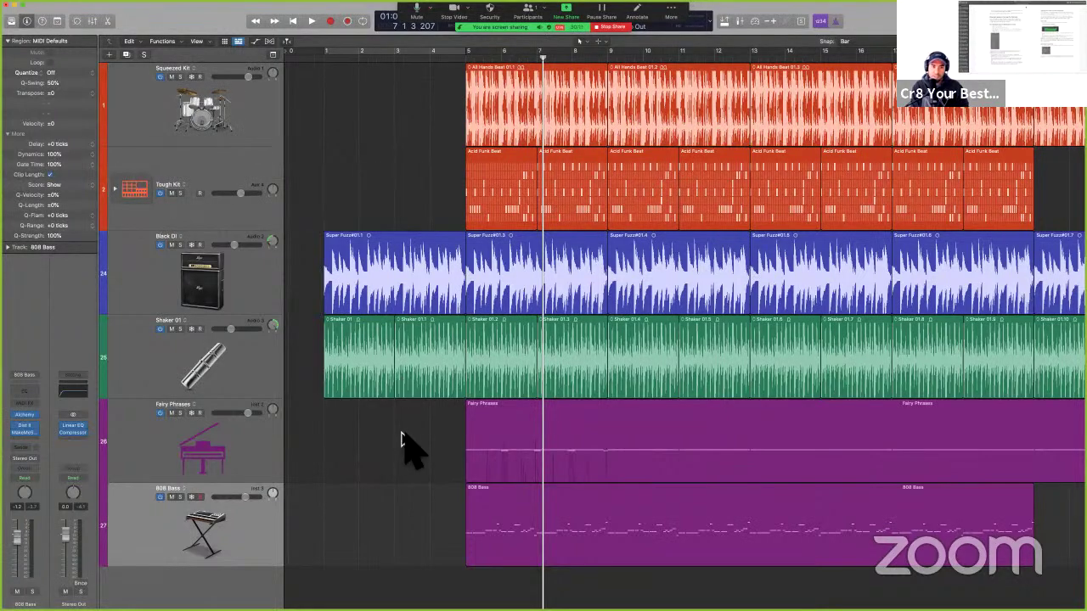
Switch to the Logic Pro User Guide PDF and select part of the heading "Loop regions in the Logic Pro Tracks area".
key("ctrl+Left")
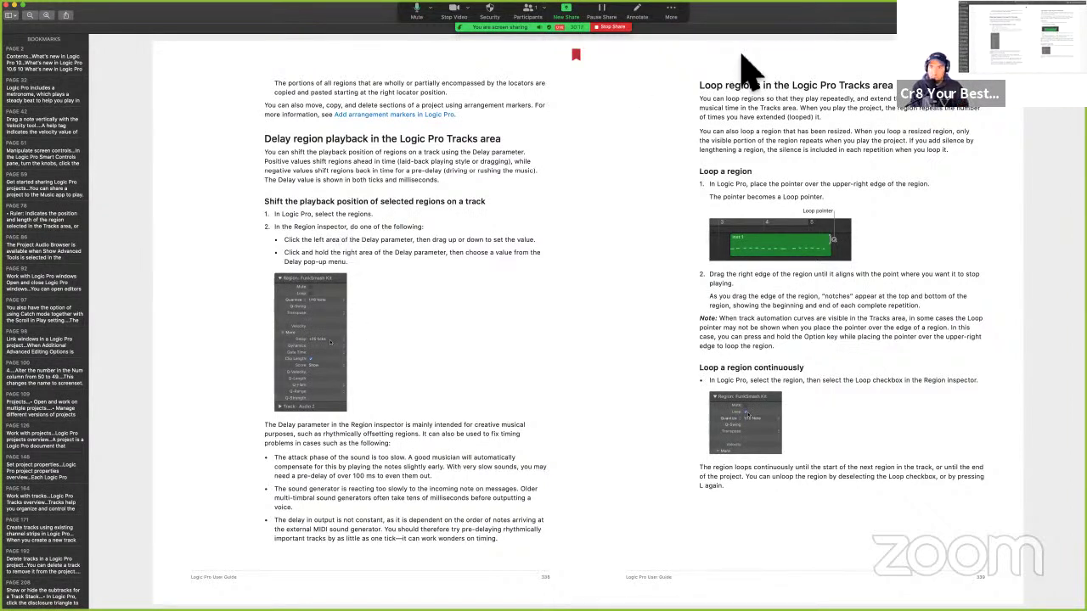
left_click_drag(727, 94, 885, 93)
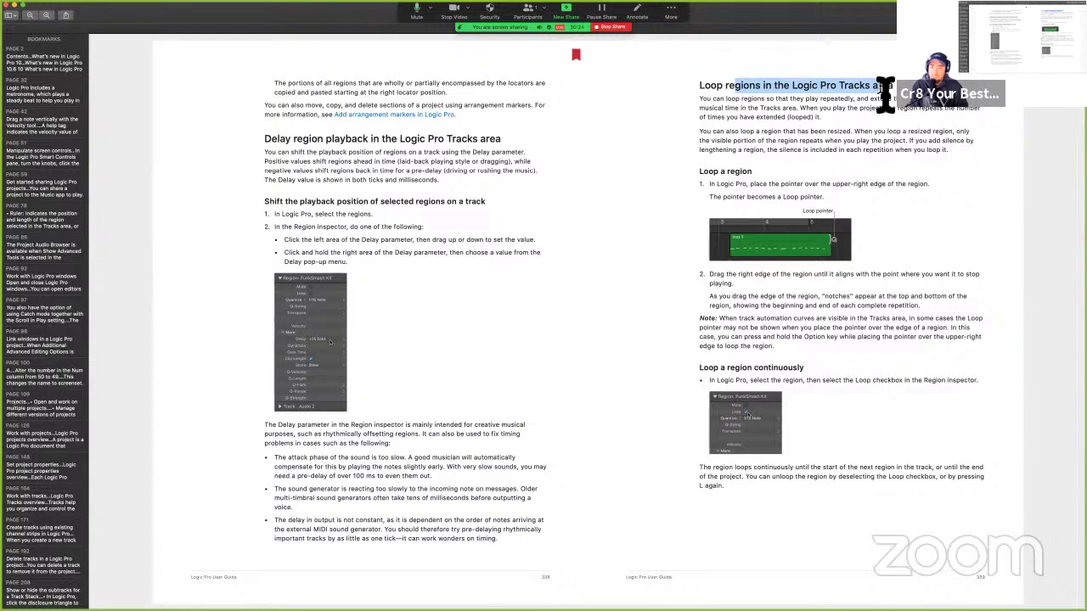
left_click_drag(886, 93, 893, 92)
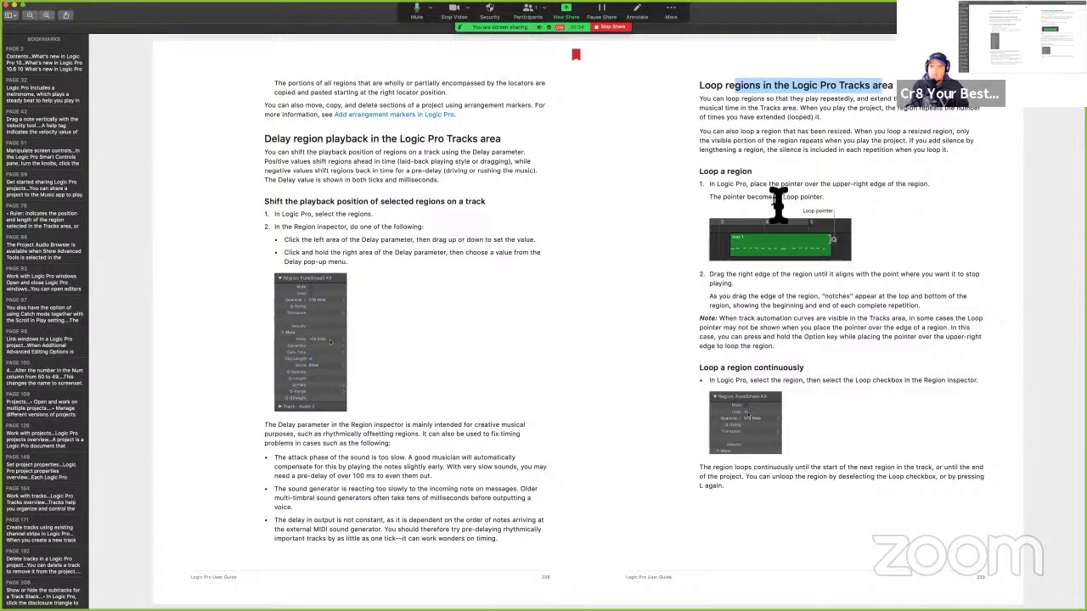
Return to Logic Pro and convert the last Acid Funk Beat region on the Tough Kit track to a MIDI region.
key("ctrl+Right")
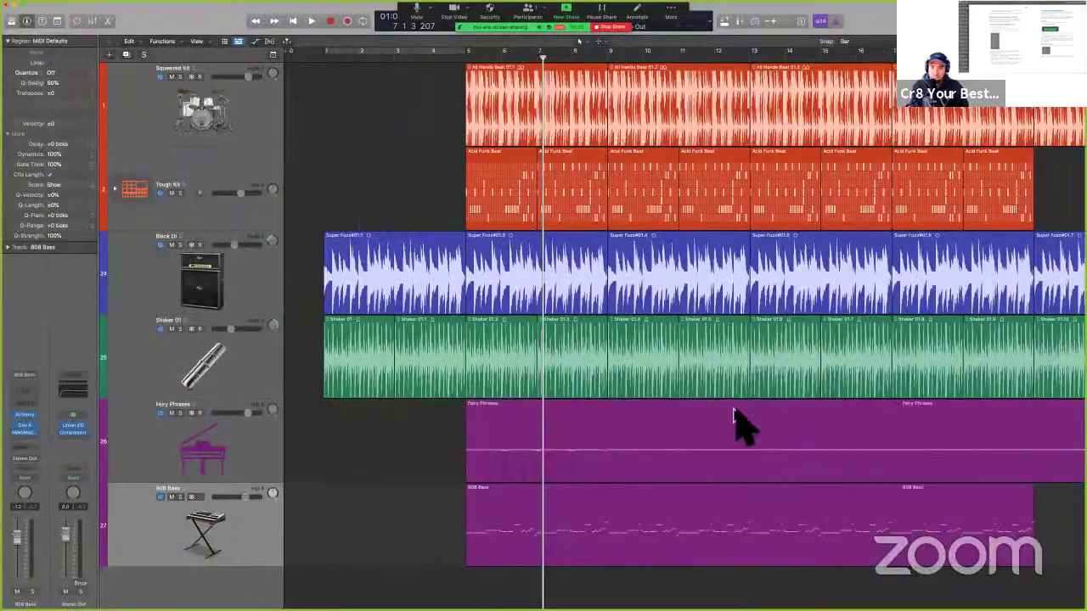
scroll(734, 410, "right", 5)
scroll(734, 410, "right", 5)
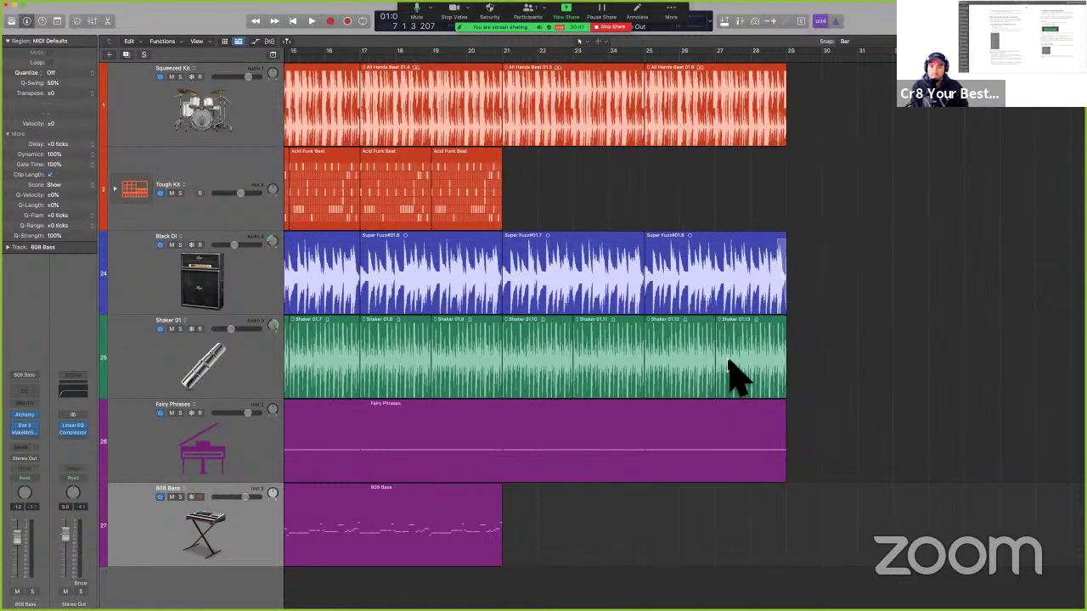
right_click(491, 222)
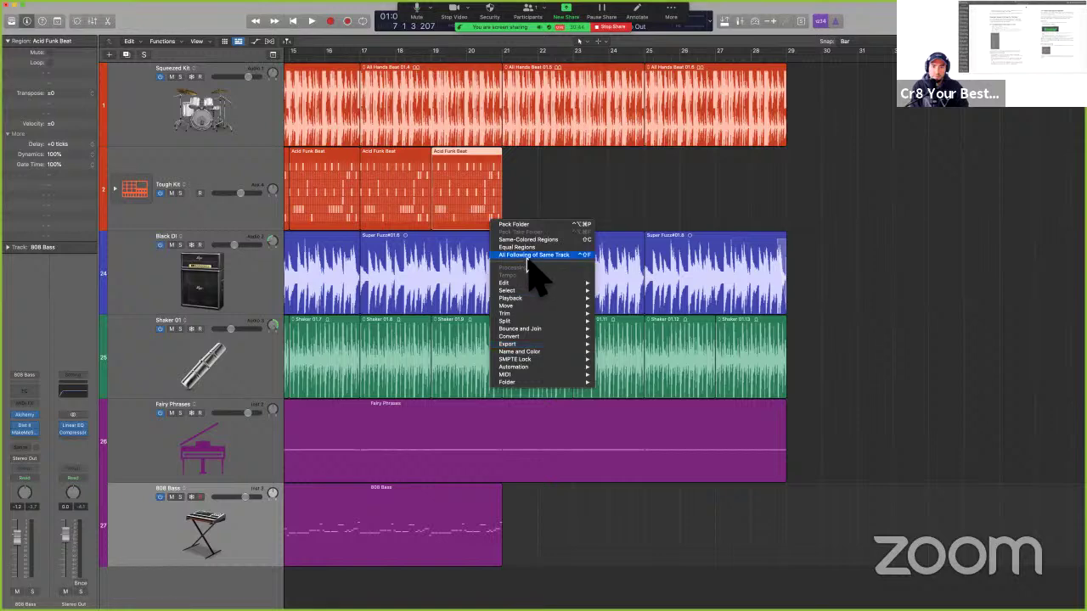
left_click(478, 189)
right_click(467, 174)
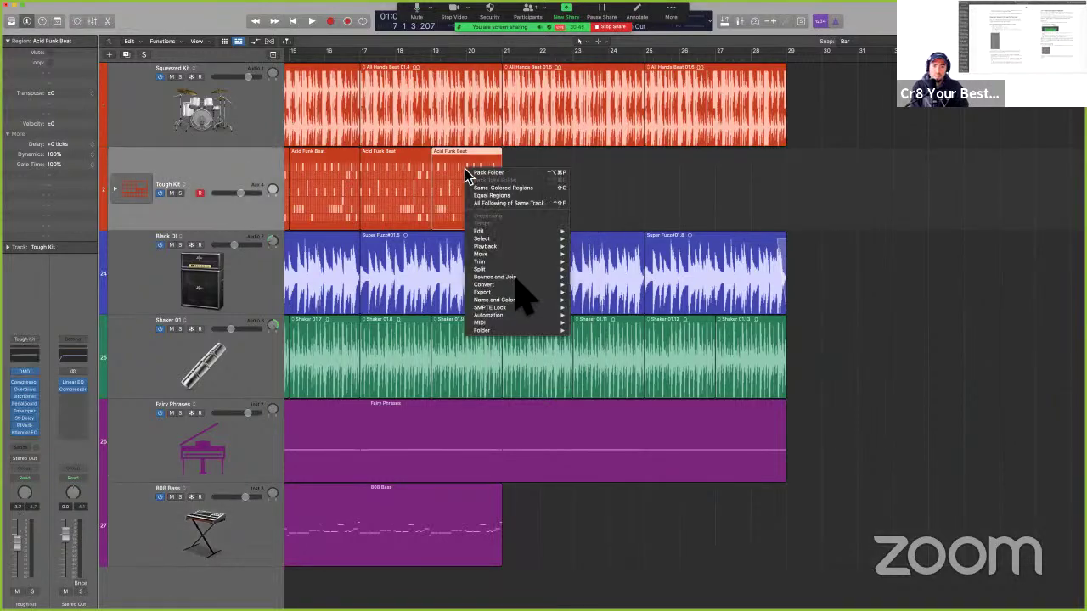
mouse_move(515, 286)
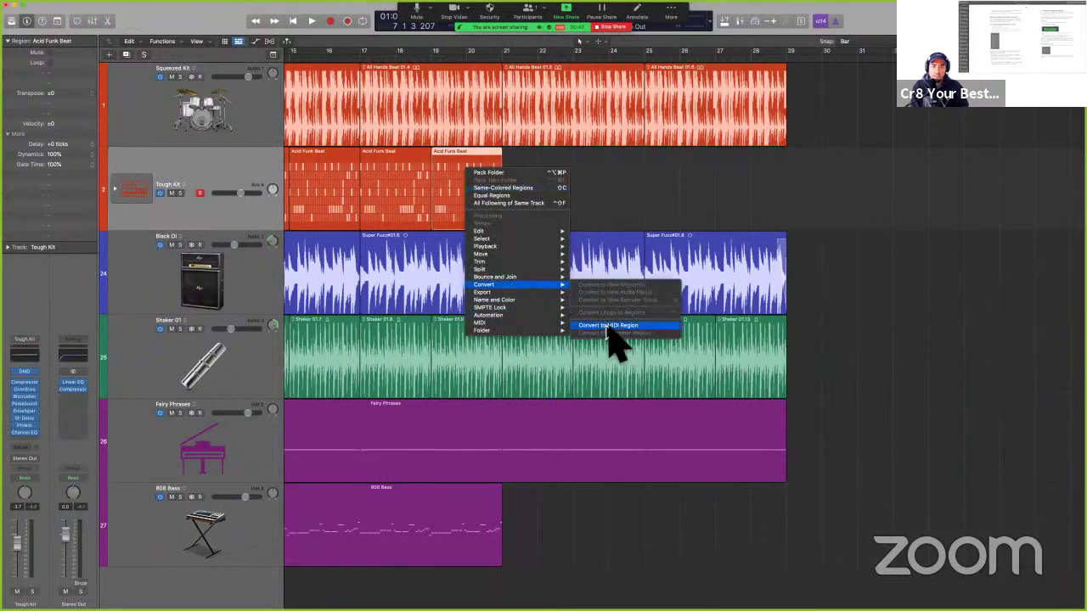
left_click(608, 326)
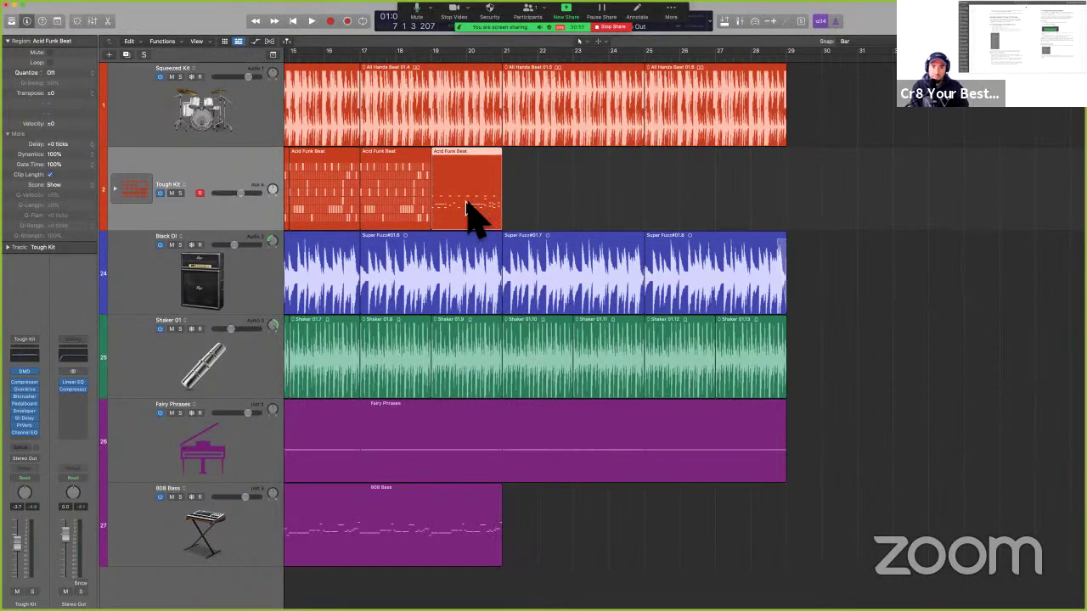
Open the converted Acid Funk Beat region in the Piano Roll and delete the notes in its middle section.
key("p")
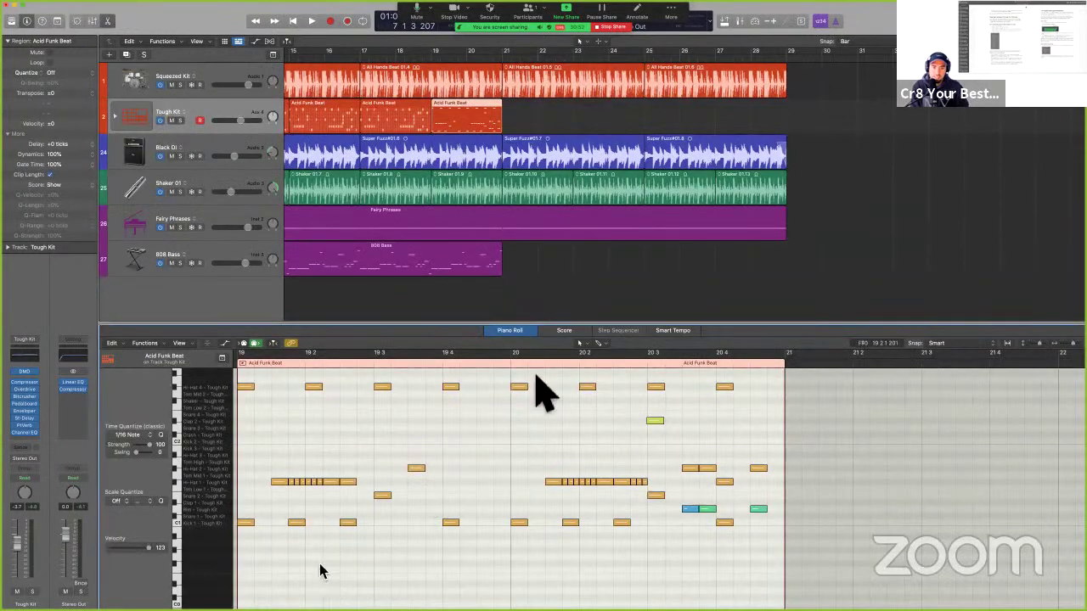
left_click_drag(321, 570, 570, 380)
key("BackSpace")
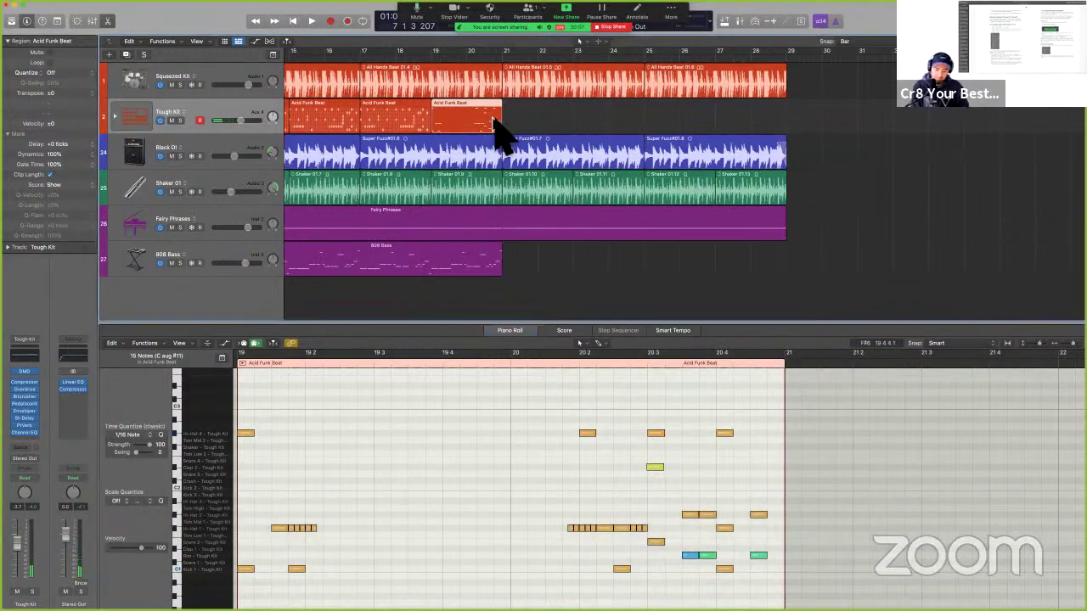
Turn looping on and off again for the edited Acid Funk Beat region, and close the Piano Roll.
key("l")
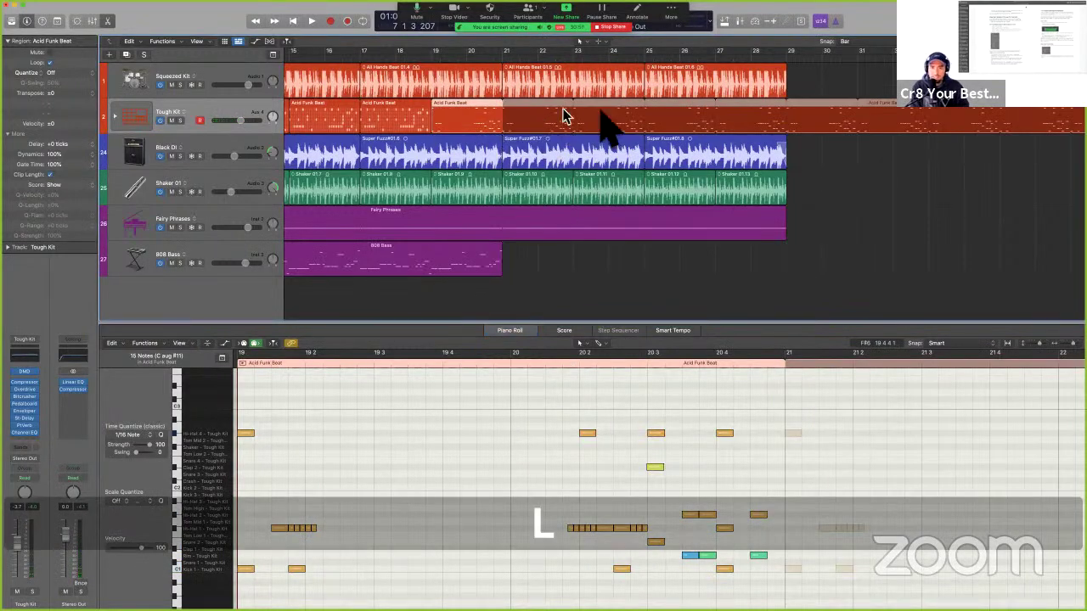
key("l")
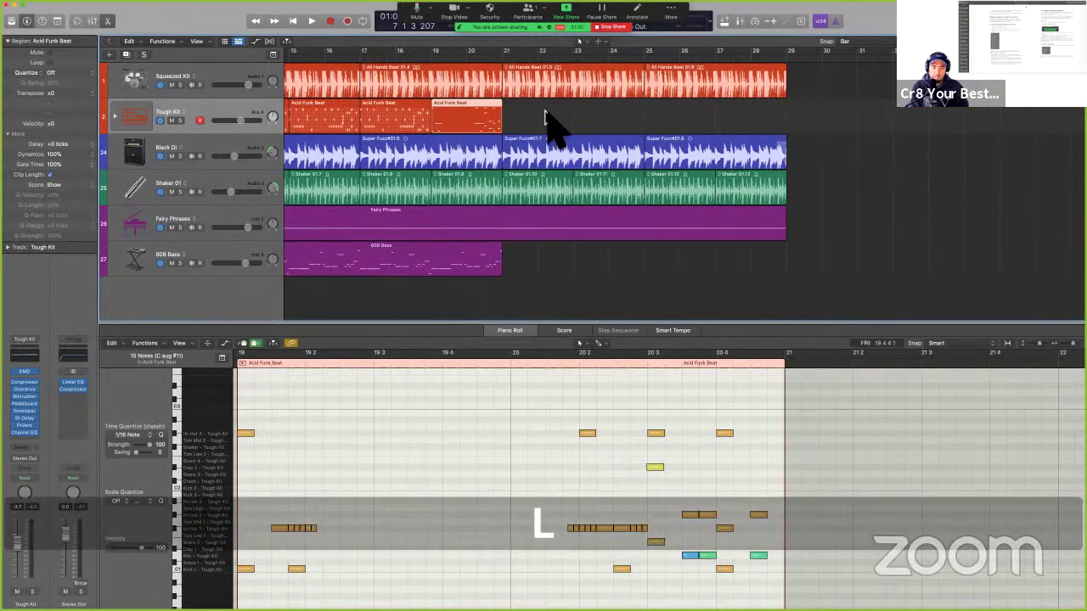
key("p")
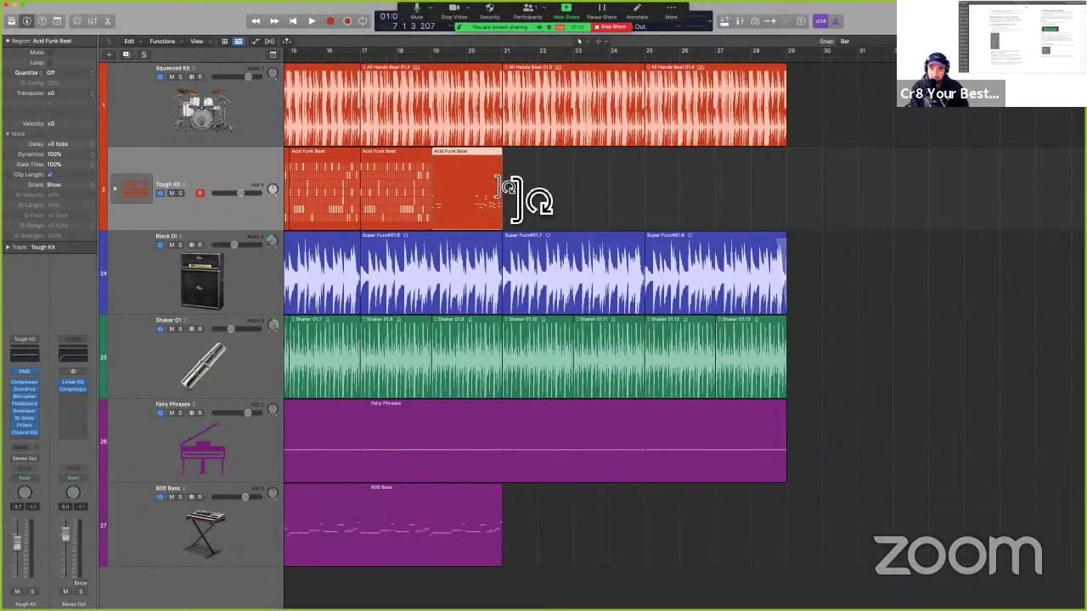
mouse_move(502, 187)
left_mouse_down()
mouse_move(766, 195)
mouse_move(503, 204)
left_mouse_up()
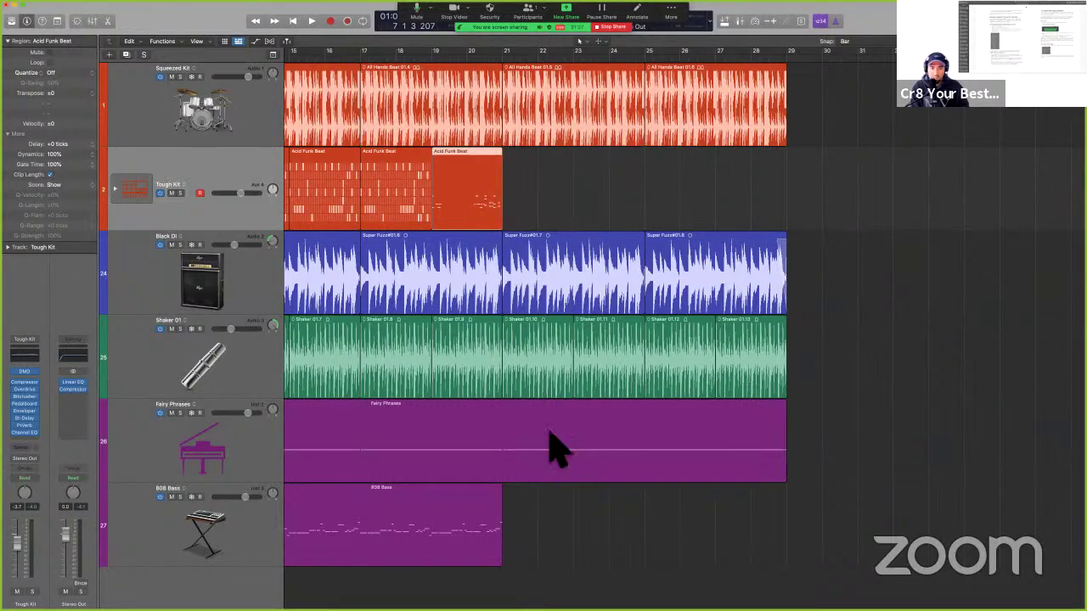
Switch to the User Guide and mark the instructions for dragging a region's right edge to loop it.
key("ctrl+Left")
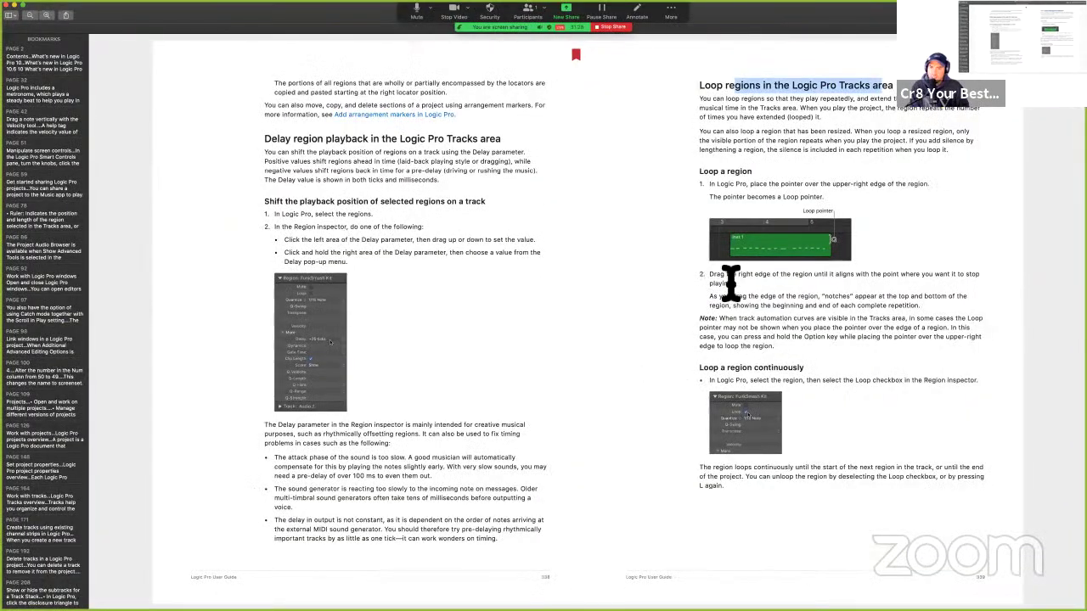
left_click_drag(729, 278, 770, 297)
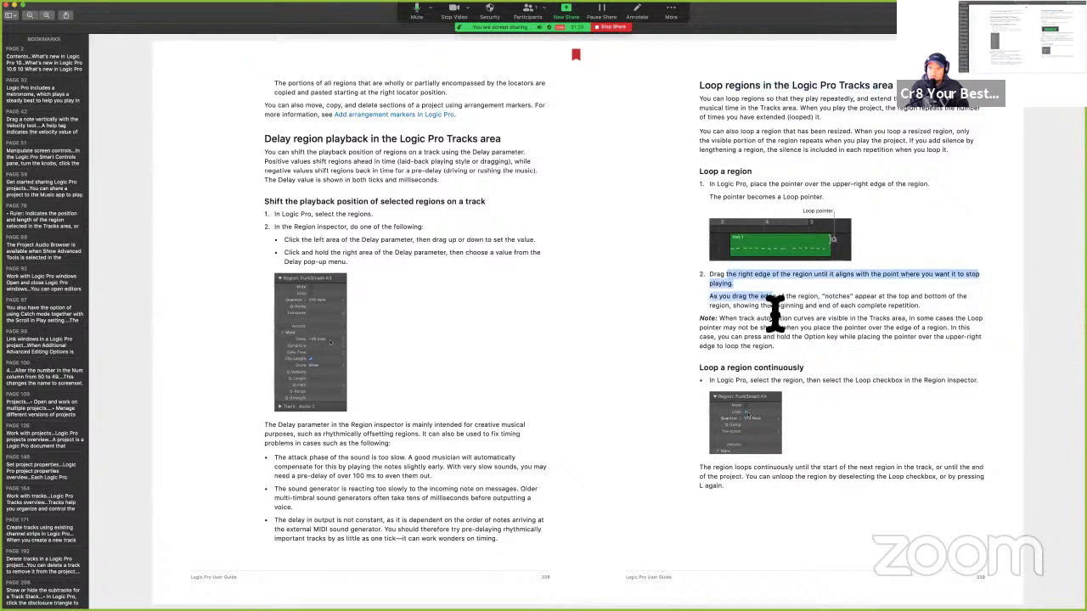
left_click(769, 304)
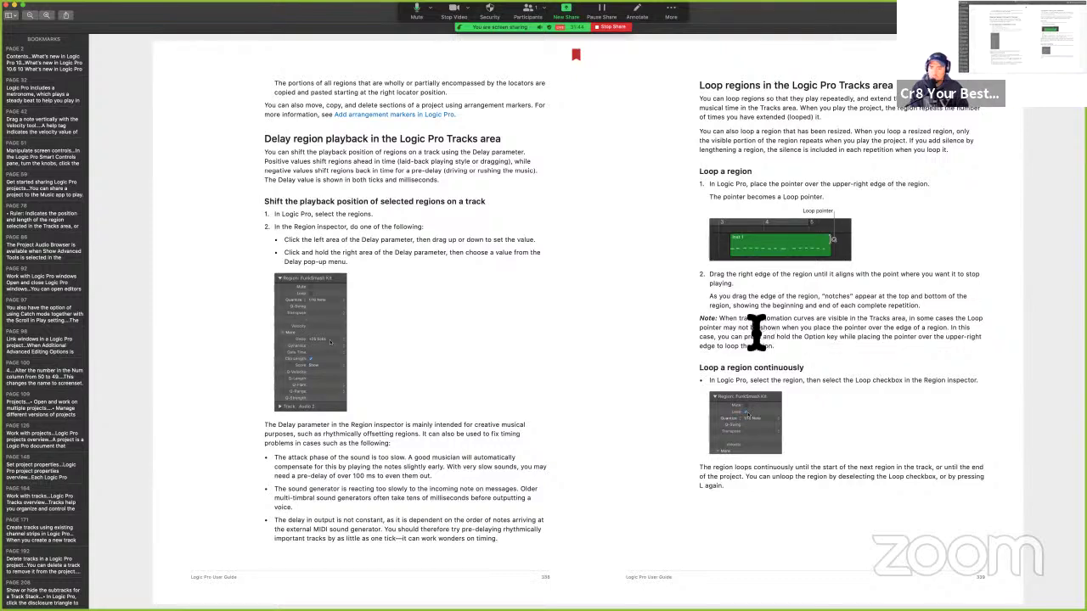
Return to Logic Pro, show track automation, and draw a Tough Kit volume dip to about -8 dB at bar 21.
key("ctrl+Right")
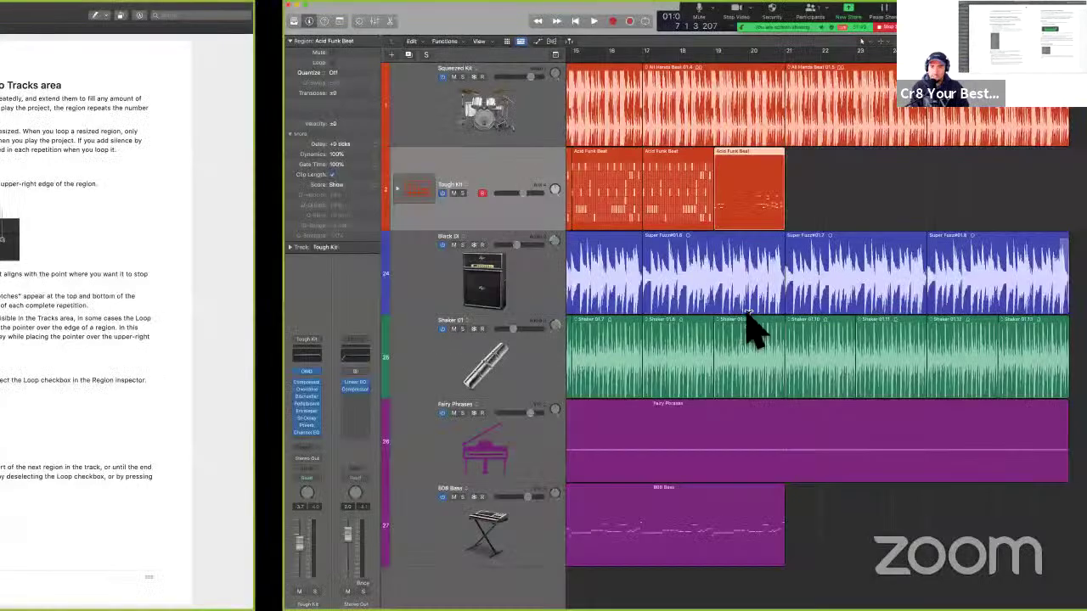
key("a")
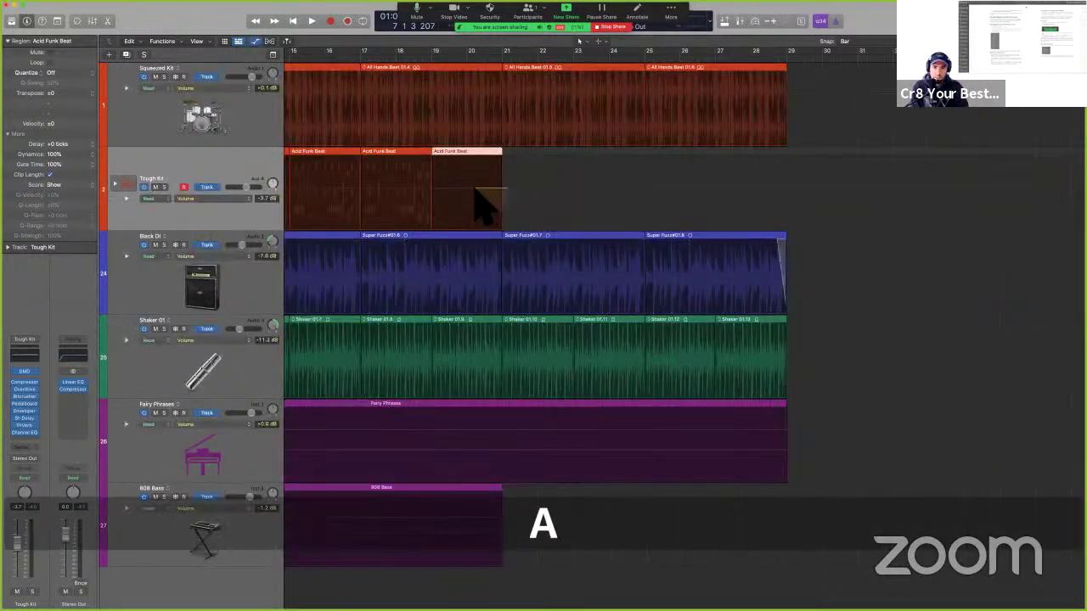
left_click(482, 202)
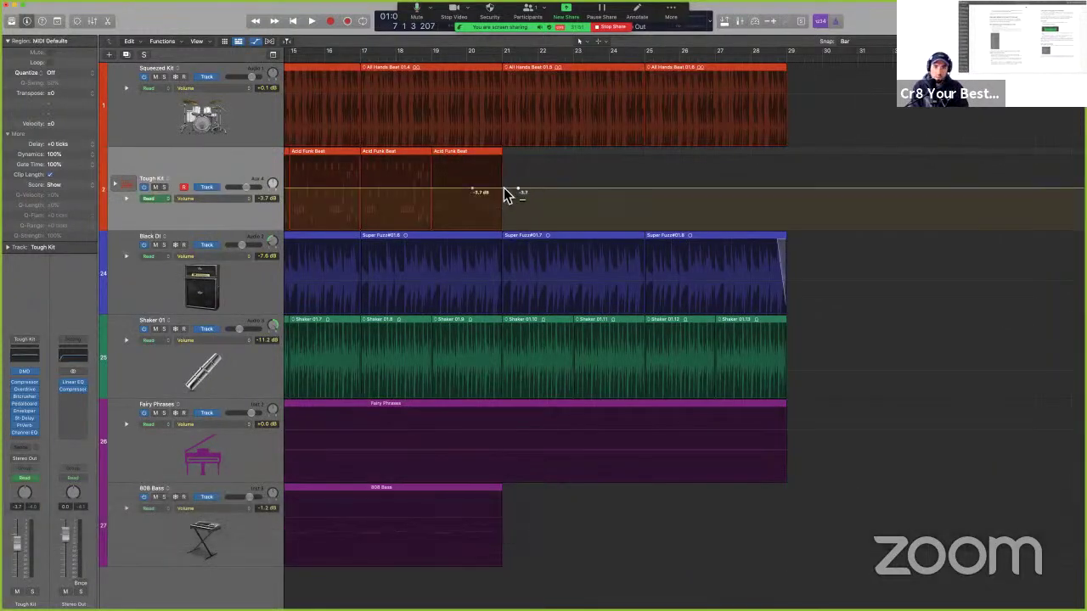
left_click_drag(504, 190, 507, 197)
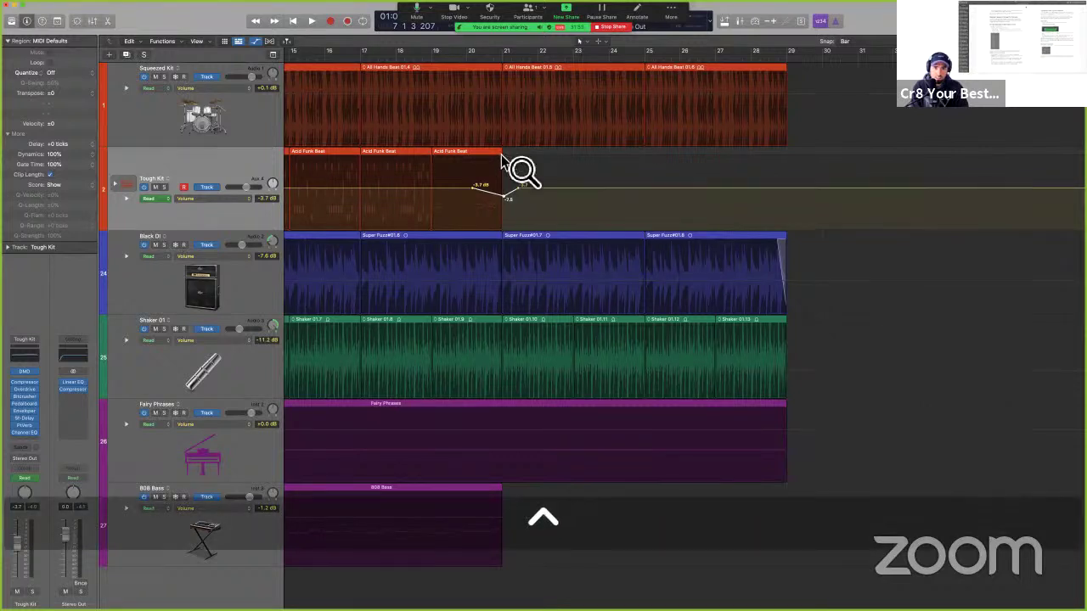
Consult the User Guide on looping with automation curves shown, and test the Loop pointer at the last Acid Funk Beat region's upper-right edge.
key("ctrl+Right")
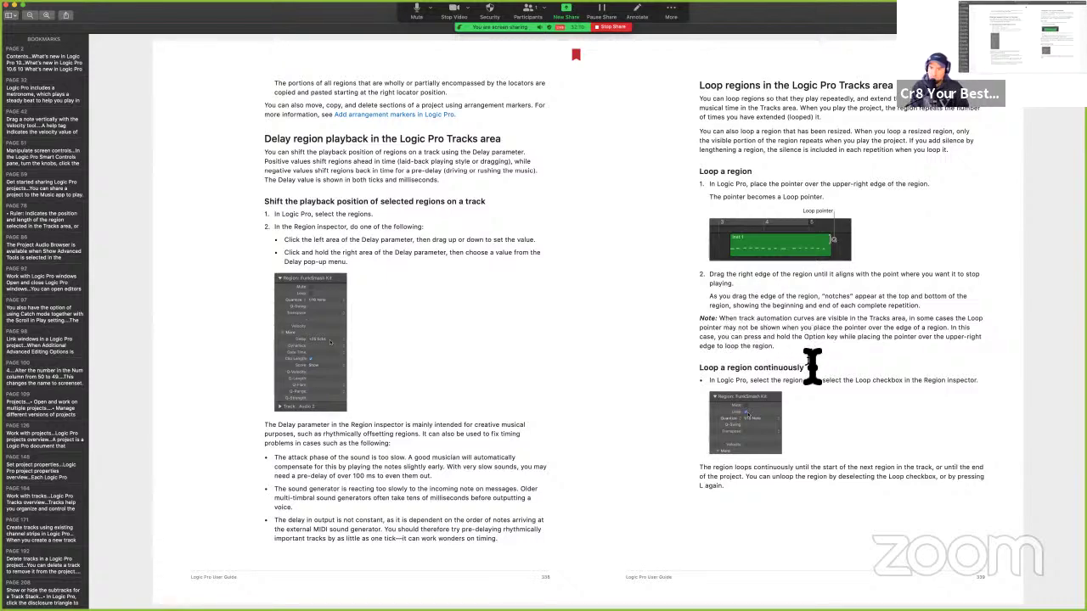
key("ctrl+Right")
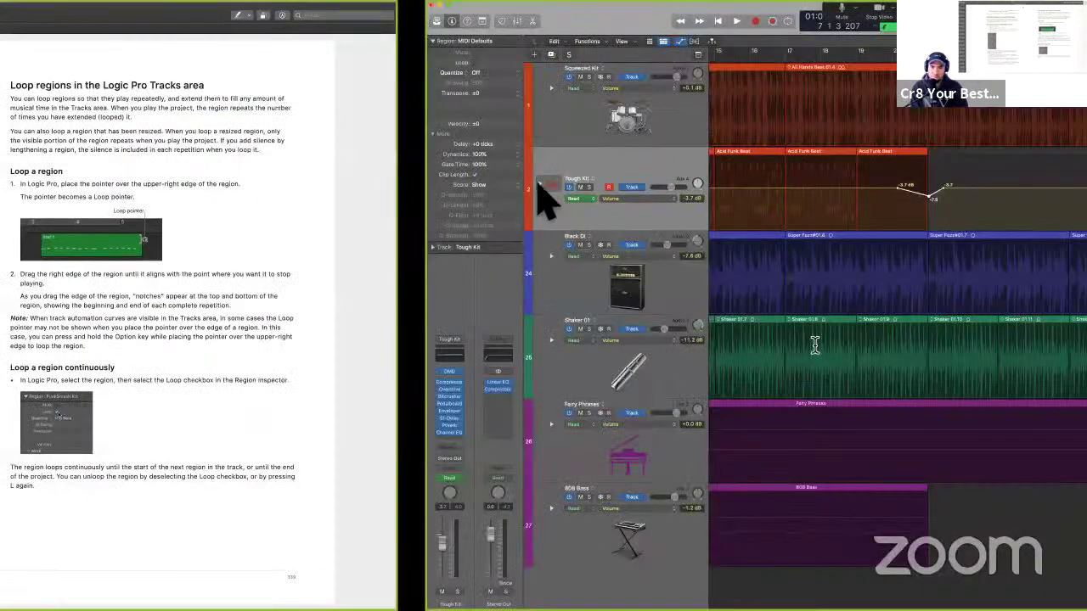
key("alt")
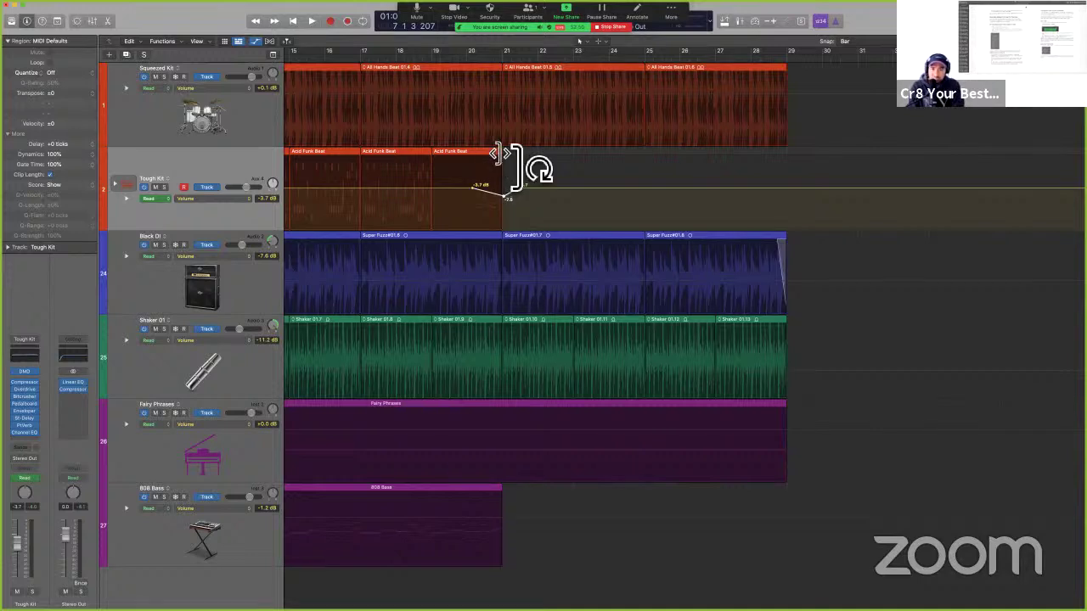
key("alt")
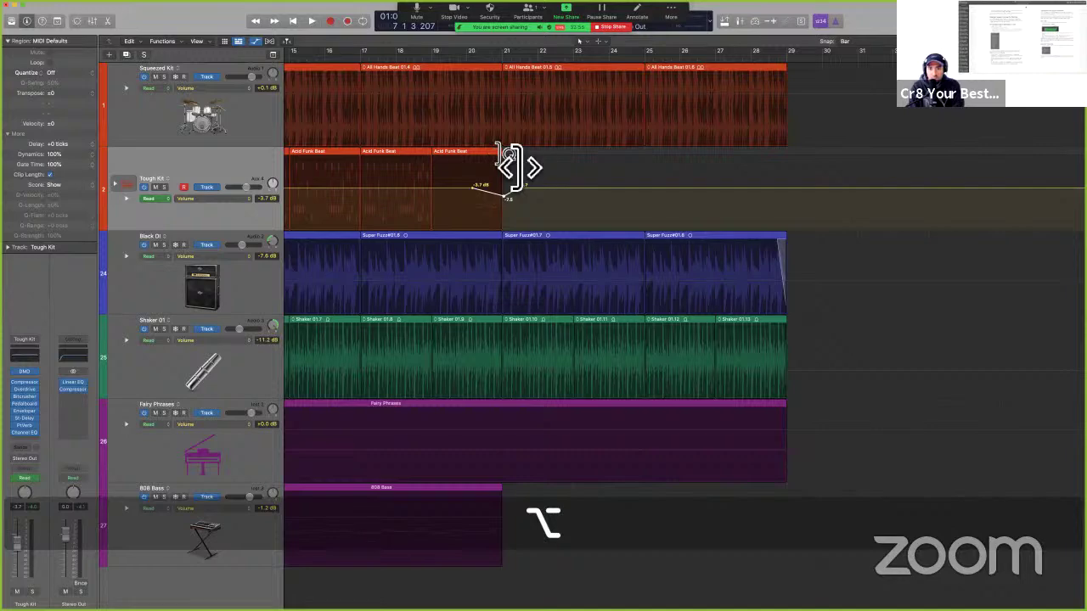
key("shift")
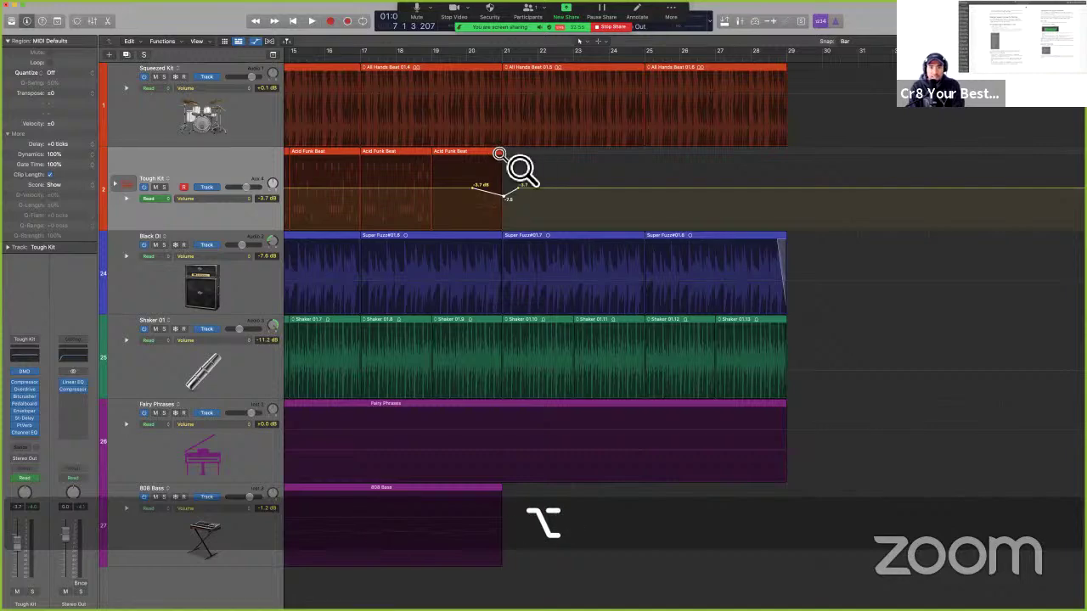
key("ctrl")
Switch to the User Guide and highlight the "Loop a region" heading and its first step, through "The pointer becomes a Loop pointer".
key("ctrl+Left")
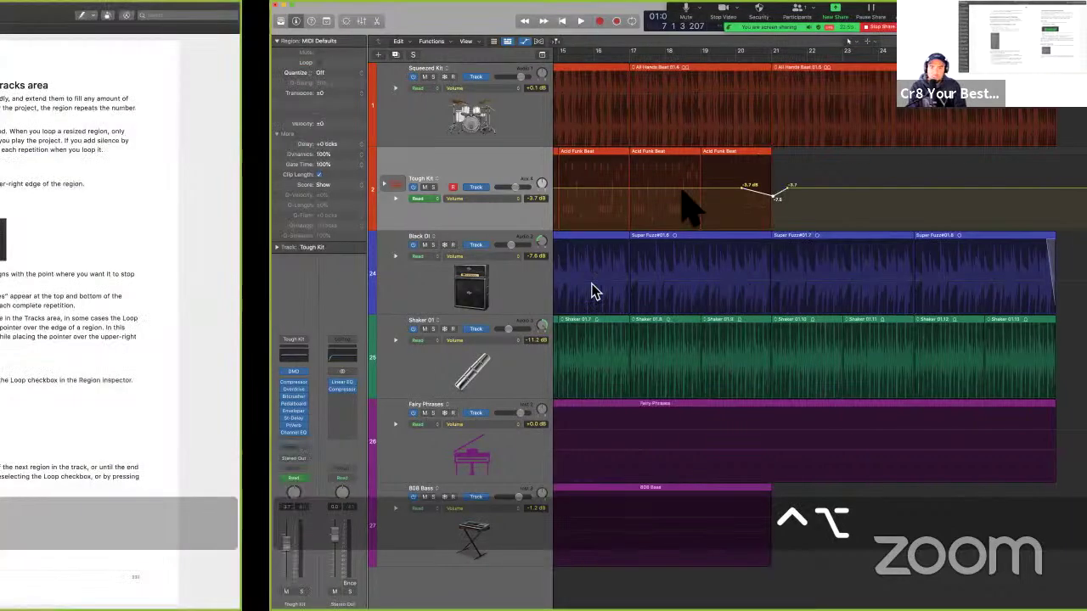
left_click_drag(701, 172, 854, 207)
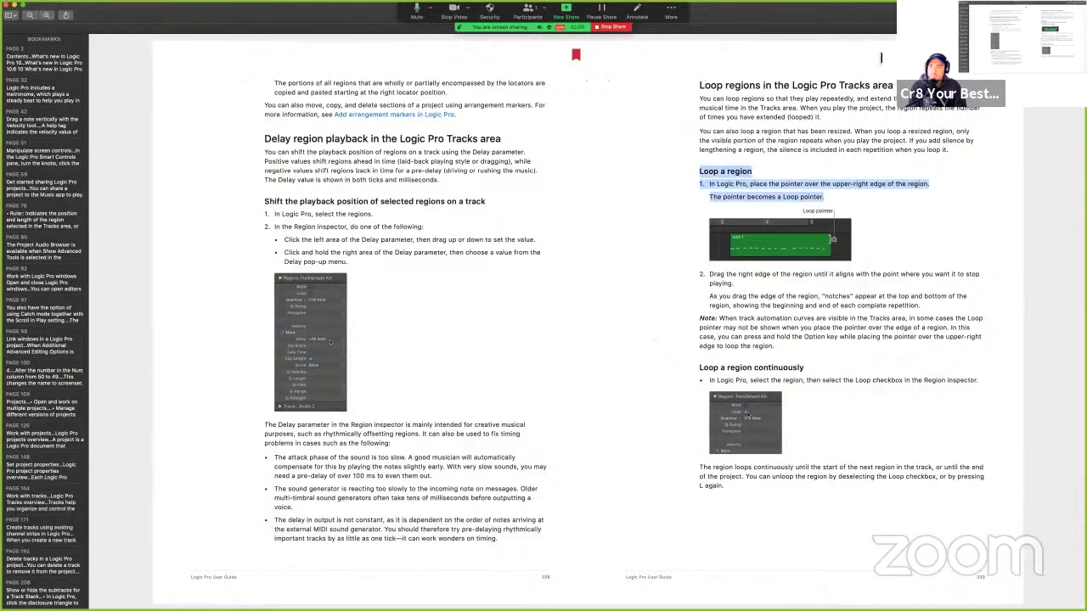
left_click(865, 174)
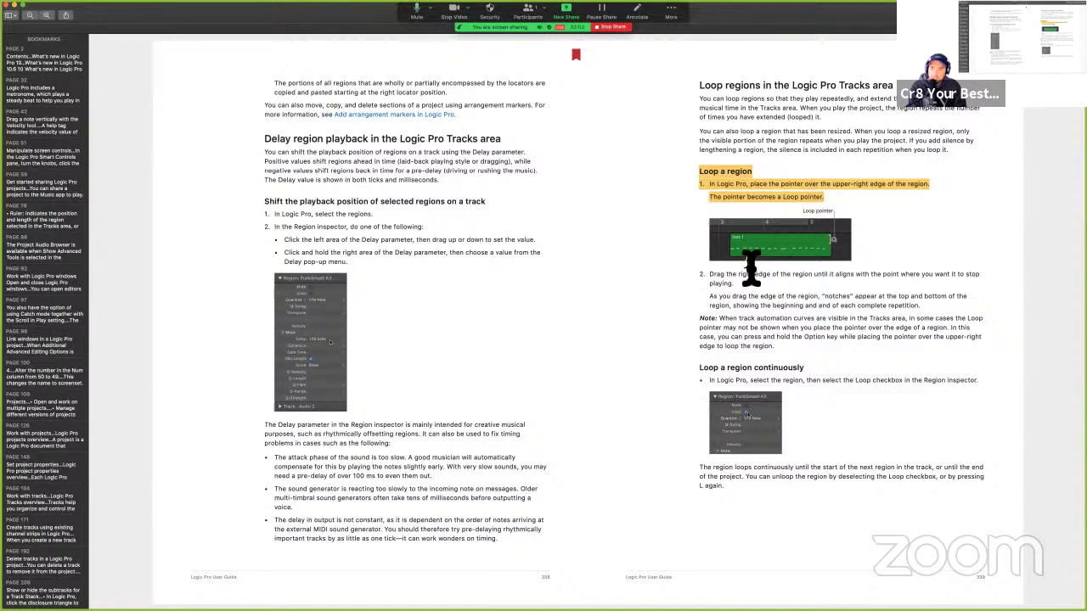
Return to Logic Pro and test modifier keys for getting the Loop pointer at the last Acid Funk Beat region's upper-right edge.
key("ctrl+Right")
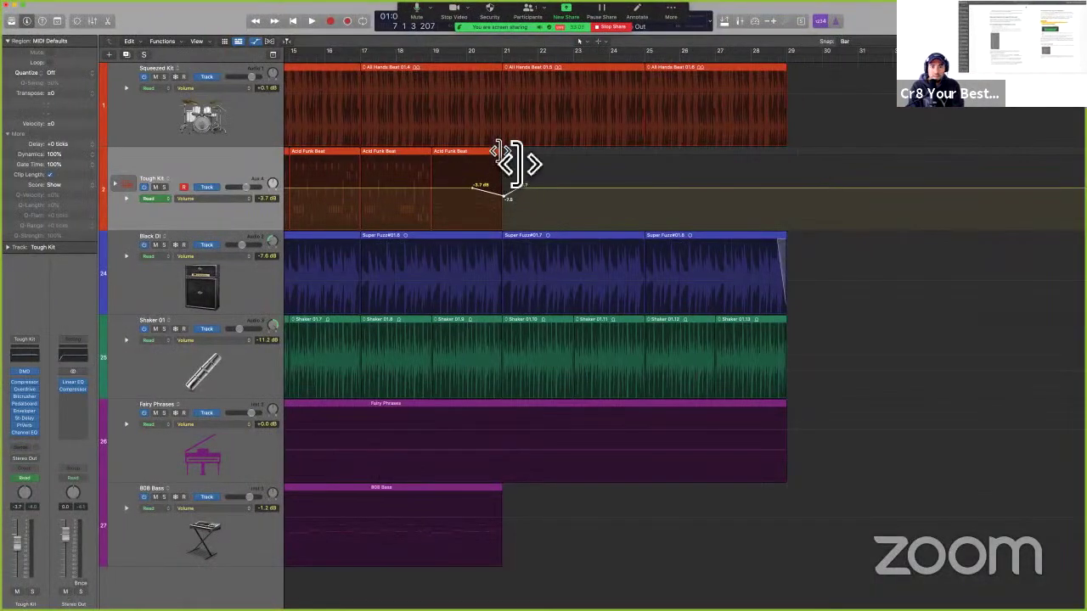
key("alt")
key("shift")
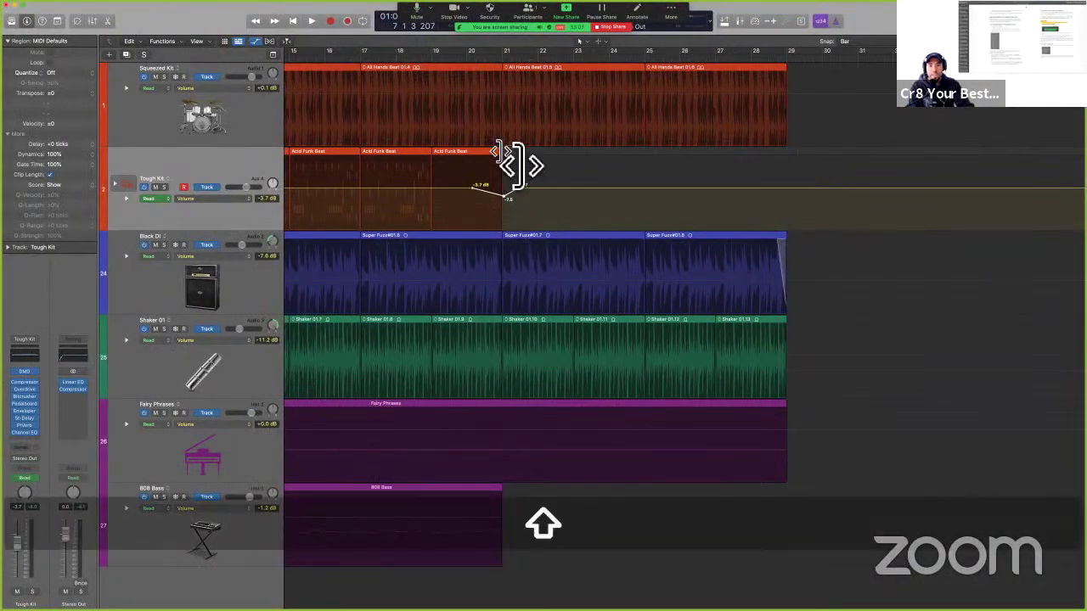
key("ctrl")
key("alt")
mouse_move(500, 155)
left_mouse_down()
mouse_move(452, 161)
mouse_move(481, 155)
mouse_move(515, 170)
left_mouse_up()
key("super")
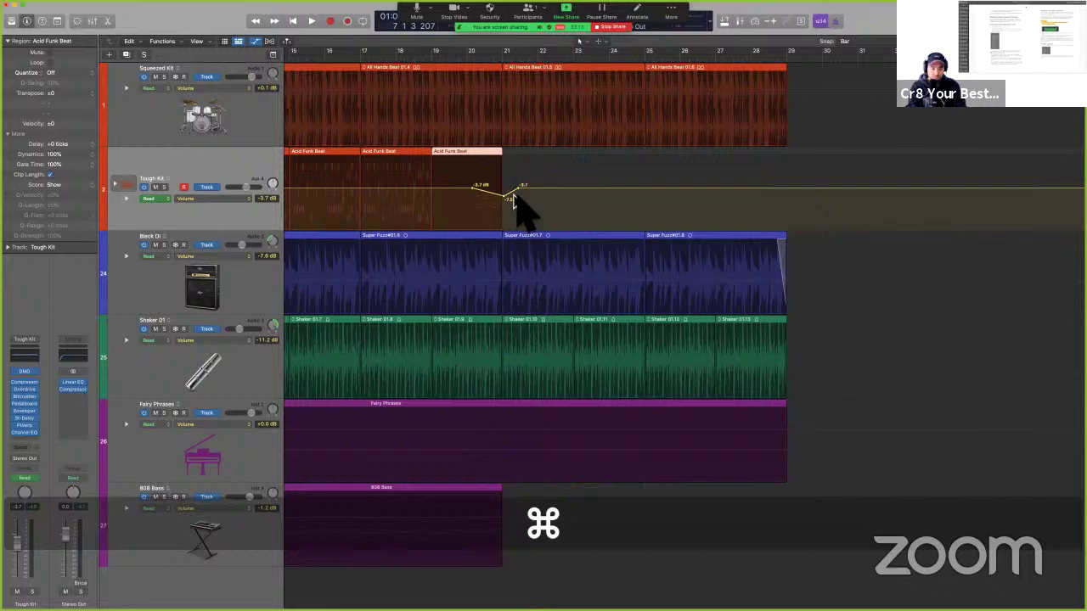
Hide and reshow track automation, and recheck the pointer behaviour at the edge of the last Acid Funk Beat region.
key("a")
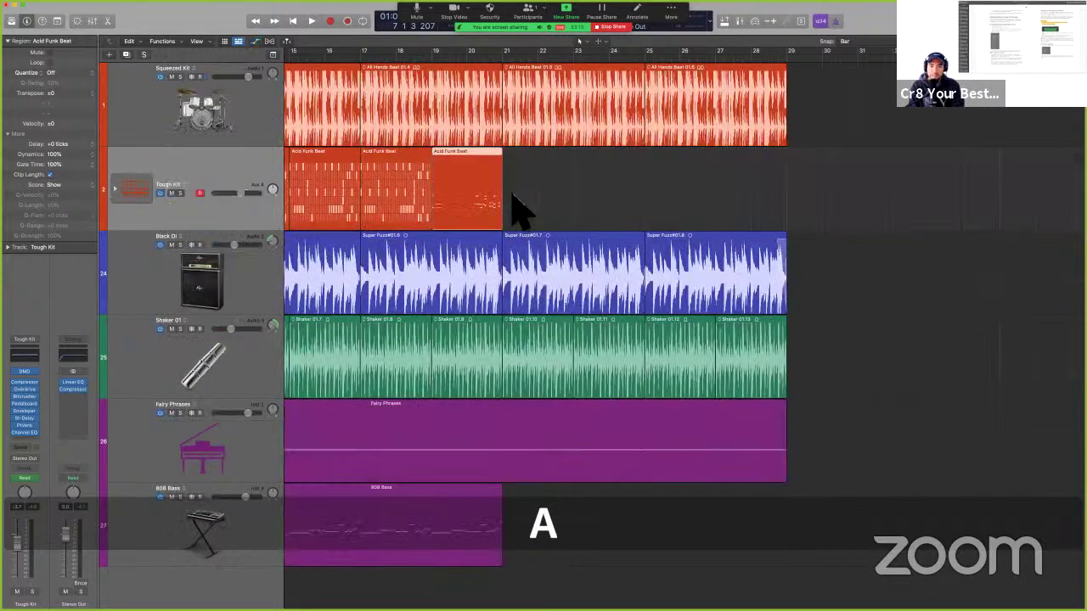
key("a")
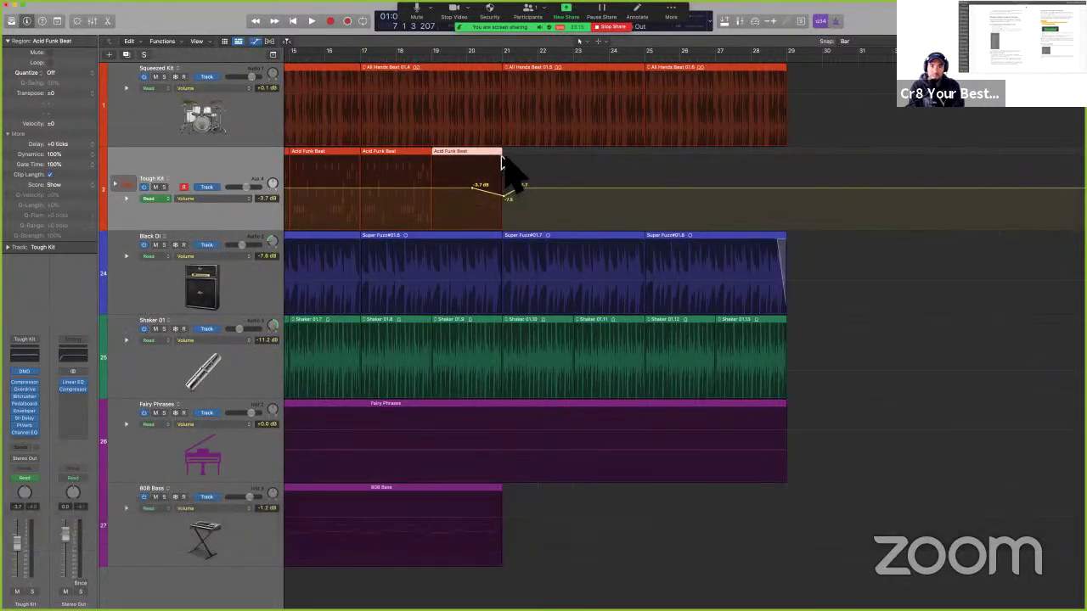
left_click(503, 161)
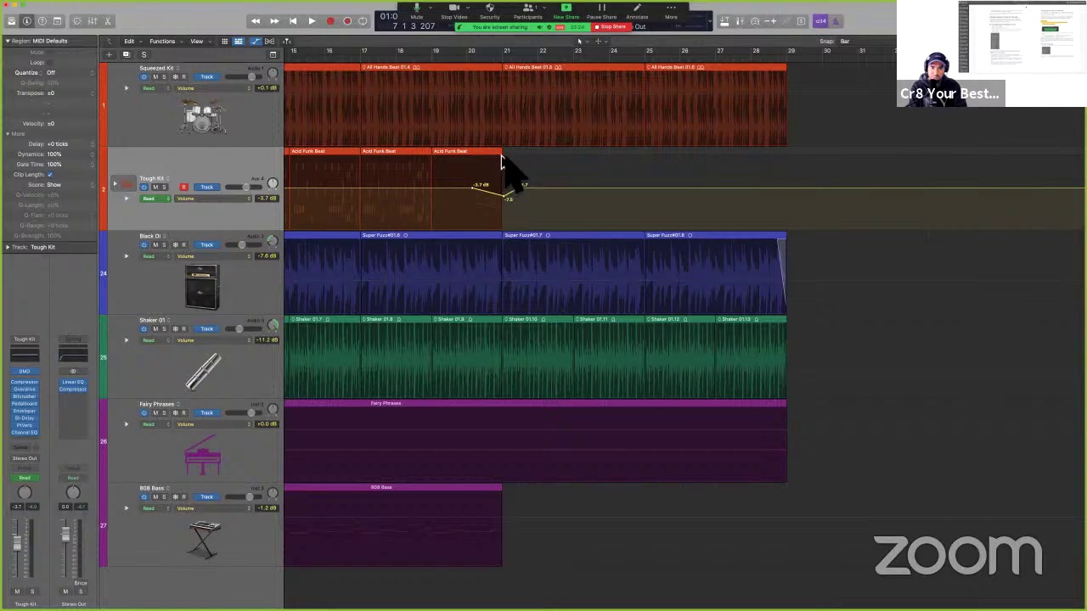
left_click(502, 160)
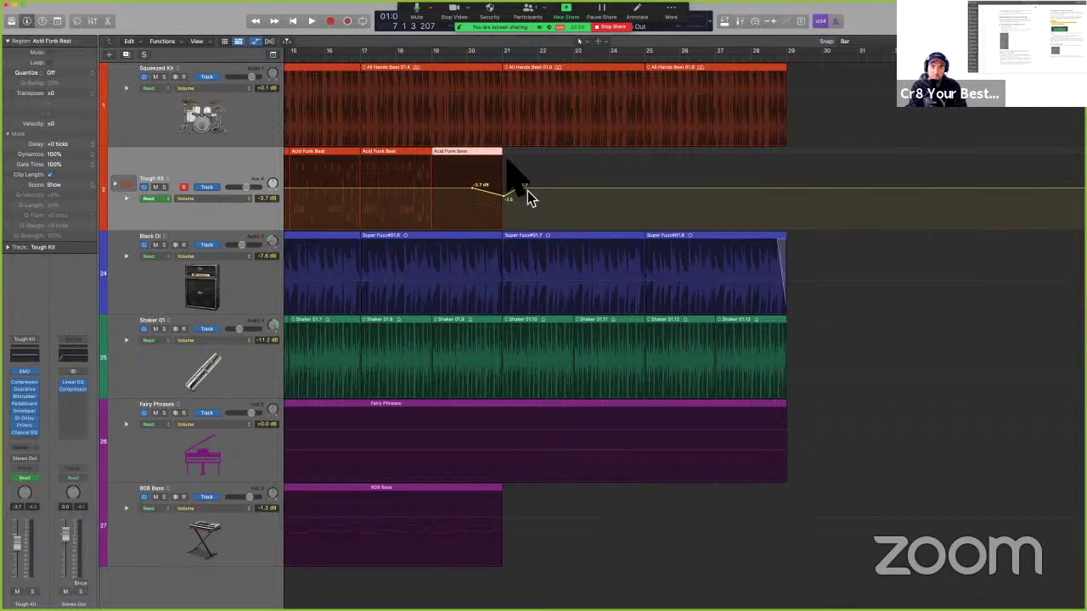
Switch to the User Guide and highlight the full note about looping when track automation curves are visible.
key("ctrl+Left")
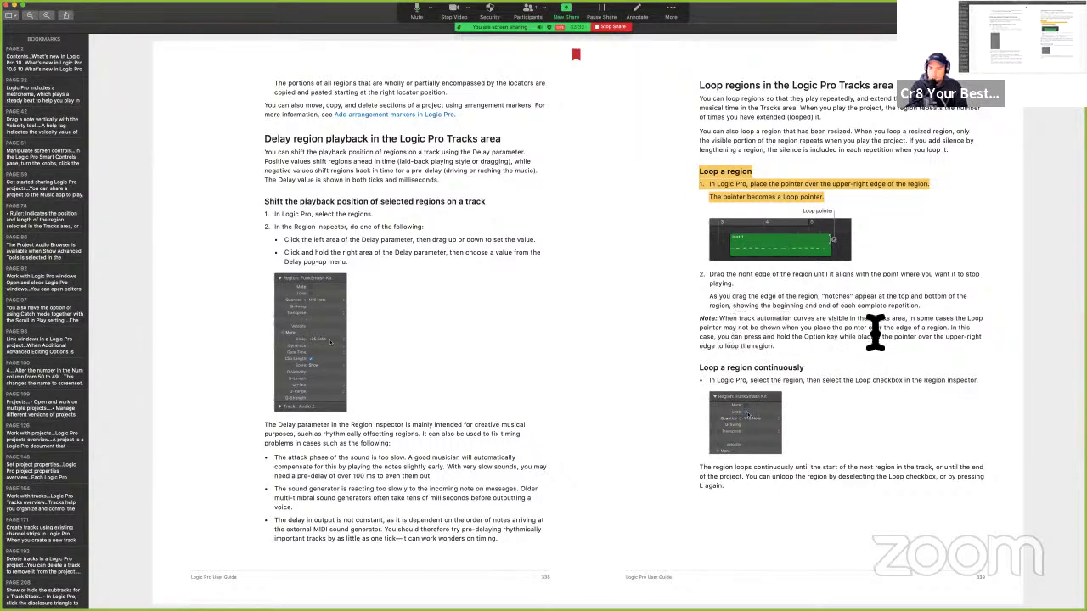
double_click(706, 319)
left_click(814, 348, "shift")
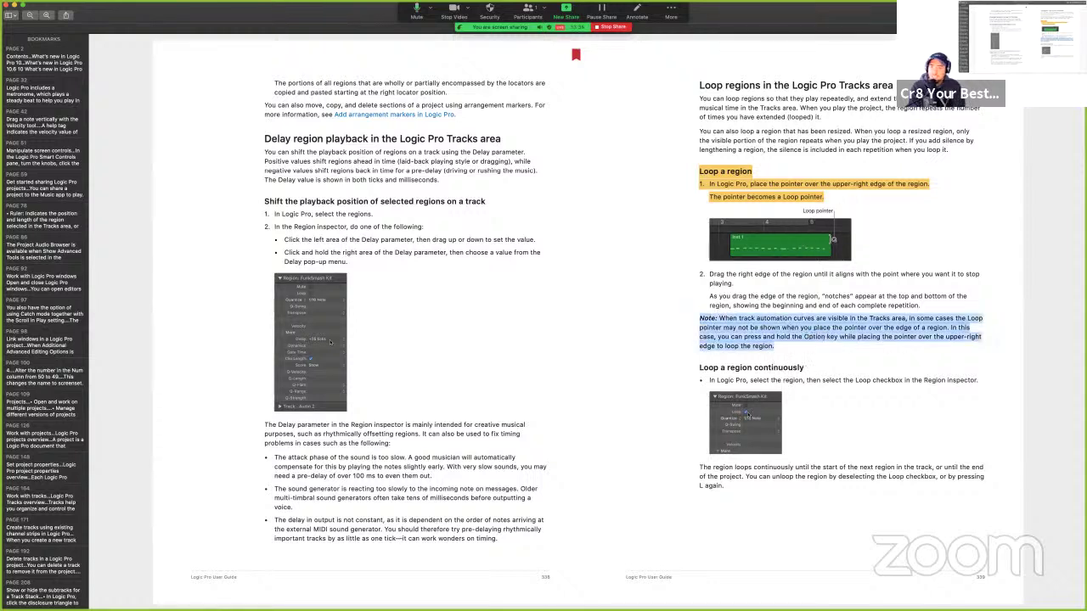
left_click(922, 15)
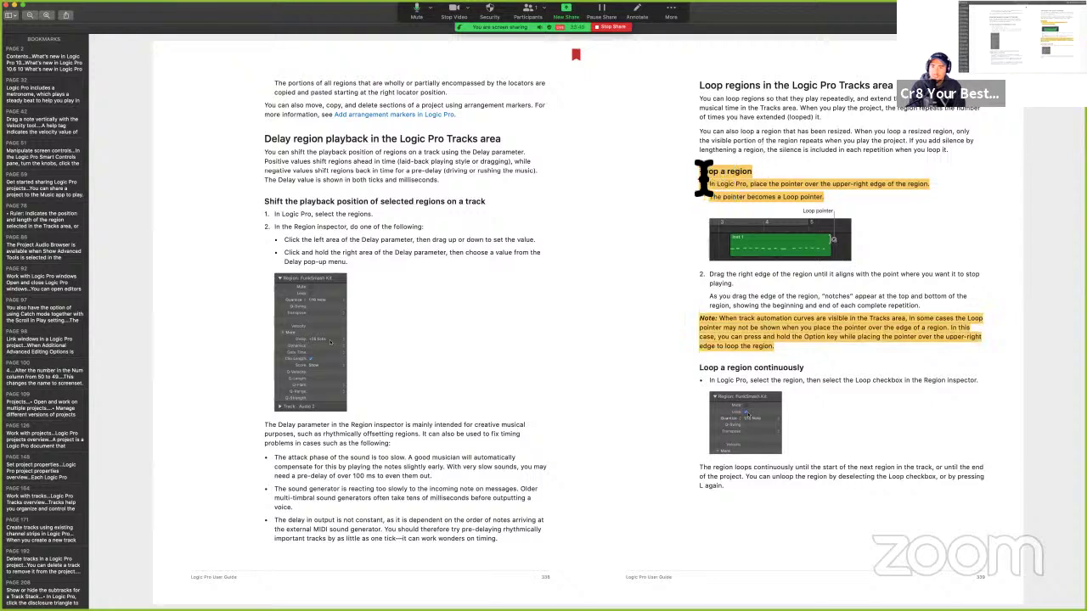
left_click_drag(703, 177, 865, 213)
left_click(921, 16)
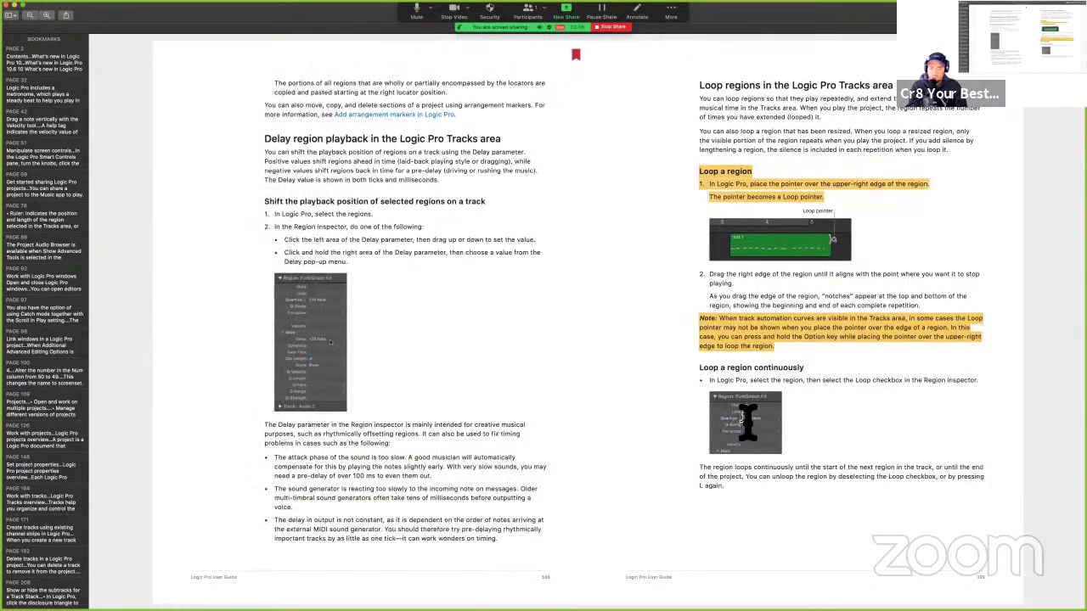
Advance the User Guide to the pages on converting and repeating regions, and return to Logic Pro to hide track automation.
key("ctrl+alt+super")
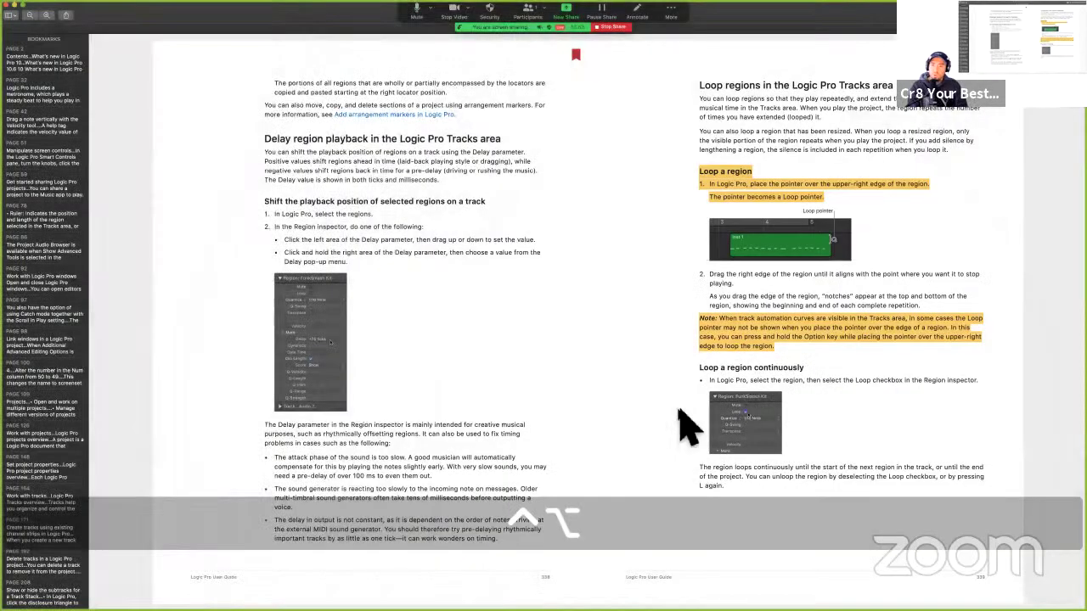
key("Down")
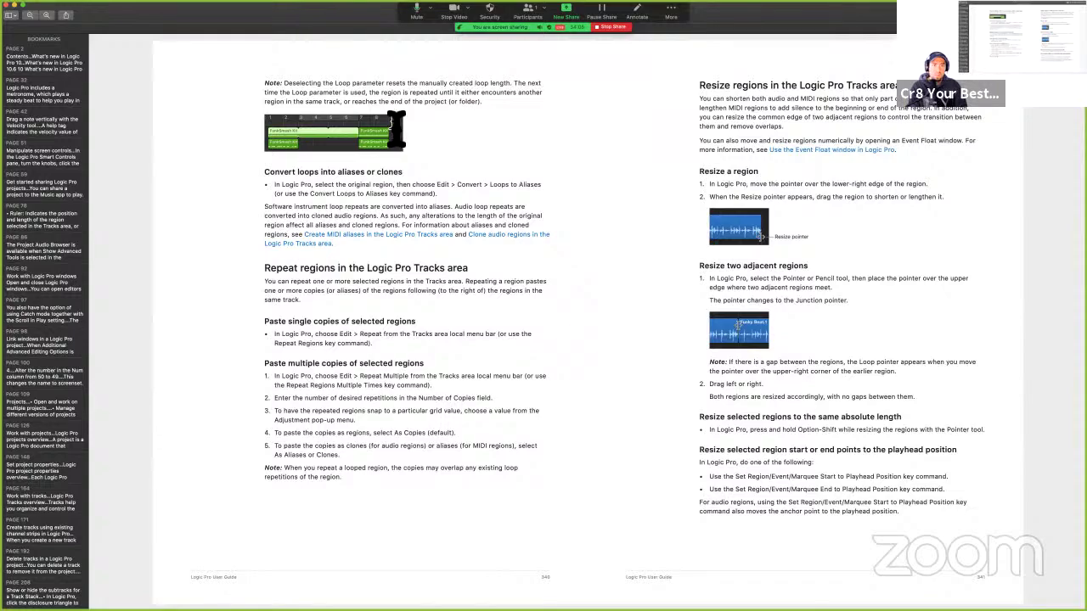
key("ctrl+Right")
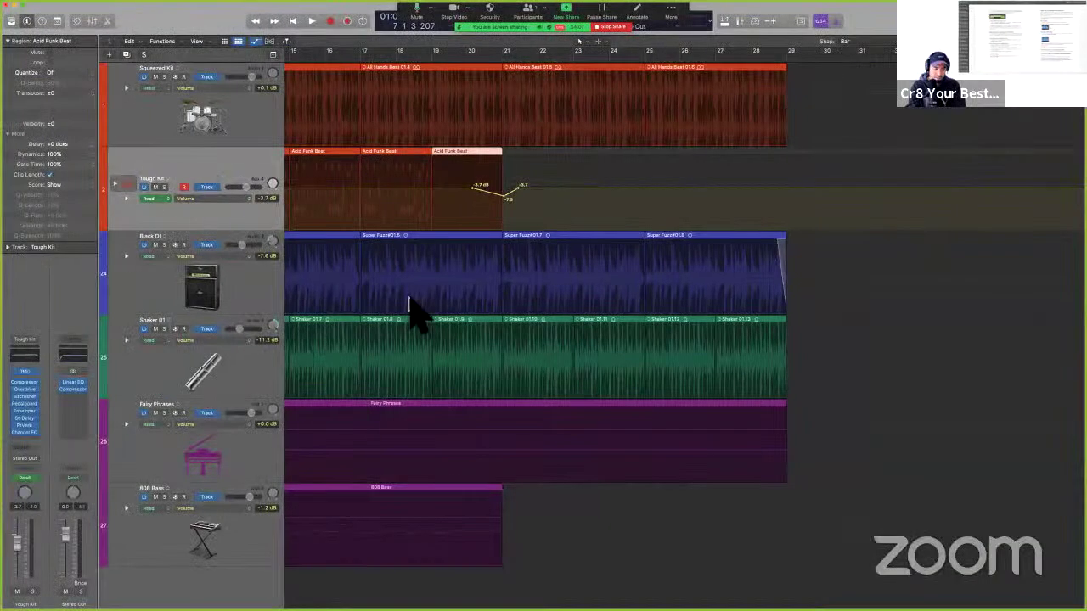
key("a")
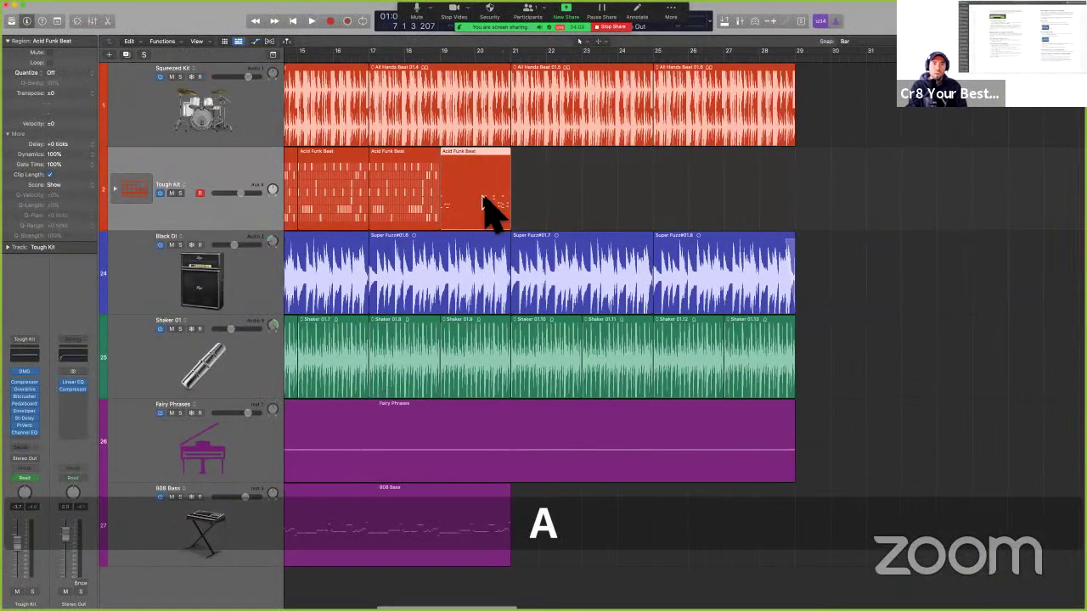
On the Tough Kit track, move the last Acid Funk Beat region to bar 11 and the one before it to about bar 42.
key("Delete")
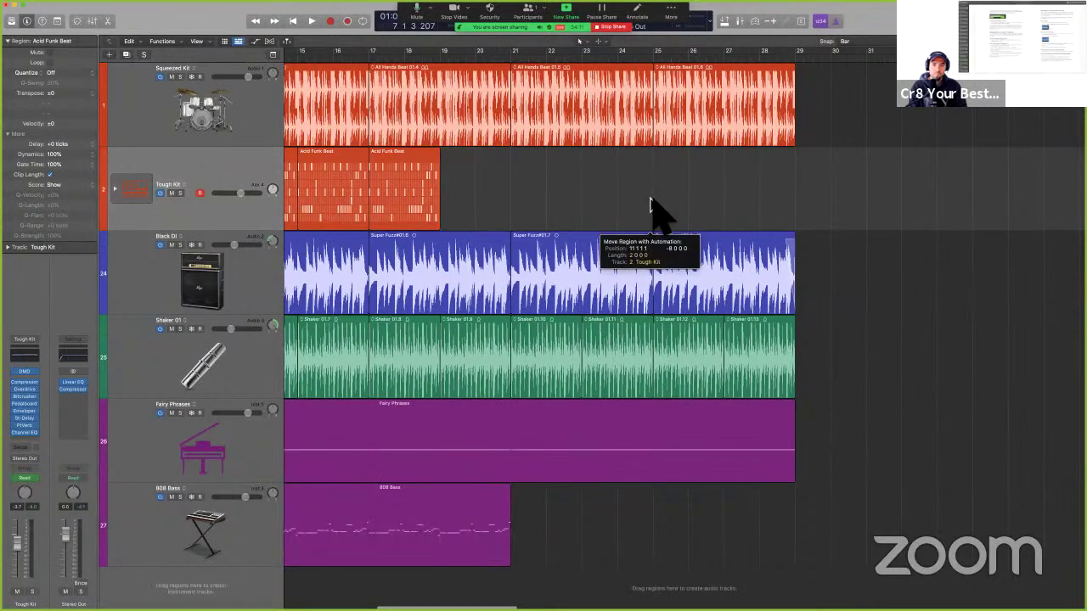
scroll(651, 205, "down", 5)
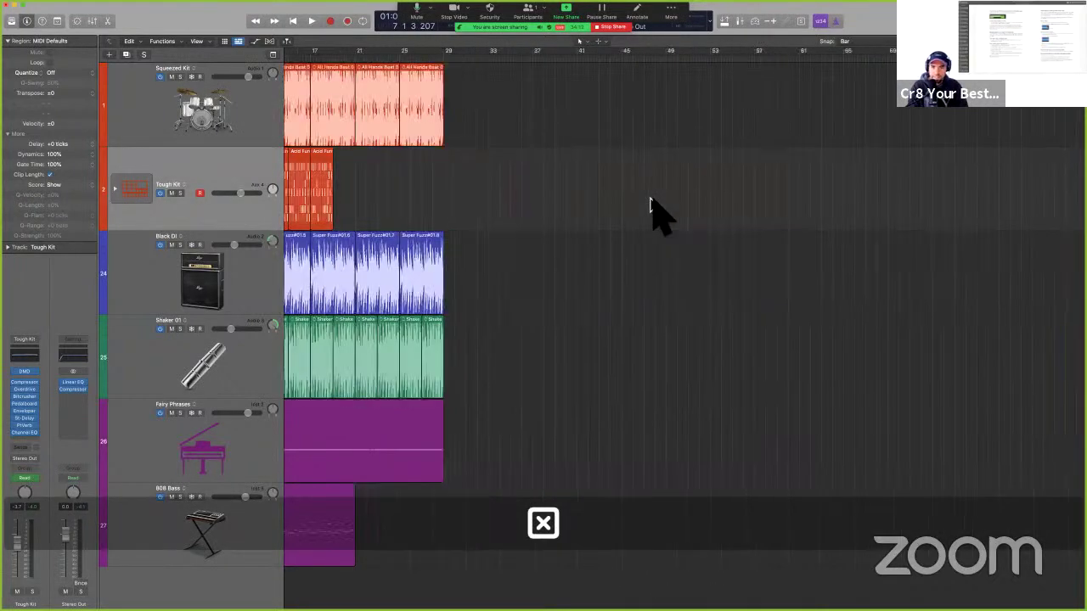
scroll(390, 204, "left", 5)
left_click_drag(400, 205, 555, 205)
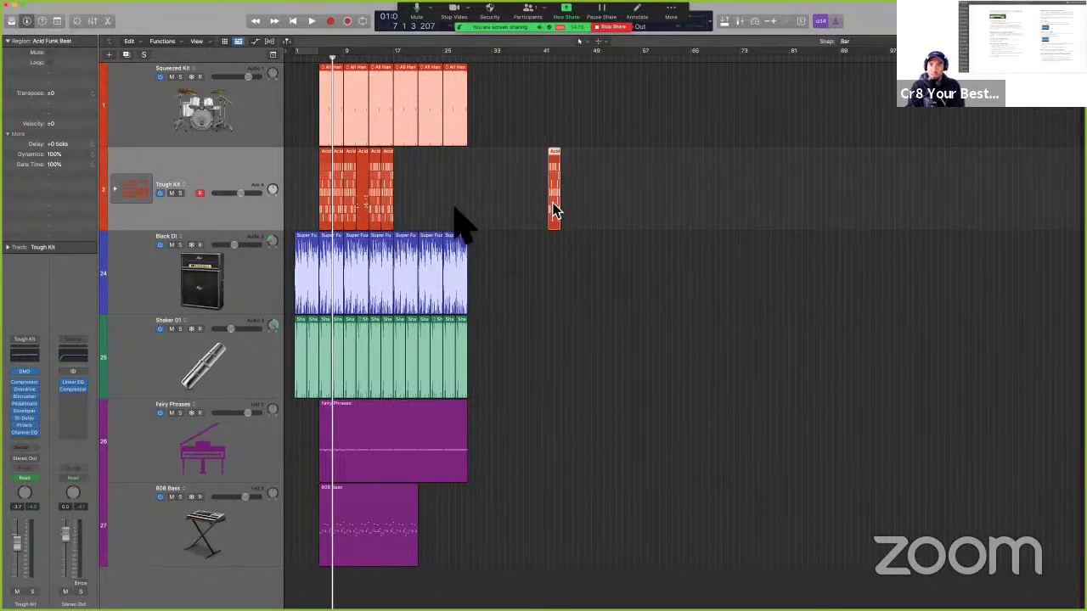
Toggle looping for the Acid Funk Beat region at bar 15, leaving its Loop parameter on so it repeats up to the distant region.
left_click(391, 199)
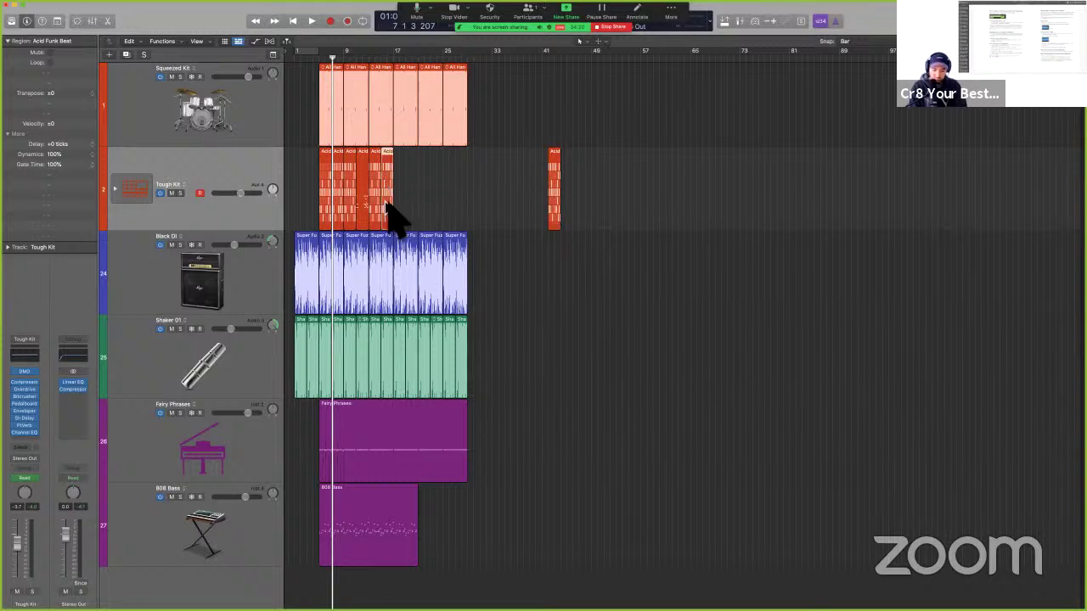
key("l")
key("l")
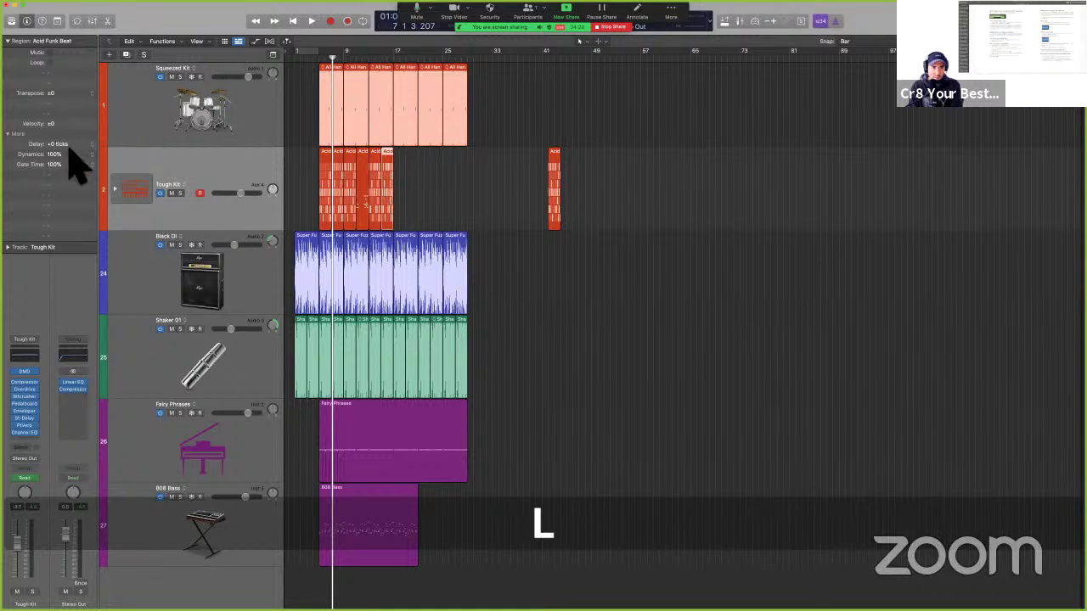
left_click(47, 63)
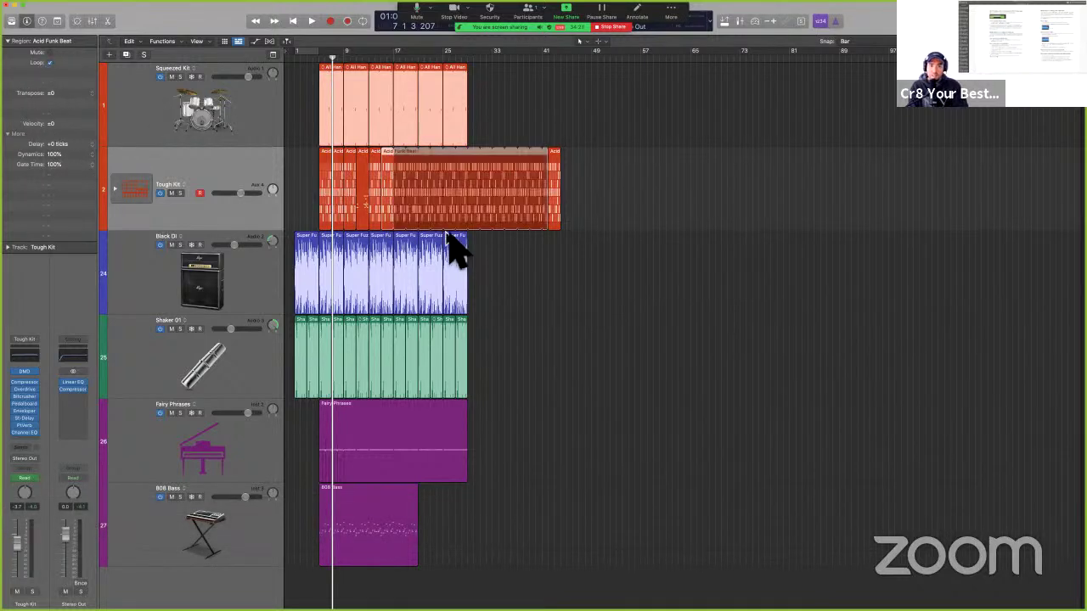
Delete the distant Acid Funk Beat region on the Tough Kit track, and turn off looping for the region at bar 15.
left_click(556, 182)
key("BackSpace")
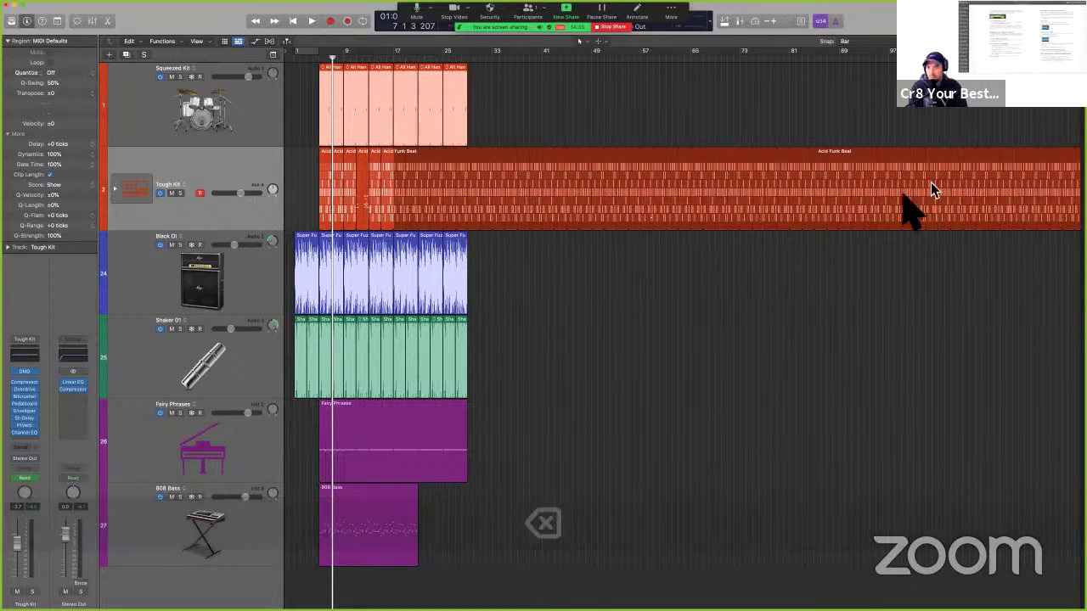
left_click(741, 204)
key("l")
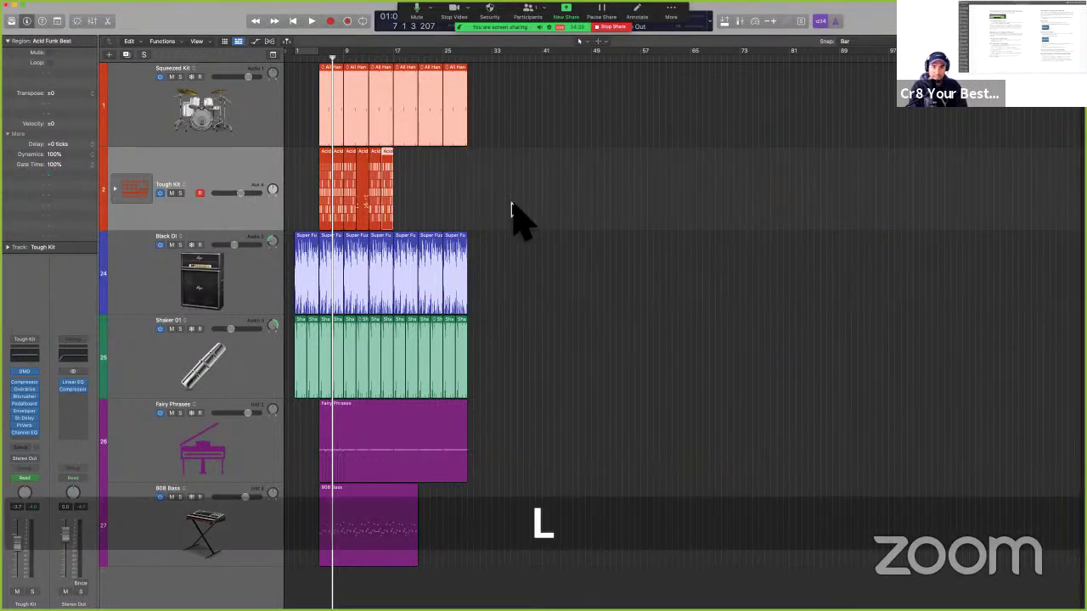
Undo the Tough Kit looping, deletion and region moves, plus the earlier edit to the last Acid Funk Beat region, and clear the selection.
key("super+z")
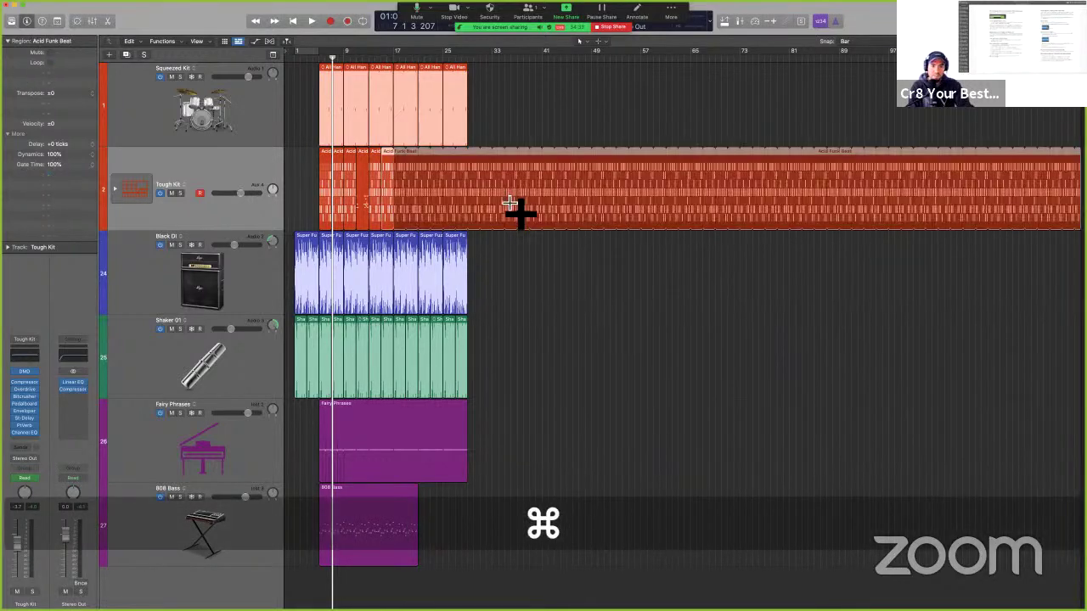
key("super+z")
key("super+z")
key("super+z")
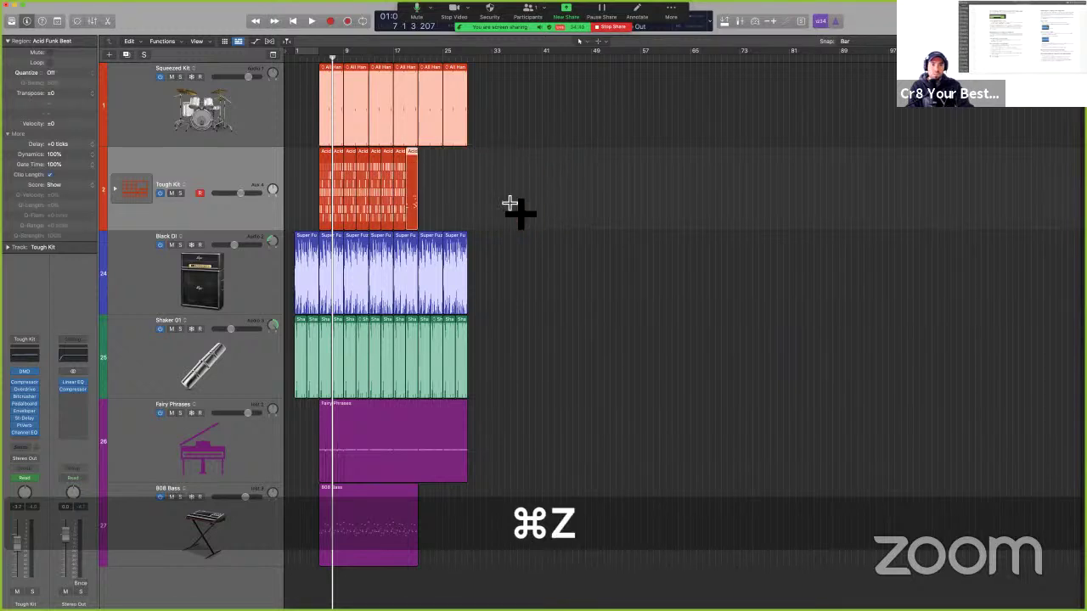
key("super+z")
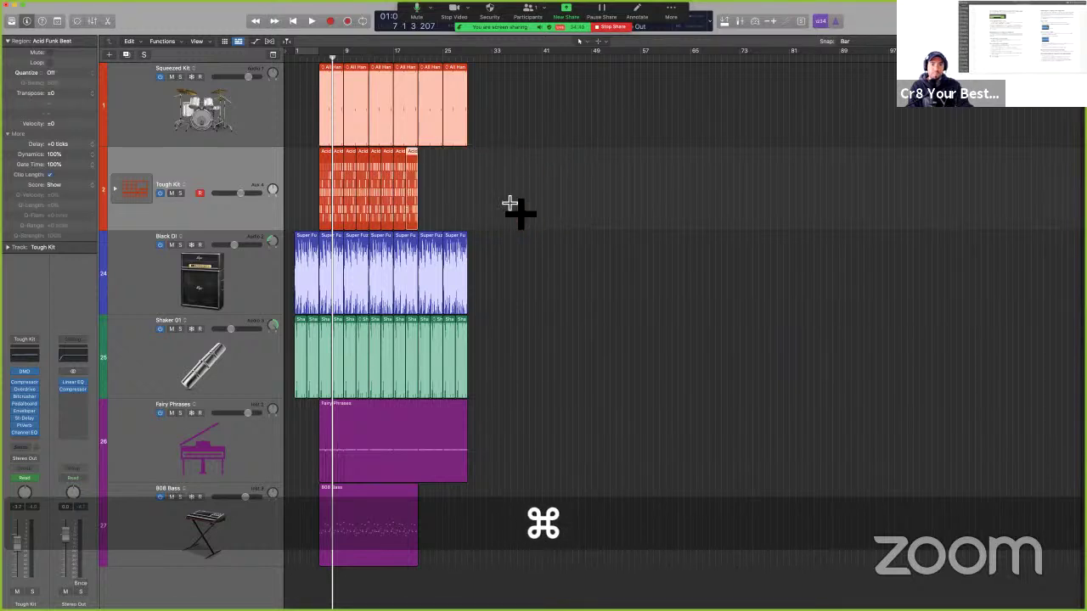
left_click(509, 408)
Switch to the User Guide, examine the "Convert loops into aliases or clones" section, and undo the partial highlight made there.
key("super+Tab")
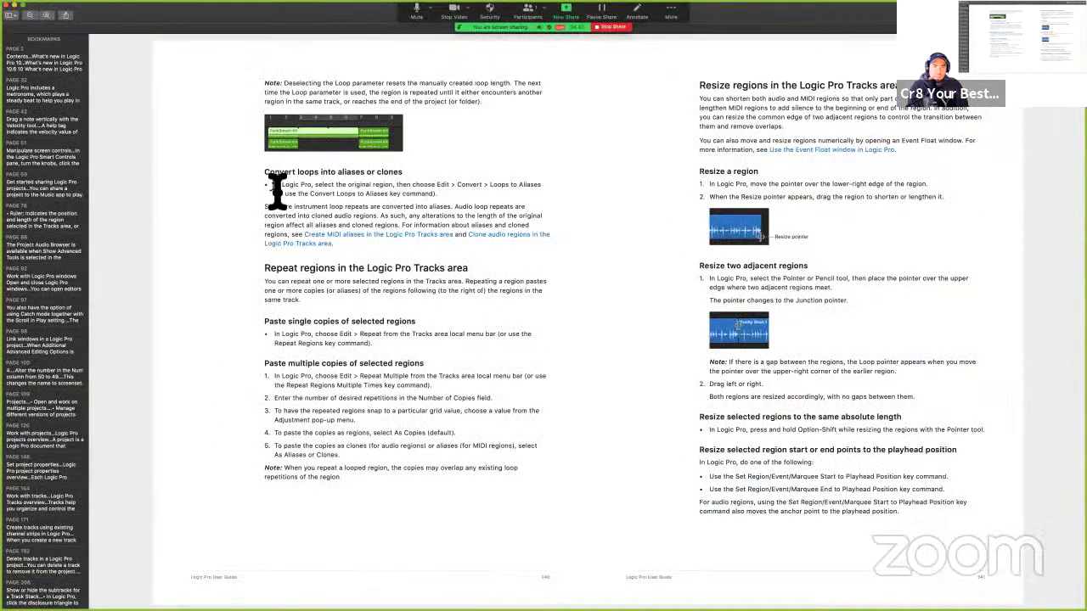
left_click_drag(396, 186, 424, 195)
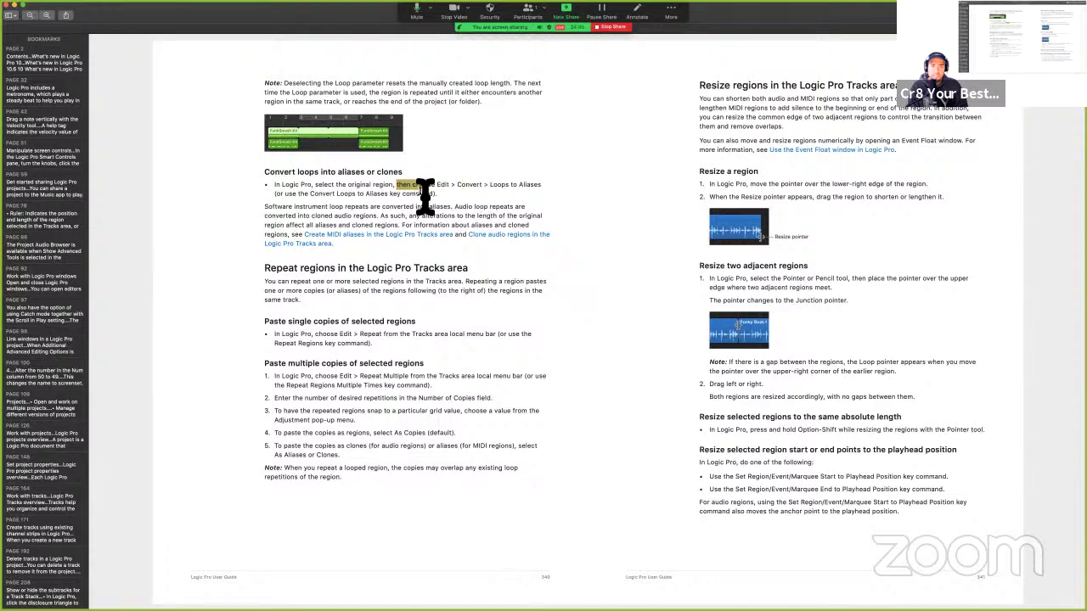
key("super+z")
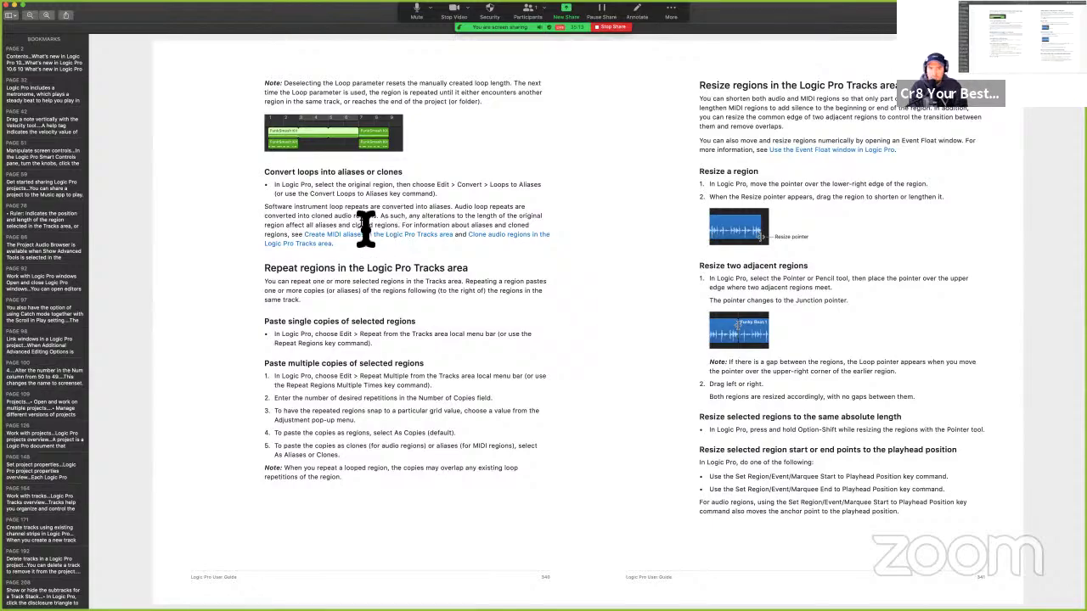
Return to Logic Pro, copy the last All Hands Beat region on the Squeezed Kit track to about bar 53, and loop the original up to it.
key("ctrl+Right")
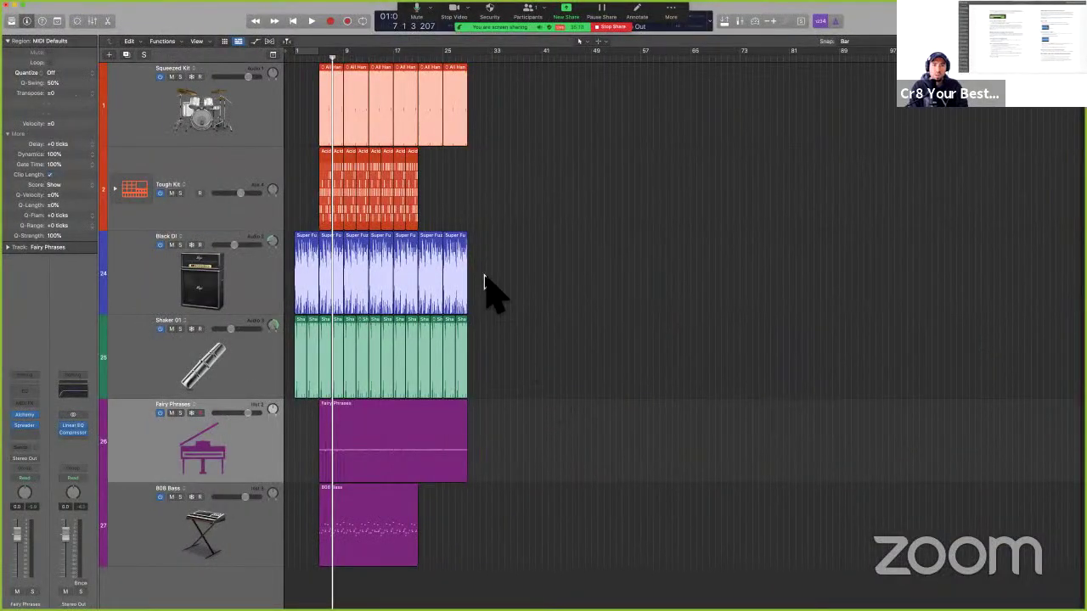
scroll(478, 250, "up", 5)
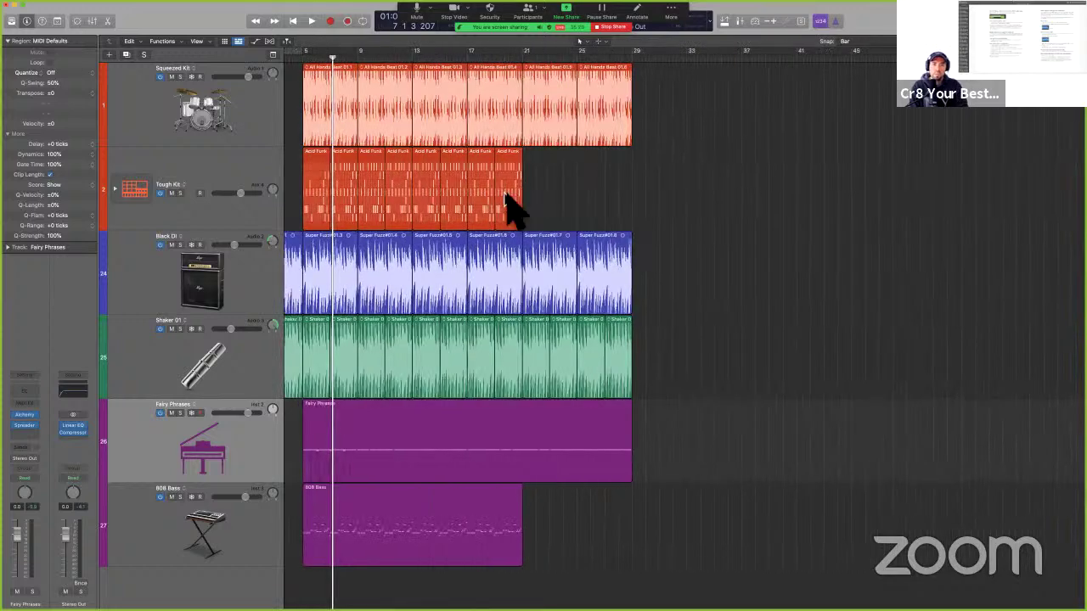
left_click(509, 205)
key("F16")
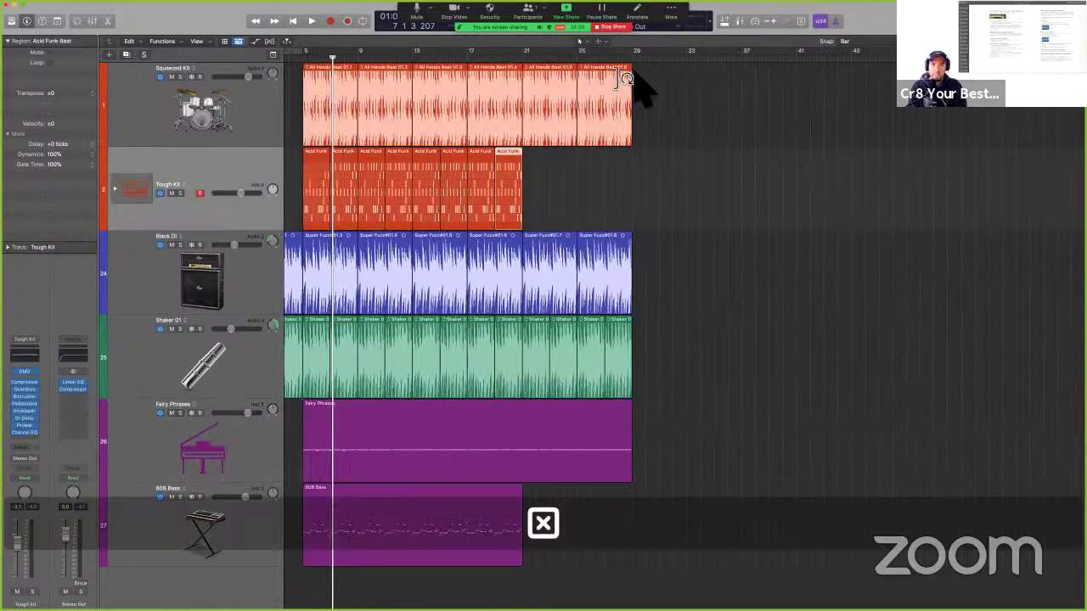
left_click(612, 133)
left_click_drag(959, 136, 998, 132)
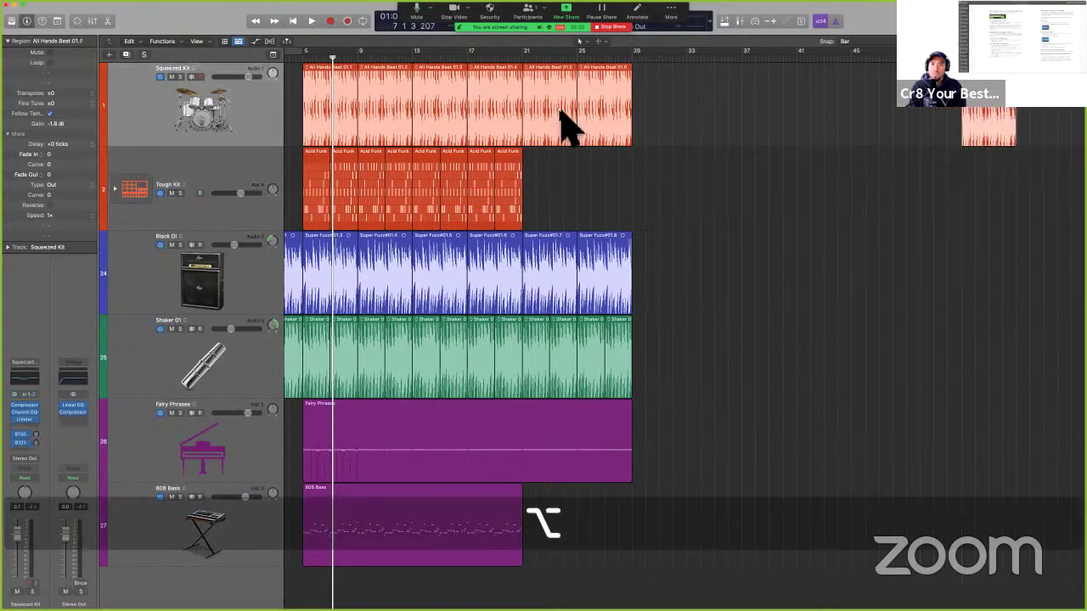
key("l")
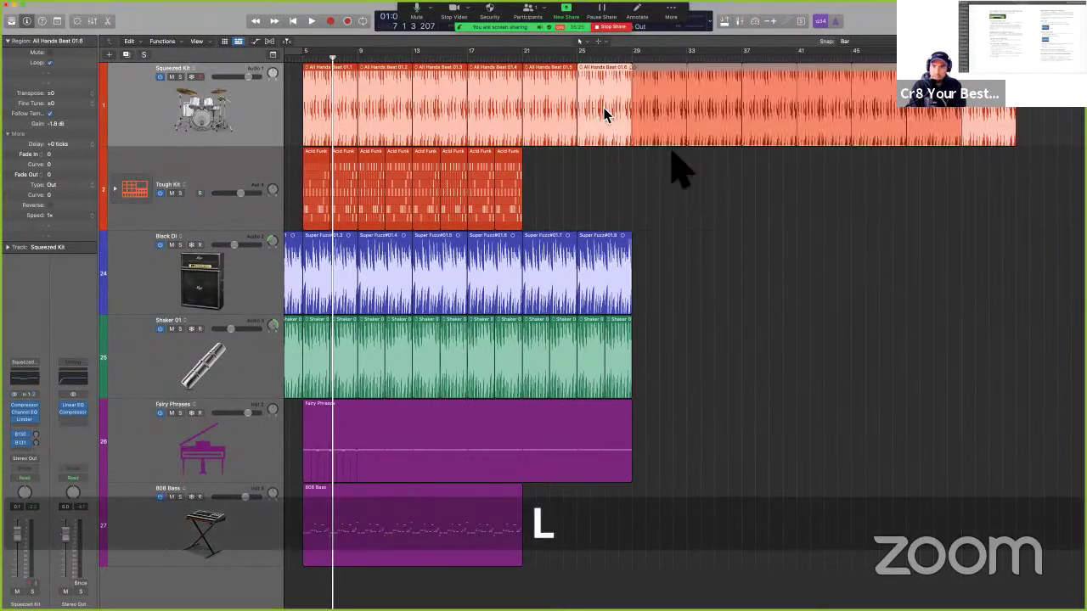
Consult the User Guide's loop conversion section, return to Logic Pro, and convert the looped All Hands Beat region with MIDI Loops to Aliases.
left_click(82, 5)
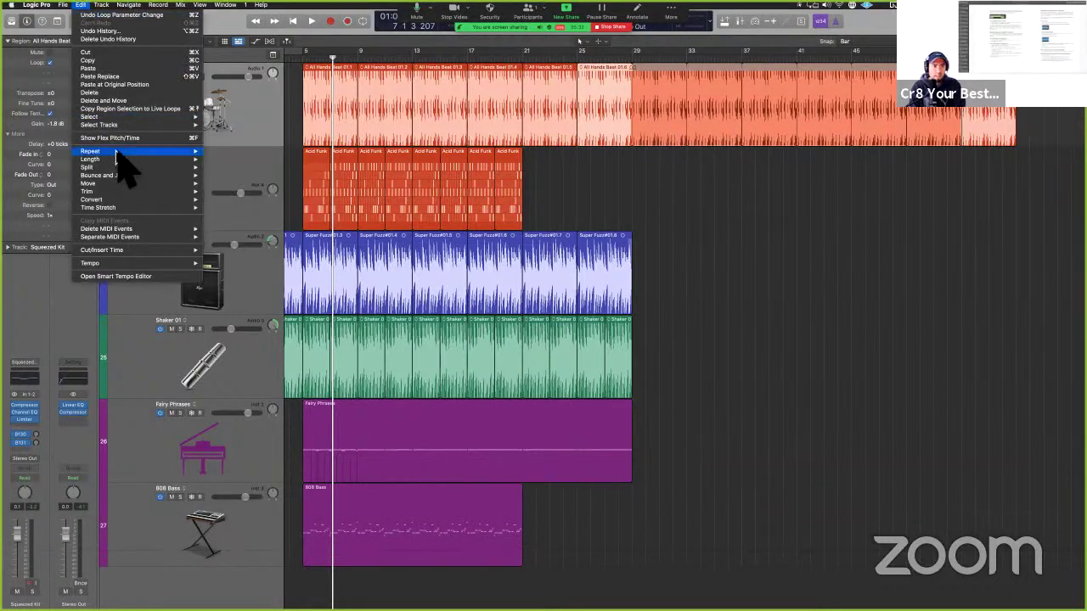
mouse_move(117, 152)
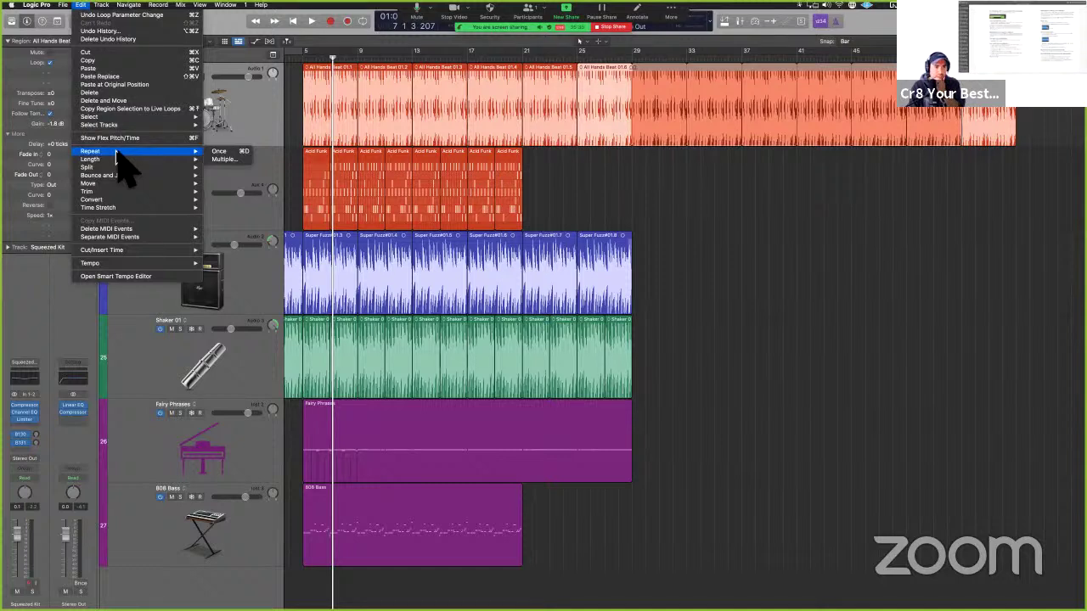
key("Escape")
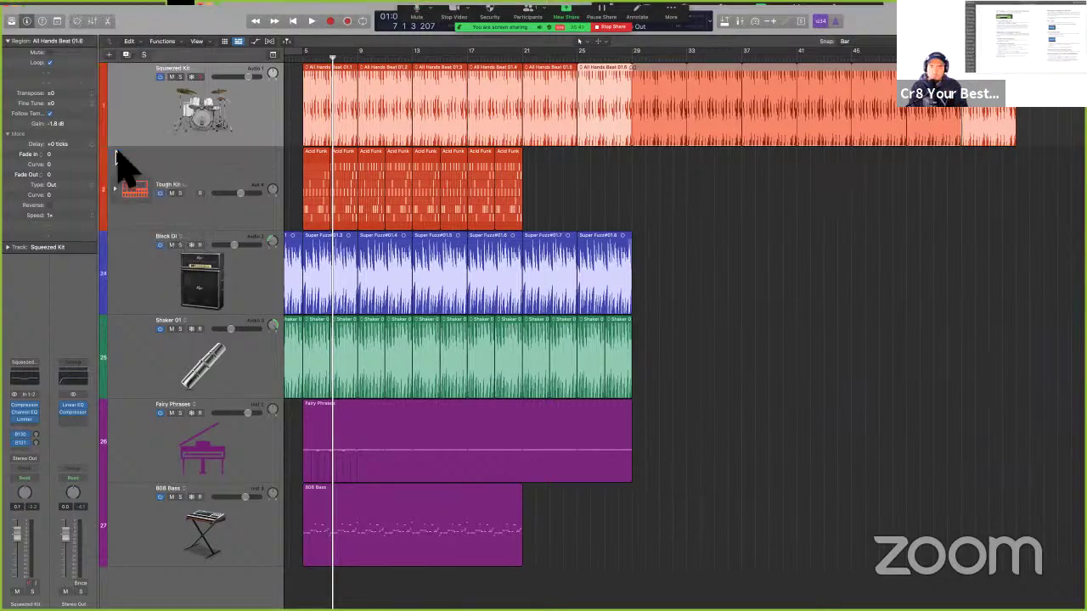
key("ctrl+Left")
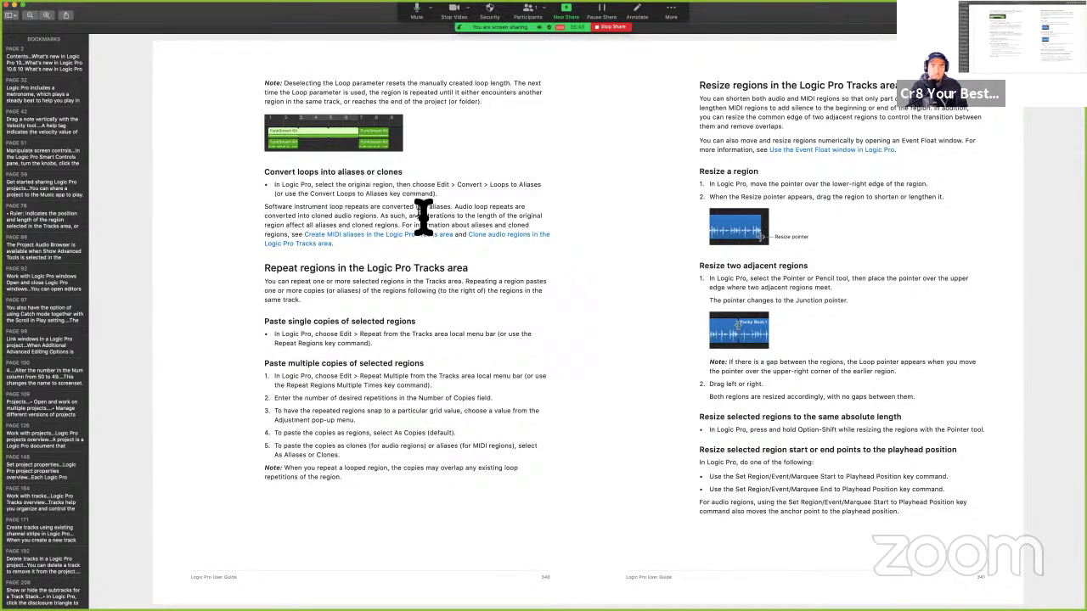
key("ctrl+Right")
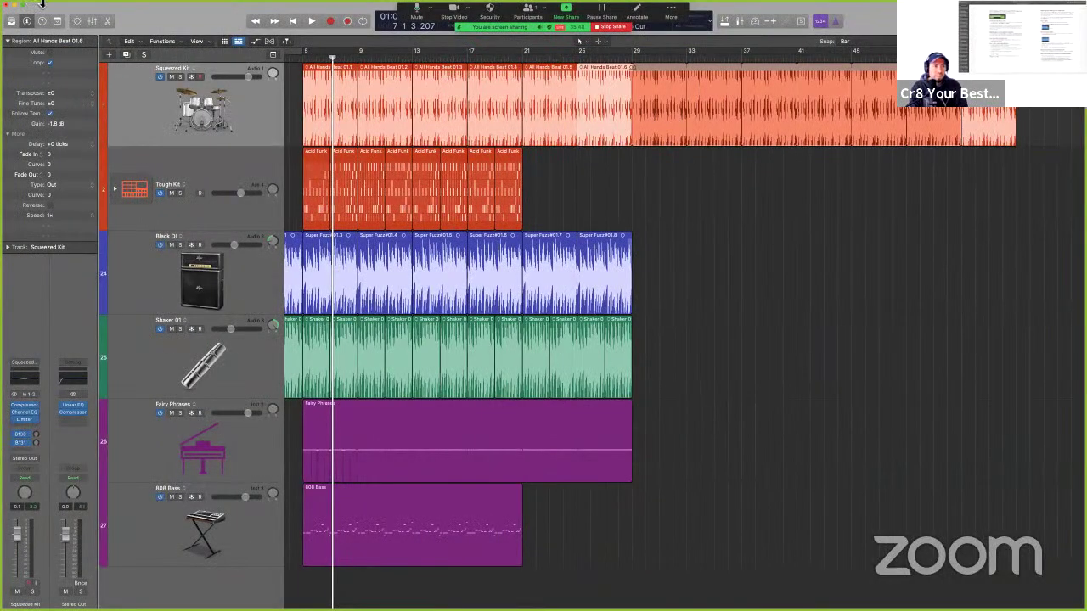
left_click(81, 4)
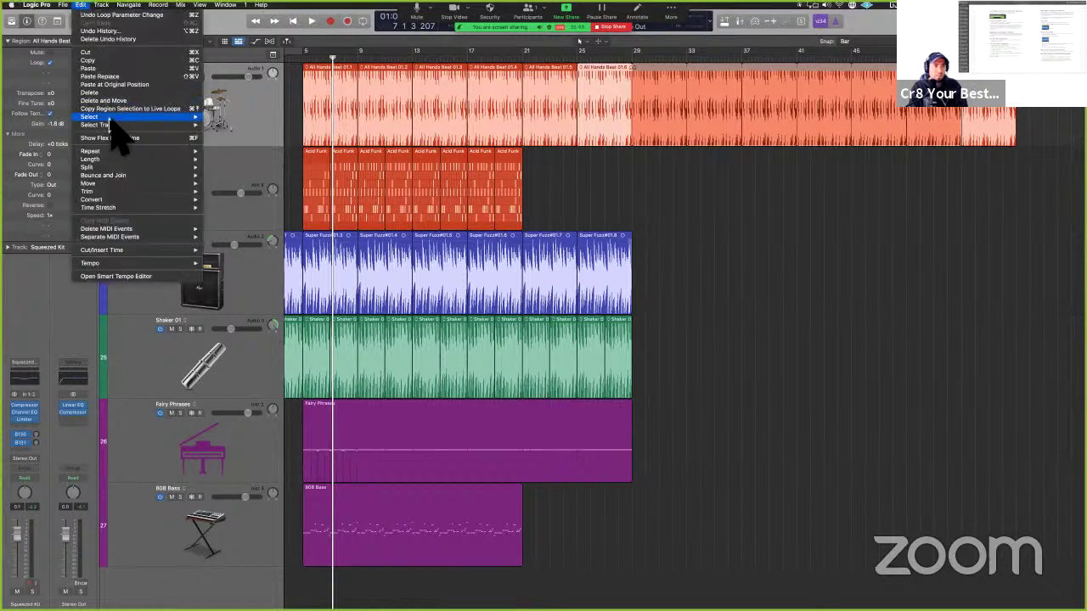
mouse_move(110, 119)
mouse_move(140, 199)
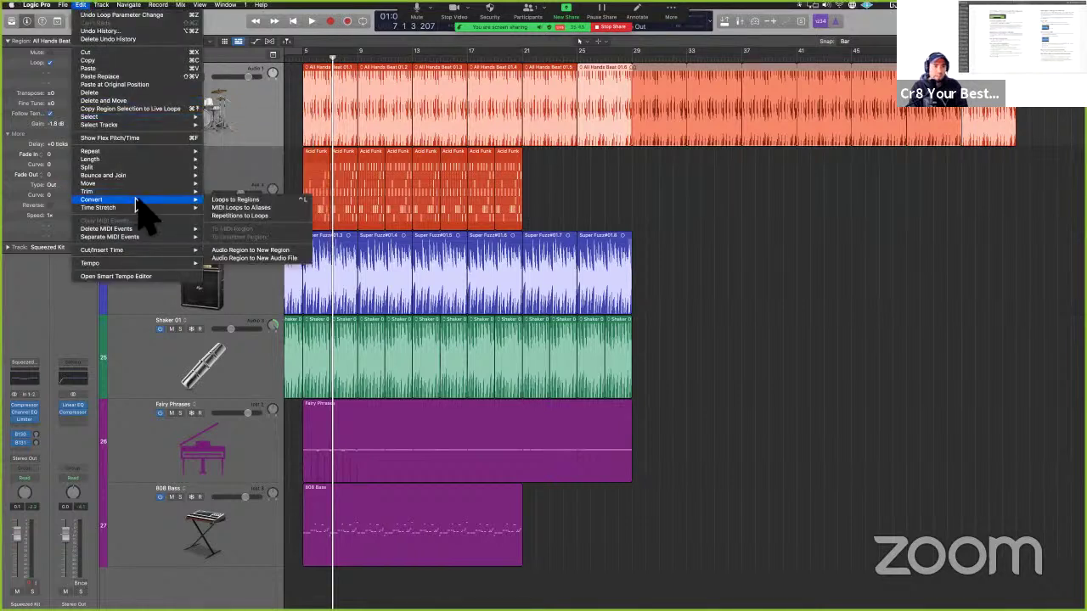
left_click(277, 209)
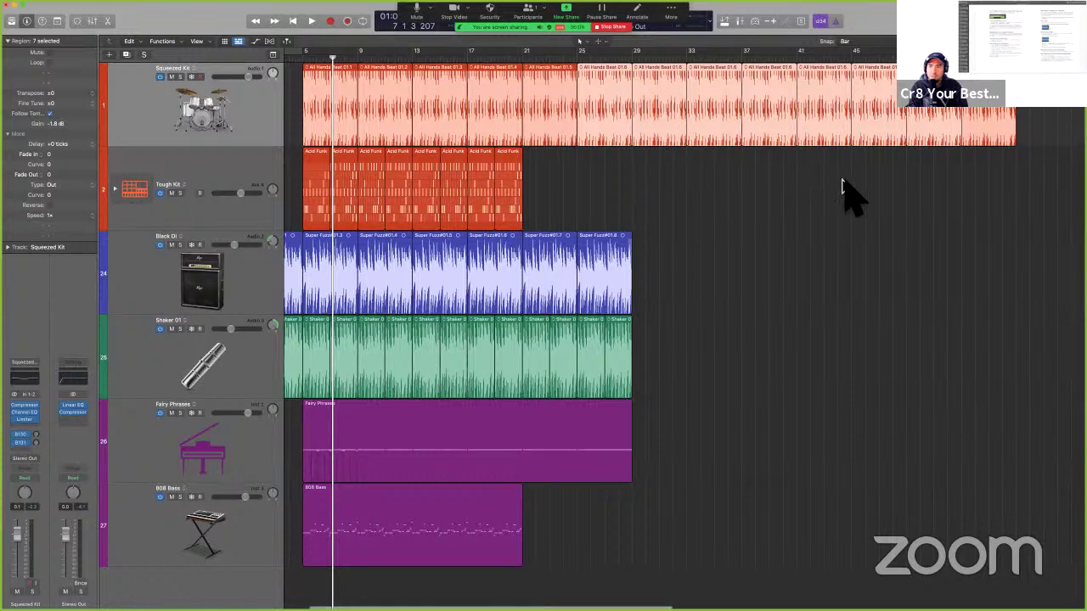
Give the All Hands Beat region at bar 21 a fade-out of about 9536, and select the seven converted regions starting at bar 25.
key("comma")
scroll(842, 180, "up", 5)
scroll(842, 180, "right", 2)
key("slash")
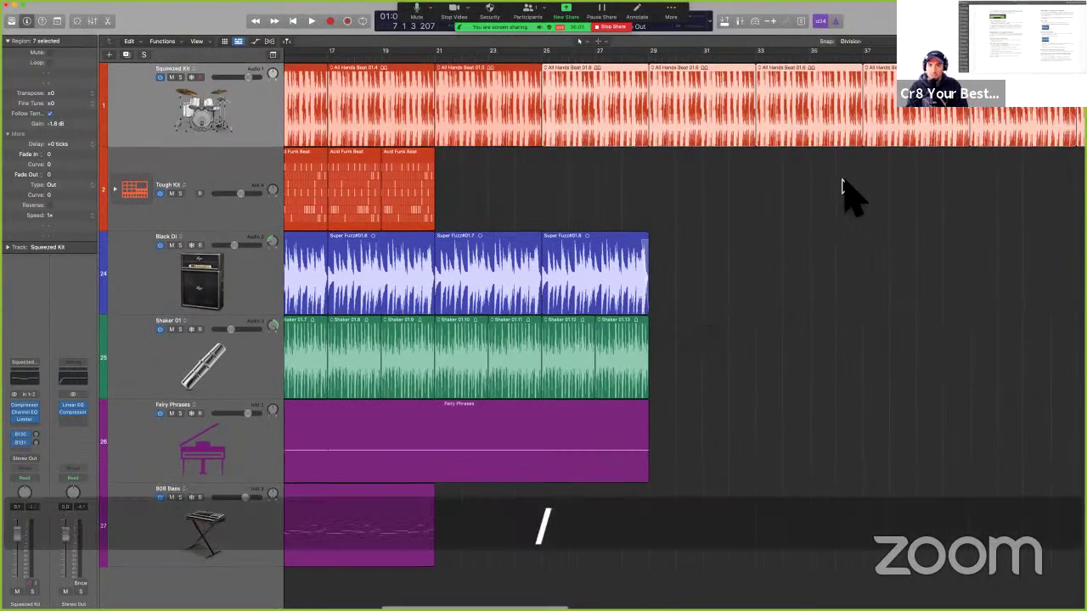
scroll(842, 185, "down", 5)
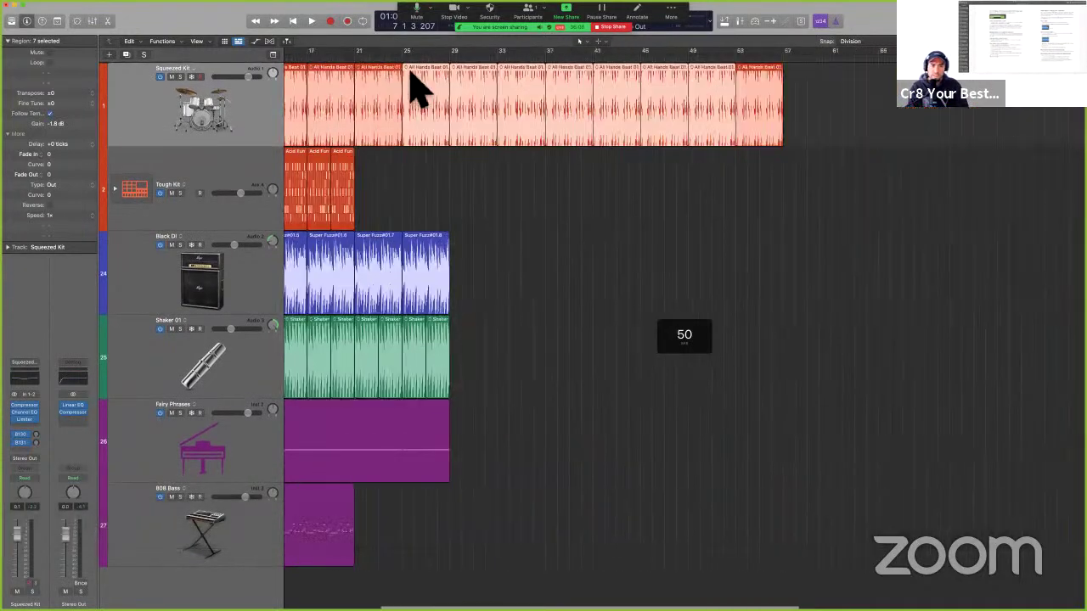
left_click(380, 85)
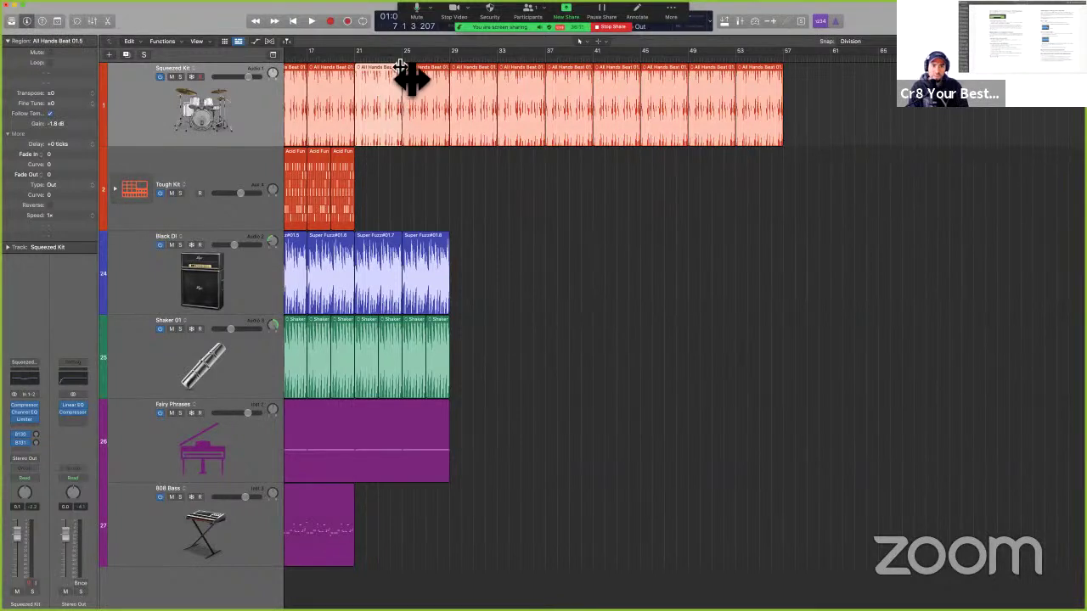
left_click_drag(380, 66, 368, 66)
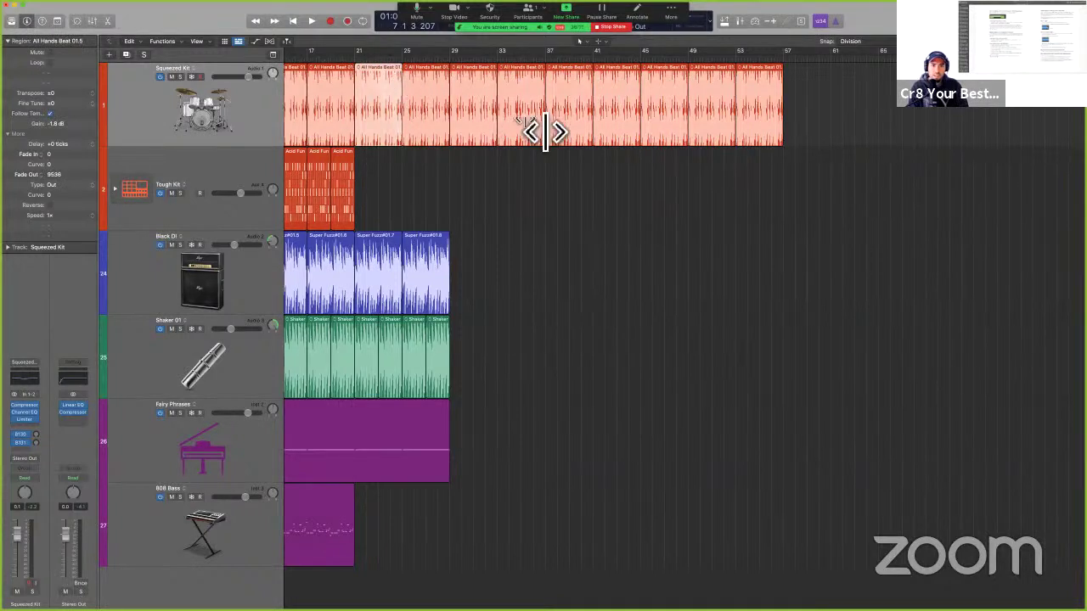
left_click_drag(724, 196, 405, 89)
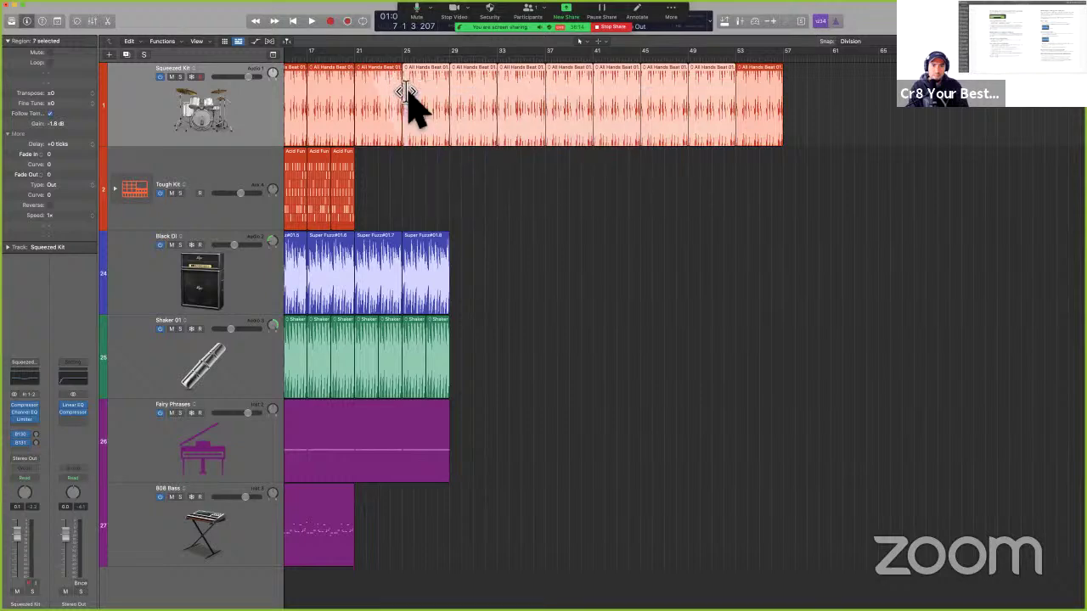
scroll(441, 164, "up", 5)
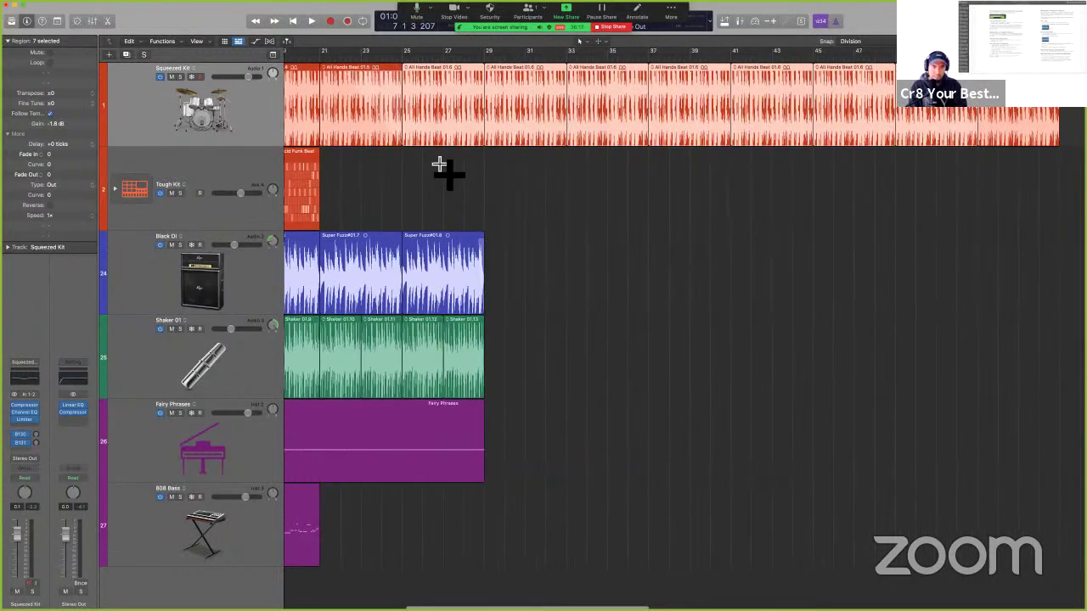
Undo the fade and the loop conversion on the Squeezed Kit track, and clear the region selection.
key("super+z")
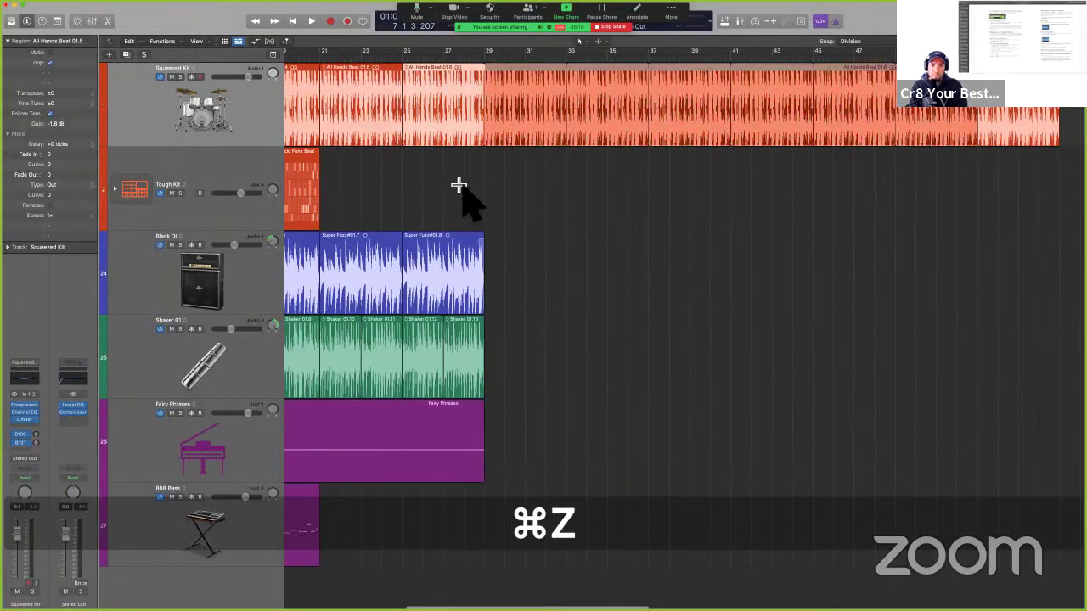
key("super+z")
key("shift+super+z")
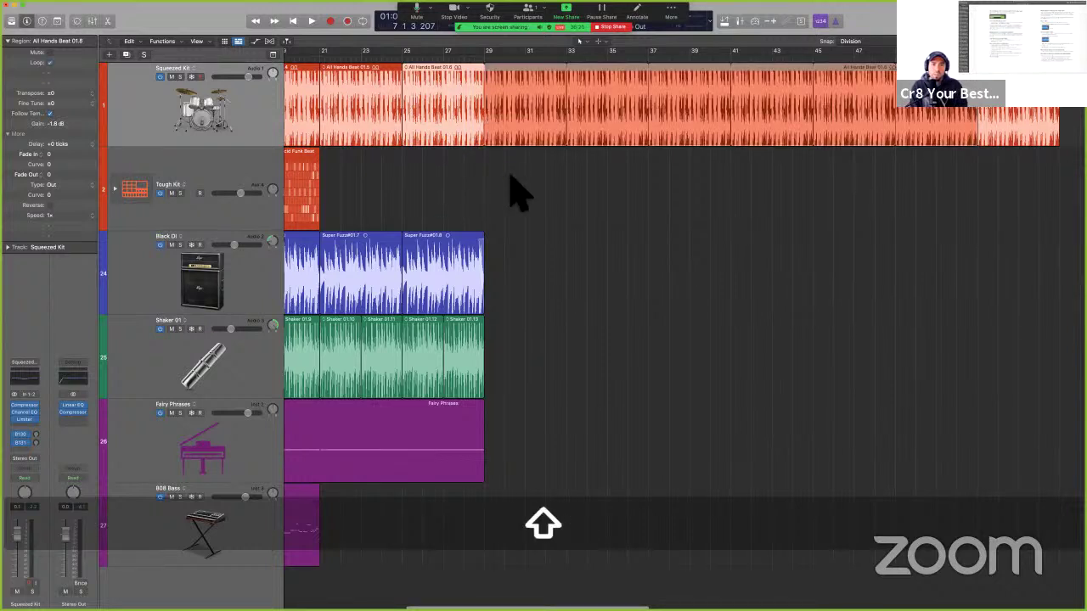
left_click(454, 117)
mouse_move(126, 7)
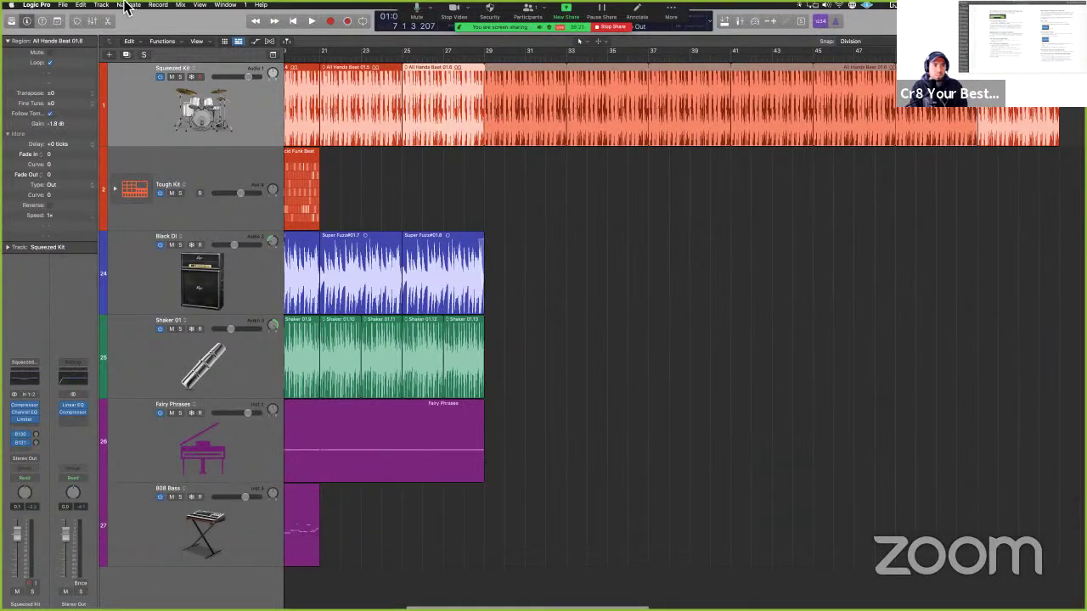
left_click(521, 171)
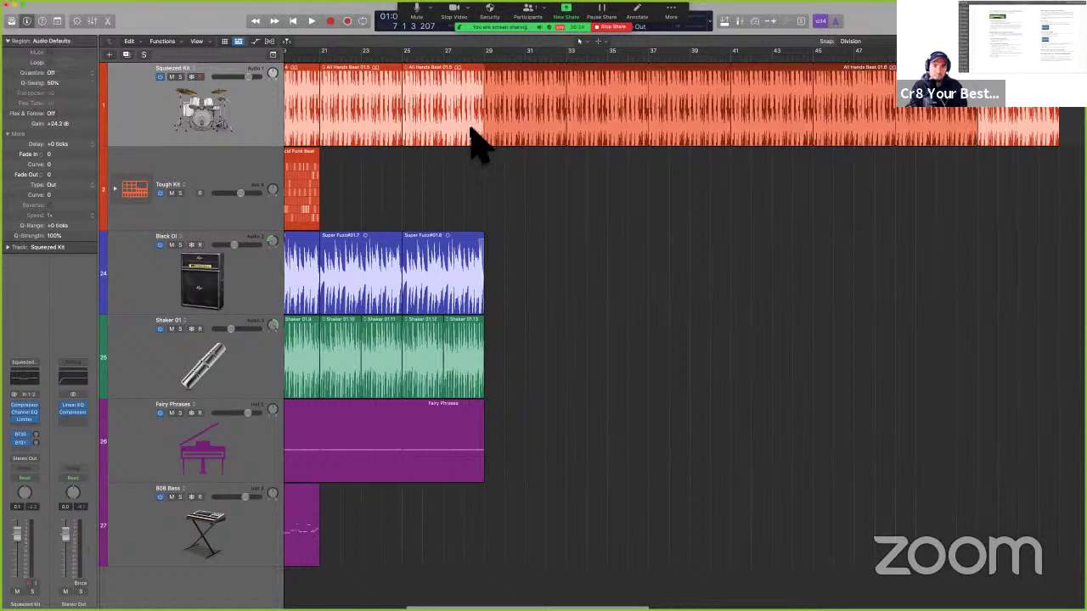
Convert the looped All Hands Beat region at bar 25 again, using MIDI Loops to Aliases.
left_click(466, 124)
left_click(80, 5)
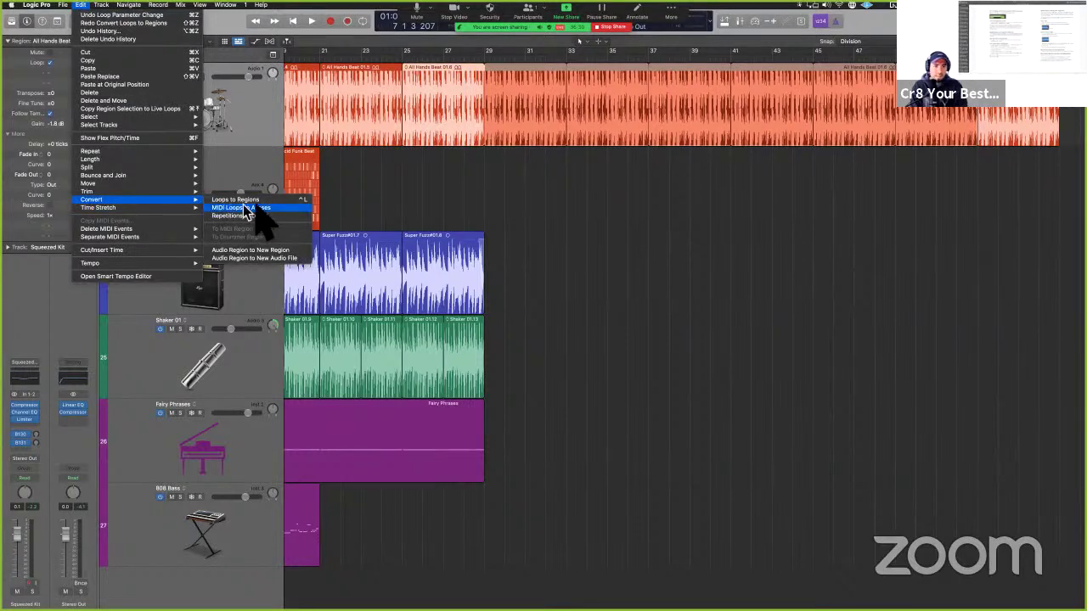
left_click(255, 207)
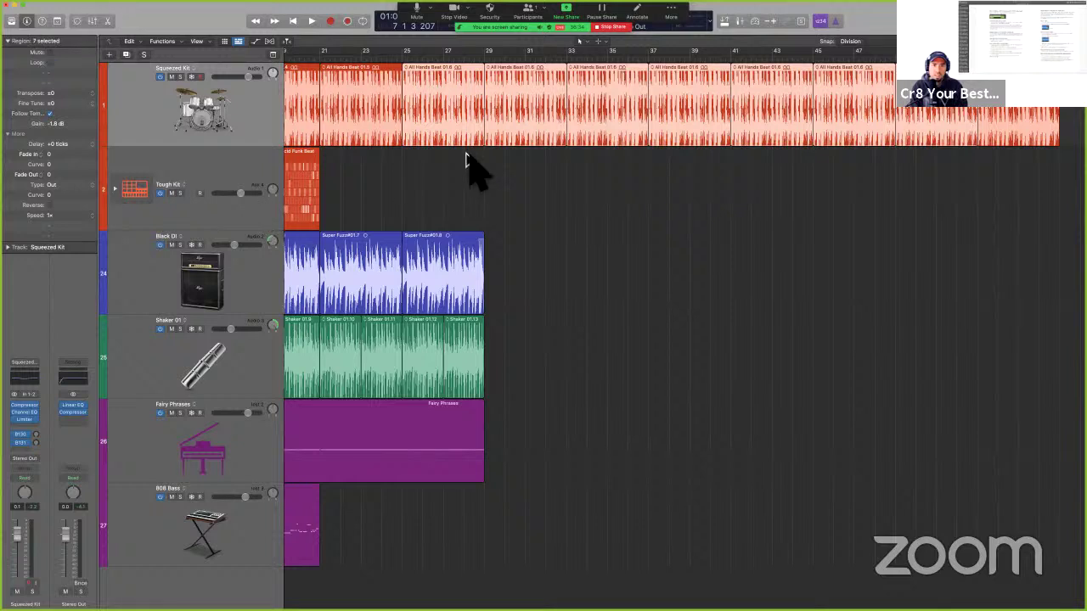
Try a fade at the start of the converted region at bar 25, check the following copies one by one, and undo the edit.
left_click(454, 115)
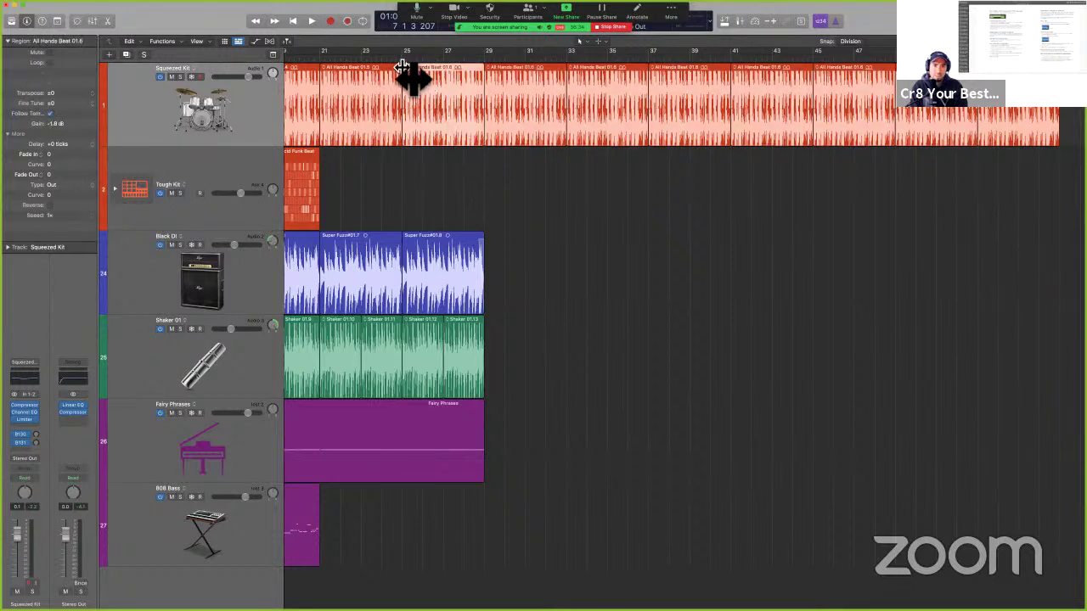
left_click_drag(402, 67, 441, 68)
left_click(546, 116)
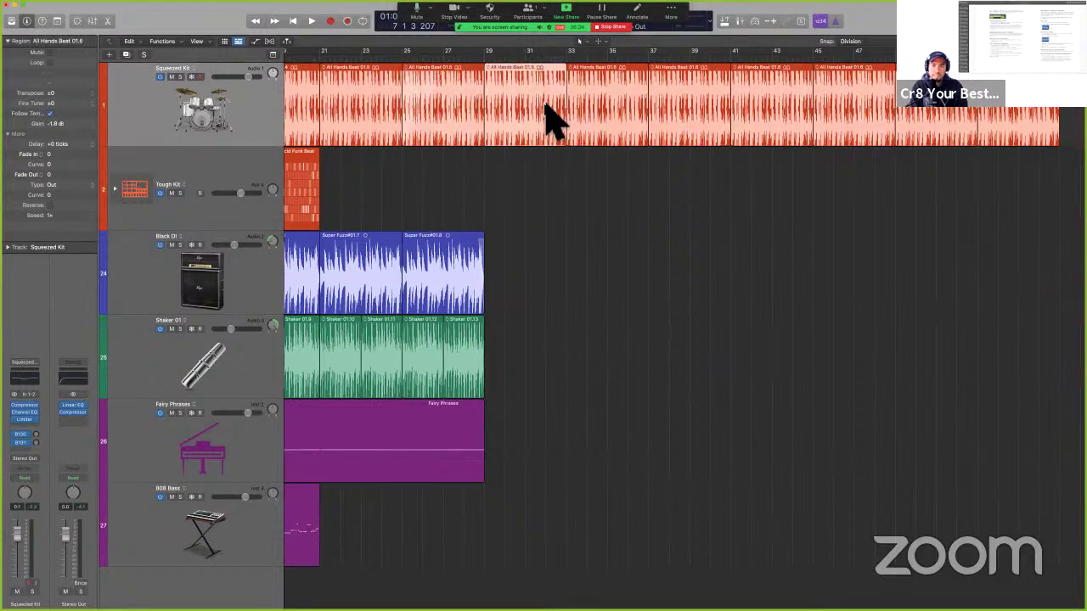
left_click(643, 121)
left_click(687, 122)
left_click(743, 127)
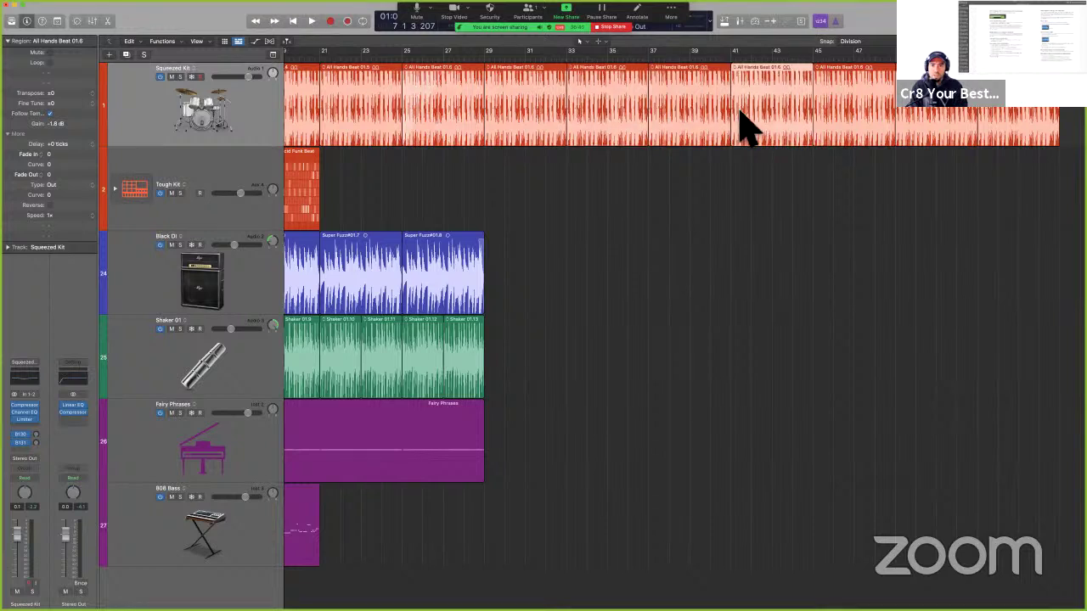
left_click(449, 121)
key("super+z")
Consult the User Guide, return to Logic Pro, delete the converted copies between bars 29 and 53, and loop the bar 25 region again.
key("ctrl+Left")
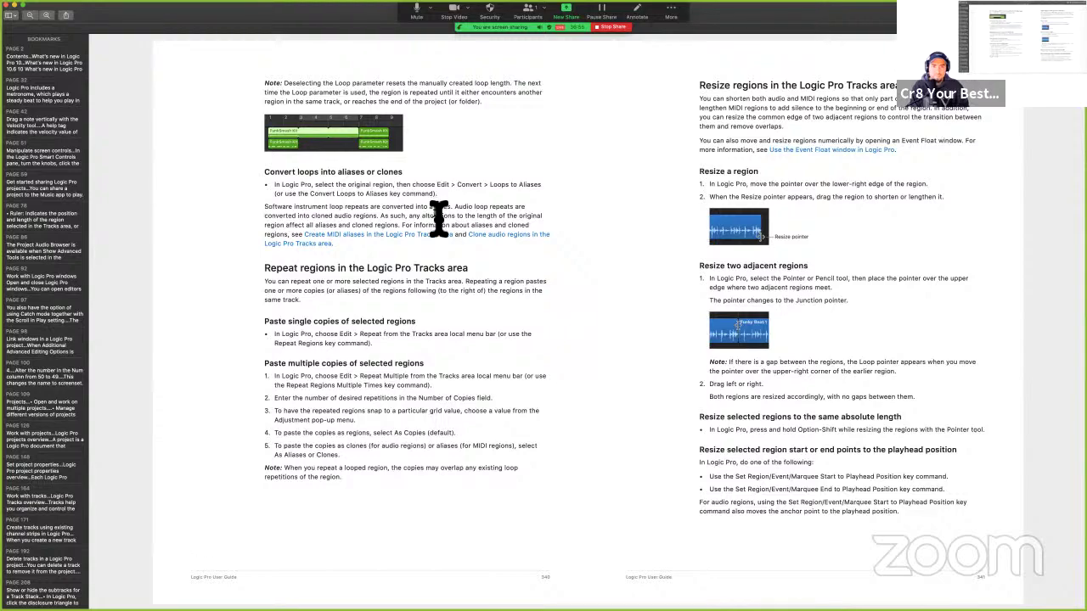
key("ctrl+Right")
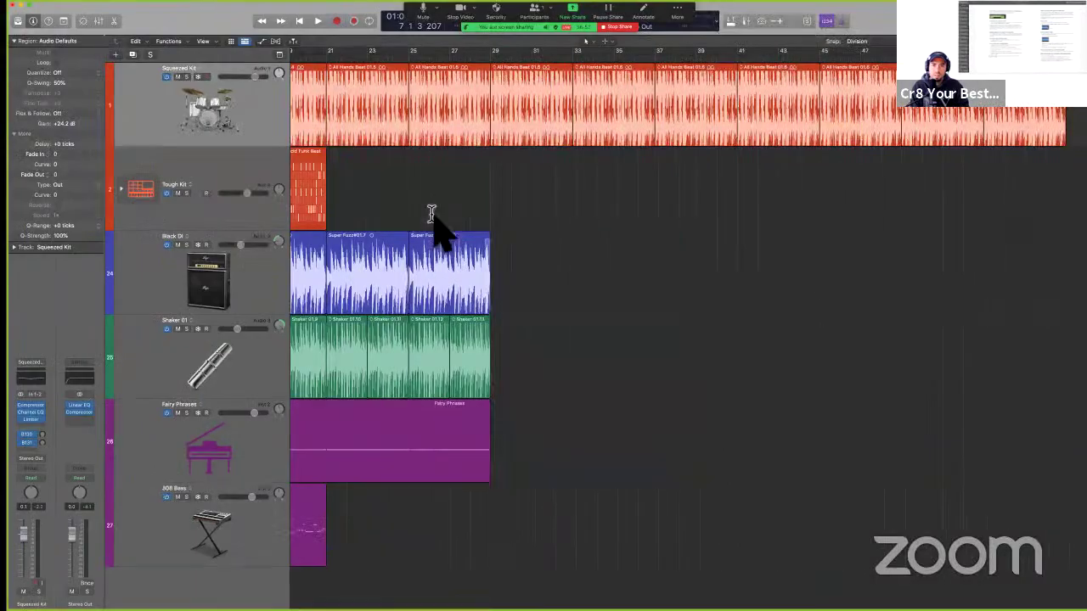
left_click(433, 144)
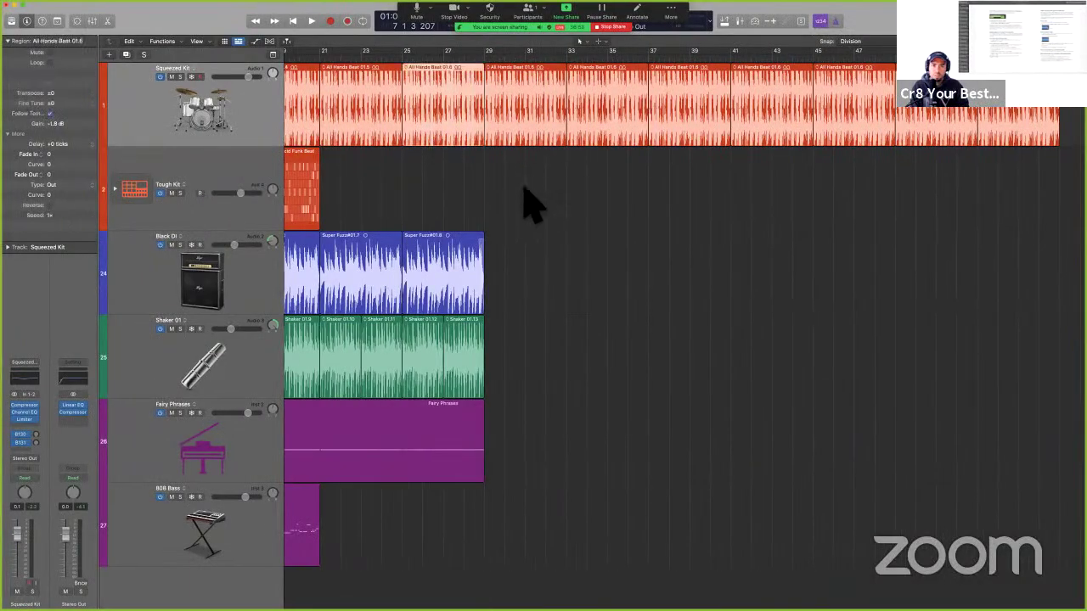
left_click_drag(528, 190, 922, 111)
key("BackSpace")
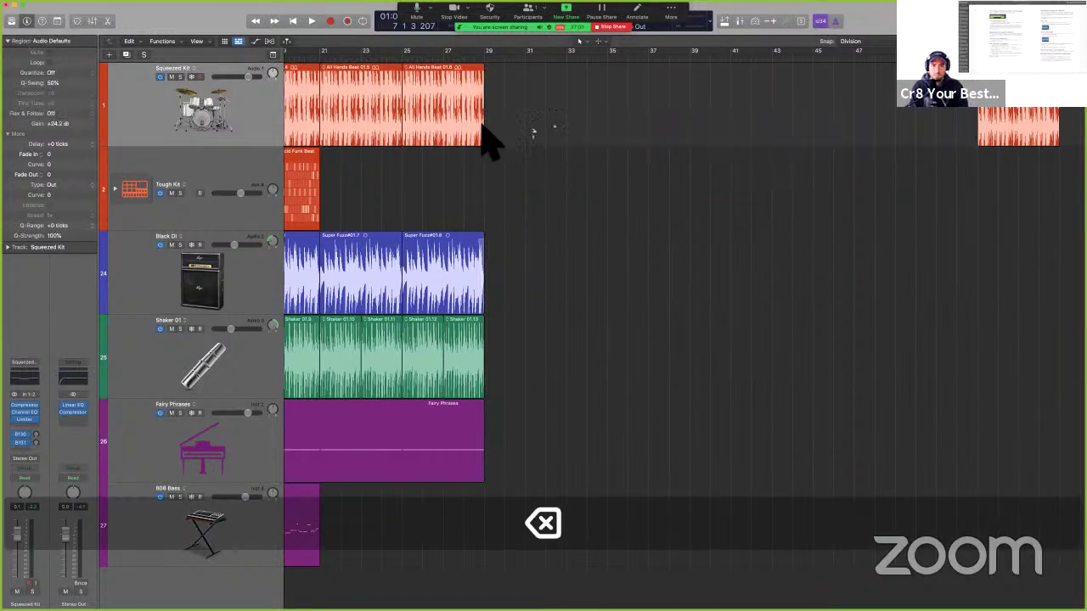
key("l")
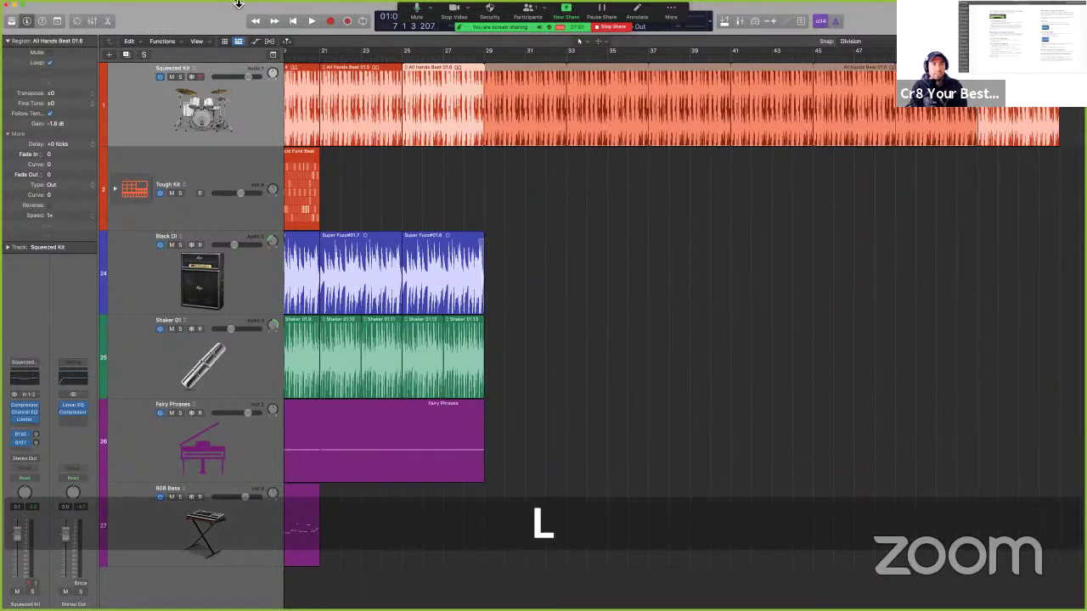
Examine the Convert options for the looped region, and reread the loop conversion section in the User Guide.
left_click(80, 5)
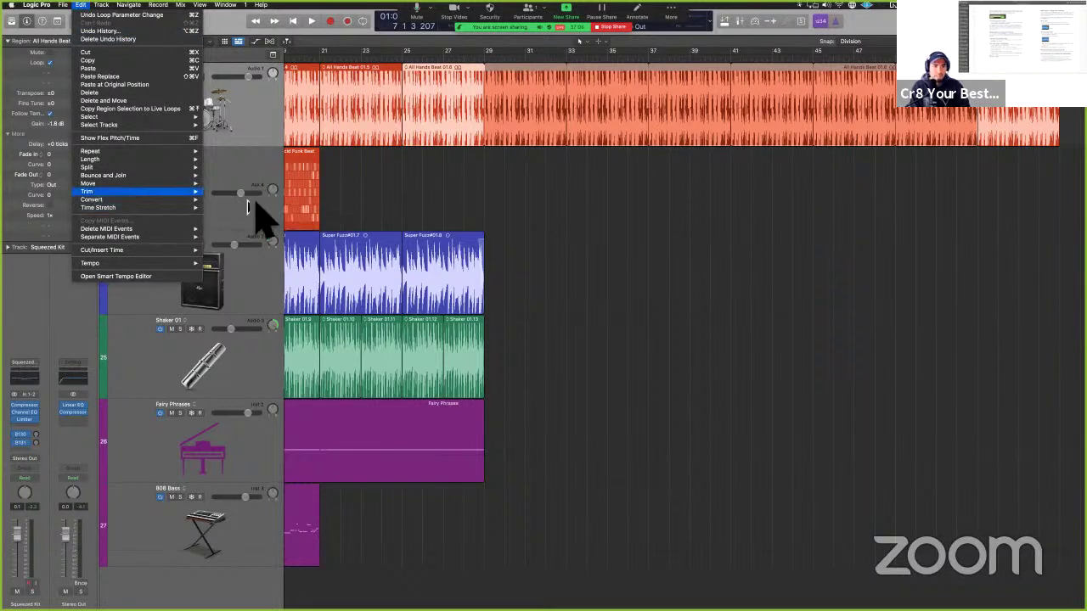
mouse_move(179, 211)
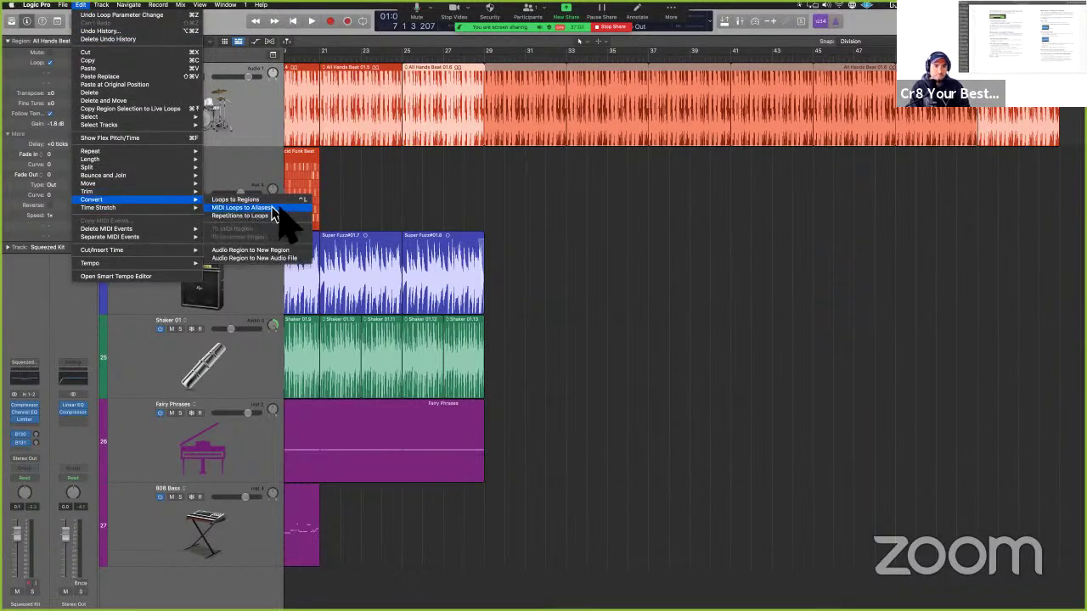
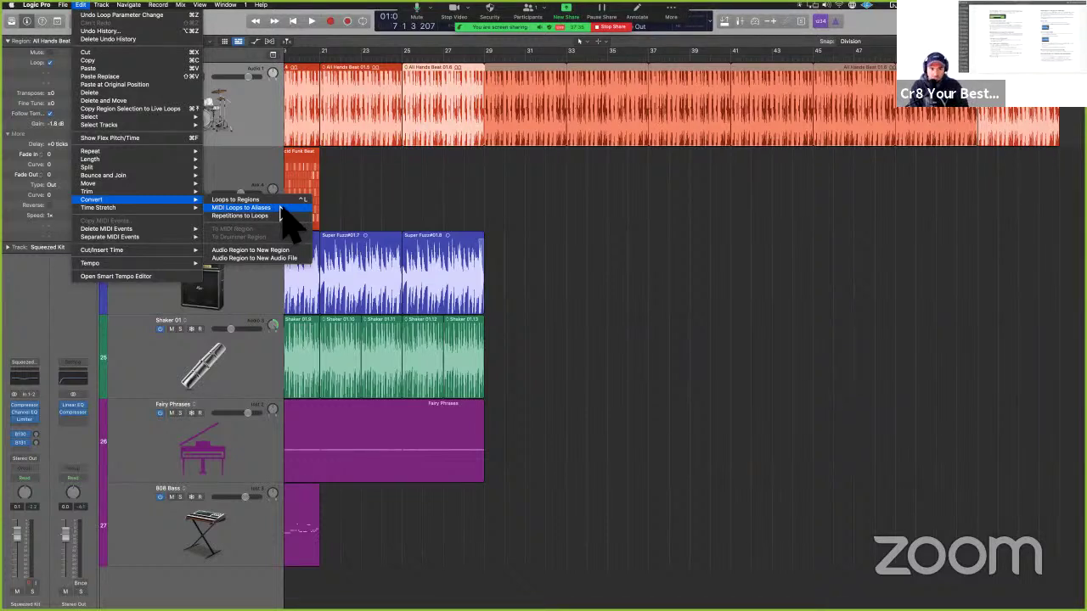
left_click(436, 154)
key("super+Tab")
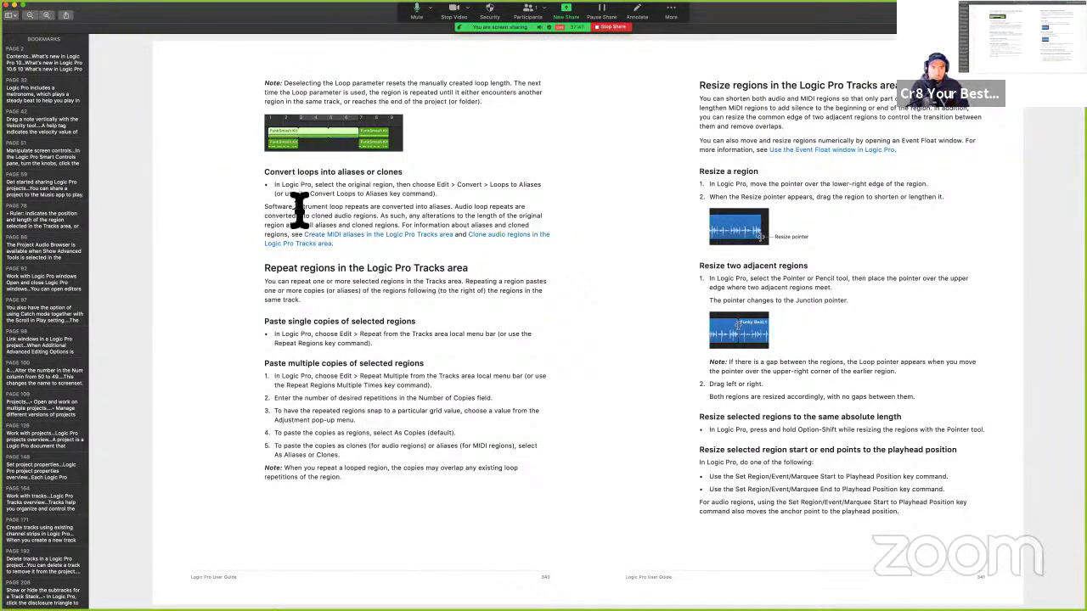
Switch to Logic Pro, convert the Acid Funk Beat region at bar 19 to a MIDI region, and copy it to bar 37.
key("ctrl+Right")
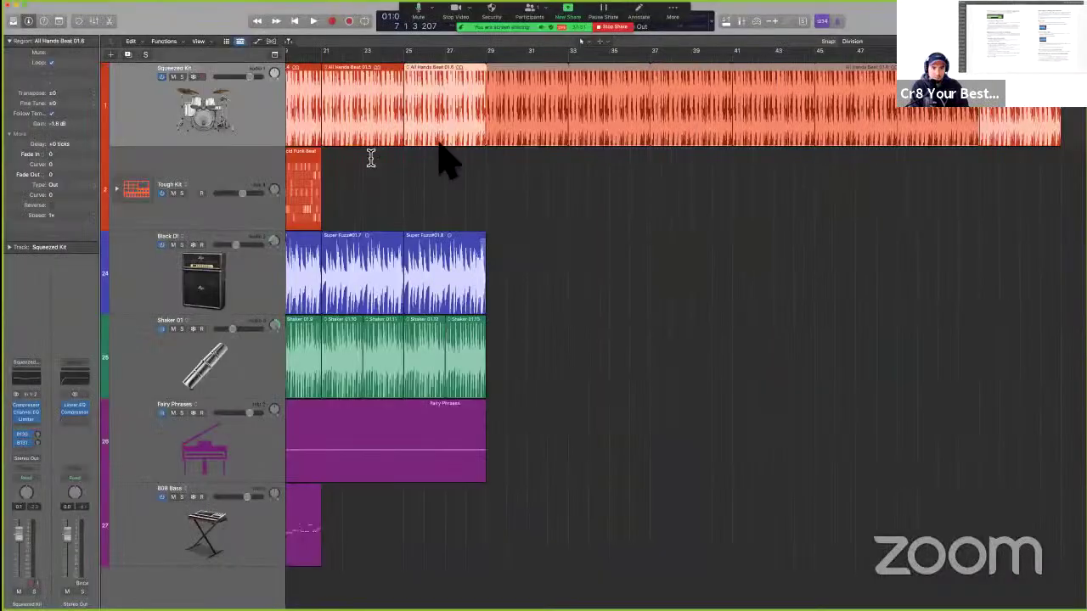
scroll(329, 208, "left", 3)
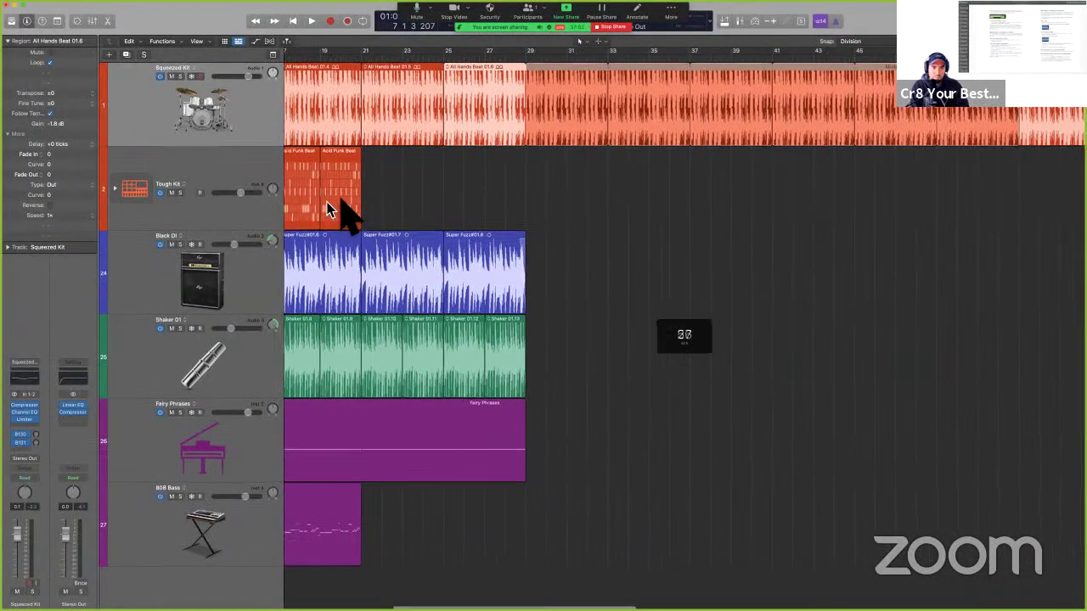
right_click(341, 201)
left_click(362, 204)
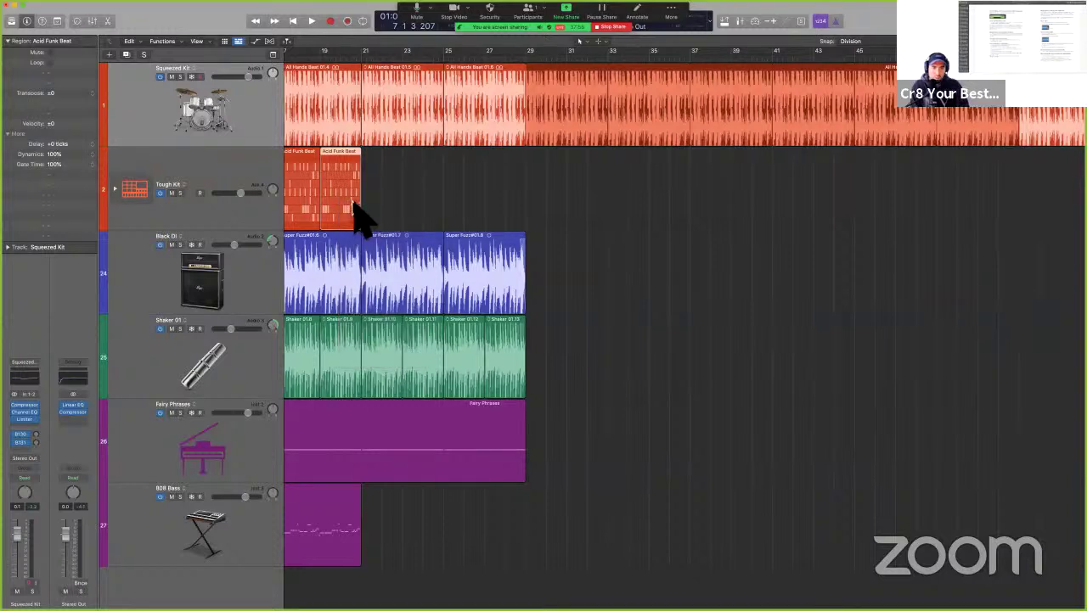
left_click(359, 213)
mouse_move(710, 221)
left_mouse_down()
mouse_move(728, 226)
mouse_move(718, 223)
left_mouse_up()
key("alt")
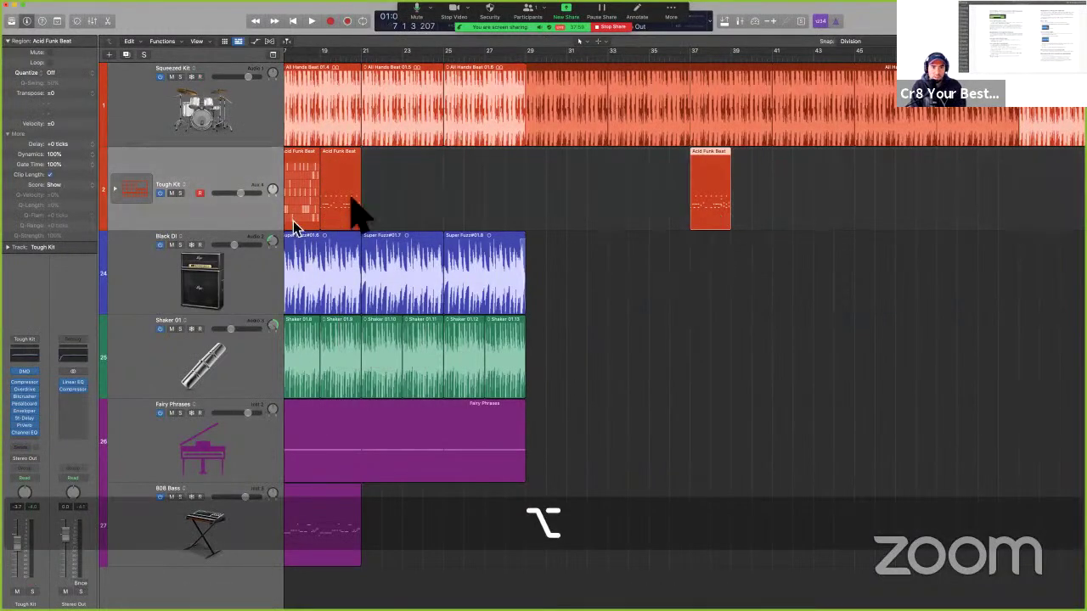
Loop the Acid Funk Beat region at bar 19 up to bar 37 and convert its repeats using MIDI Loops to Aliases.
left_click(348, 202)
key("l")
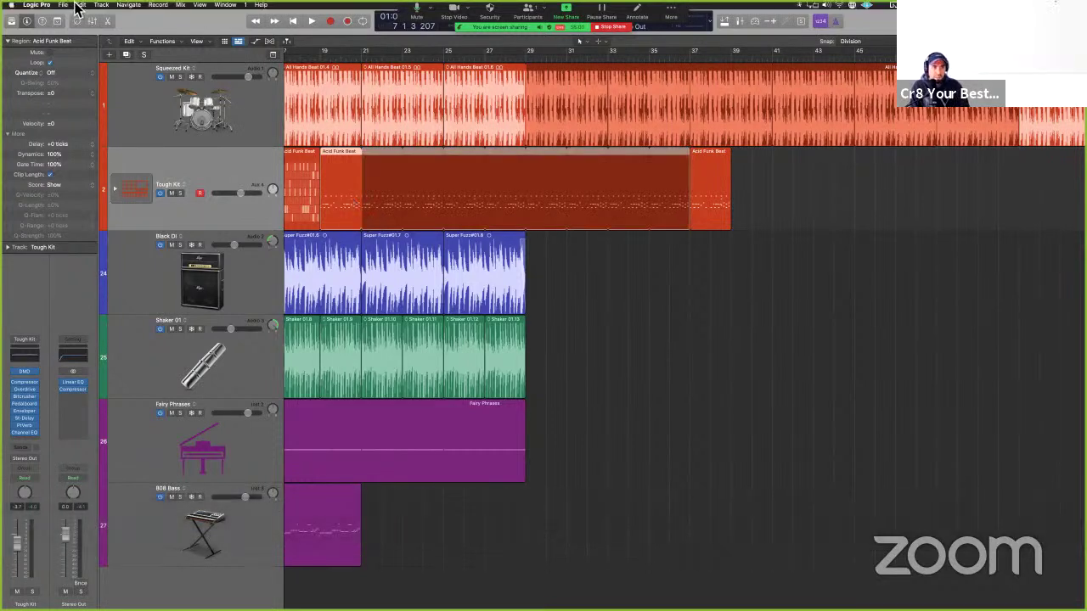
left_click(80, 4)
mouse_move(166, 170)
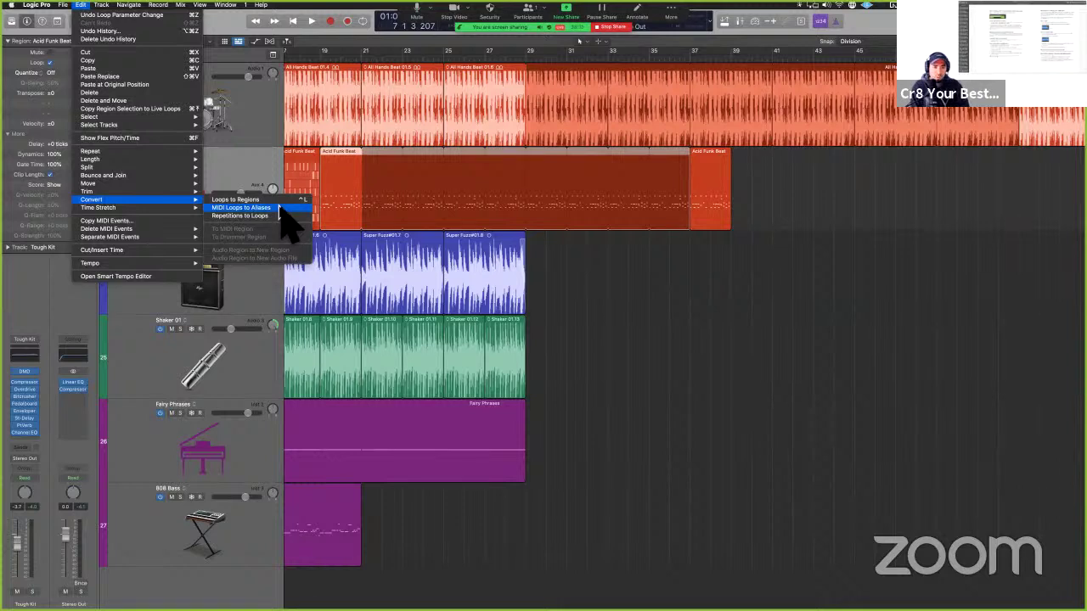
left_click(280, 208)
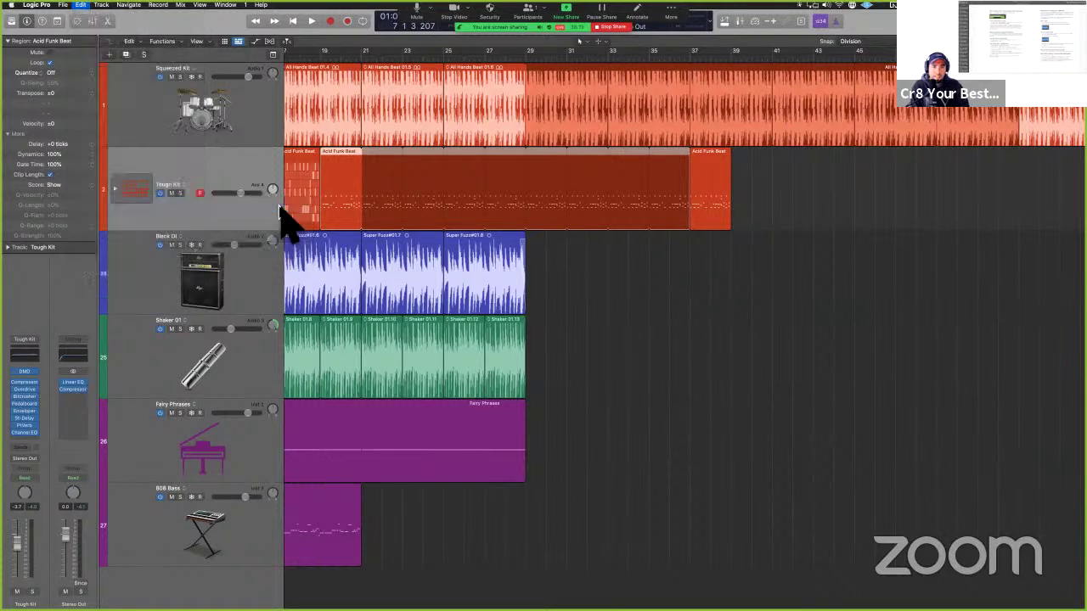
left_click(582, 289)
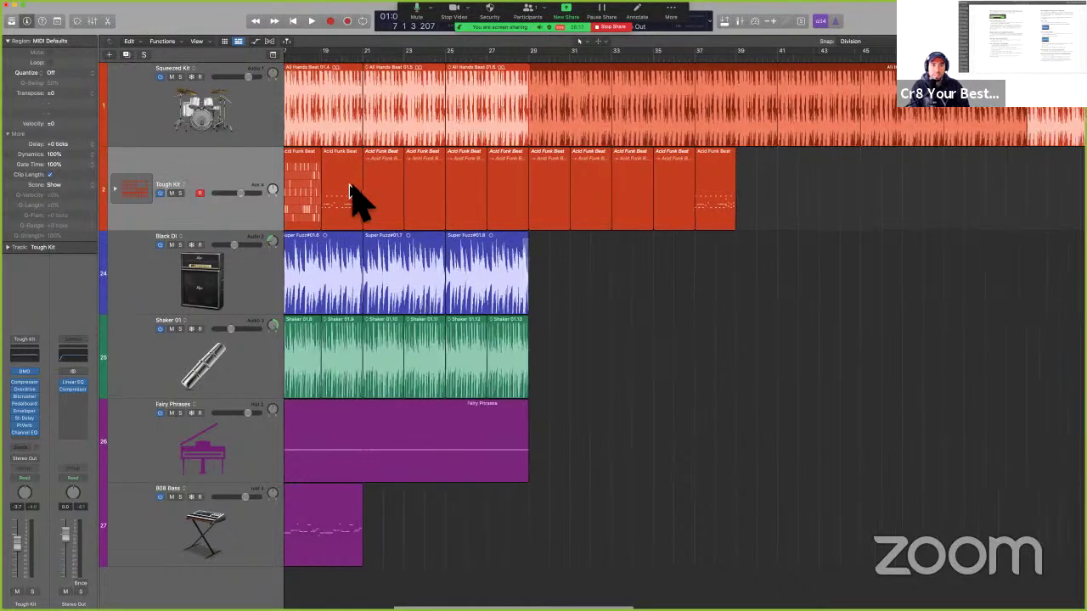
Mute the original Acid Funk Beat region at bar 19 and select its first alias at bar 21.
key("super+Right")
key("super+Right")
left_click(411, 195)
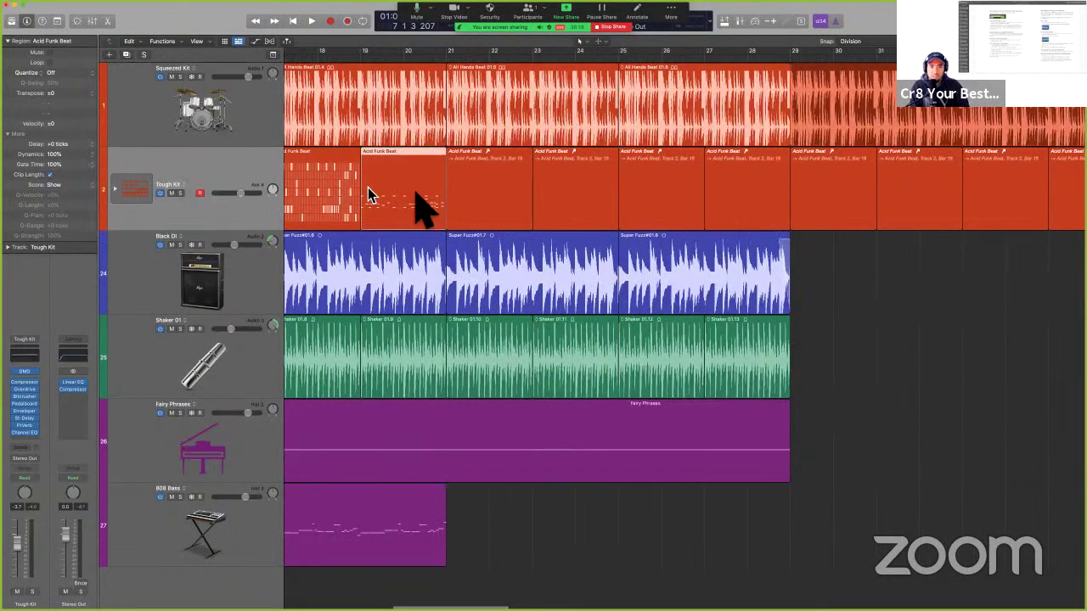
key("ctrl+m")
left_click(481, 197)
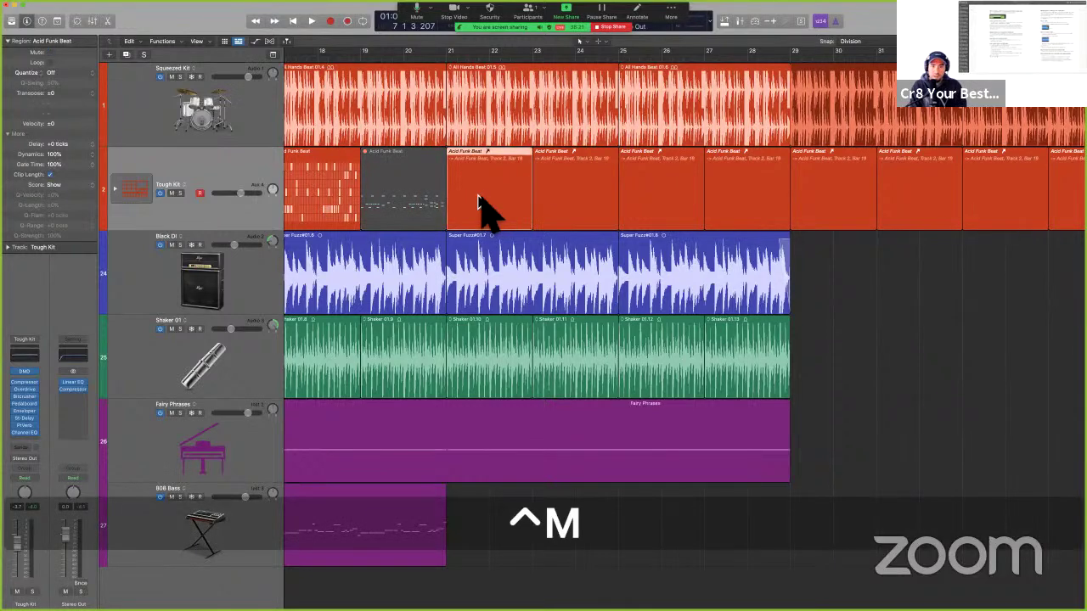
Solo the Tough Kit track and play from bar 20 into the alias at bar 21.
left_click(180, 194)
left_click(406, 57)
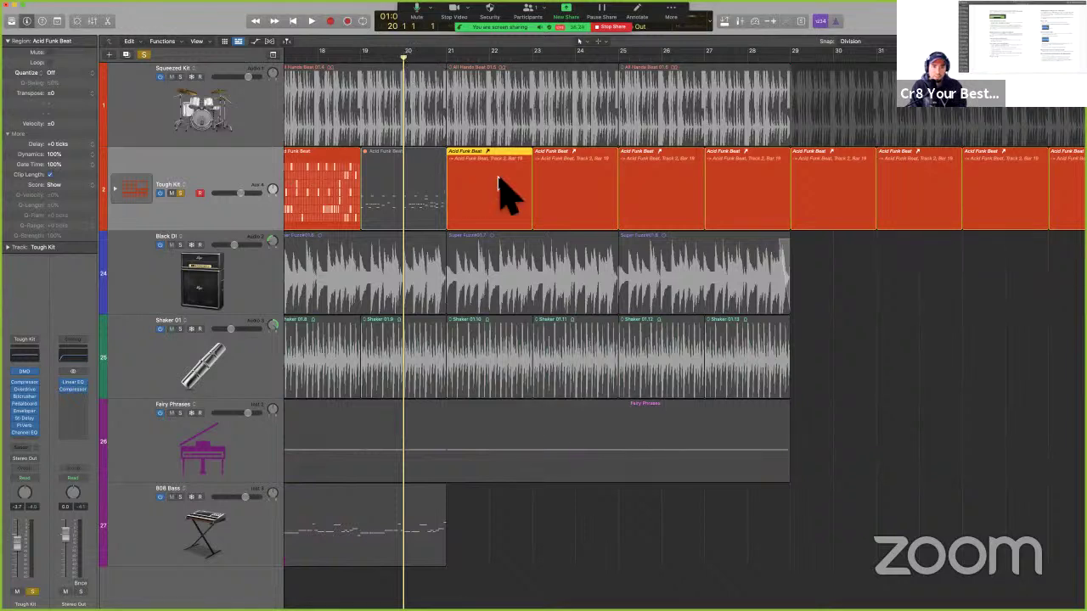
key("space")
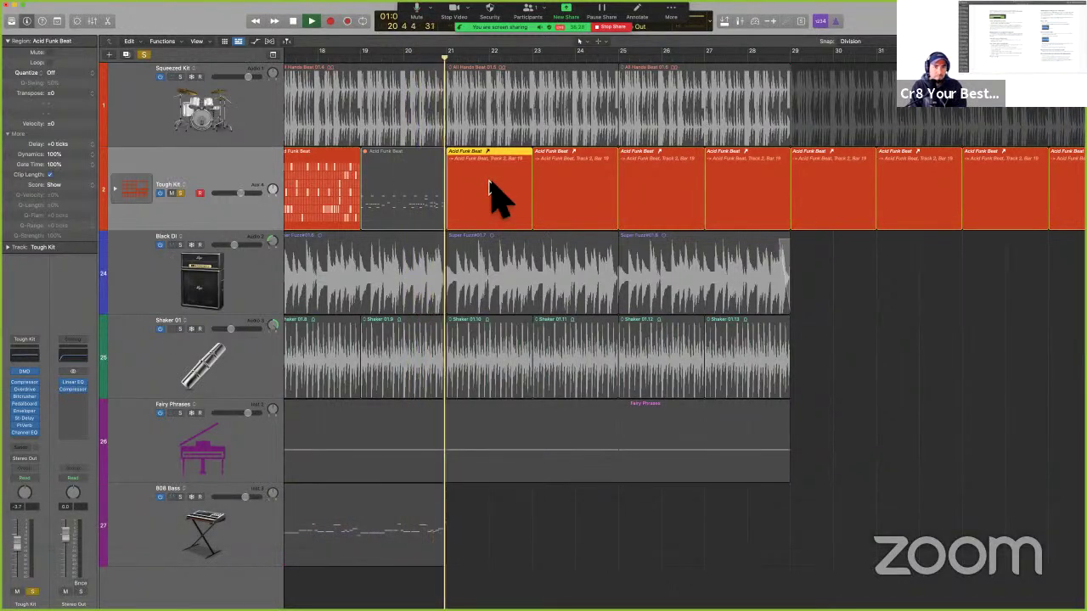
key("space")
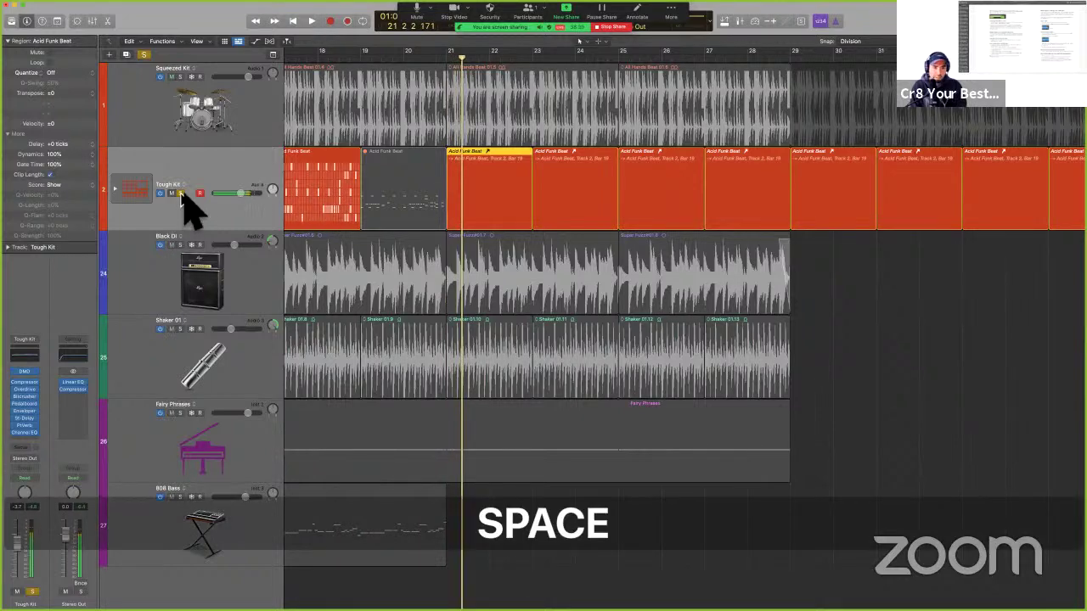
left_click(181, 193)
left_click(181, 193)
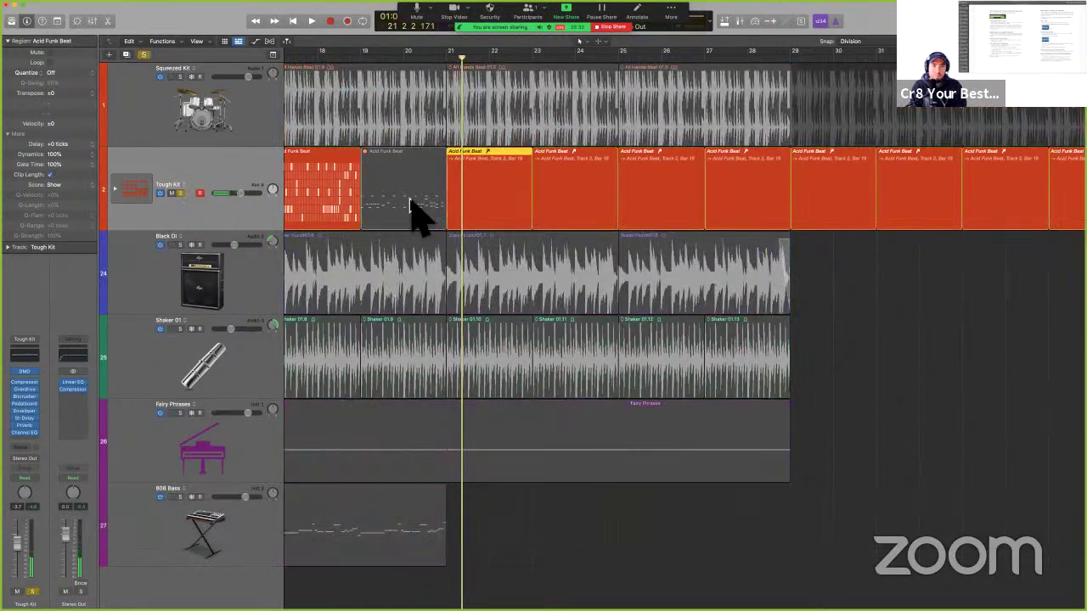
Mute all Hi-Hat 1 notes in the bar 19 region in the Piano Roll, and play the alias from bar 21.
left_click(410, 206)
double_click(411, 208)
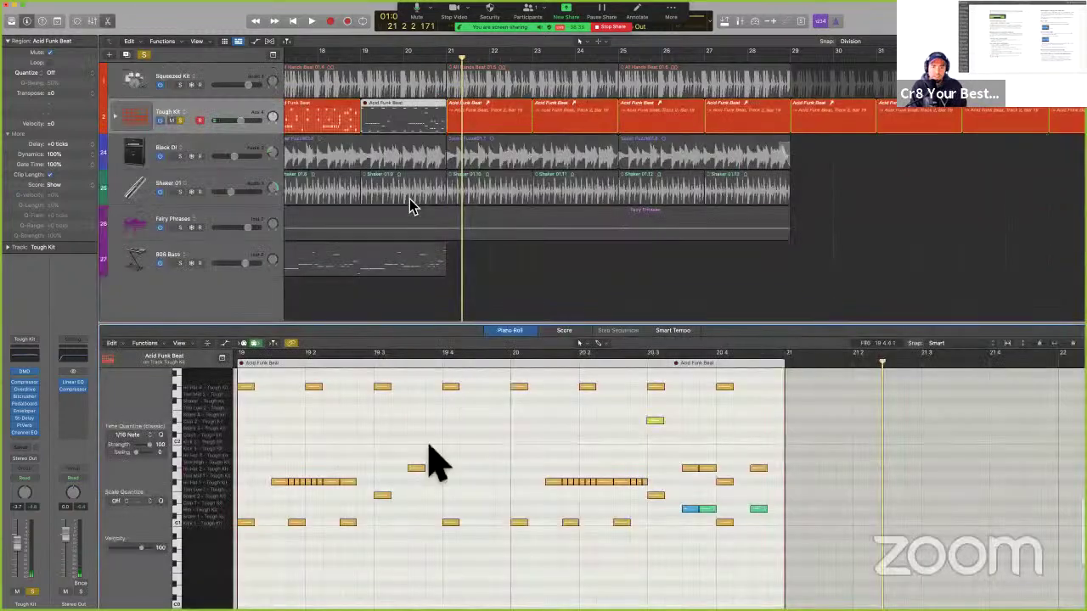
left_click(209, 483)
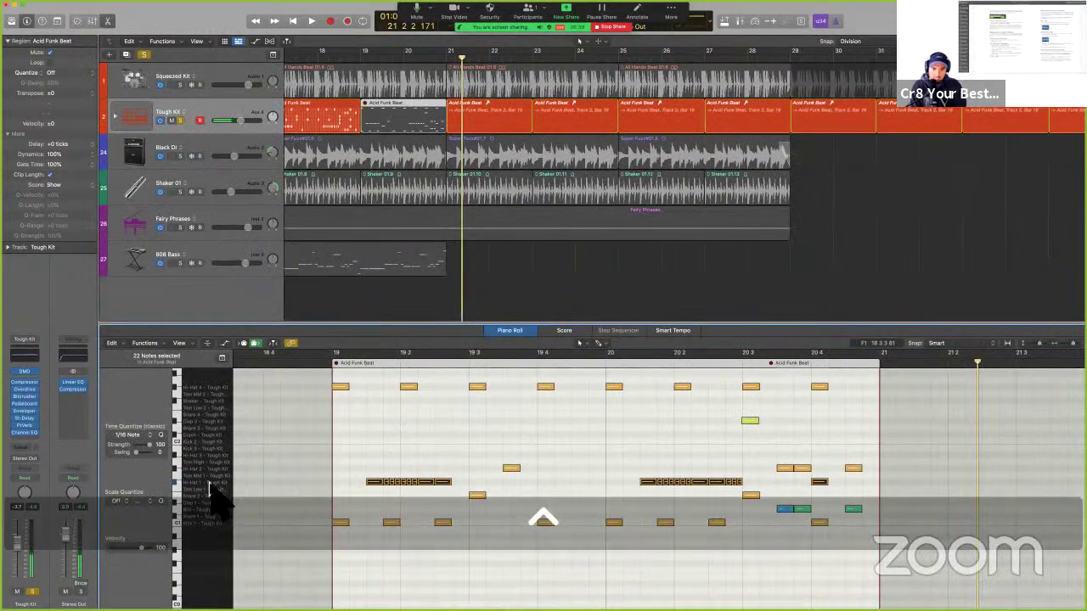
key("ctrl+m")
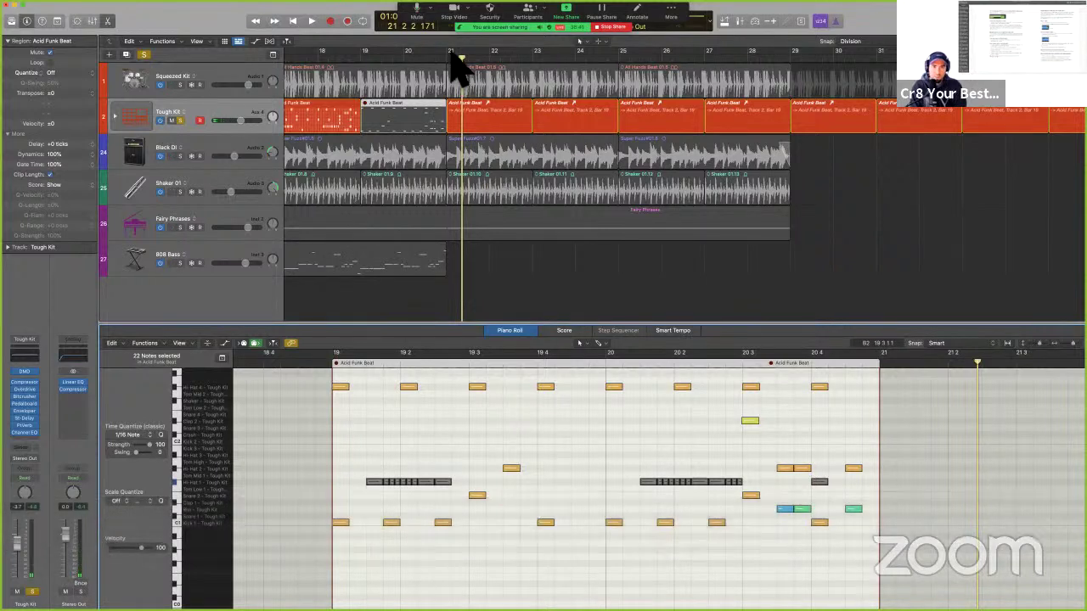
left_click(446, 58)
key("space")
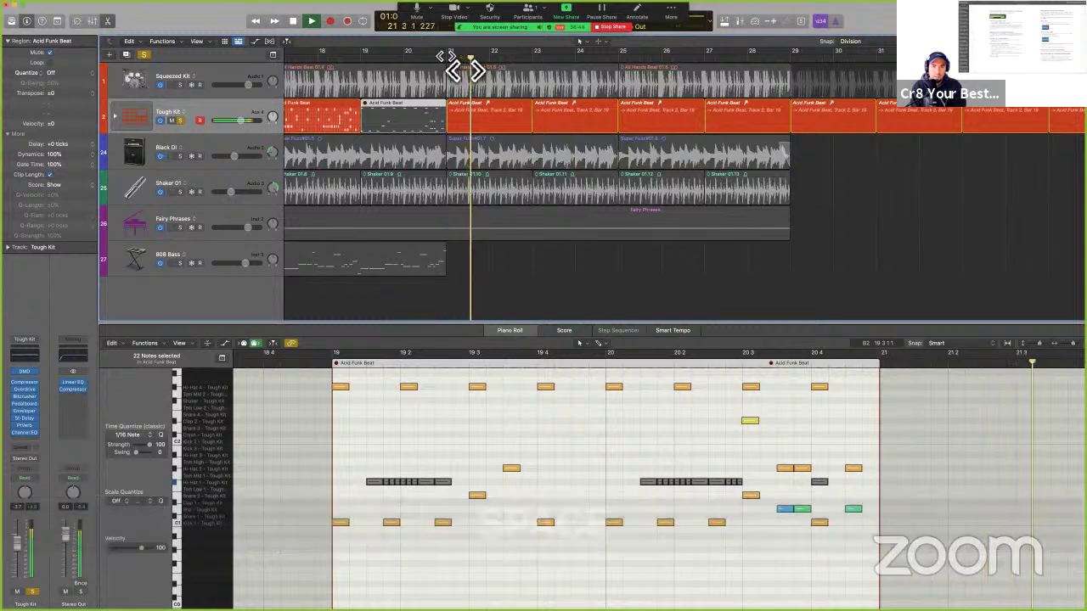
key("space")
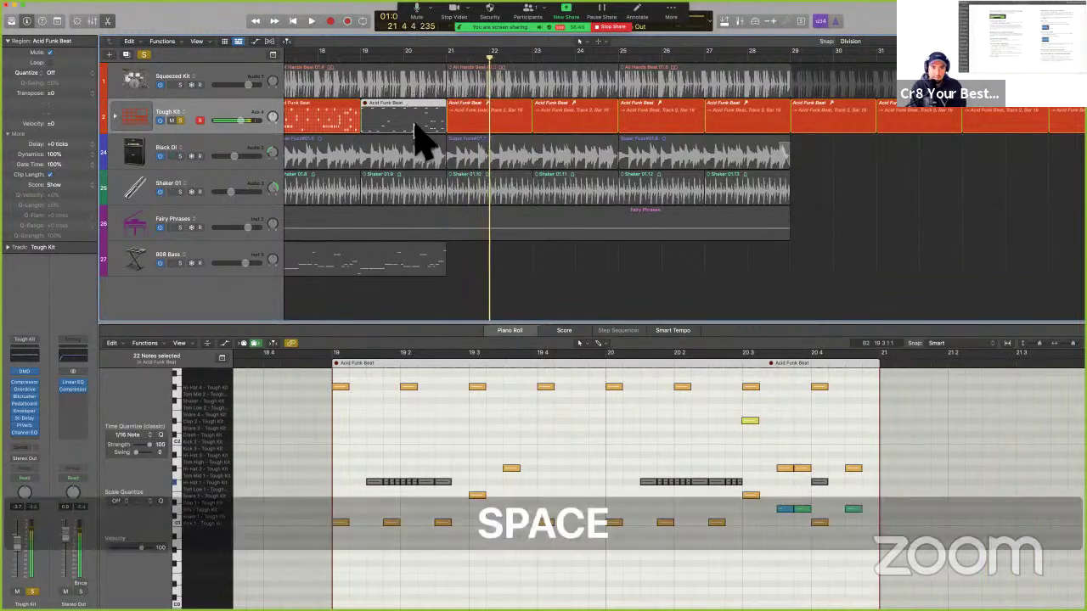
Unmute the Acid Funk Beat region at bar 19, compare it with the looped All Hands Beat region at bar 25, and mute it again.
left_click(404, 125)
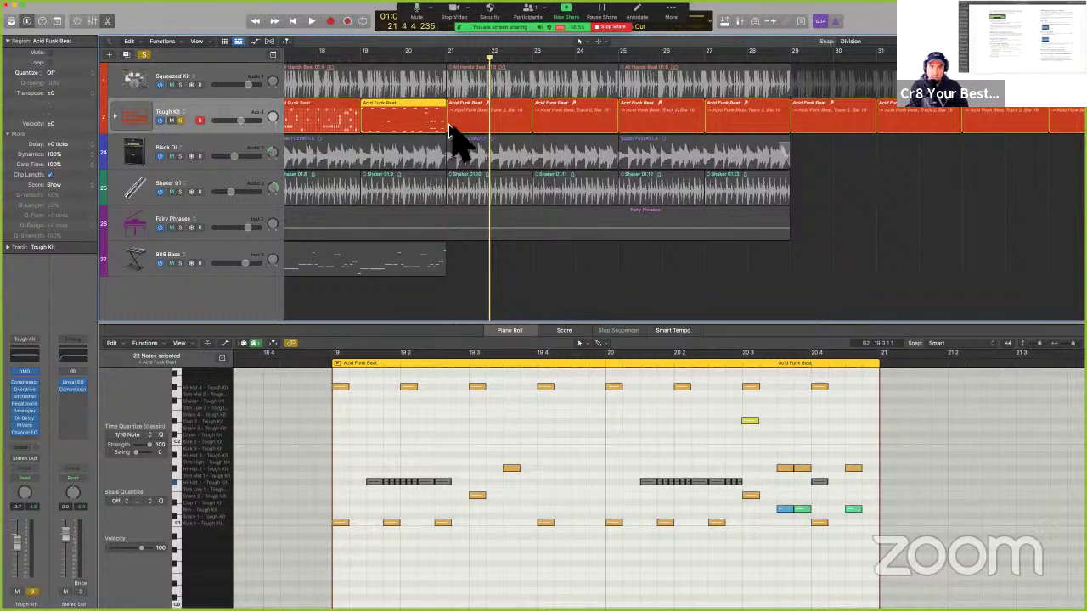
key("super+Left")
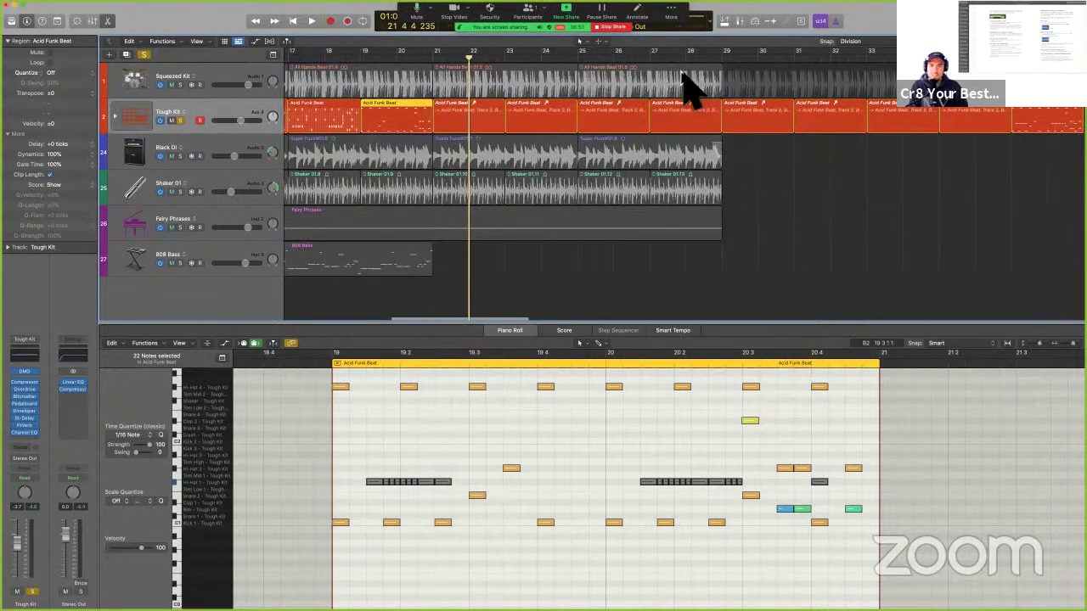
left_click(689, 85)
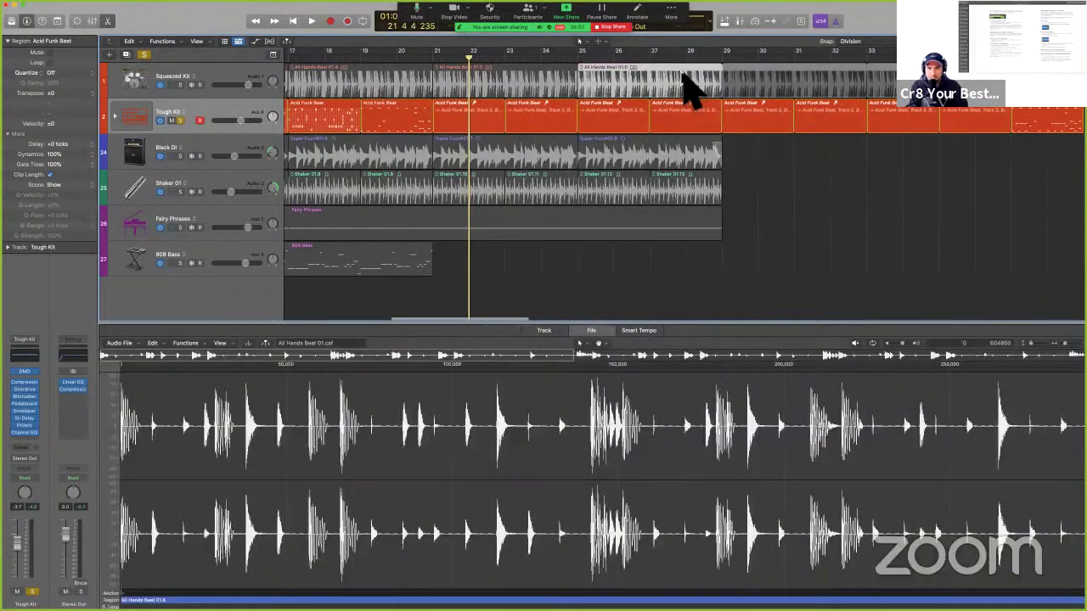
left_click(410, 123)
key("ctrl+m")
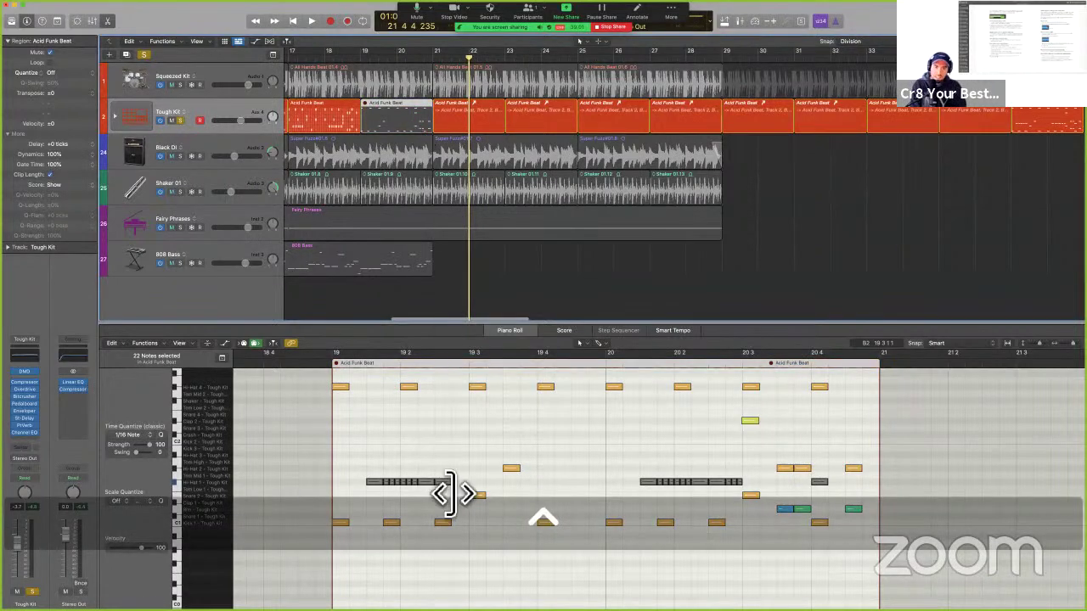
Unmute the Hi-Hat 1 notes and the Acid Funk Beat region at bar 19, and take the Tough Kit track off solo.
left_click_drag(365, 466, 455, 501)
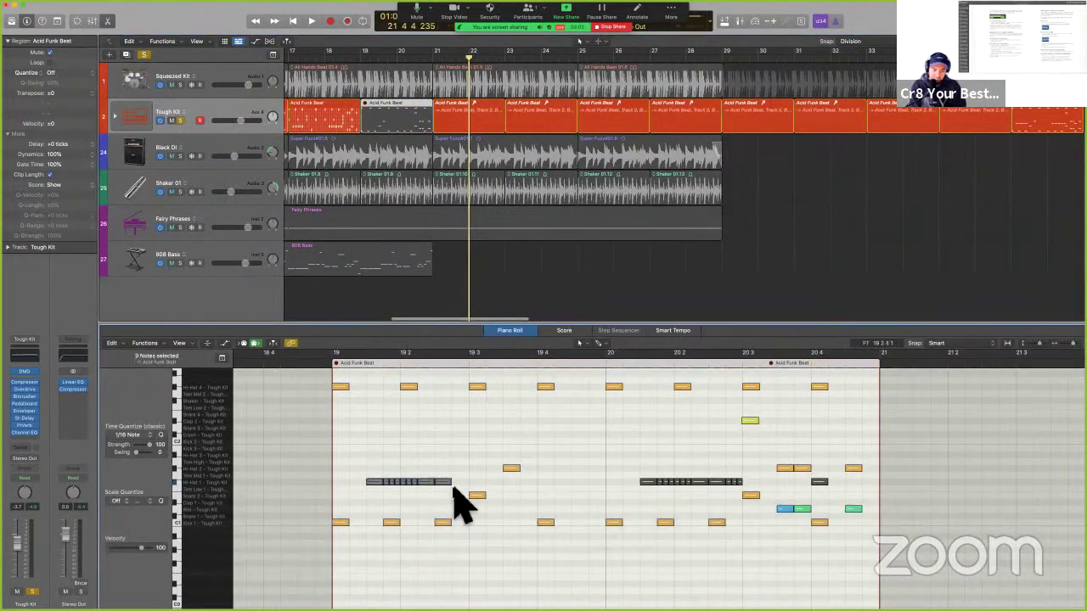
key("ctrl+m")
left_click_drag(624, 467, 750, 485)
key("p")
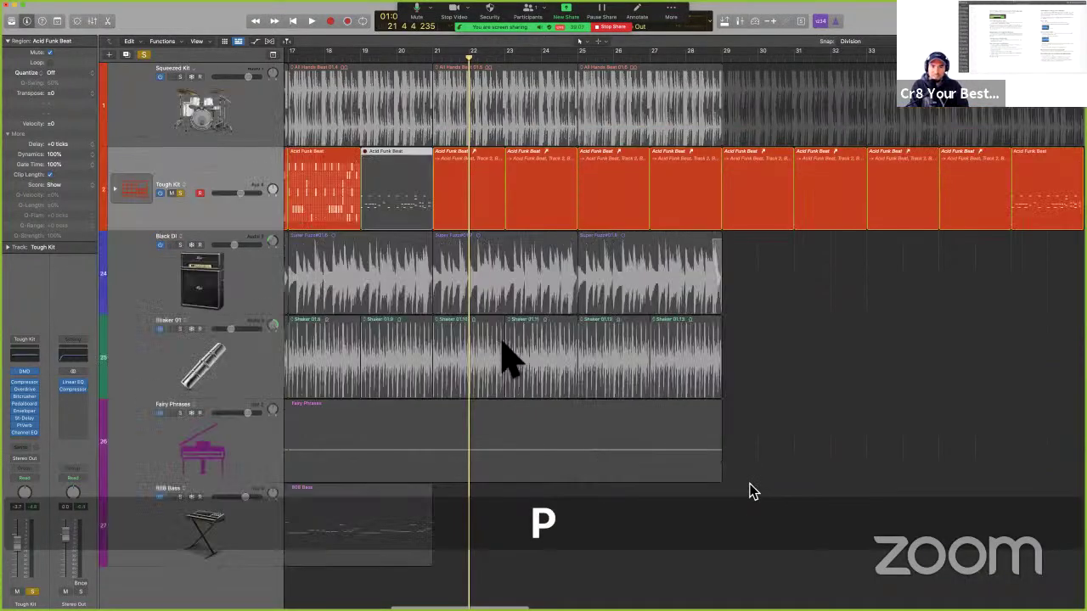
key("ctrl+m")
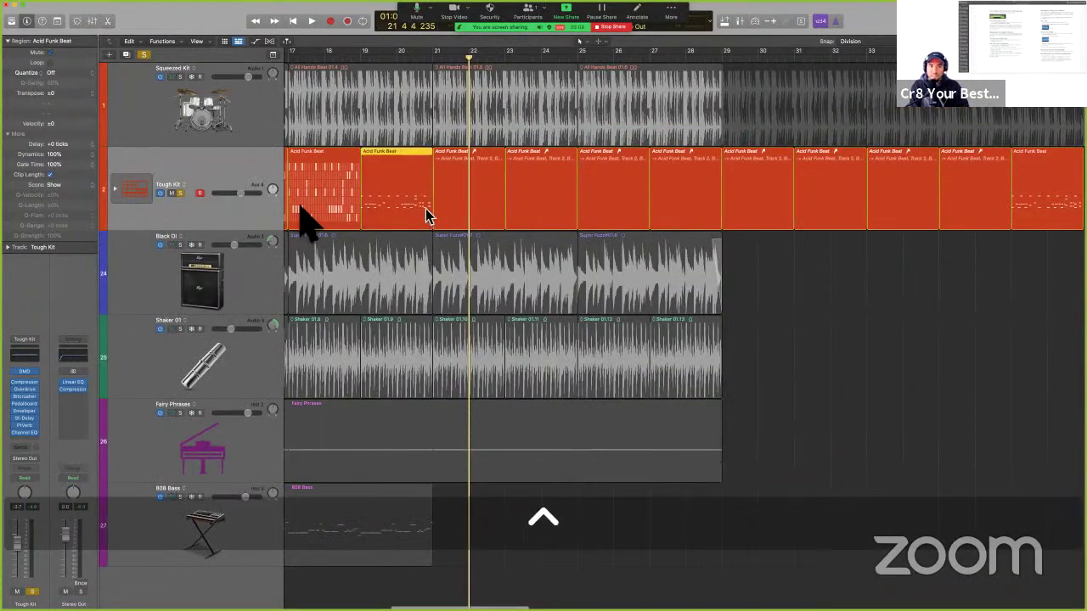
left_click(183, 194)
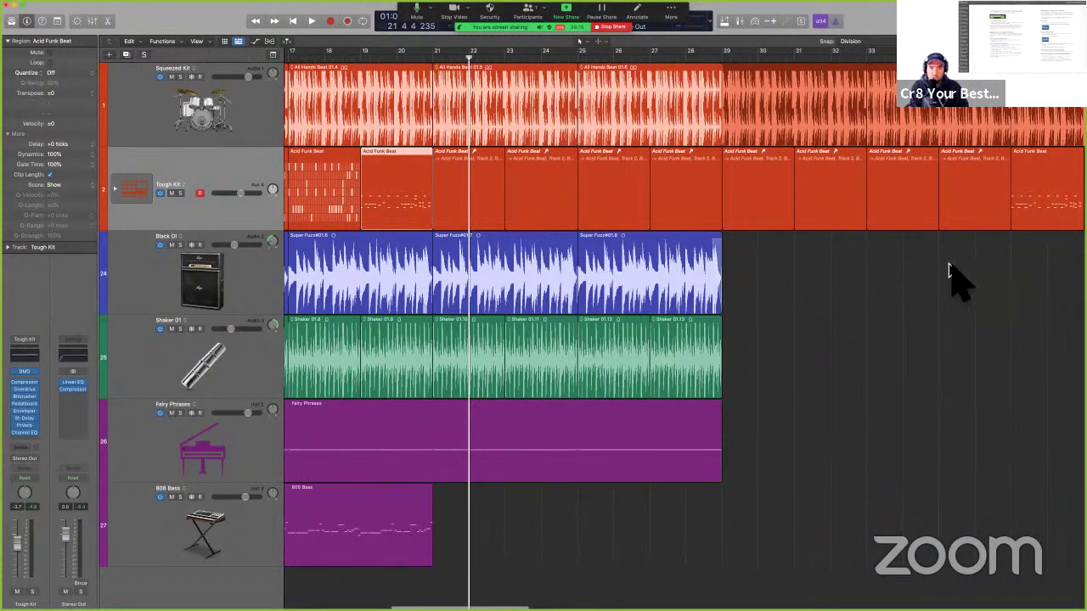
Switch to the User Guide and reread the passage on audio loop repeats being converted into cloned audio regions.
key("ctrl+Left")
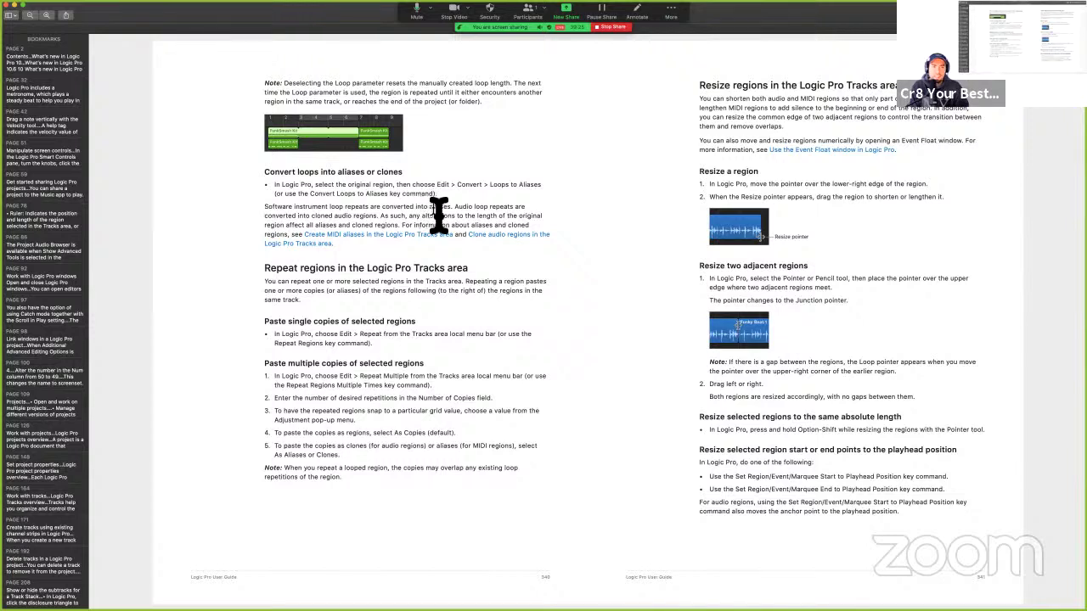
left_click_drag(454, 207, 463, 216)
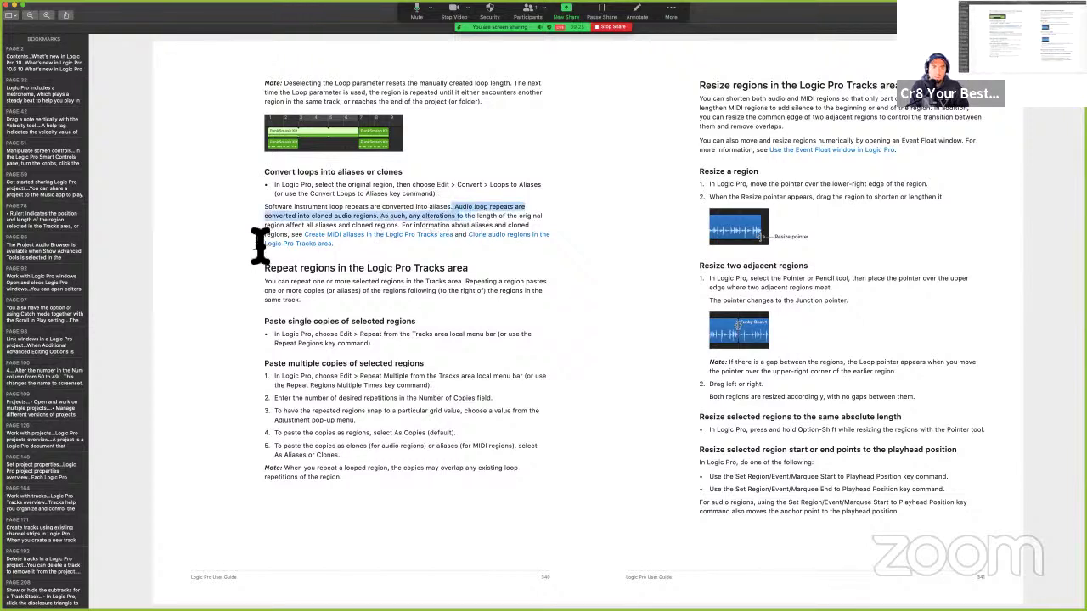
left_click(323, 226)
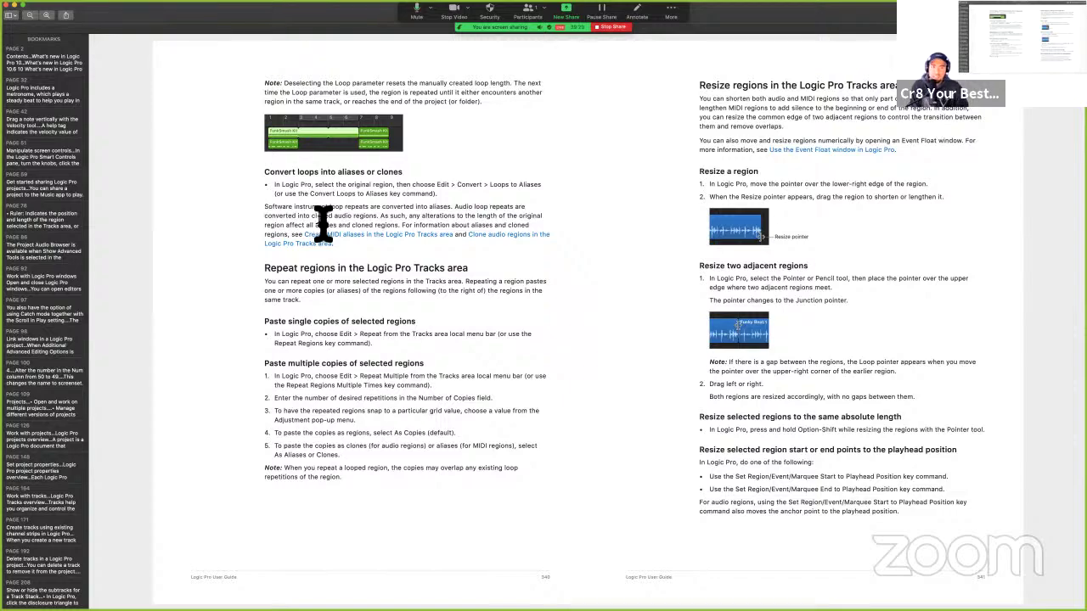
Return to Logic Pro and clone the Super Fuzz#01.8 region from bar 25 to bar 31 on the Black DI track.
key("super+Tab")
left_click(656, 282)
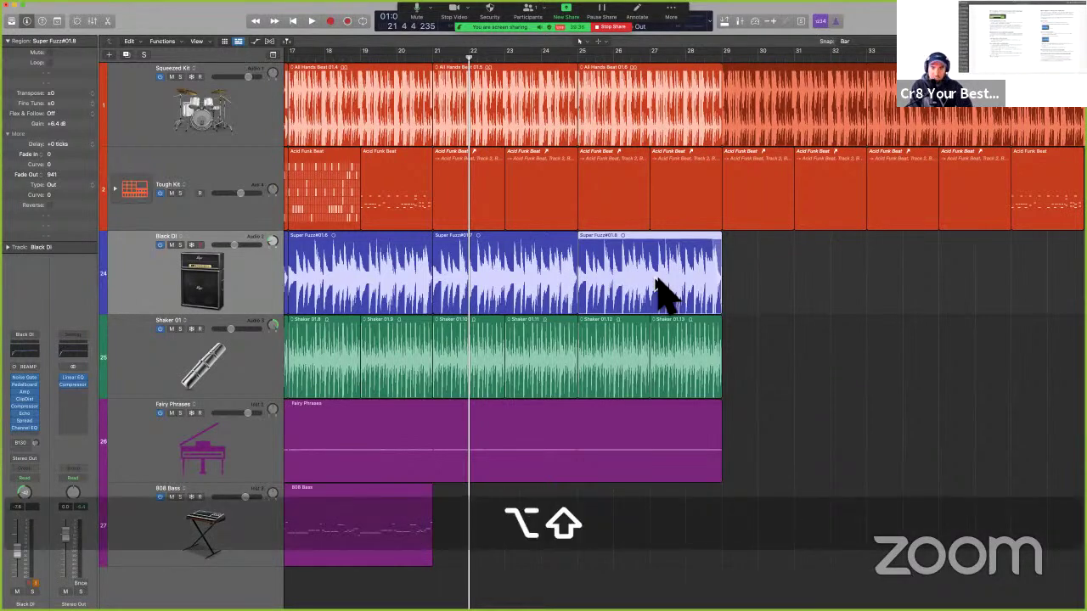
mouse_move(656, 280)
left_mouse_down()
mouse_move(898, 283)
mouse_move(736, 282)
mouse_move(836, 293)
left_mouse_up()
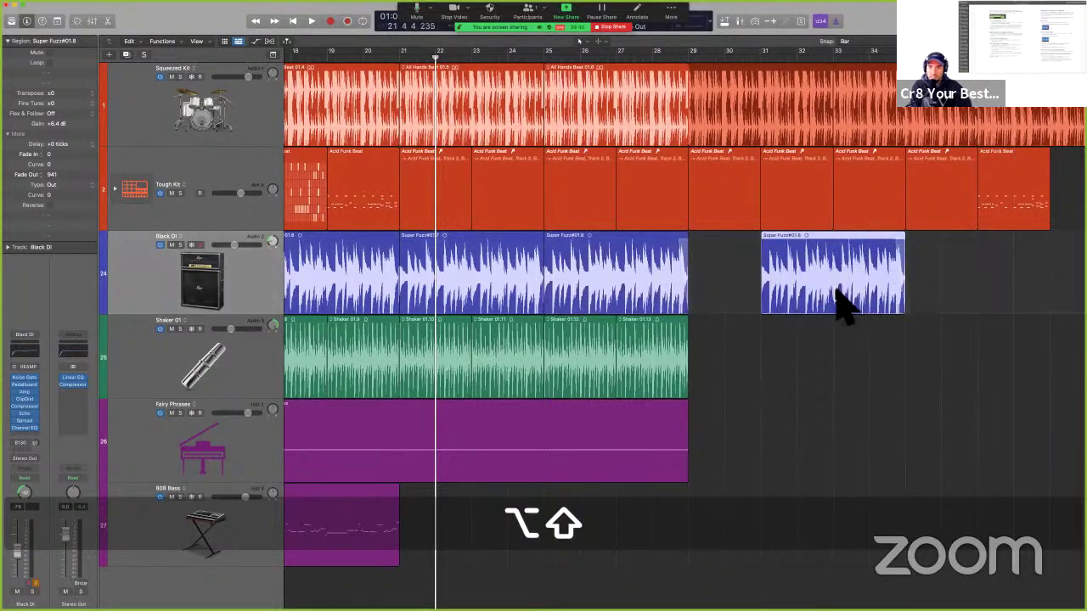
Try a fade-in on the original Super Fuzz#01.8 region at bar 25, check the clone at bar 31, and undo the fade.
left_click(556, 244)
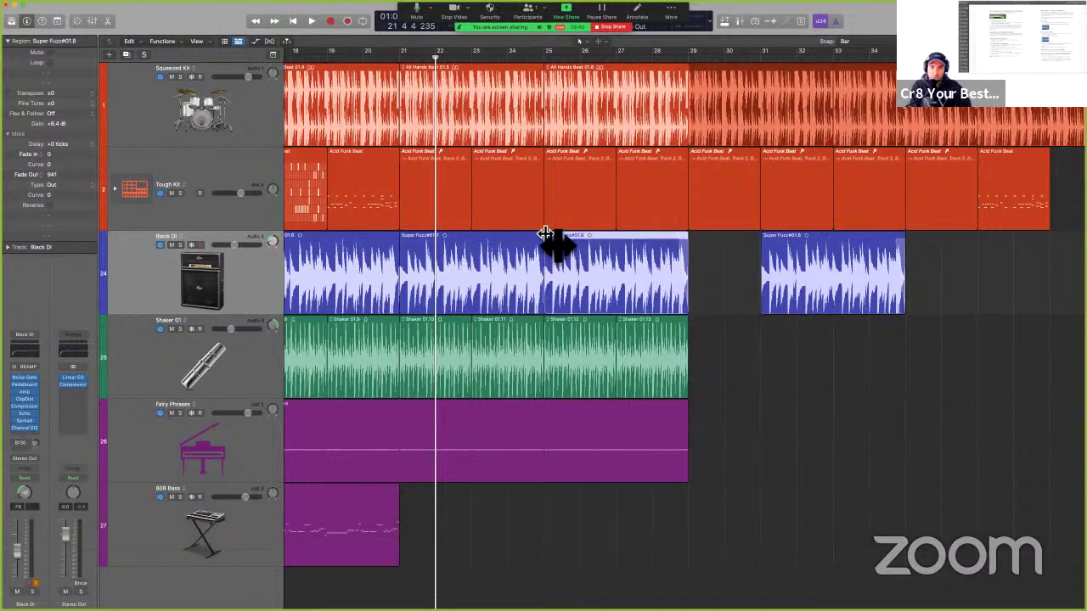
left_click(789, 261)
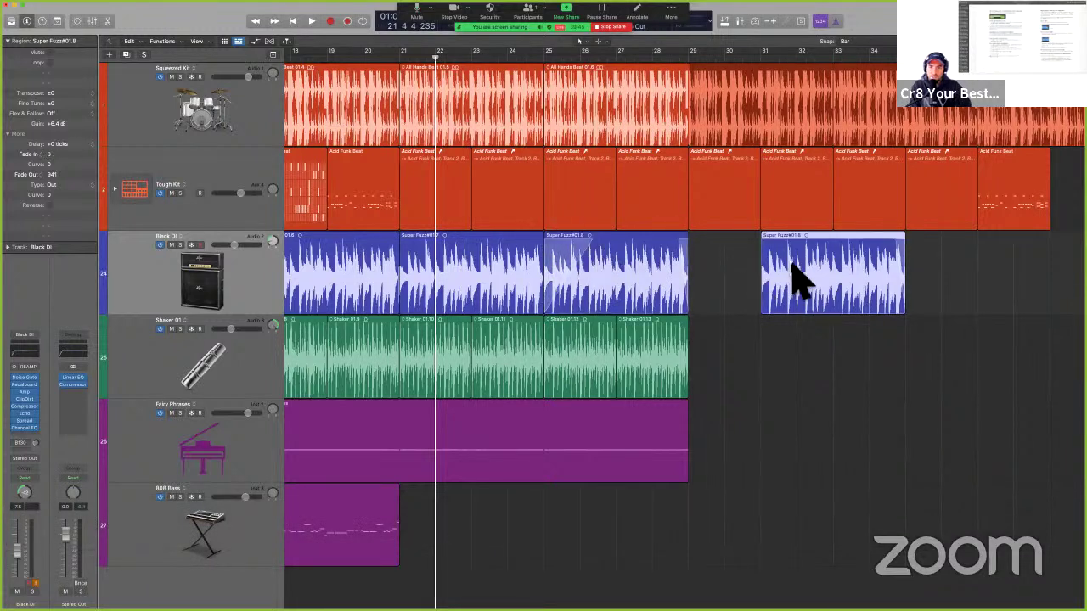
key("super+z")
left_click(798, 280)
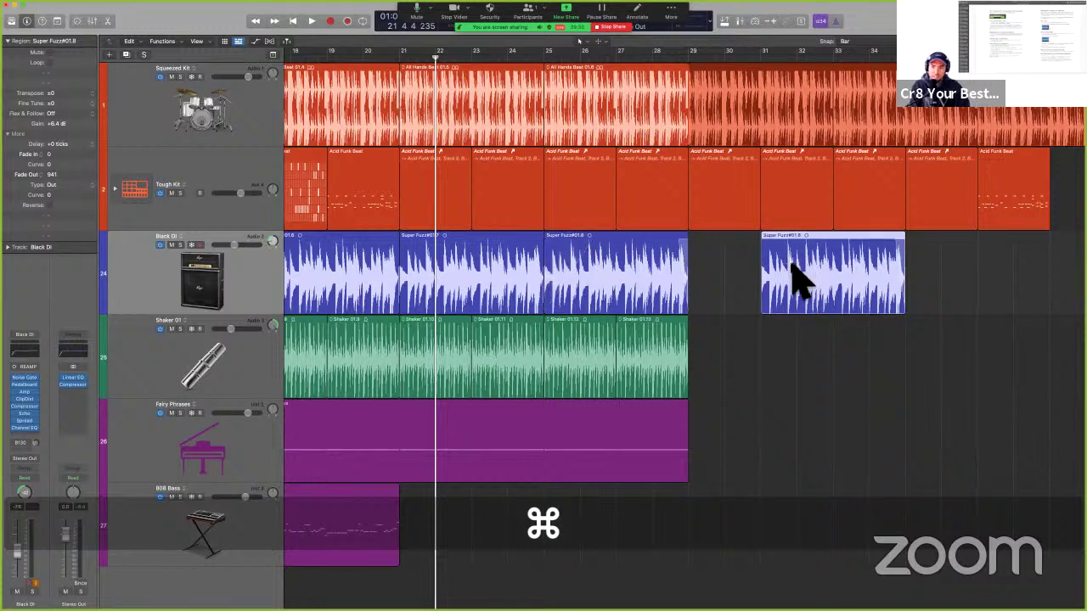
Delete the separate Super Fuzz#01.8 copy at bar 31 on the Black DI track.
key("BackSpace")
Repeat the Super Fuzz#01.8 region at bar 25 multiple times as aliases or clones.
left_click(659, 291)
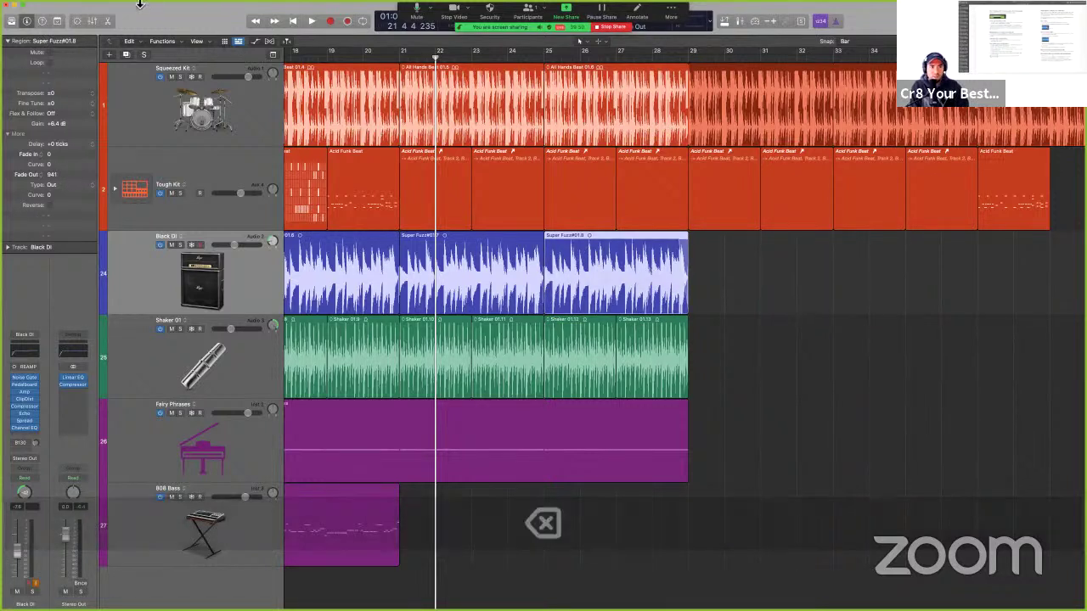
left_click(83, 5)
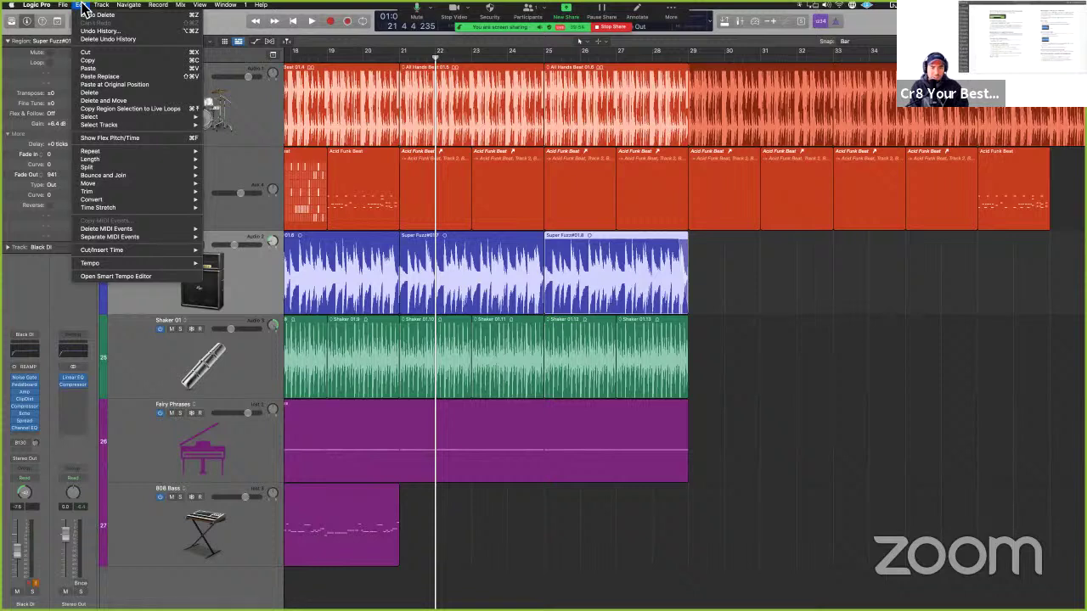
mouse_move(101, 153)
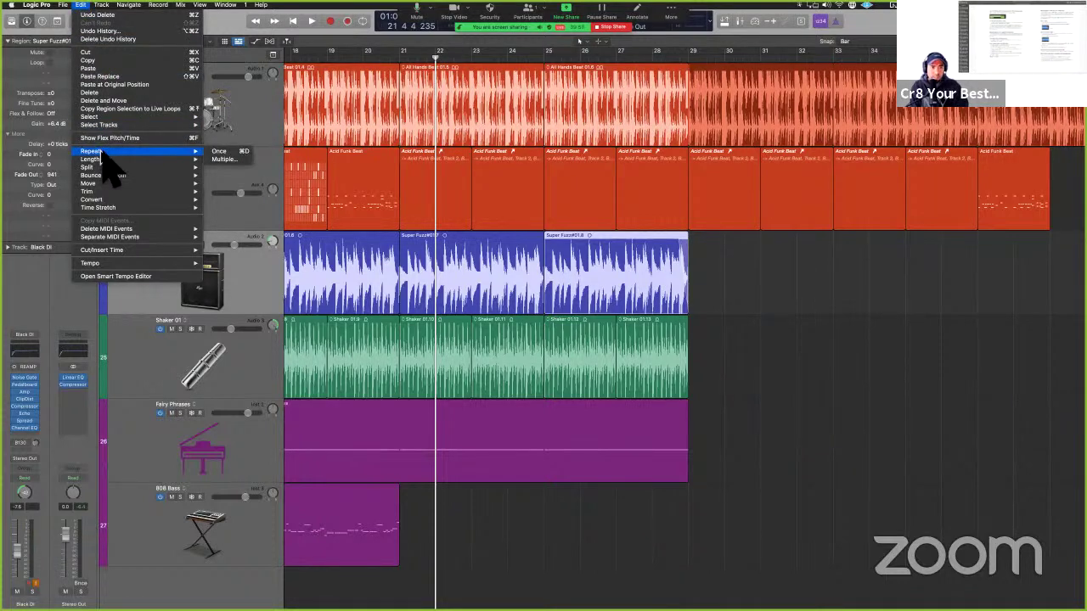
left_click(224, 159)
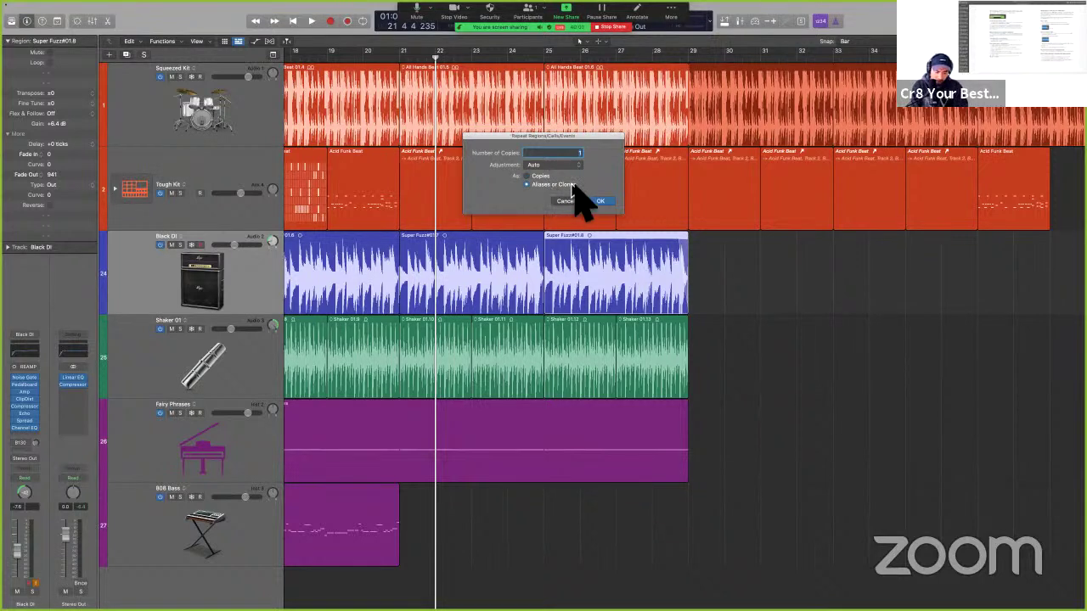
type("1")
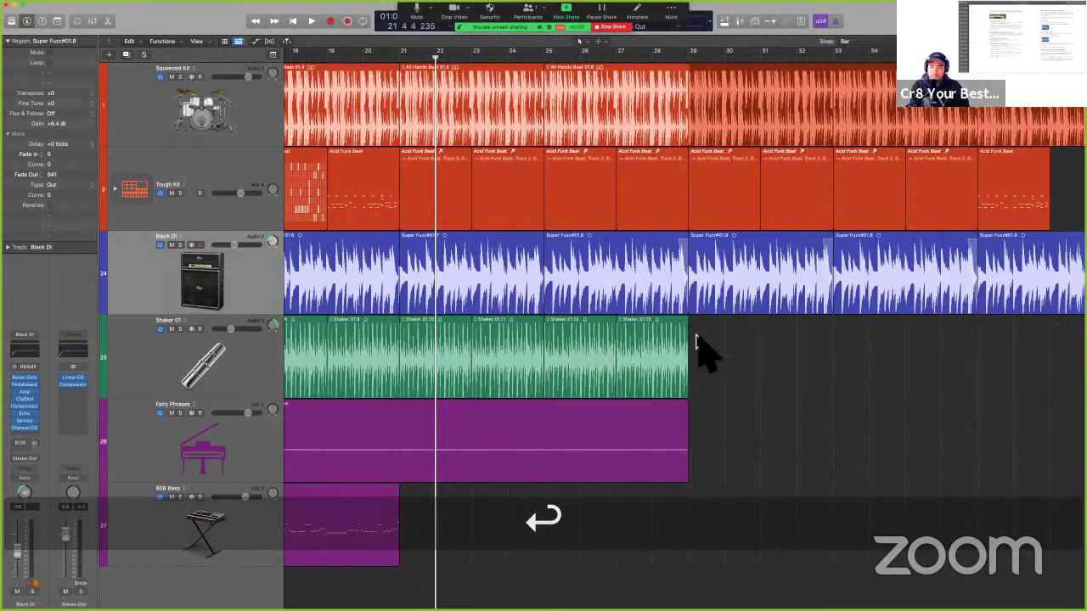
scroll(696, 339, "down", 6)
scroll(534, 289, "right", 4)
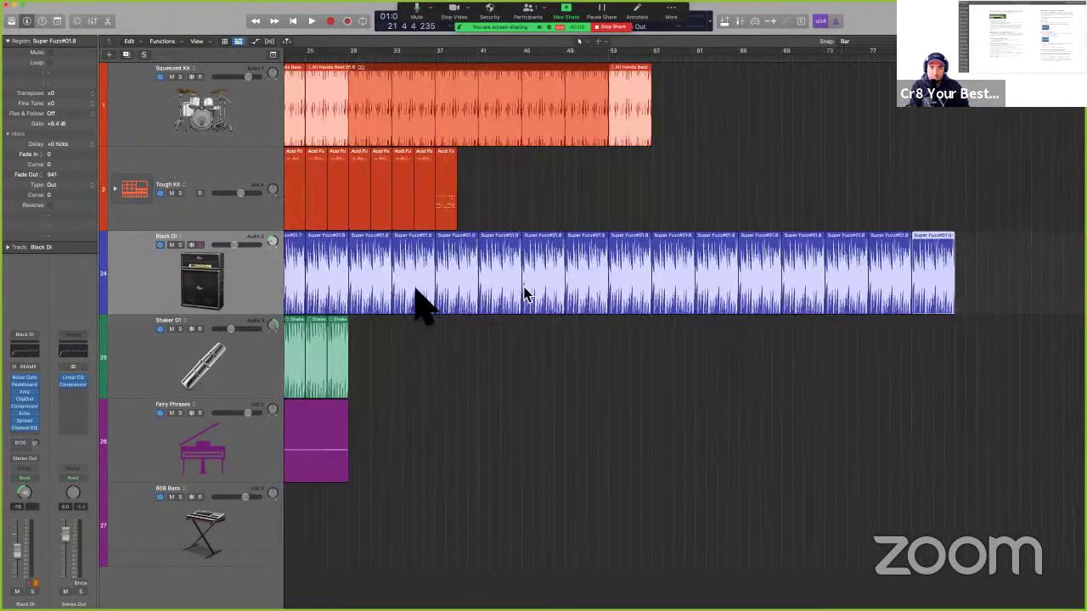
Add a fade-in of about 8600 to the Super Fuzz#01.7 region at bar 21.
scroll(357, 292, "left", 3)
left_click(311, 255)
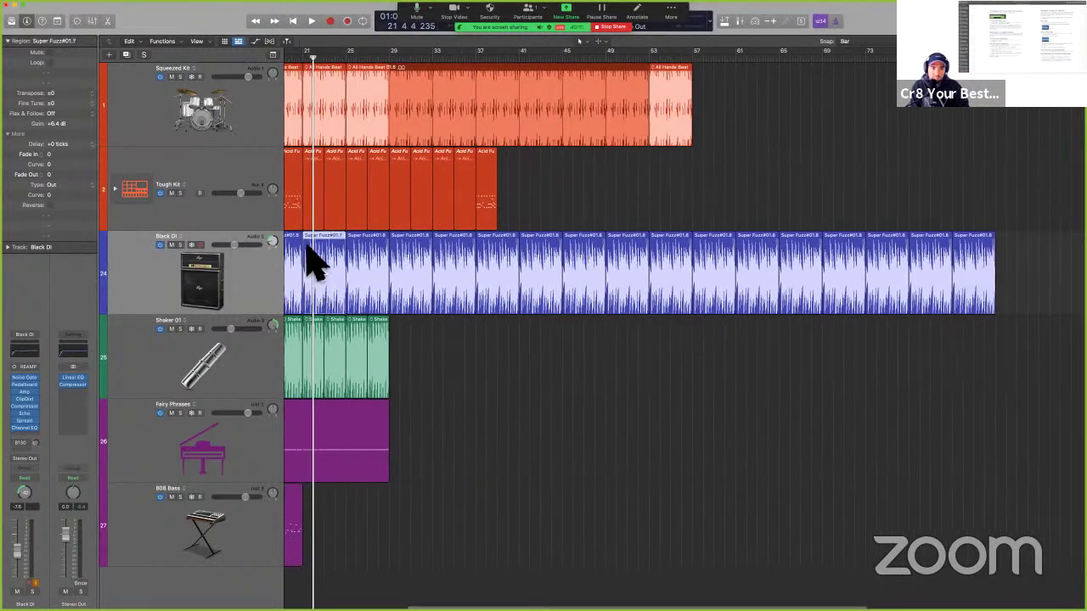
left_click_drag(303, 237, 331, 238)
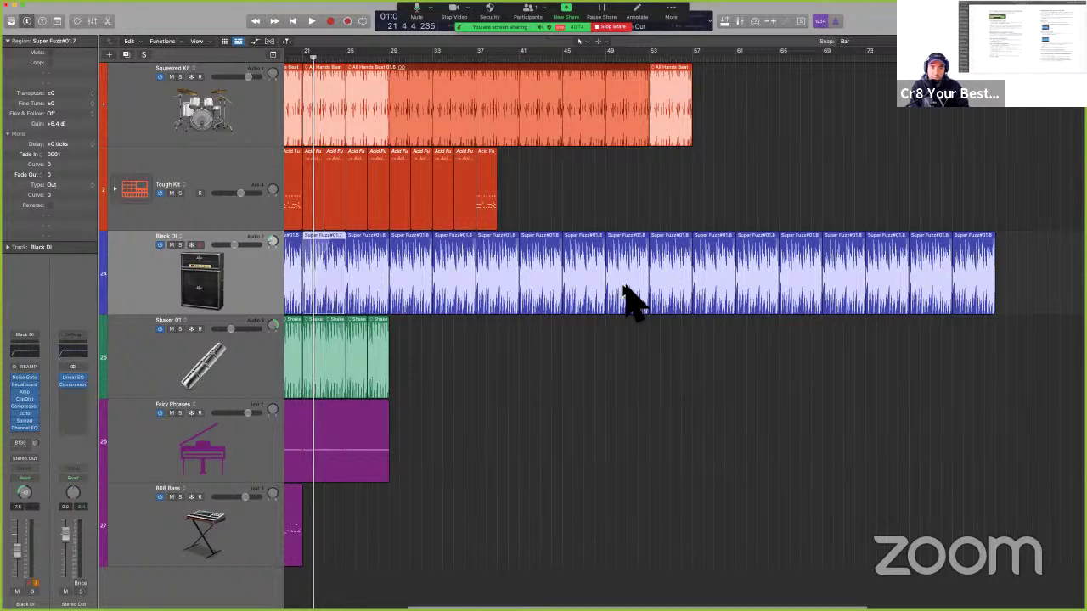
Solo the Black DI track and play the faded region from bar 21.
scroll(623, 303, "up", 4)
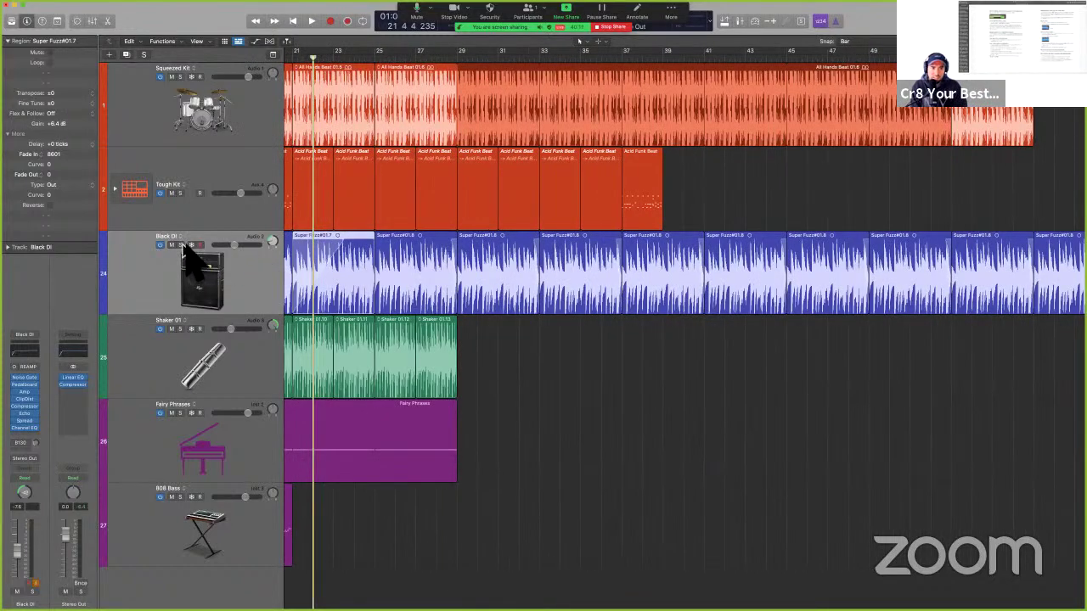
left_click(180, 244)
key("space")
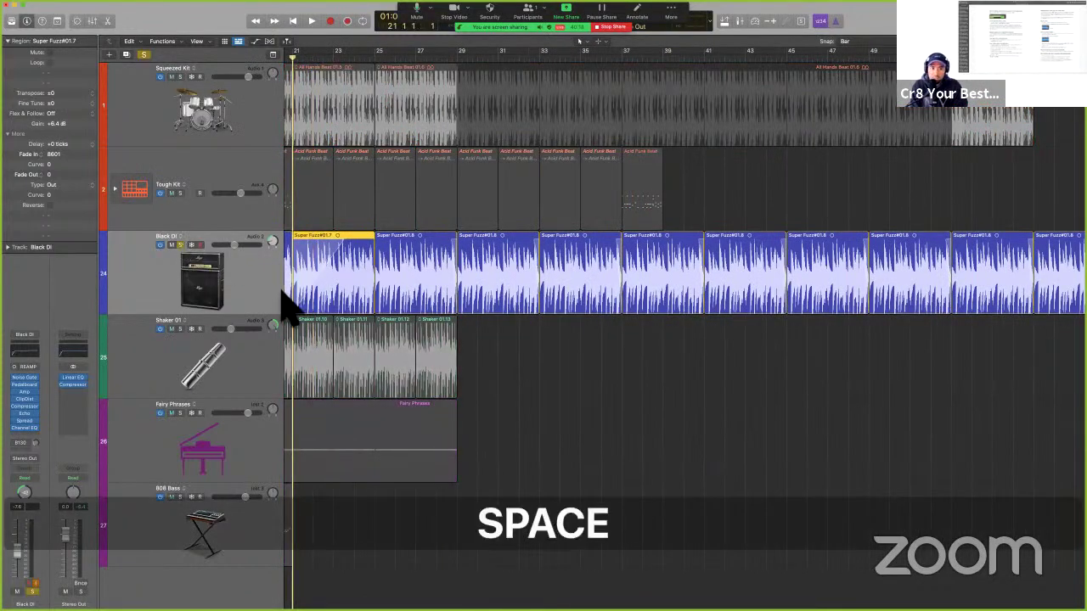
key("space")
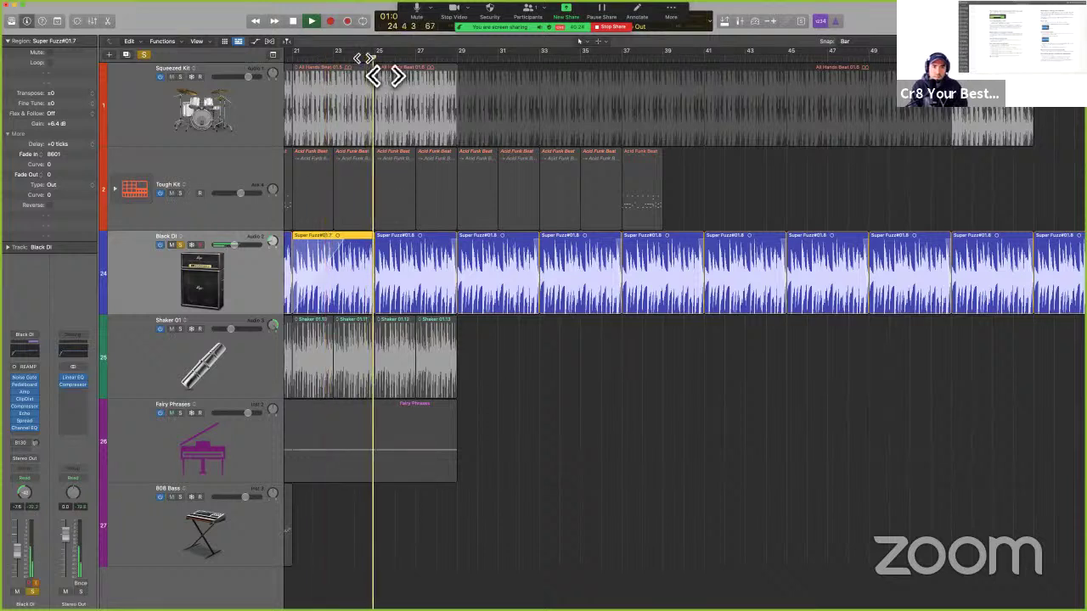
key("space")
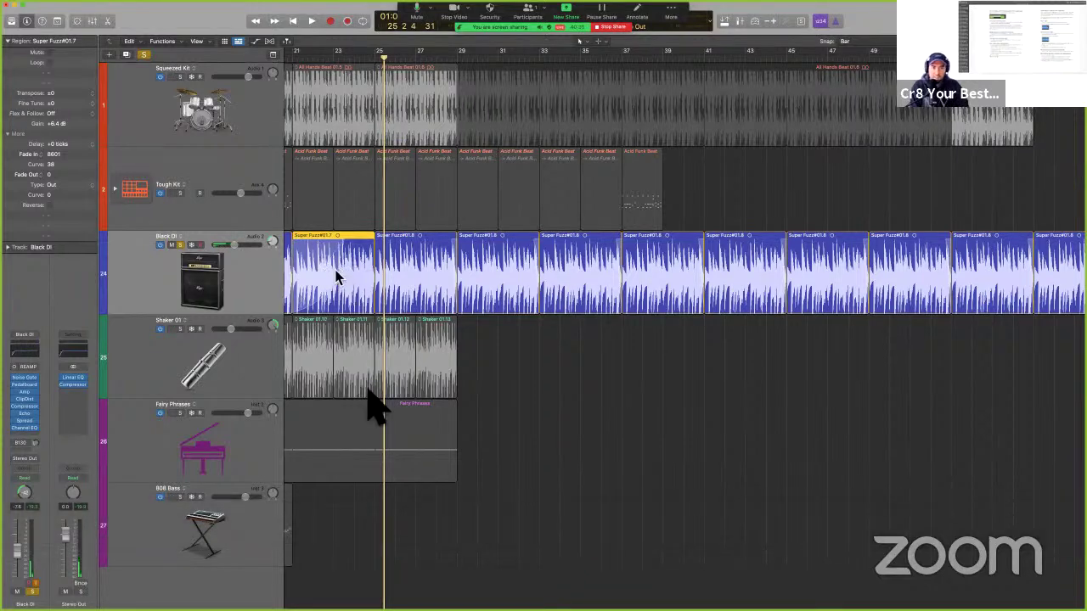
Delete the Super Fuzz#01.6 region at bar 17 on the Black DI track.
scroll(395, 475, "left", 3)
left_click(335, 277)
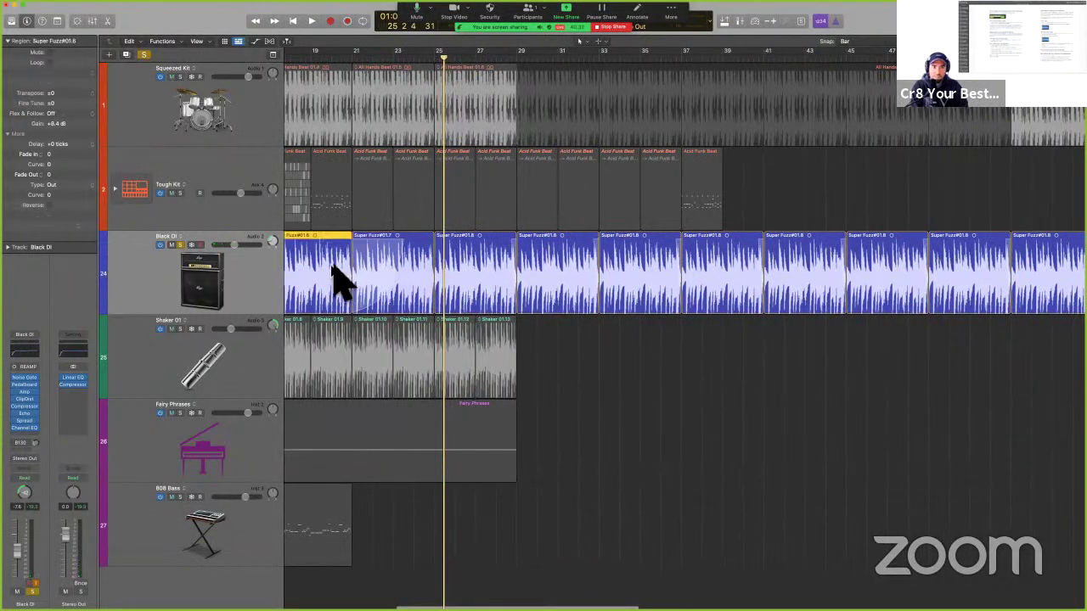
key("BackSpace")
Play the soloed Black DI track from bar 20, and again across the region boundary at bar 25.
key("shift")
left_click(334, 270)
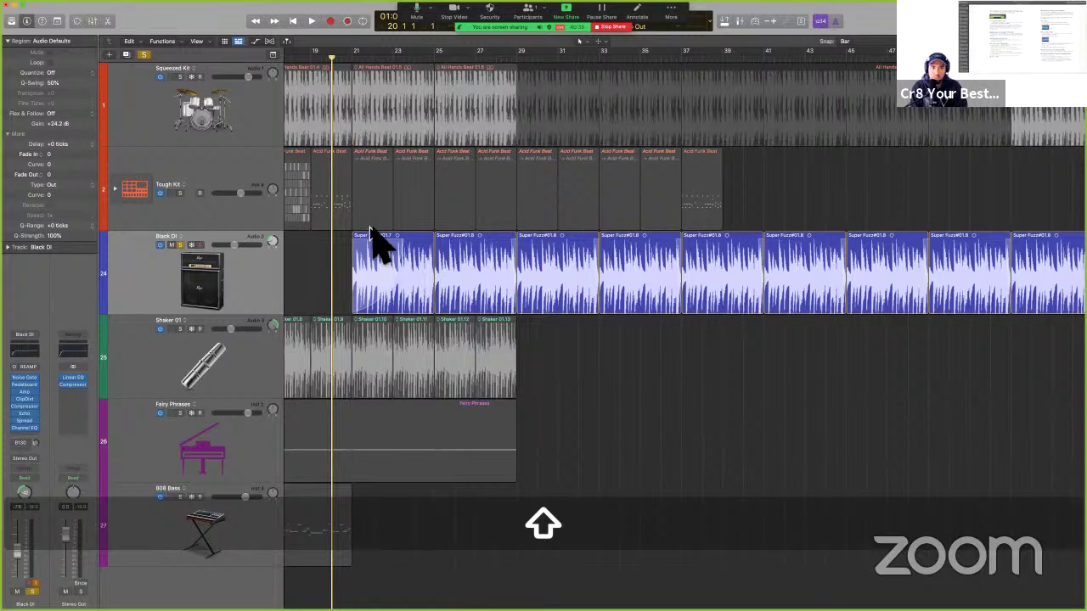
key("space")
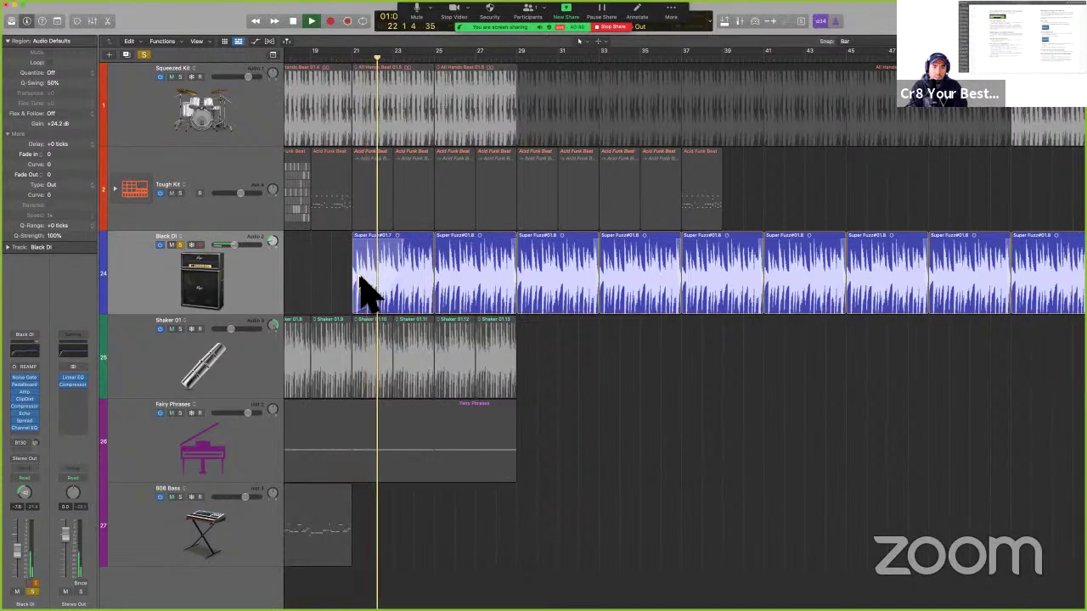
key("space")
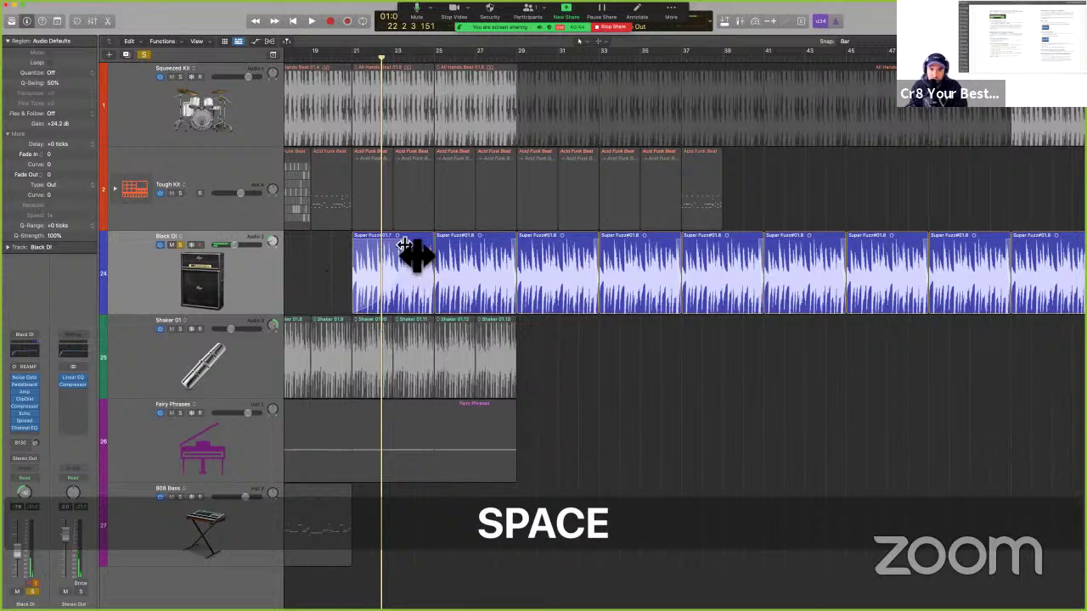
left_click(434, 61)
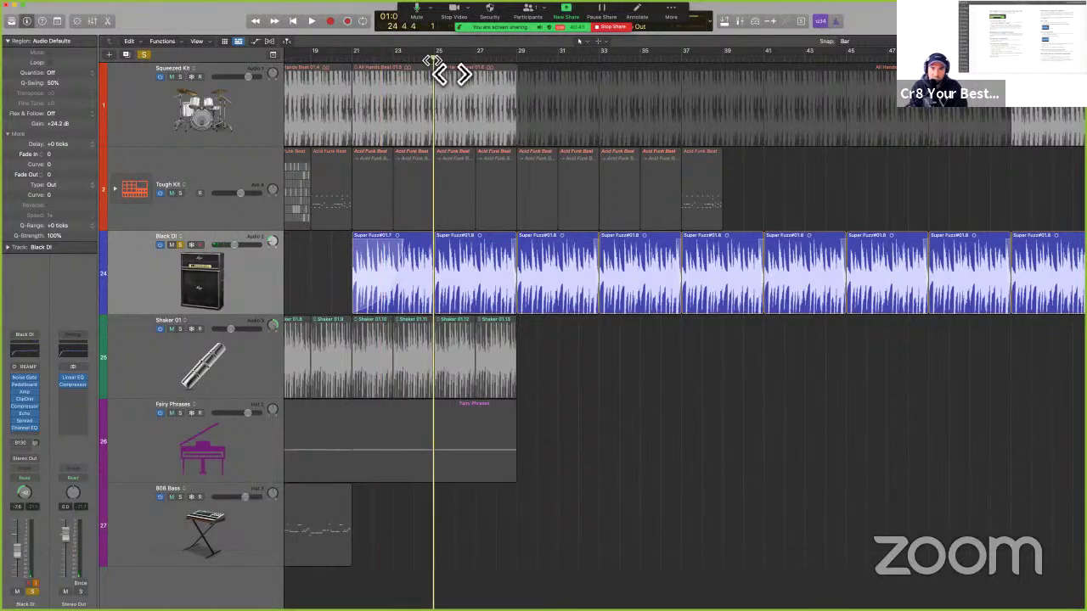
key("space")
key("space")
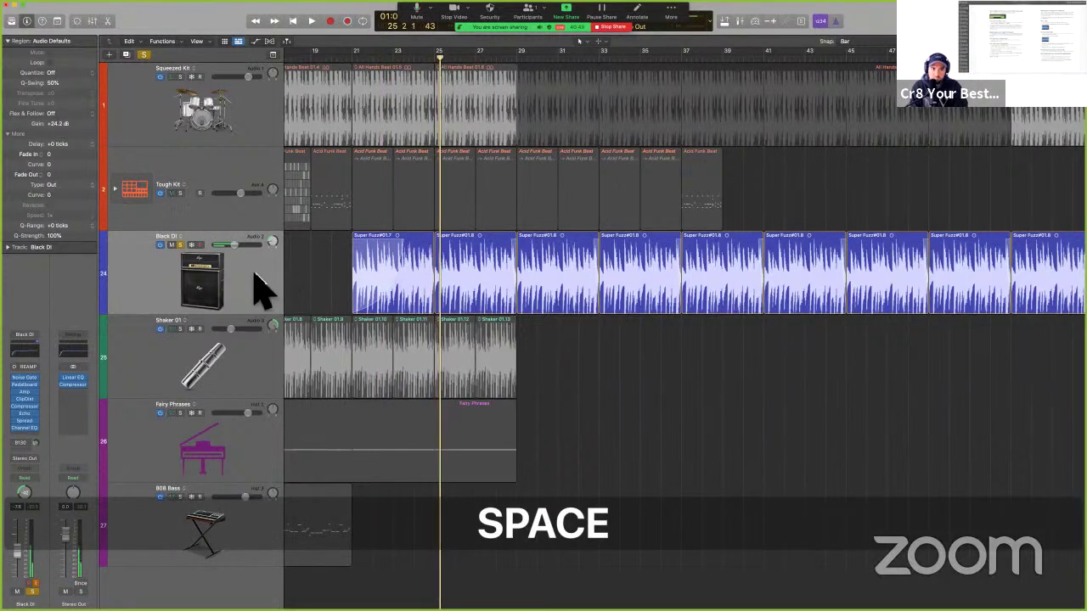
left_click(236, 280)
key("d")
key("d")
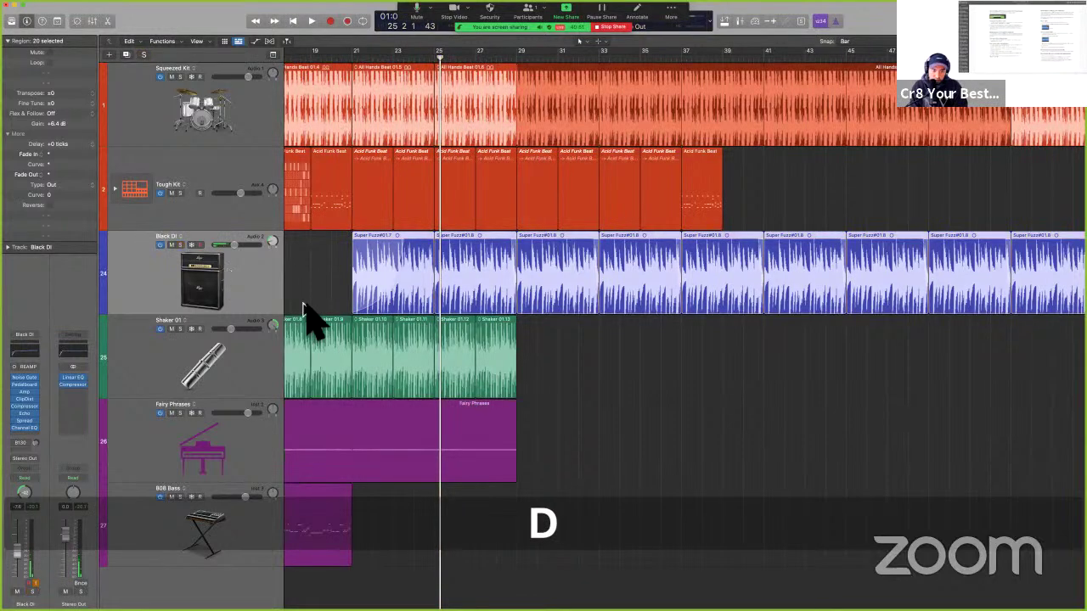
key("d")
key("s")
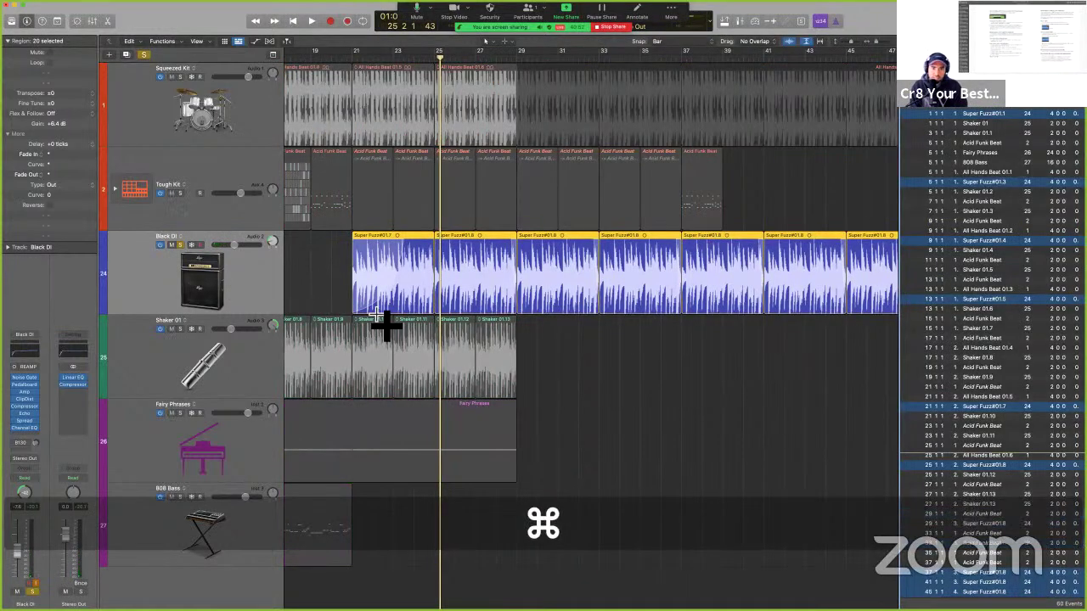
left_click(374, 312)
key("s")
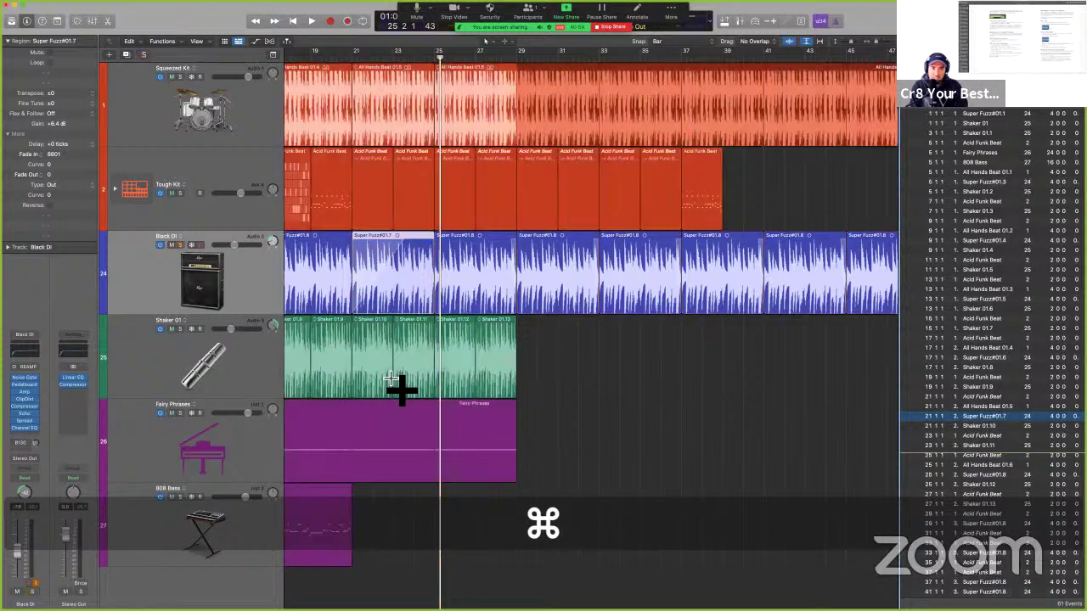
Undo the region deletion, fade-in, solo and repeat edits on the Black DI track, and clear the selection.
key("super+z")
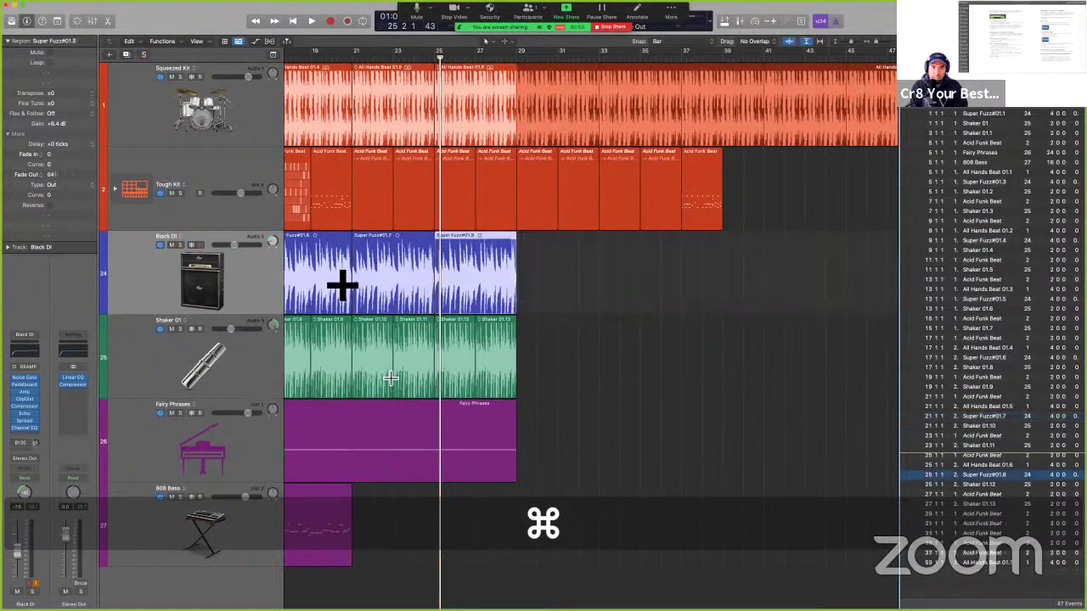
left_click(584, 330)
Switch to the Logic Pro User Guide, read how to convert loops into aliases or clones, and return to Logic Pro.
scroll(586, 327, "left", 4)
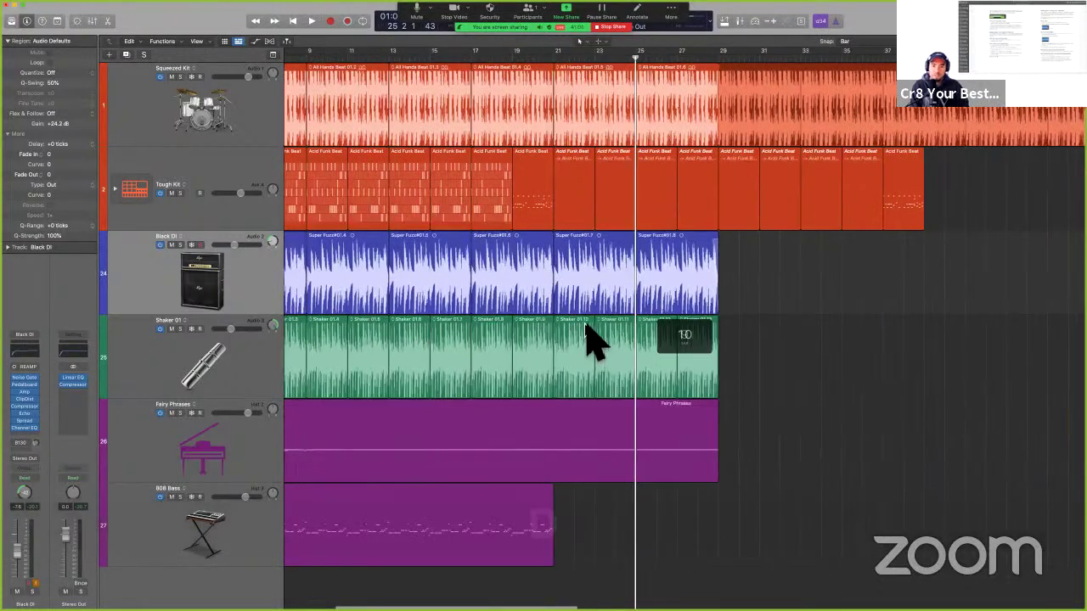
scroll(586, 326, "down", 5)
key("ctrl+Left")
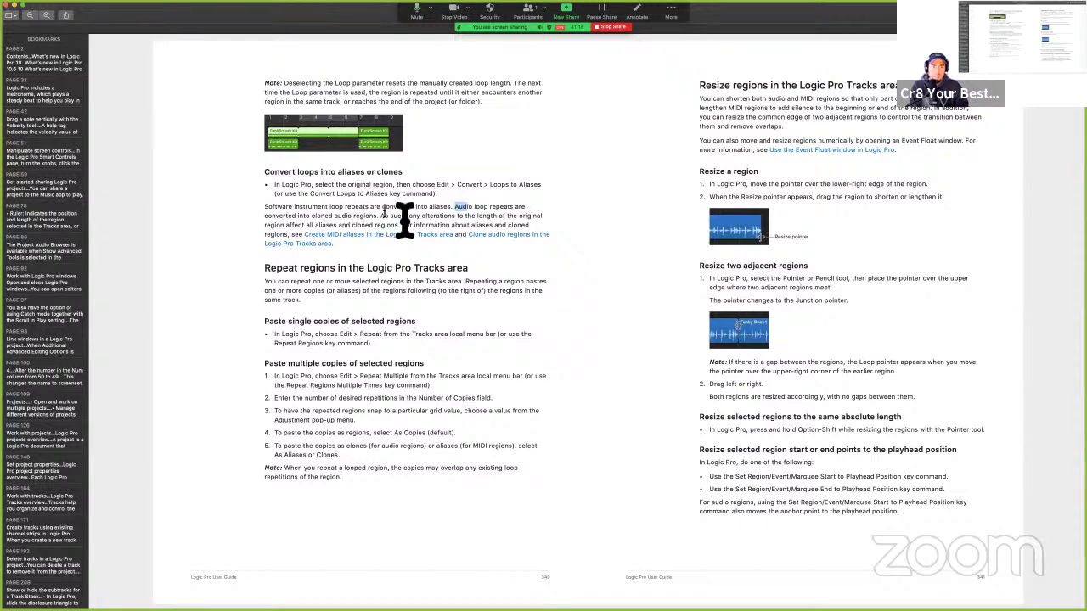
key("ctrl+Right")
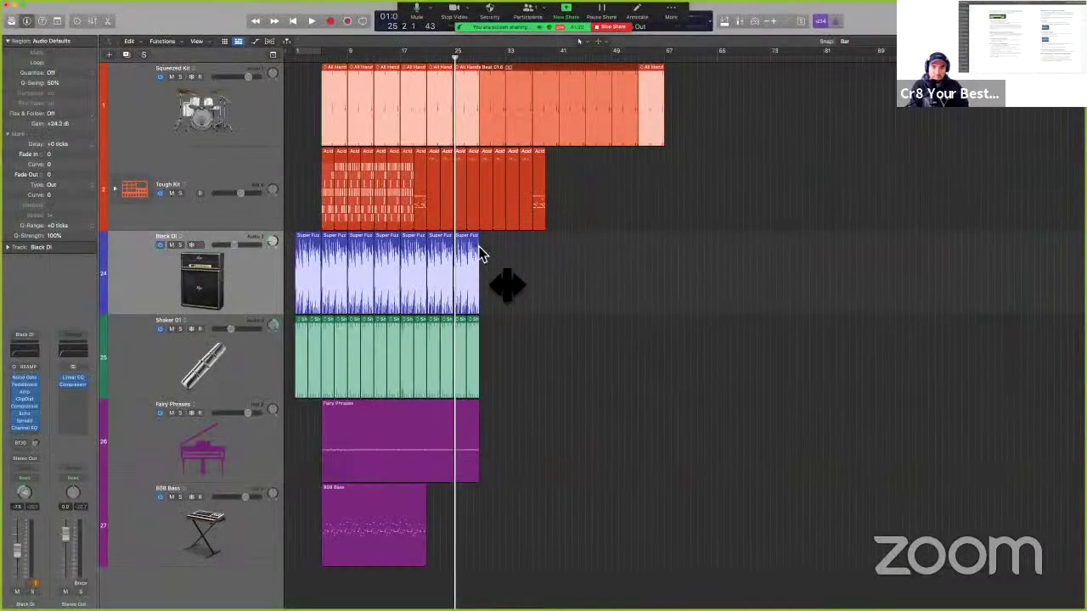
Examine the region's own Convert options for the looped All Hands Beat 01.6 region without applying any.
left_click_drag(479, 272, 496, 273)
key("super+Right")
key("super+Right")
key("super+Right")
key("super+Right")
key("super+Right")
right_click(650, 121)
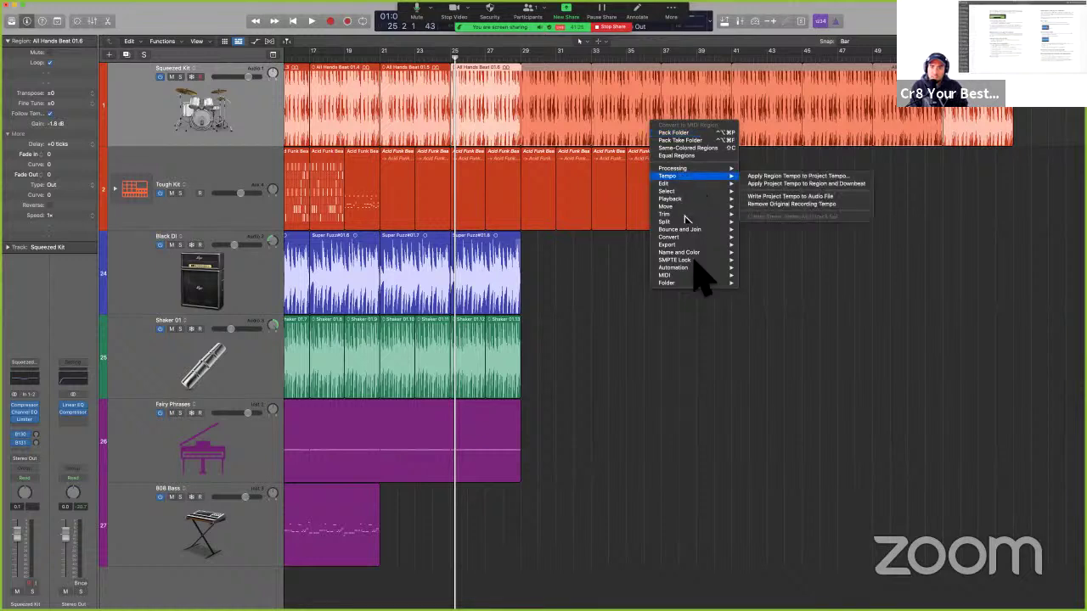
mouse_move(695, 238)
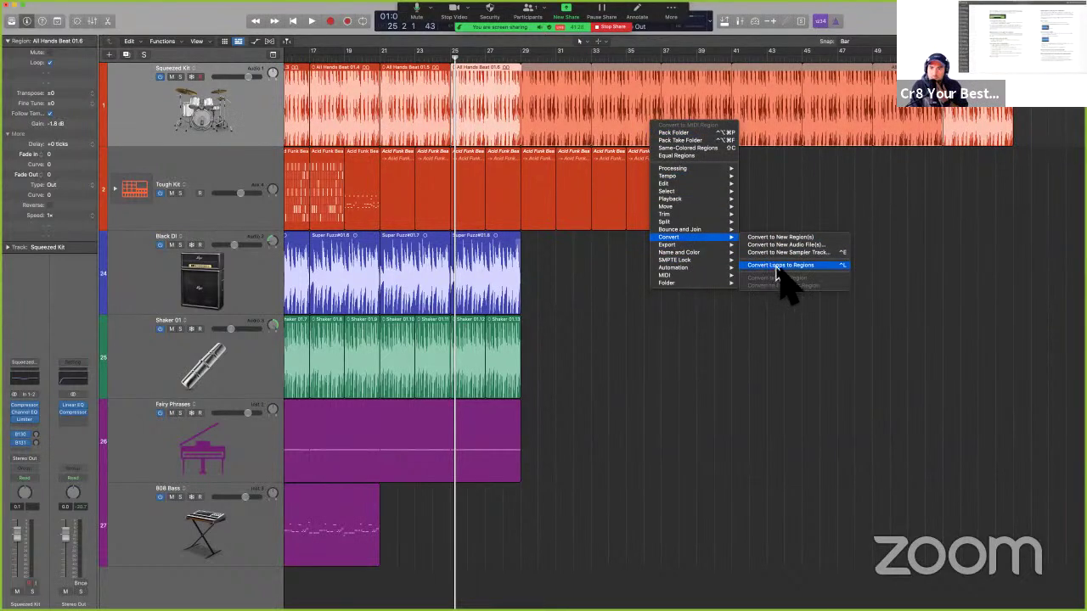
left_click(555, 110)
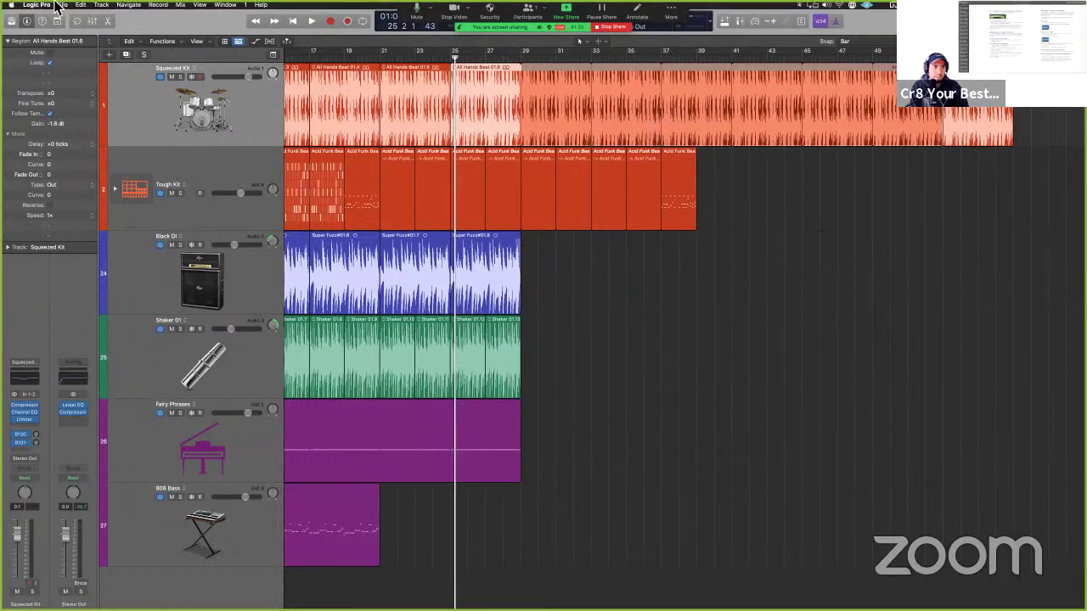
Compare the Edit commands for converting loops with the user guide's section on converting loops into aliases or clones.
left_click(81, 5)
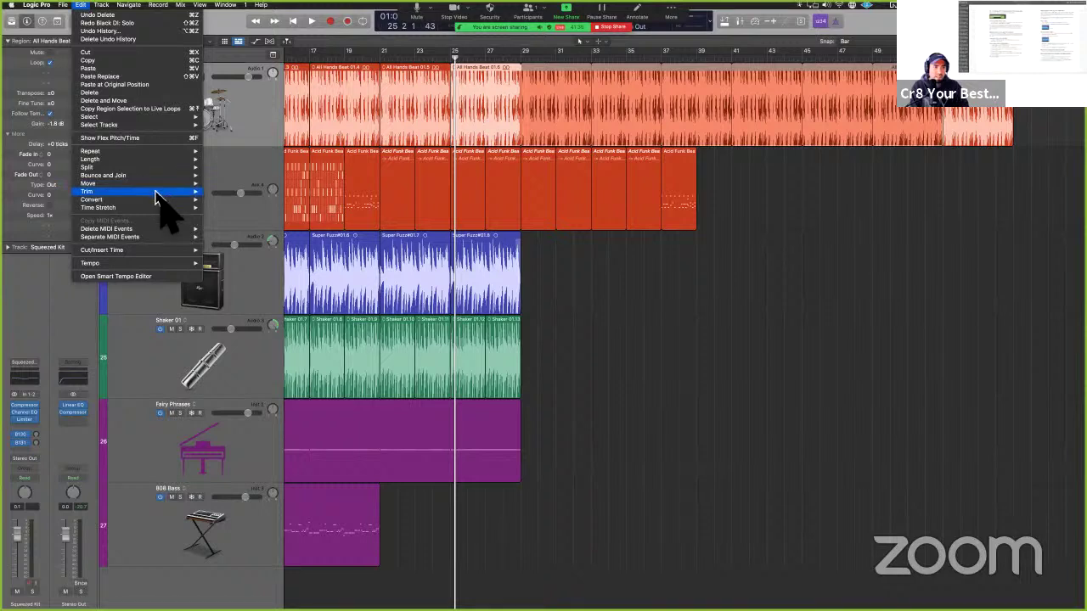
mouse_move(170, 204)
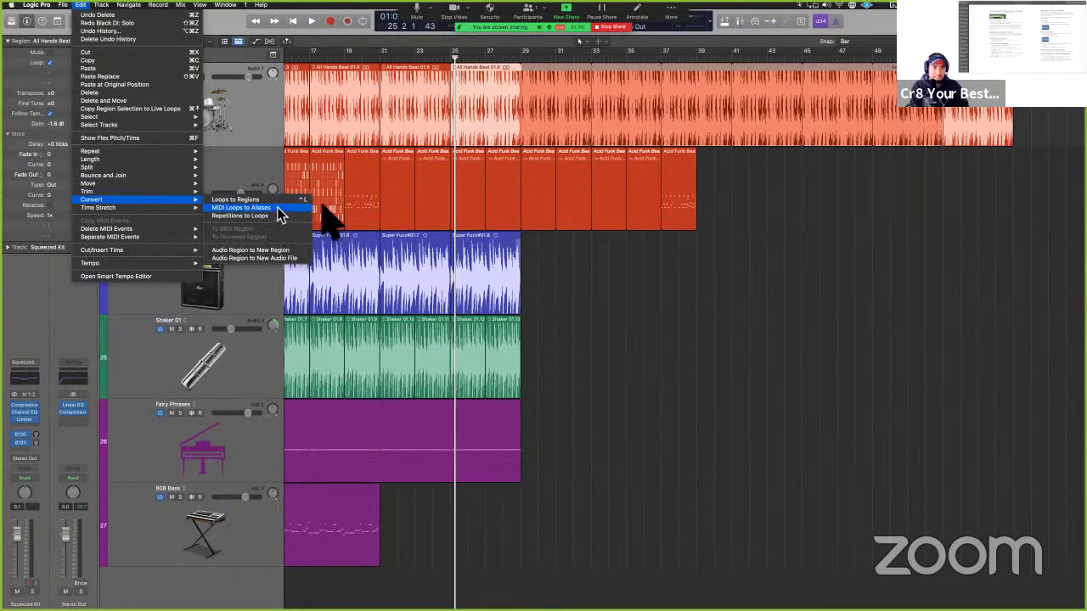
left_click(587, 228)
key("ctrl+Left")
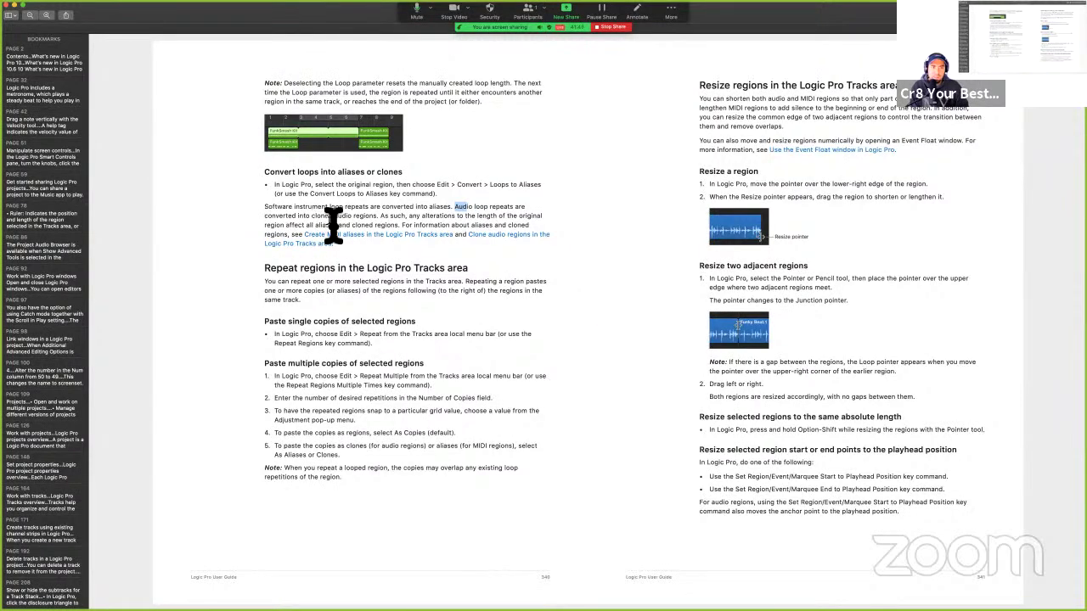
key("ctrl+Right")
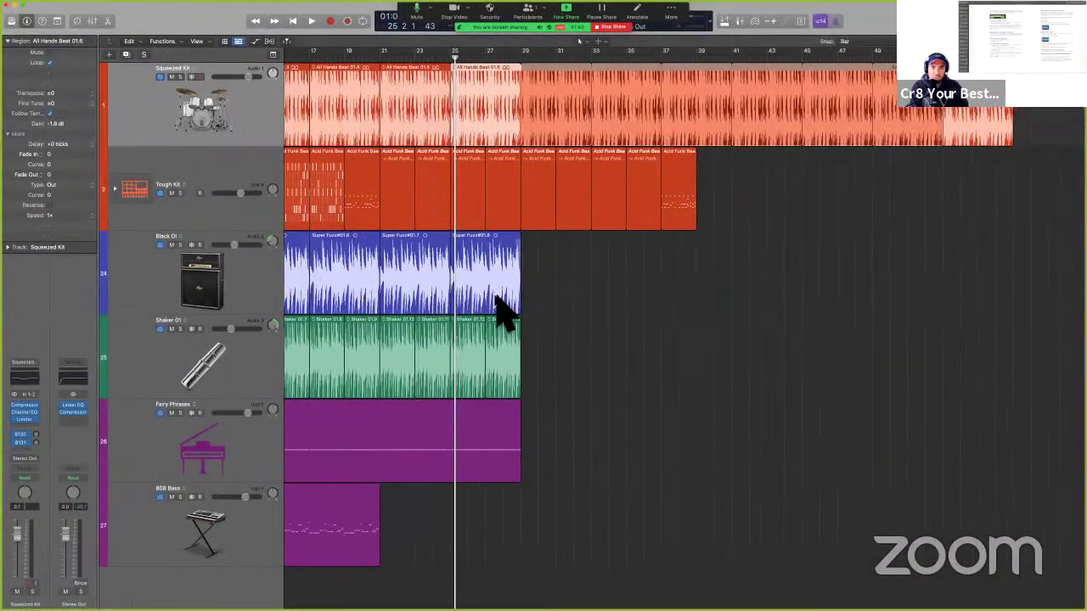
Loop the last Super Fuzz region on the Black DI track and examine the Edit options for converting it, without applying any.
left_click(495, 296)
key("l")
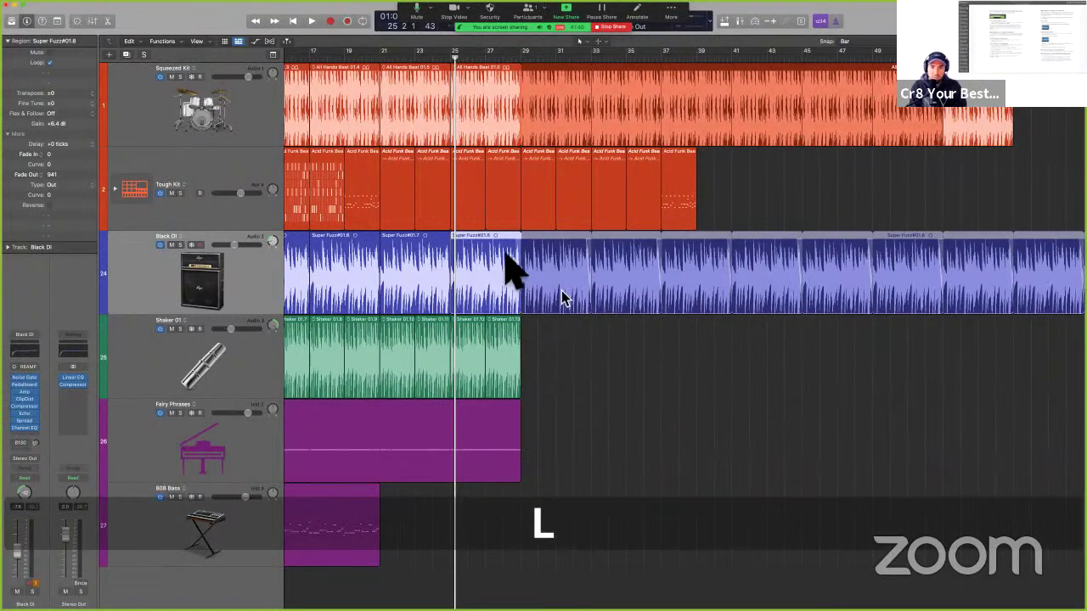
left_click(81, 4)
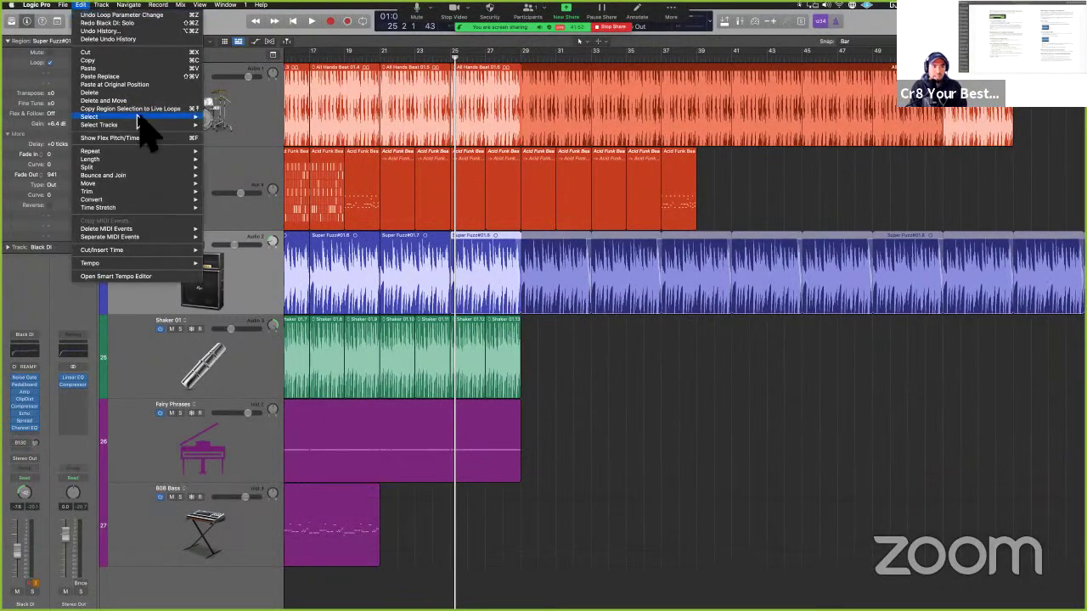
mouse_move(158, 173)
mouse_move(161, 185)
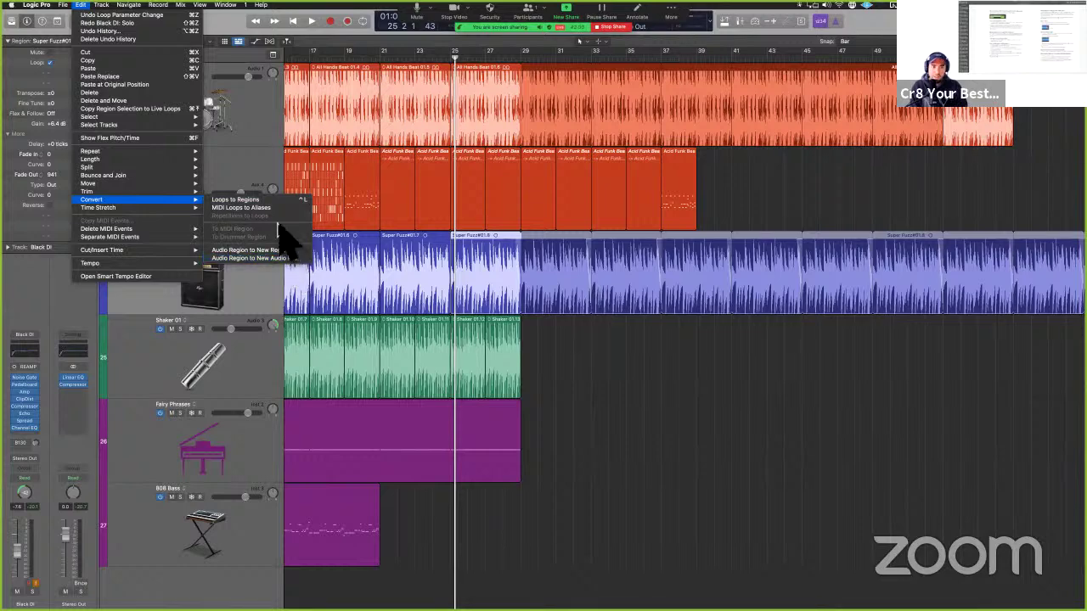
left_click(619, 281)
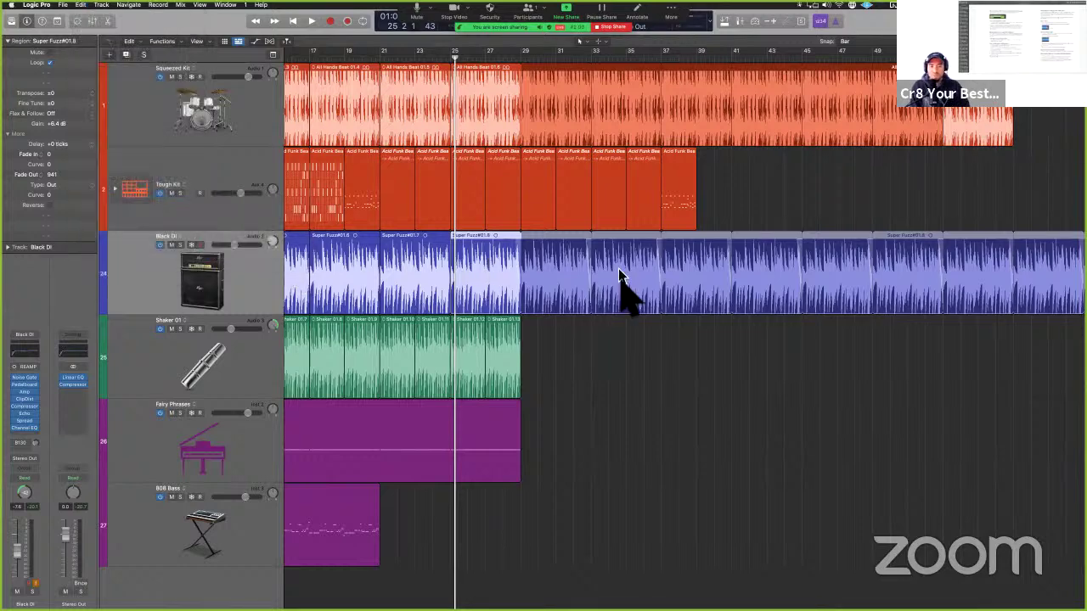
Switch to the Logic Pro User Guide and read about length changes to cloned regions and pasting single or multiple copies.
key("ctrl+Left")
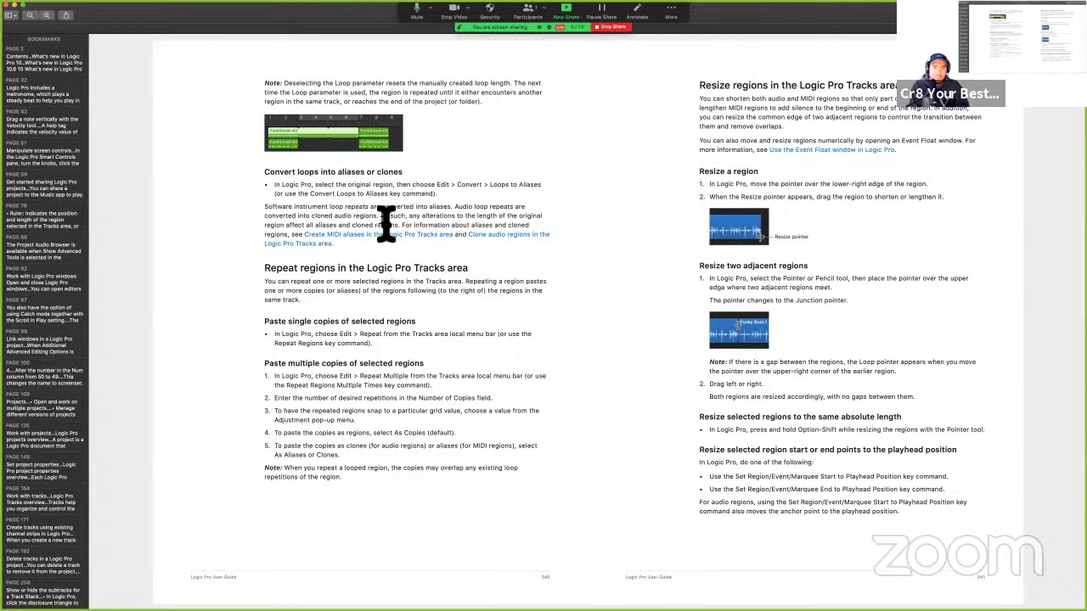
left_click_drag(380, 218, 404, 231)
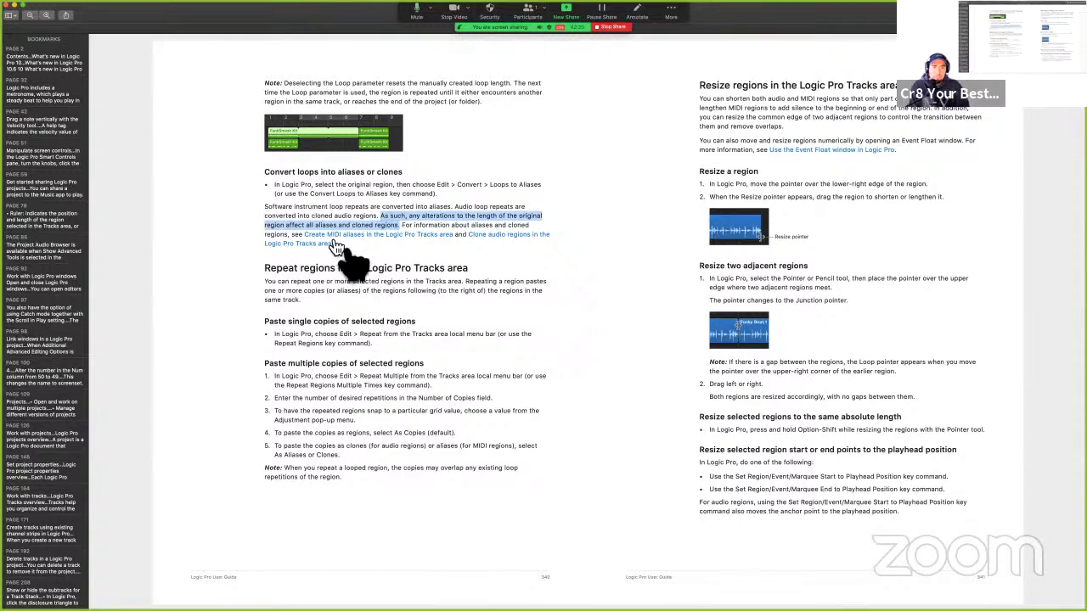
right_click(482, 234)
left_click(421, 254)
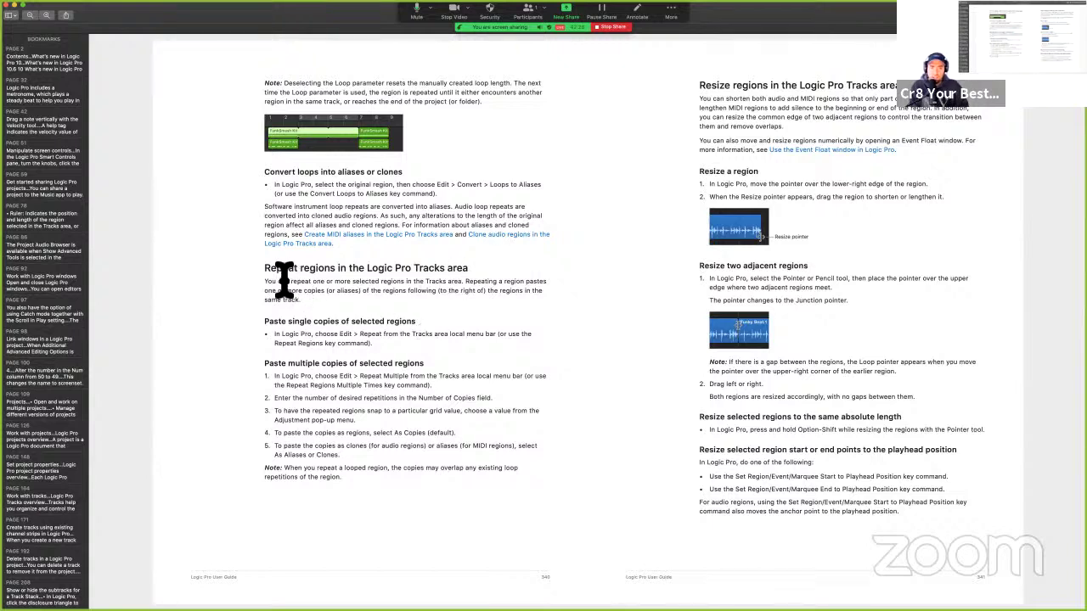
left_click_drag(276, 270, 423, 270)
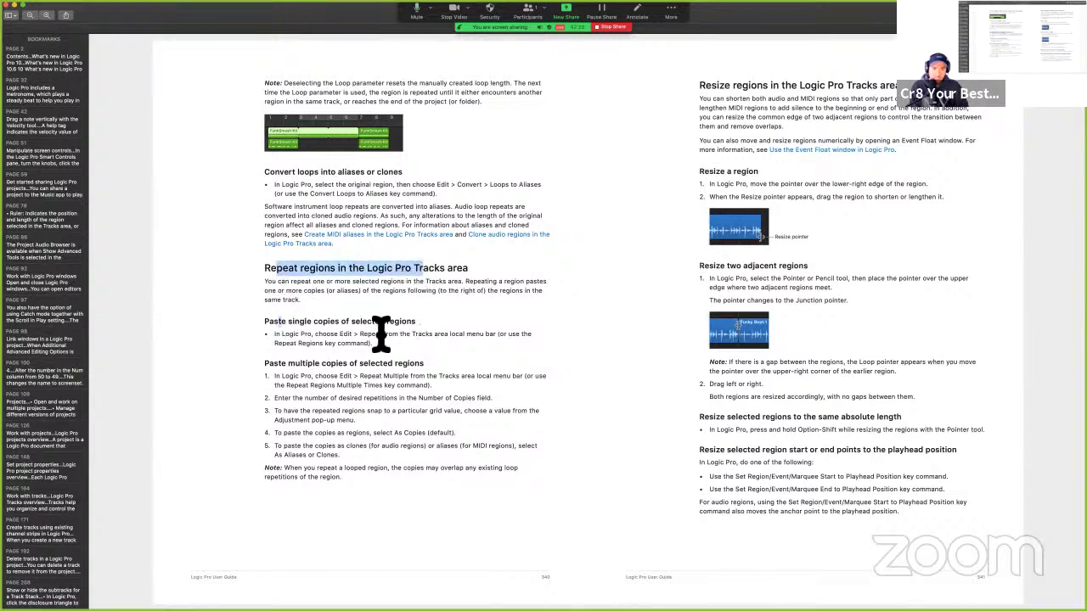
left_click_drag(278, 321, 403, 339)
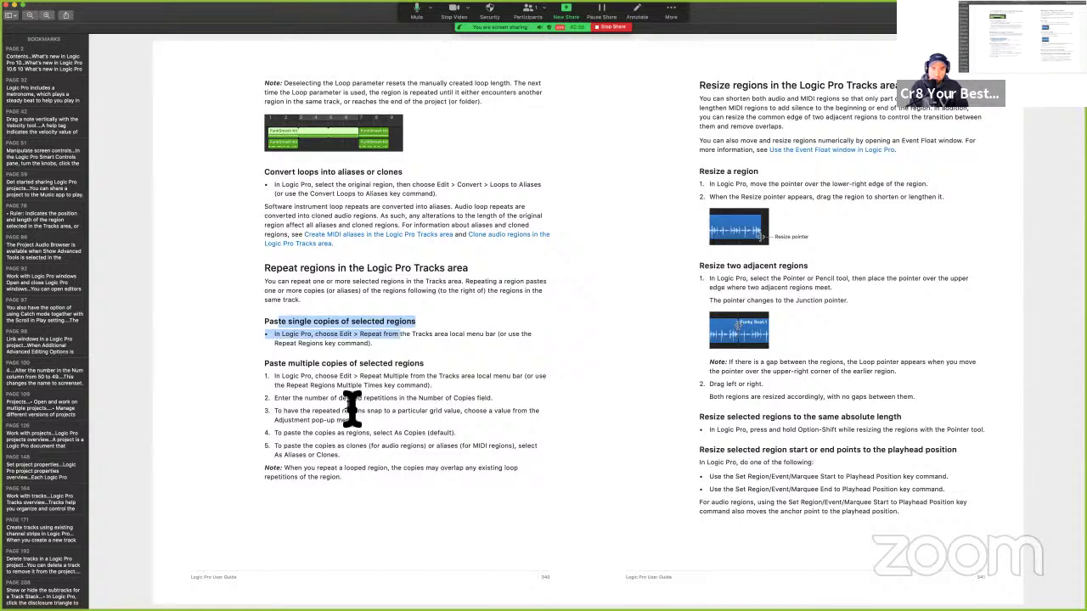
left_click_drag(265, 374, 430, 376)
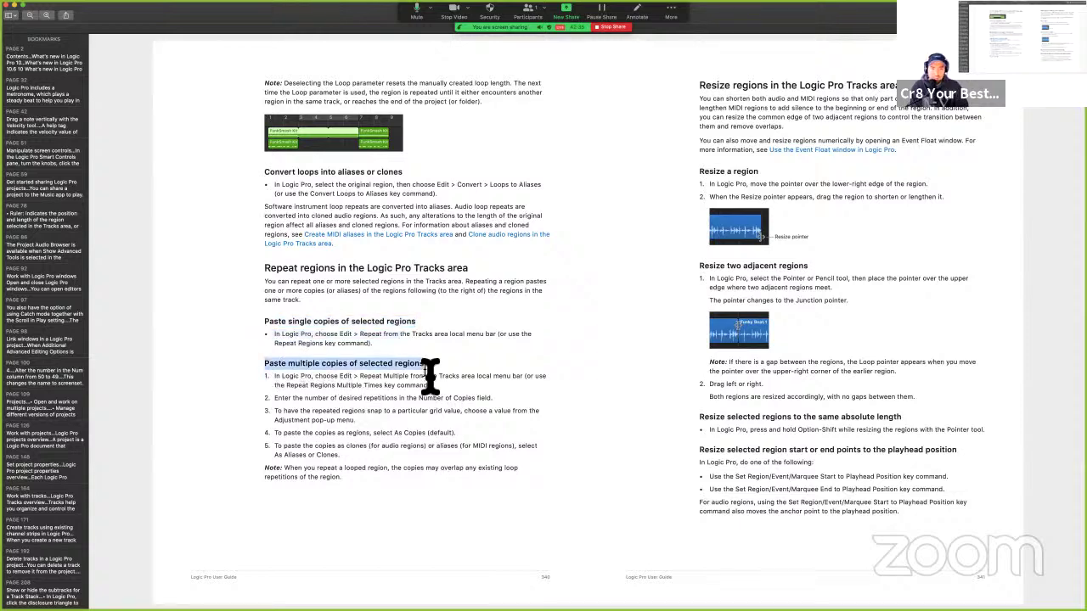
left_click(384, 375)
Return to Logic Pro and turn off looping for the last Super Fuzz region on the Black DI track.
key("ctrl+Right")
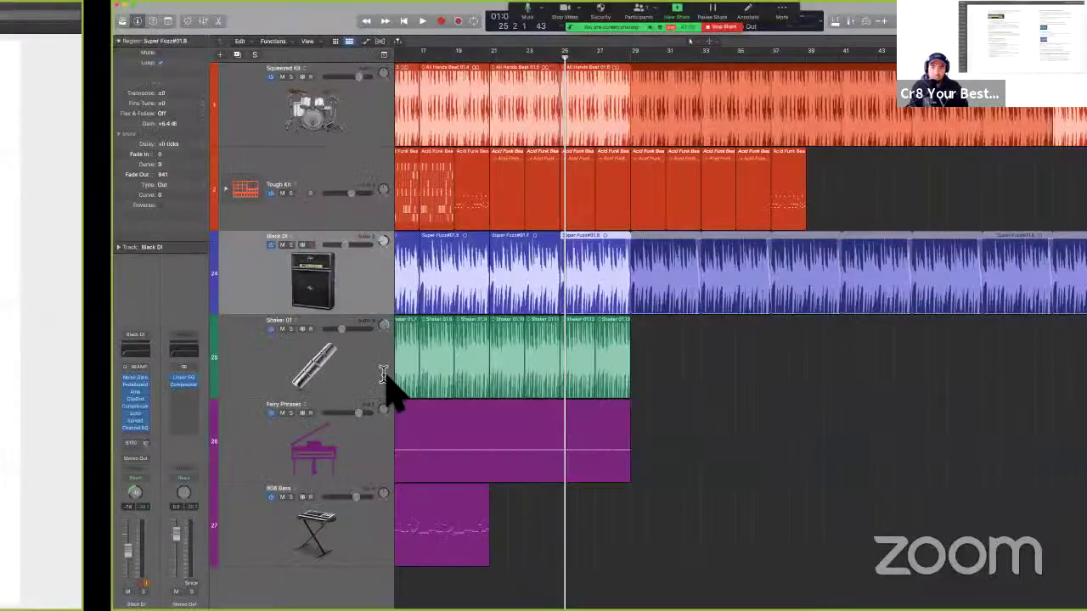
key("l")
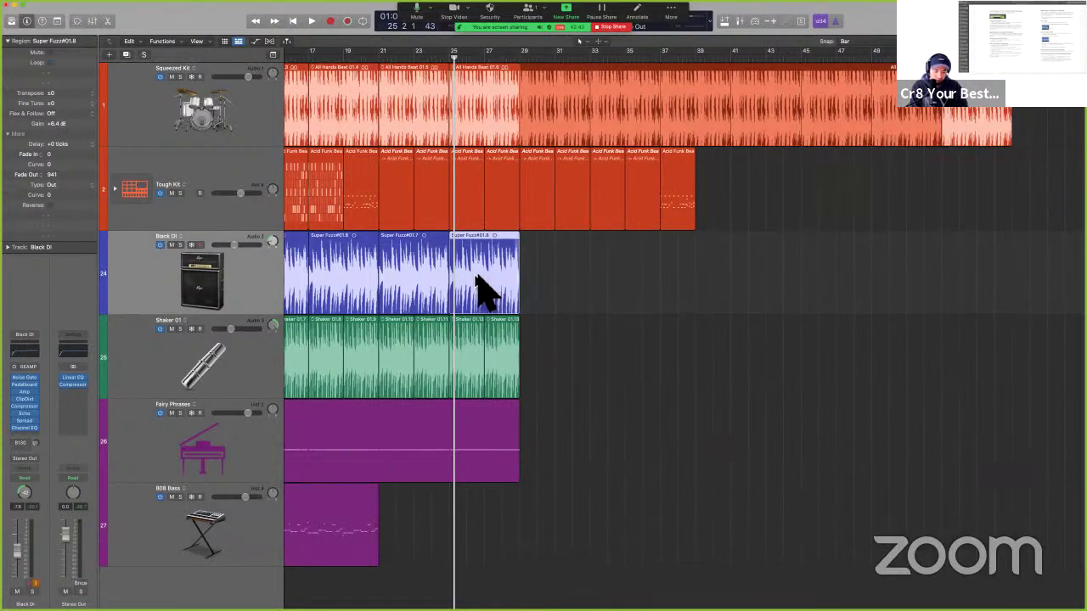
key("ctrl+alt+super+m")
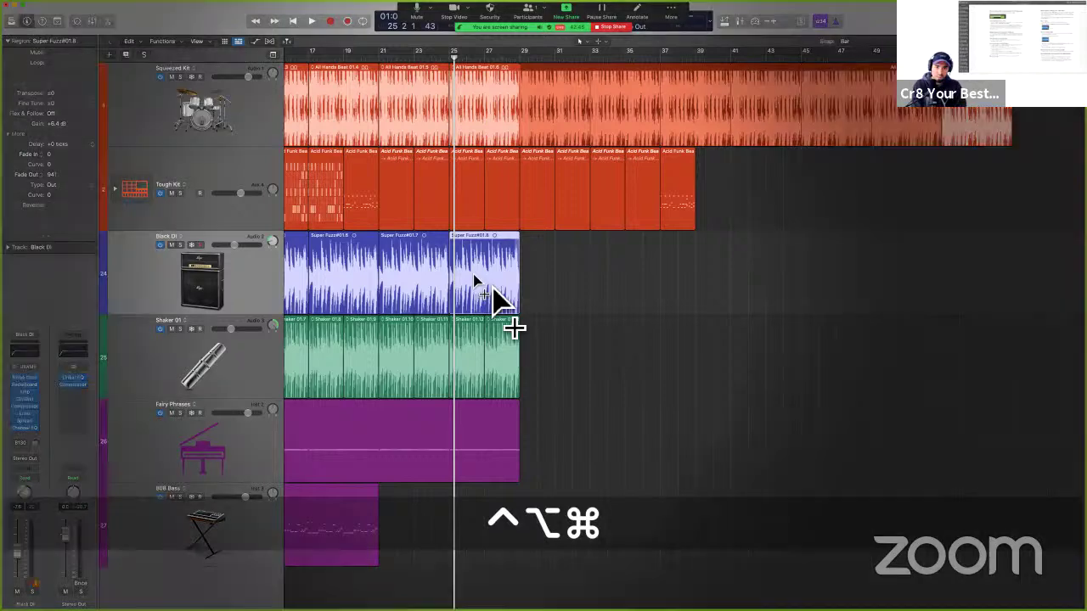
key("ctrl+alt+super+m")
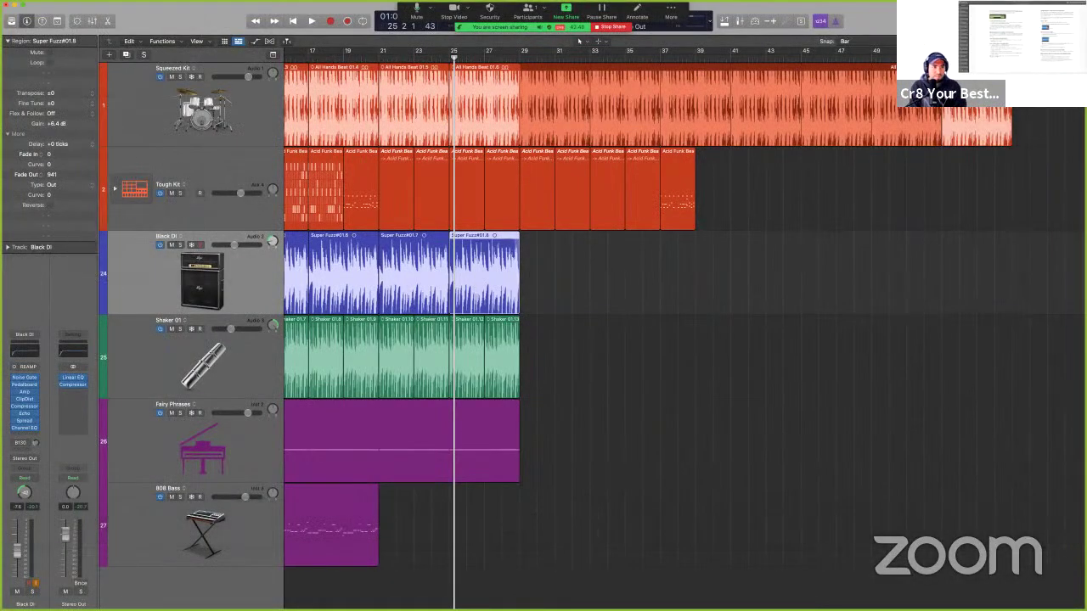
Examine the Copies and Aliases or Clones options for repeating the Super Fuzz region multiple times, and cancel without repeating it.
left_click(80, 4)
mouse_move(158, 152)
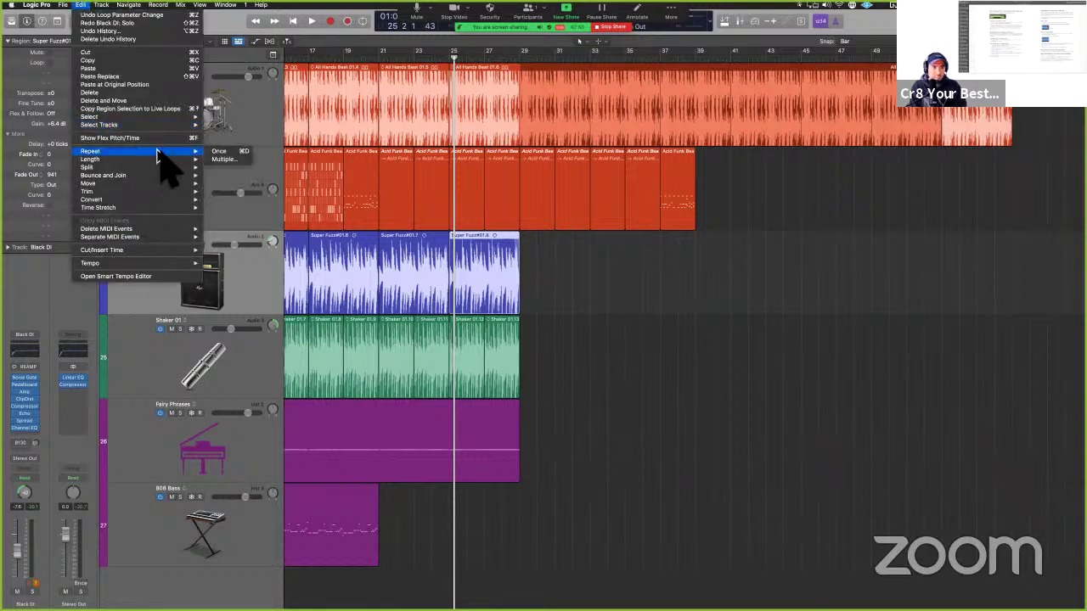
left_click(242, 160)
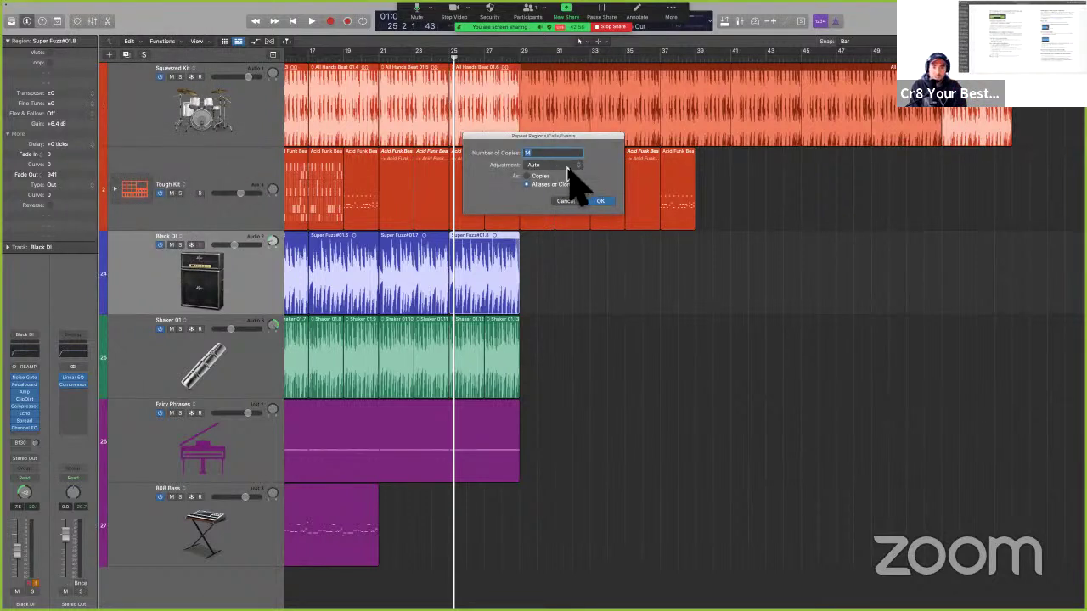
left_click(538, 177)
left_click(543, 177)
left_click(545, 186)
left_click(543, 178)
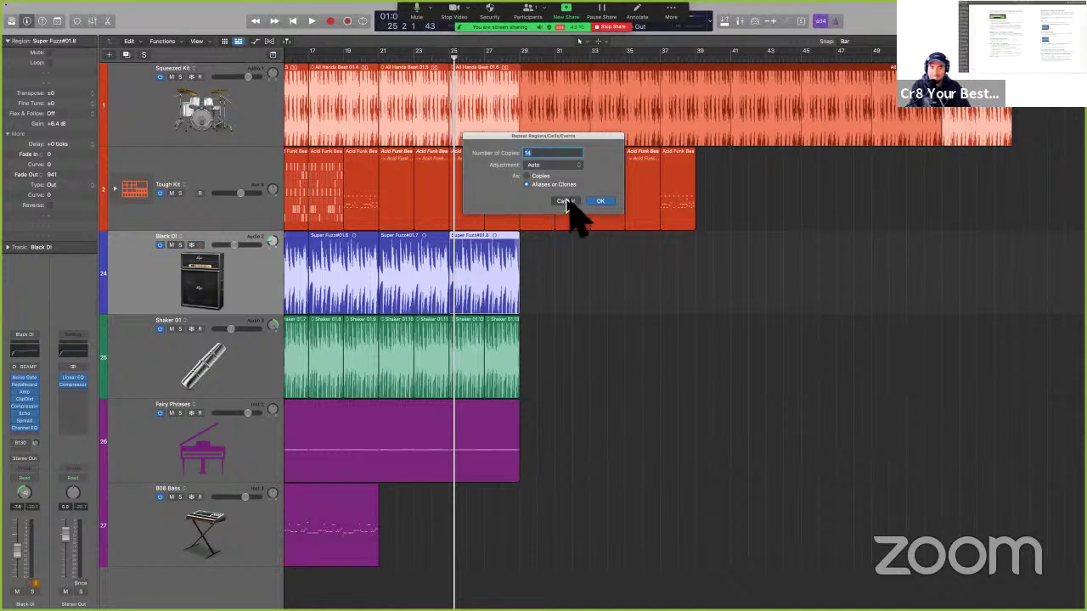
left_click(566, 202)
Switch to the user guide and read the steps and note on pasting multiple copies as regions, aliases or clones.
key("ctrl+Left")
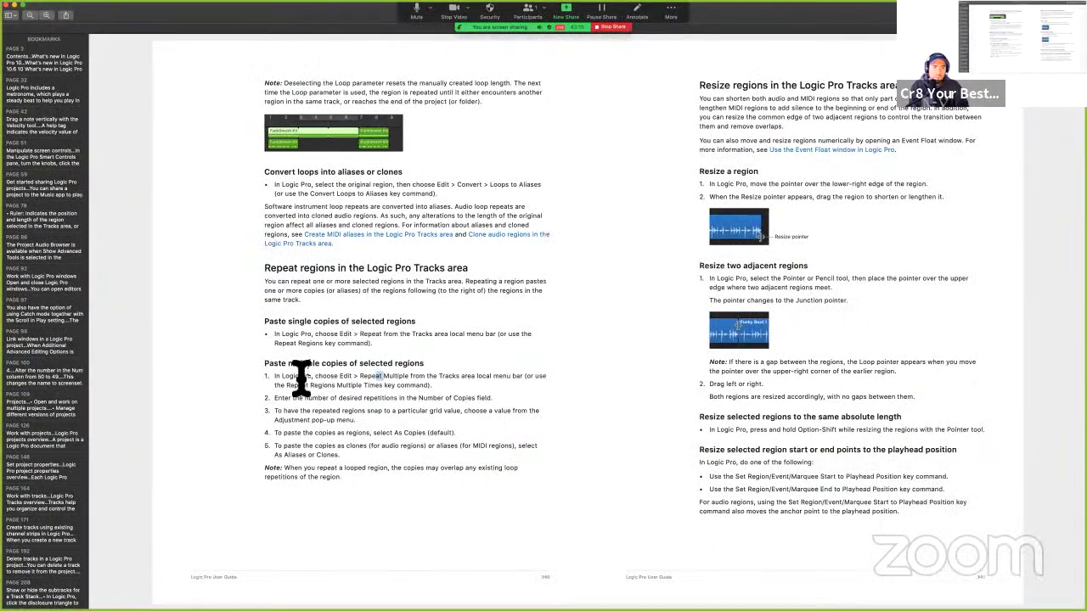
left_click_drag(280, 374, 416, 370)
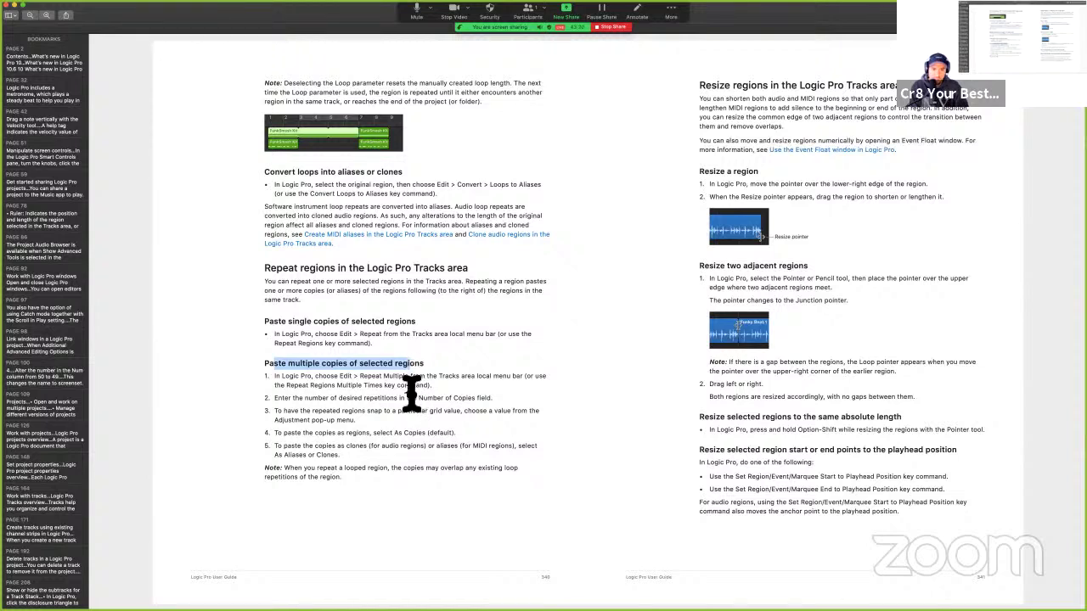
left_click_drag(361, 379, 435, 388)
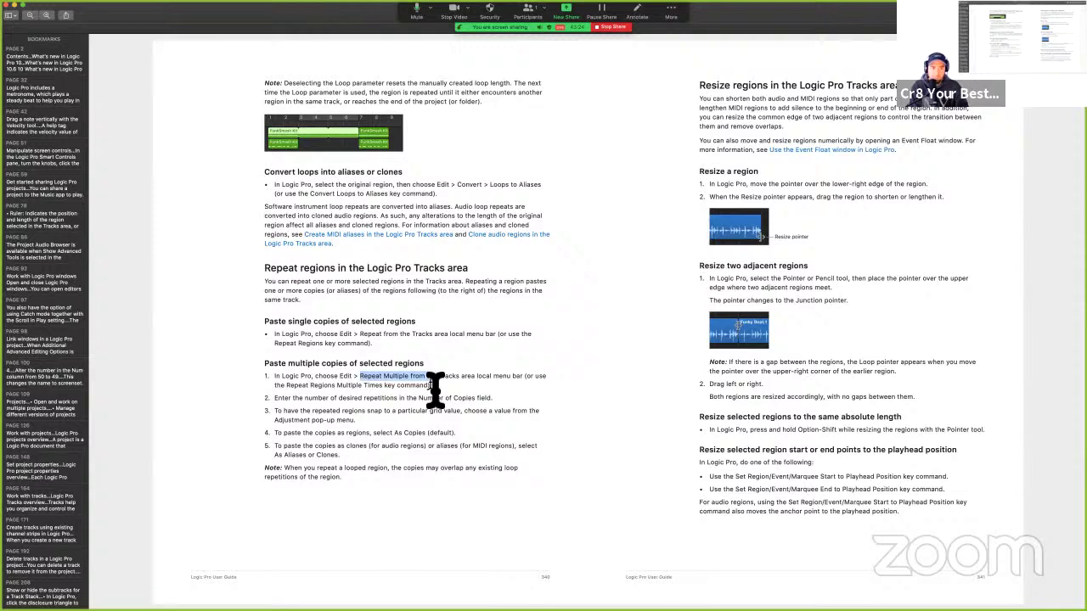
left_click(315, 434)
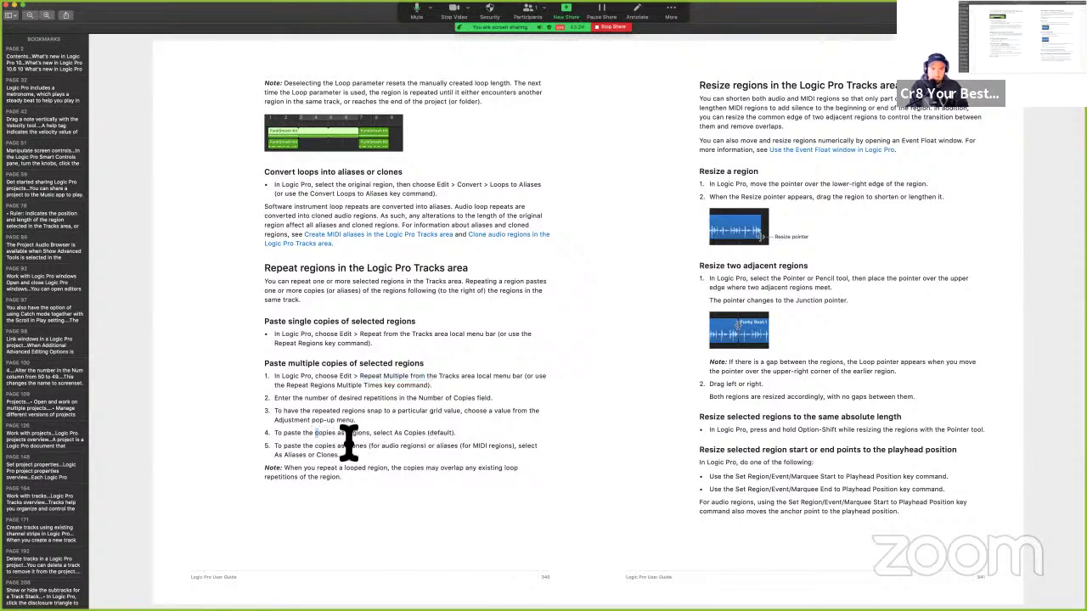
left_click_drag(348, 443, 469, 441)
left_click_drag(322, 452, 395, 467)
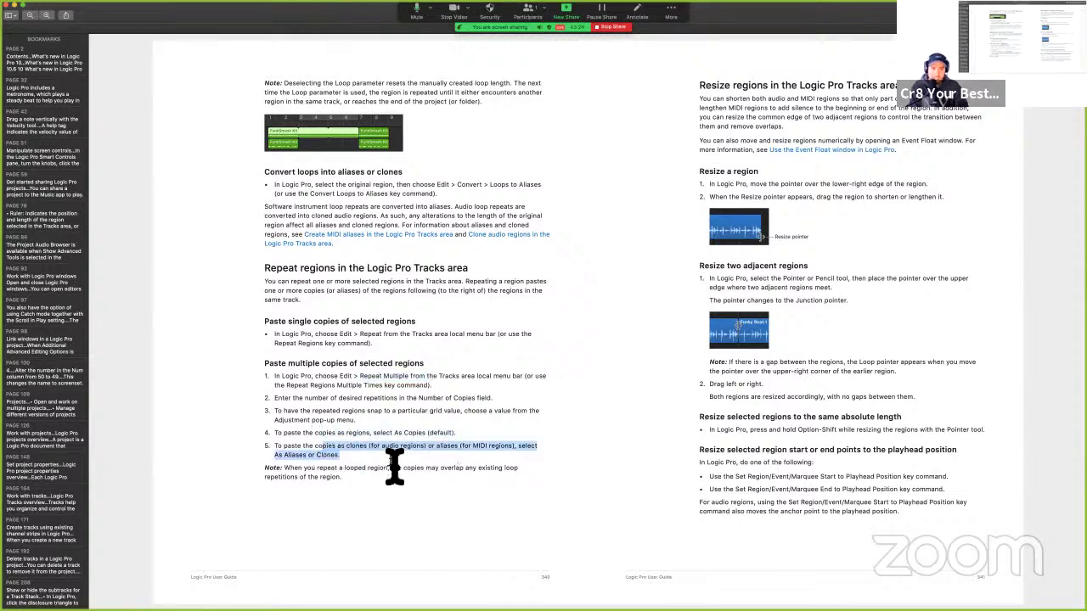
left_click(394, 481)
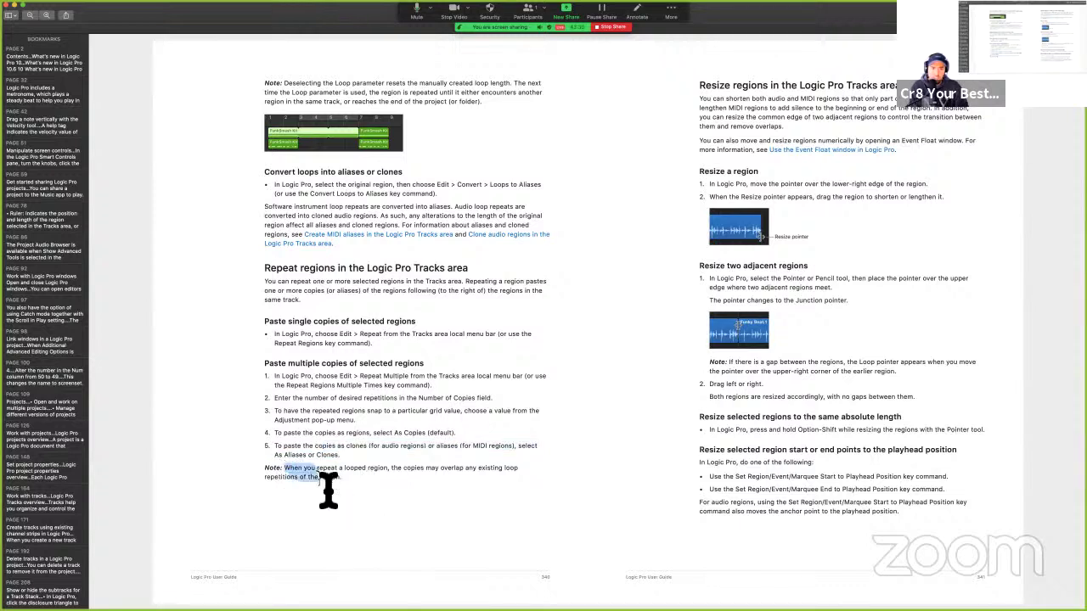
left_click_drag(284, 469, 329, 488)
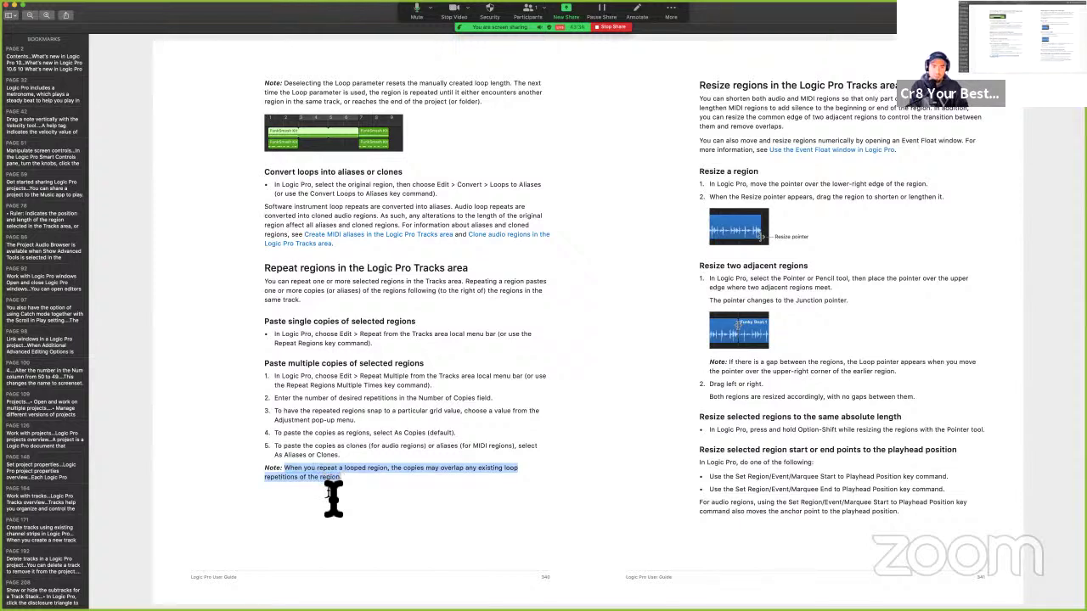
left_click(349, 482)
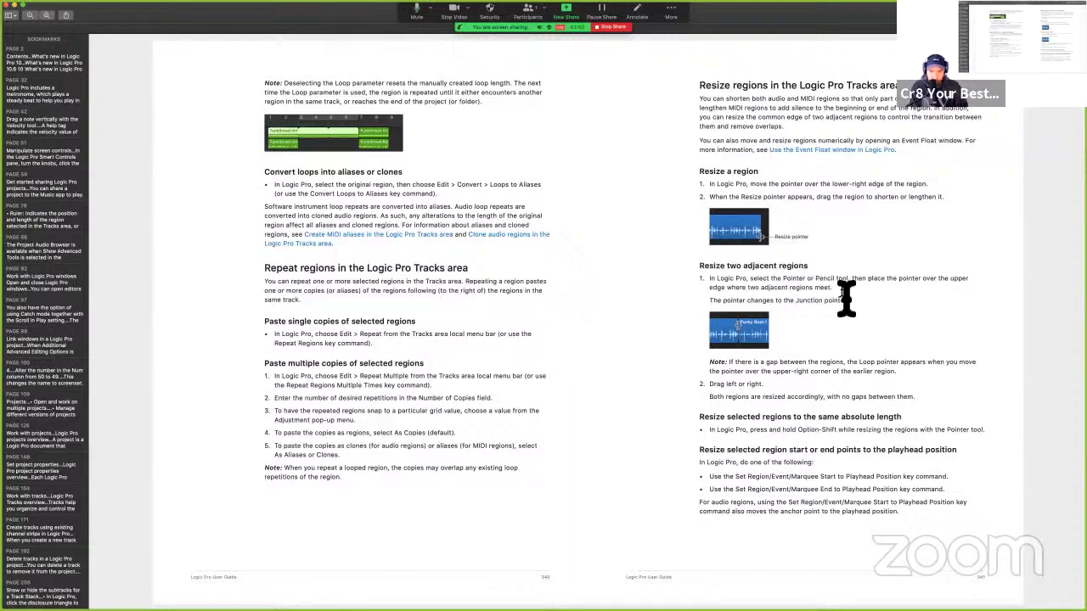
Check the user guide's following pages, go back, and highlight the section on resizing two adjacent regions.
key("Right")
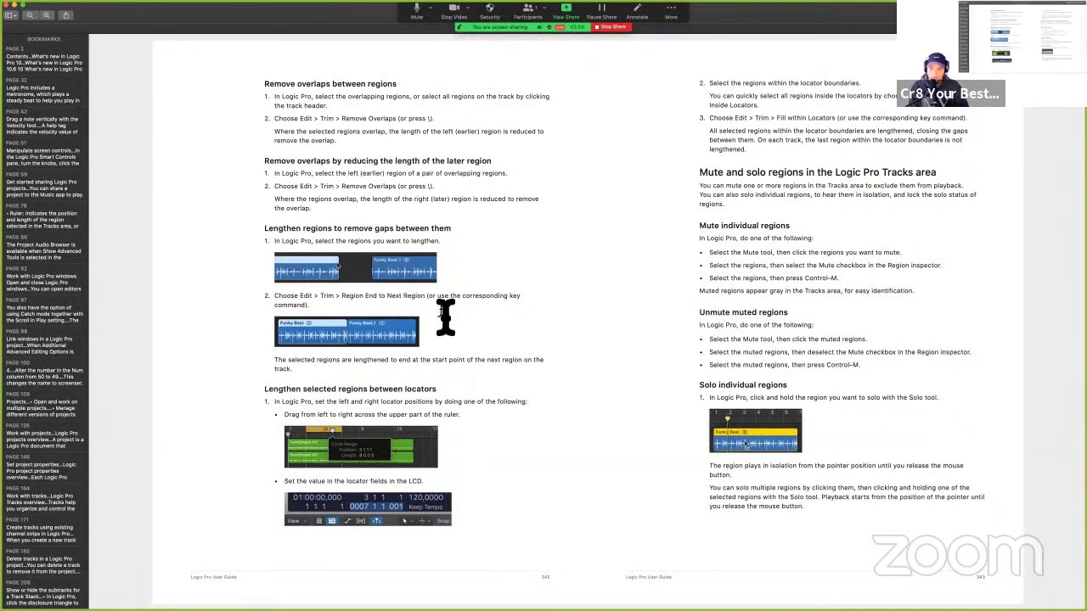
key("Left")
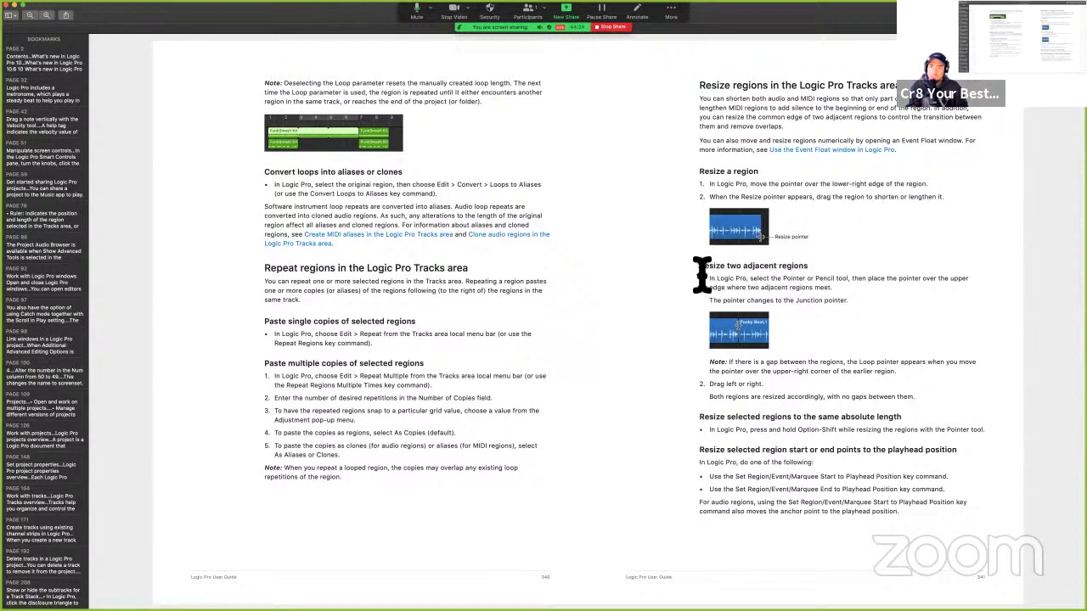
left_click_drag(700, 265, 808, 287)
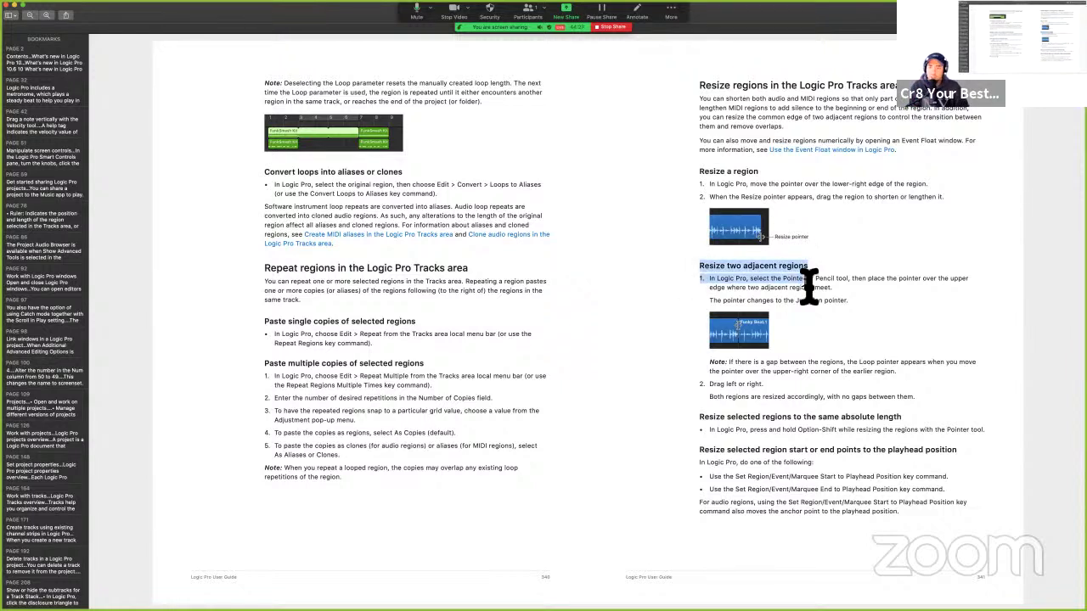
Return to Logic Pro and try resizing the adjacent All Hands Beat 01.3 and 01.4 regions at their shared edge.
key("ctrl+Right")
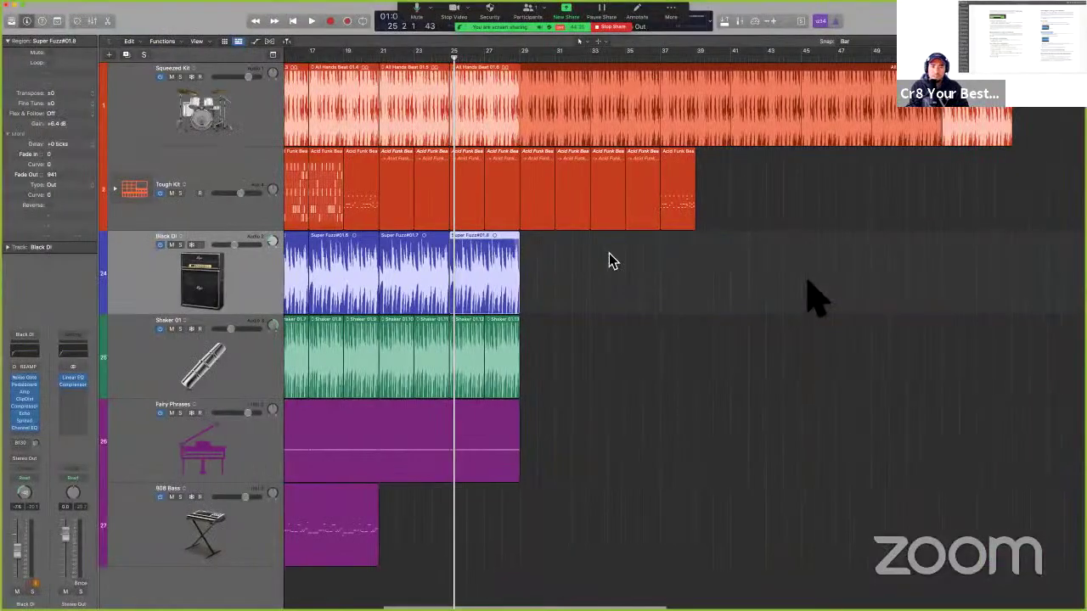
scroll(528, 280, "left", 10)
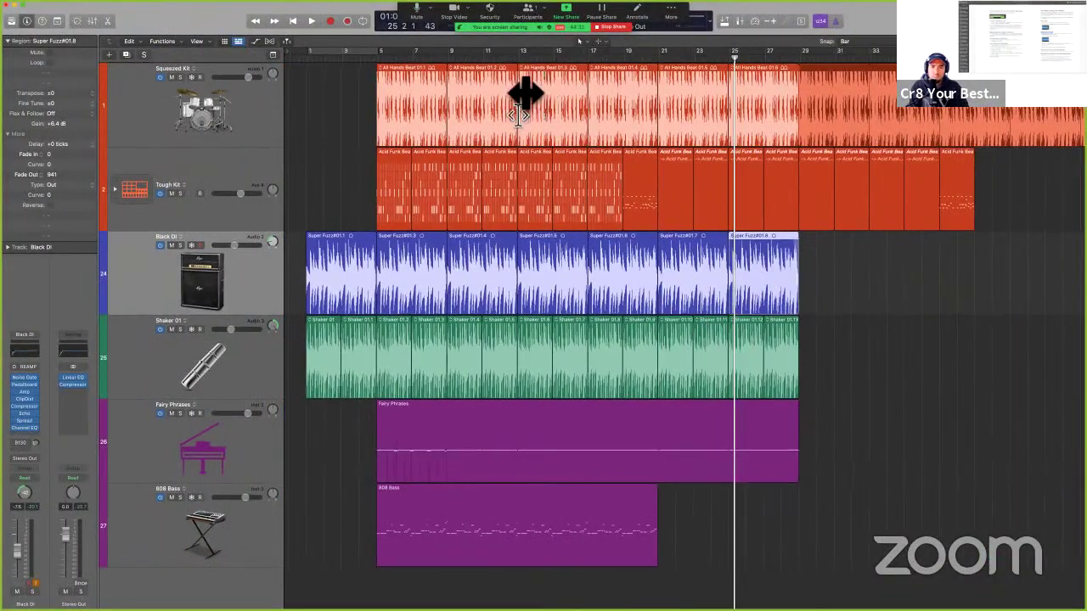
scroll(519, 102, "up", 5)
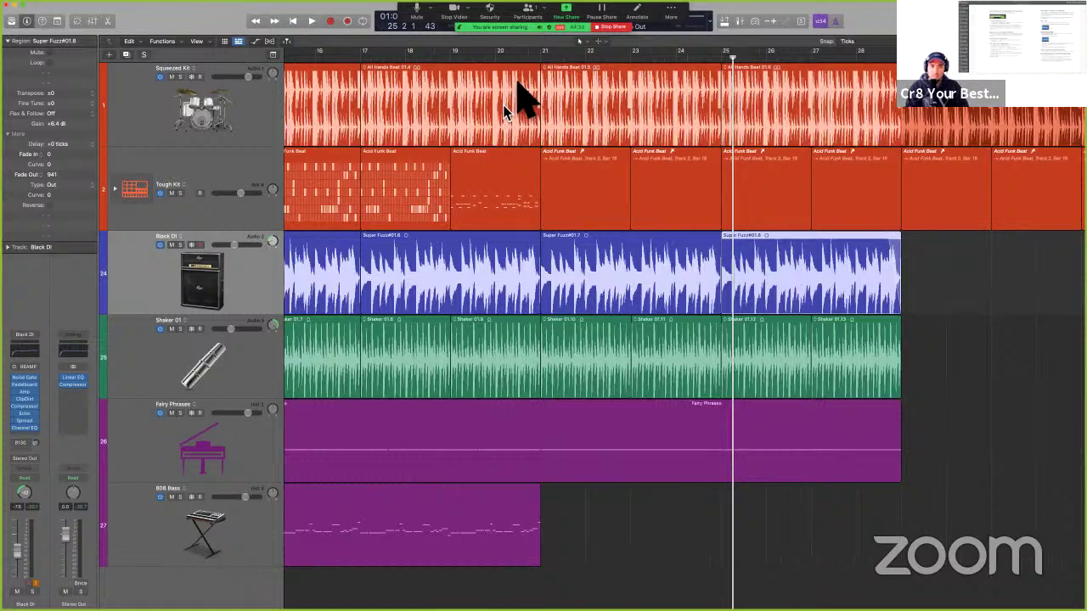
scroll(507, 110, "left", 5)
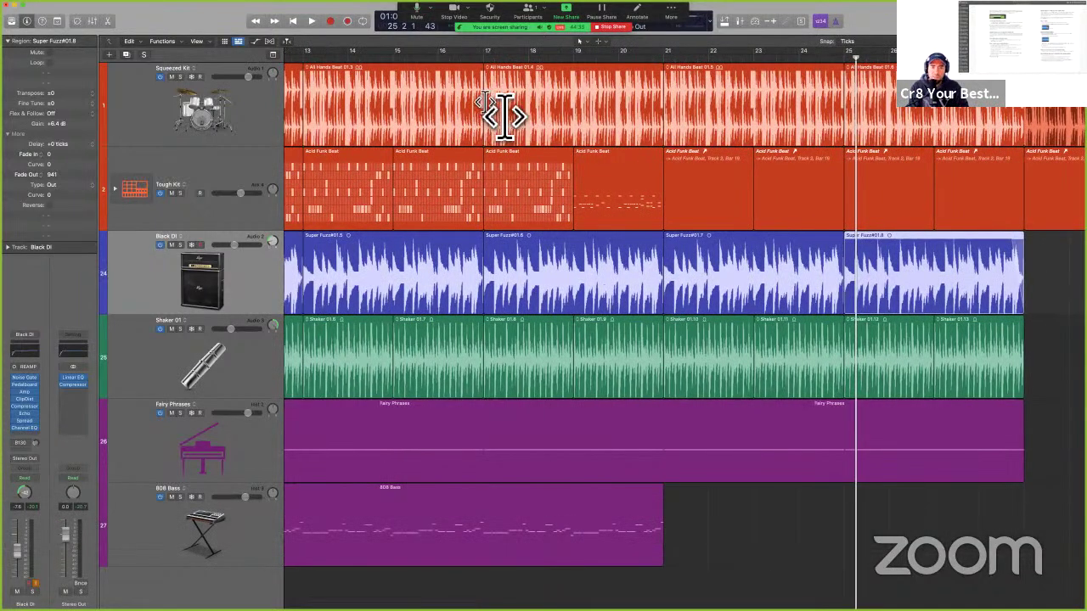
left_click_drag(503, 114, 670, 113)
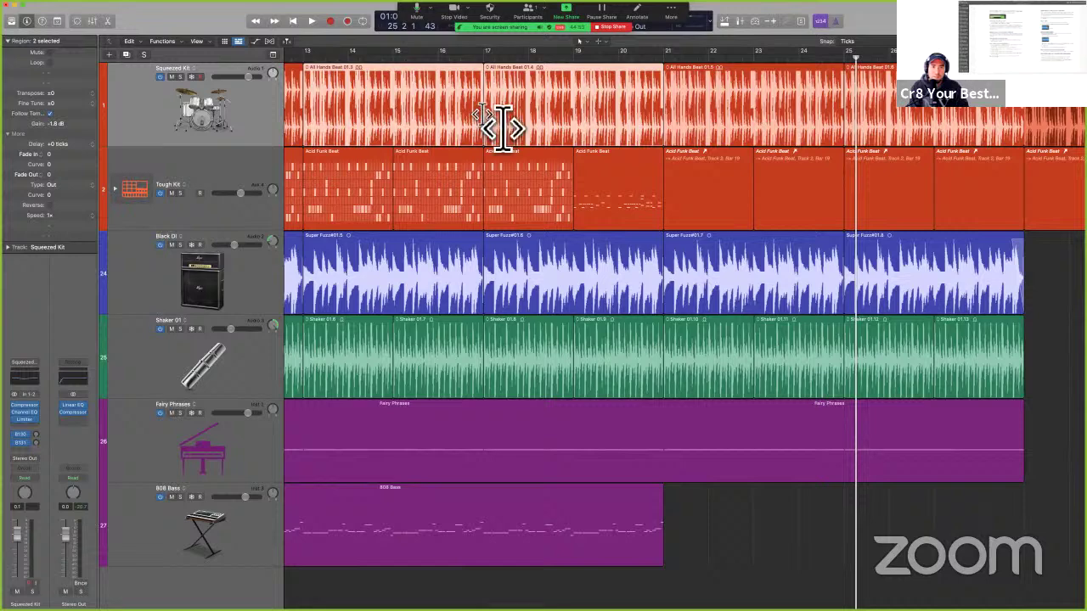
left_click_drag(484, 127, 671, 131)
left_click_drag(565, 123, 418, 123)
key("super+z")
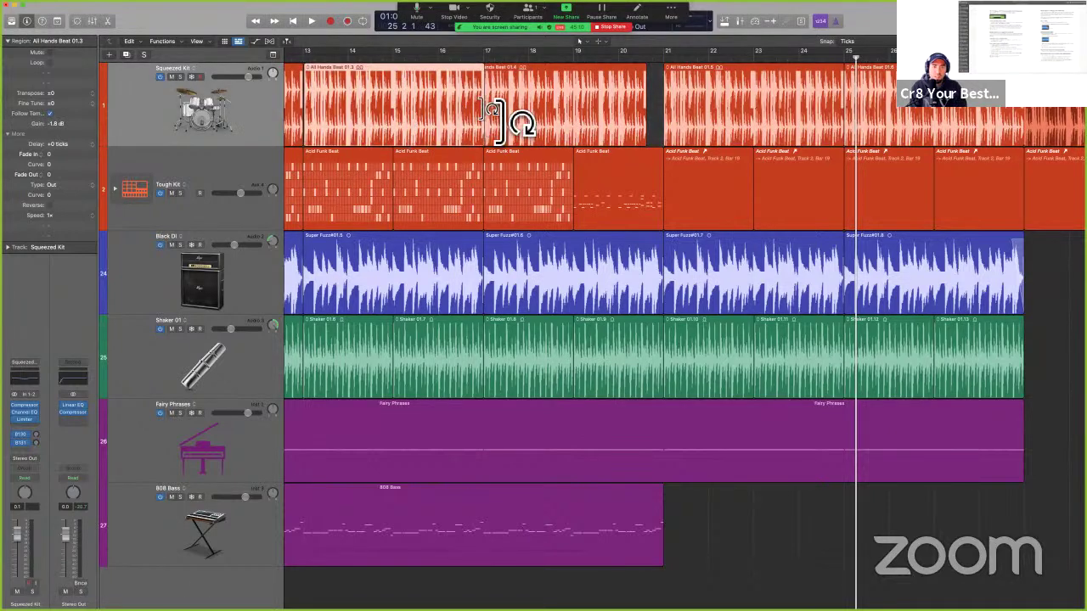
Undo the looping, moving and resizing edits made to the All Hands Beat 01.3 and 01.4 regions.
left_click(483, 99)
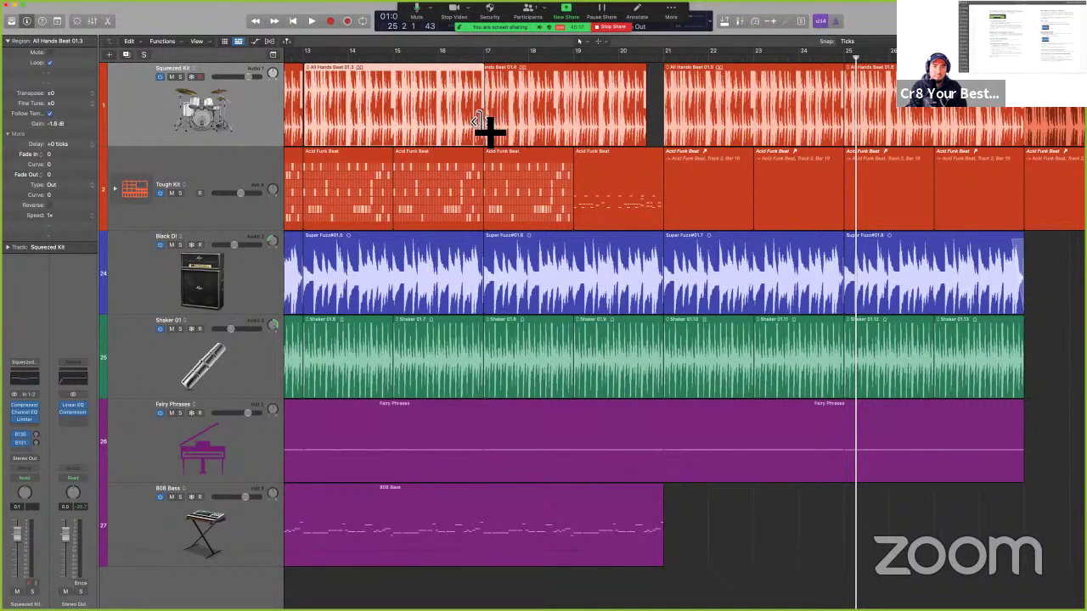
key("super+z")
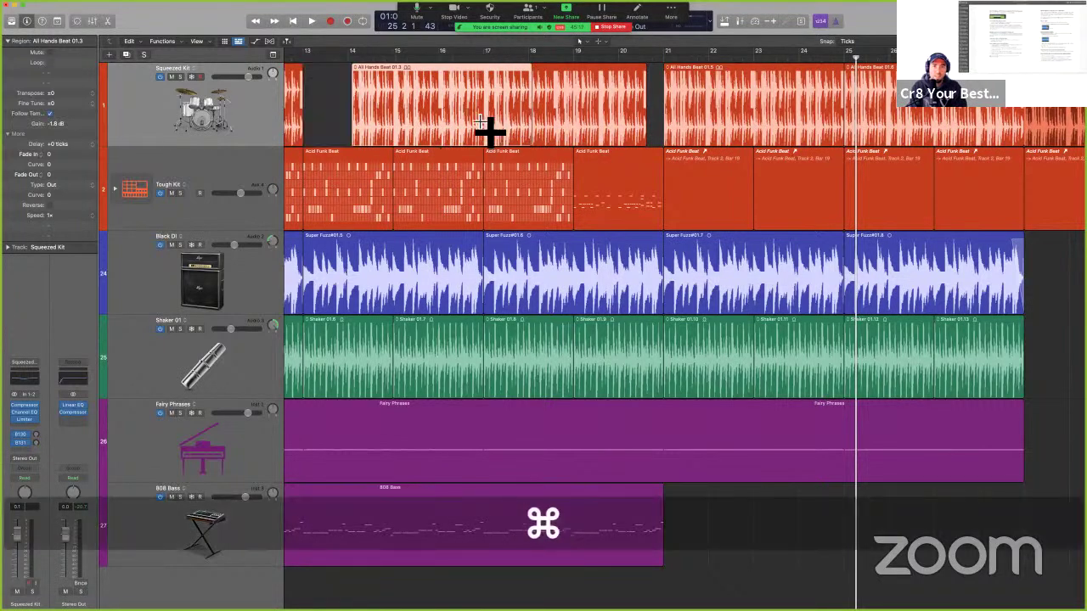
key("super+z")
key("super+z")
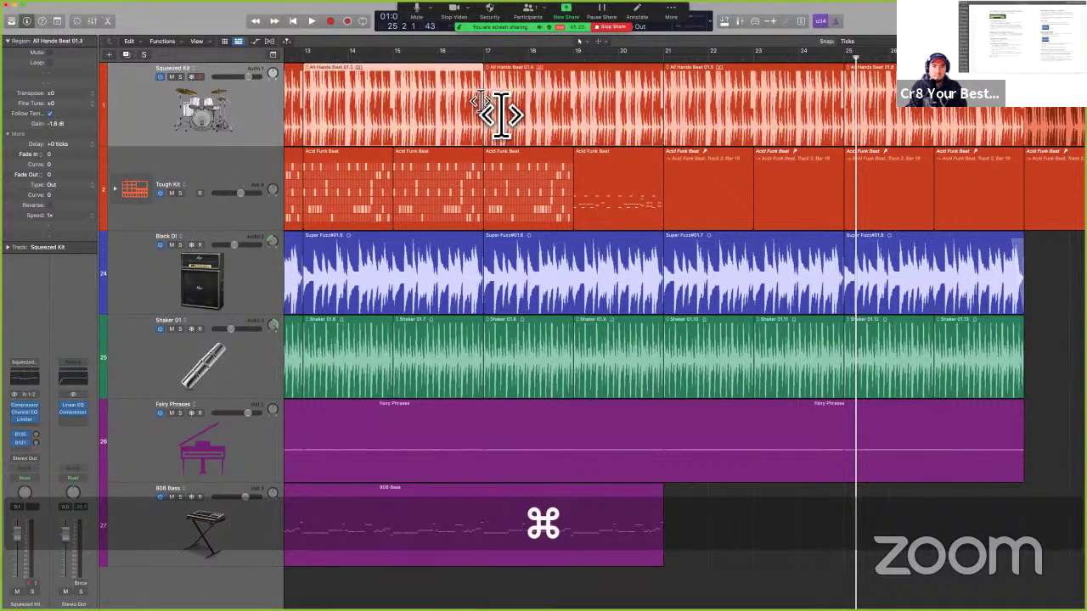
Try dual resizing at the 01.3/01.4 and 01.4/01.5 All Hands Beat junctions, and undo the last resize.
left_click_drag(499, 113, 606, 122)
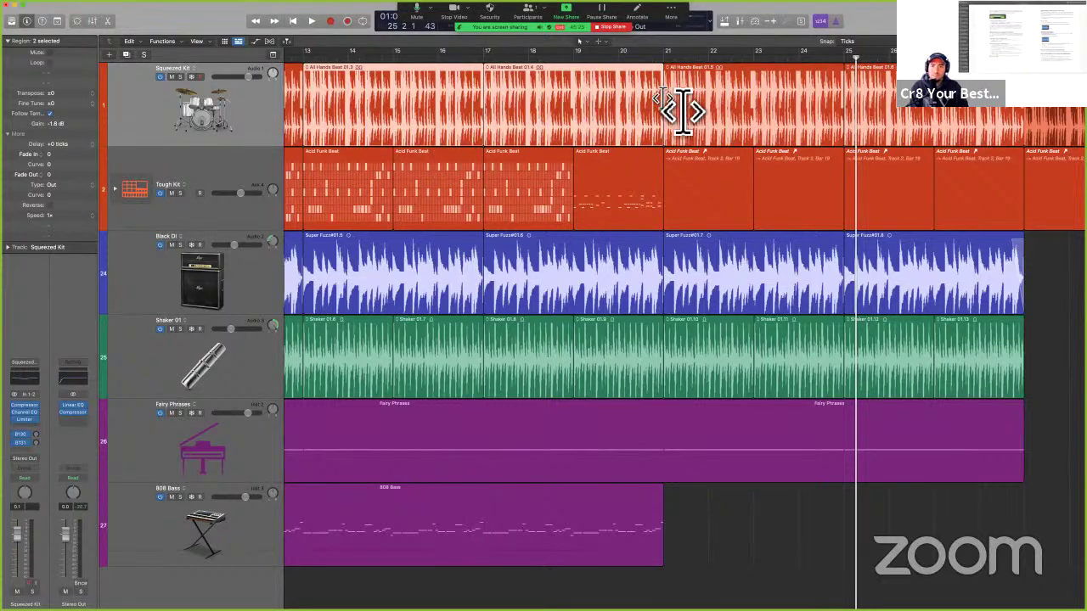
mouse_move(684, 110)
left_mouse_down()
mouse_move(614, 109)
mouse_move(835, 109)
mouse_move(684, 126)
left_mouse_up()
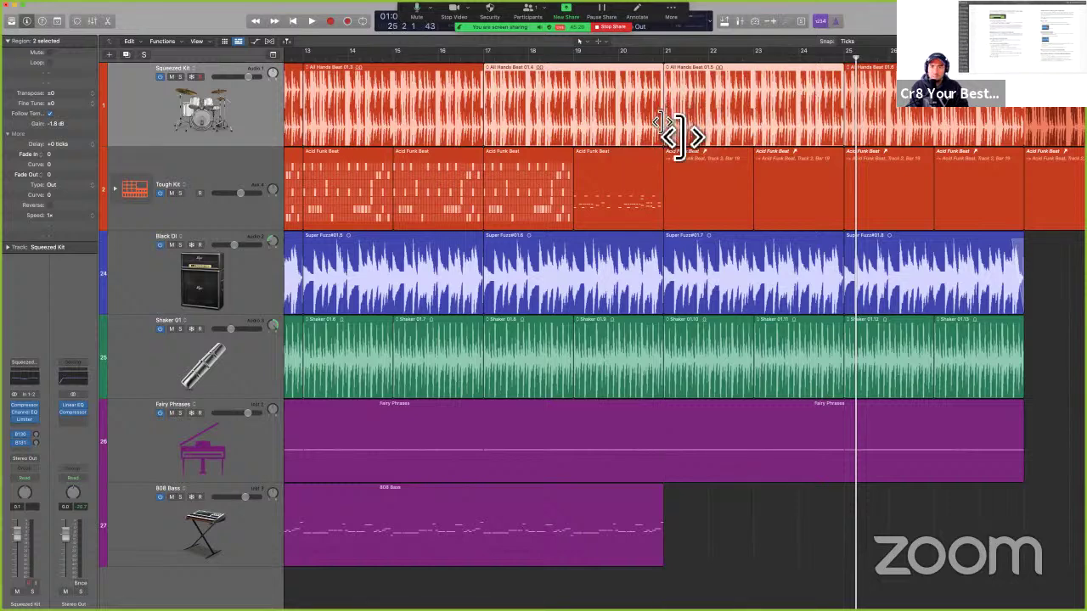
mouse_move(682, 147)
left_mouse_down()
mouse_move(626, 151)
mouse_move(674, 145)
mouse_move(665, 145)
left_mouse_up()
key("super+z")
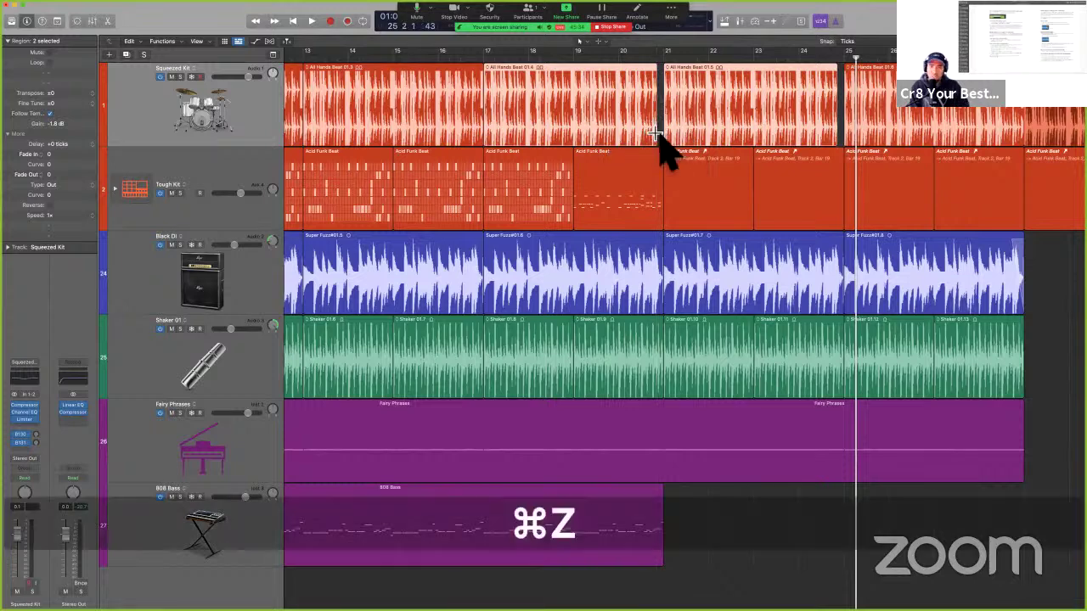
Recheck the user guide's adjacent-regions section, and convert the loops of the All Hands Beat 01.6 region into separate regions in Logic Pro.
key("ctrl+Left")
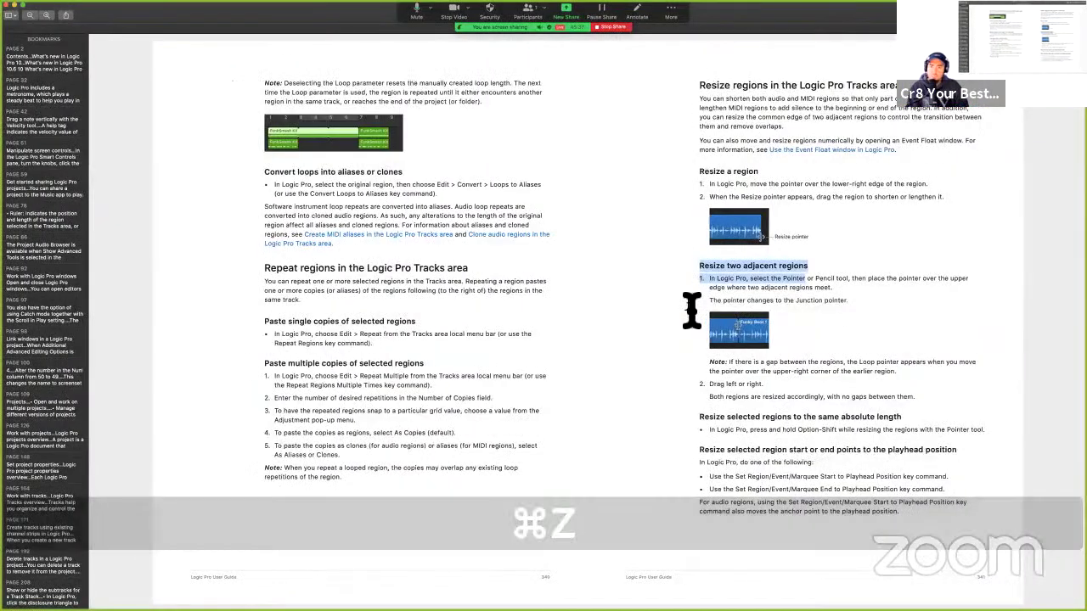
key("F18")
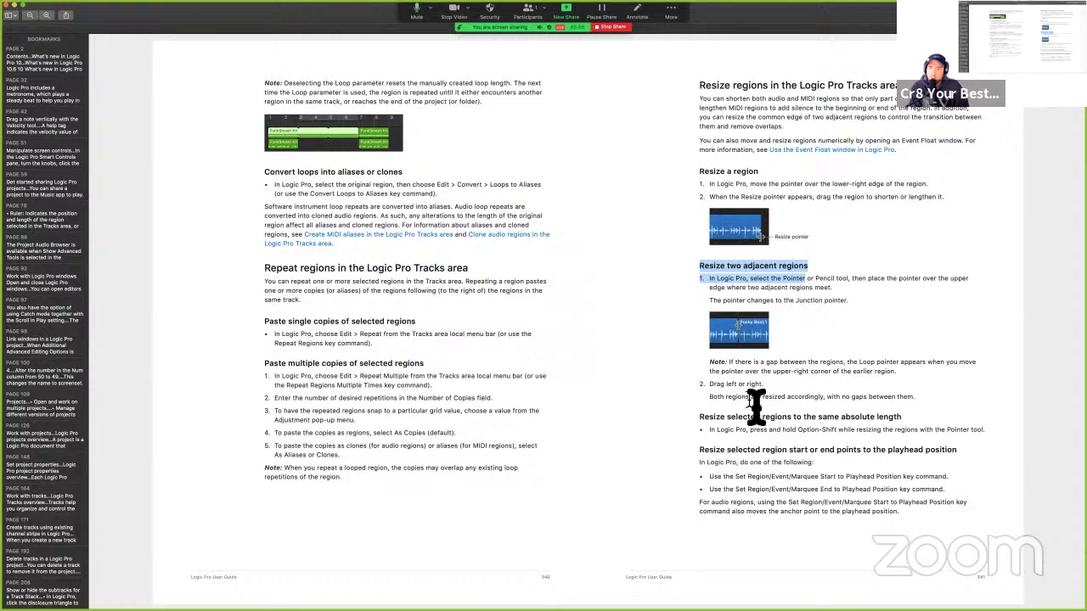
key("ctrl+Right")
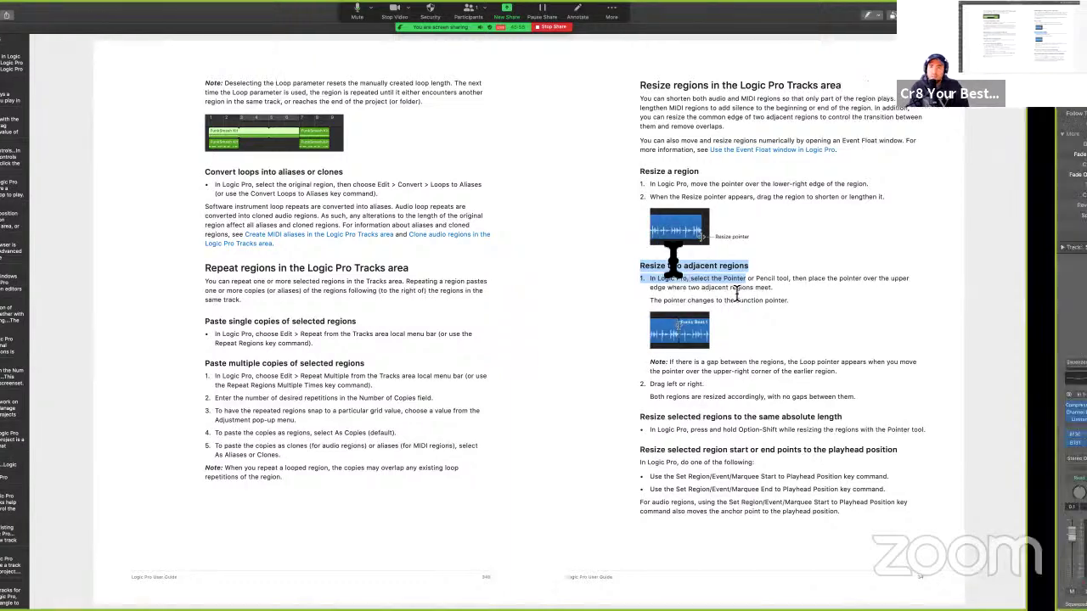
scroll(870, 206, "right", 15)
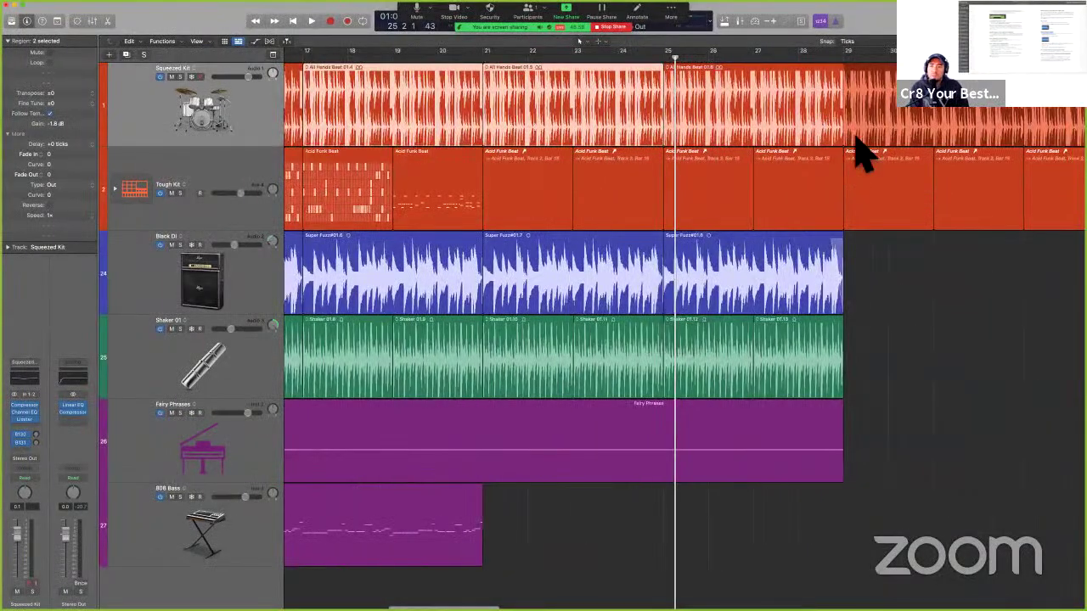
scroll(707, 109, "left", 1)
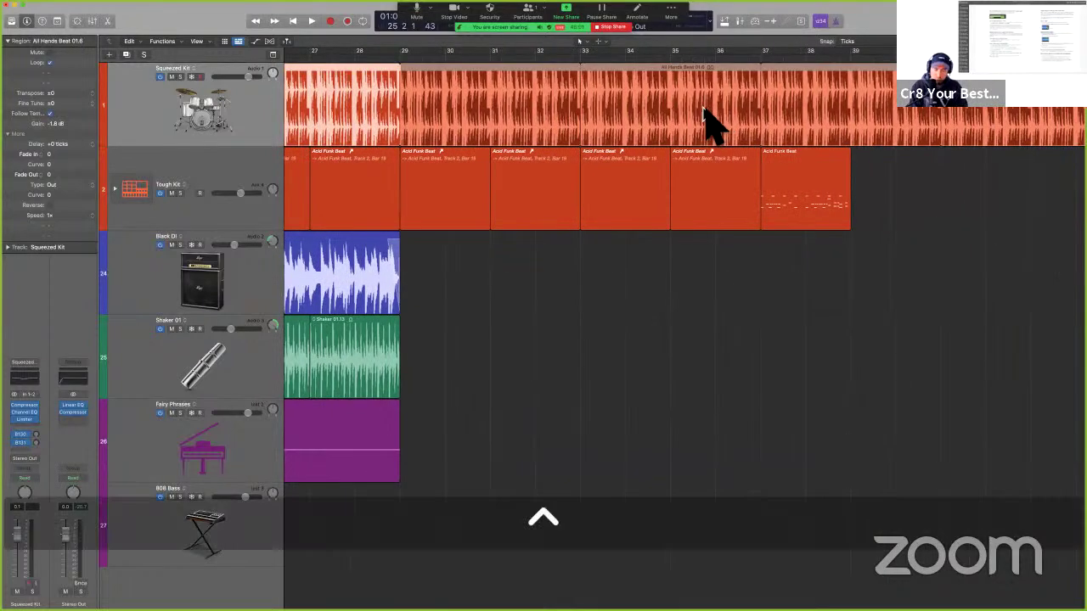
key("ctrl+l")
left_click(1021, 211)
scroll(898, 164, "right", 6)
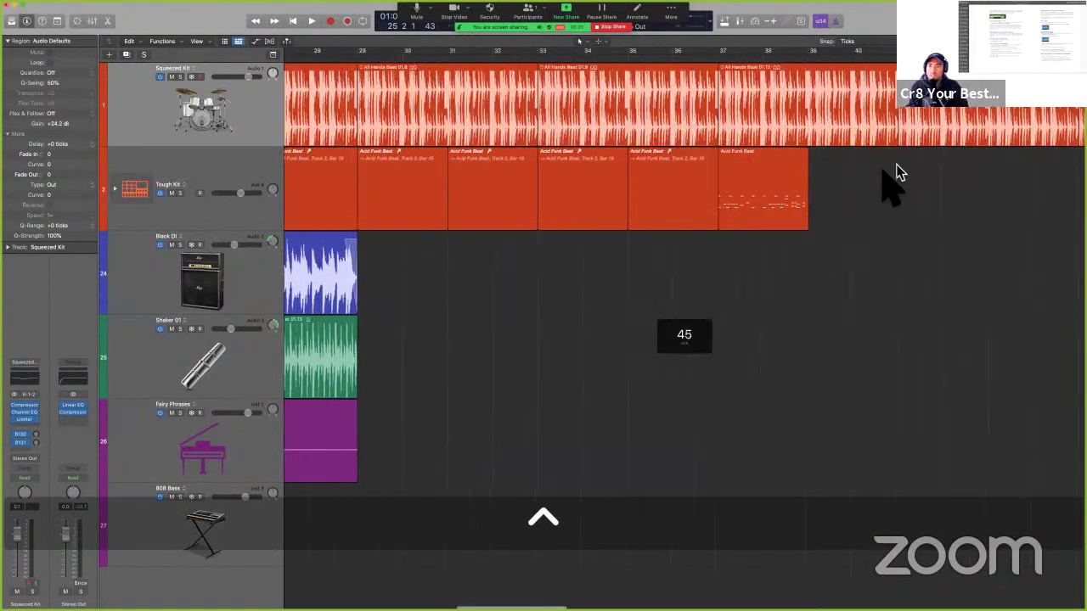
Set snap to Division and try shifting the shared edge of the All Hands Beat 01.10 and 01.11 regions.
left_click_drag(787, 190, 696, 110)
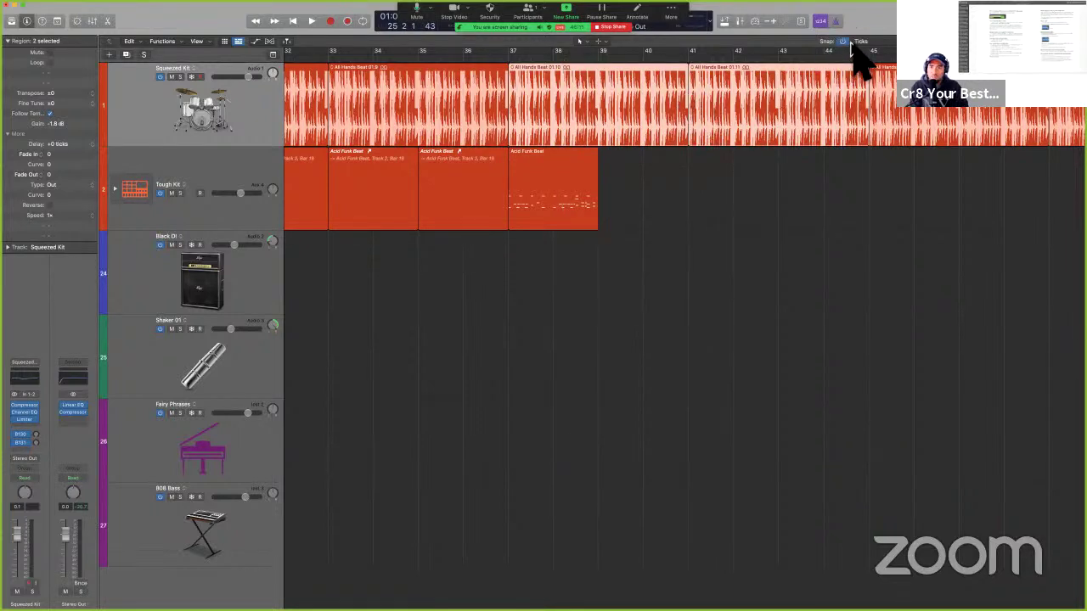
left_click(845, 42)
left_click(862, 34)
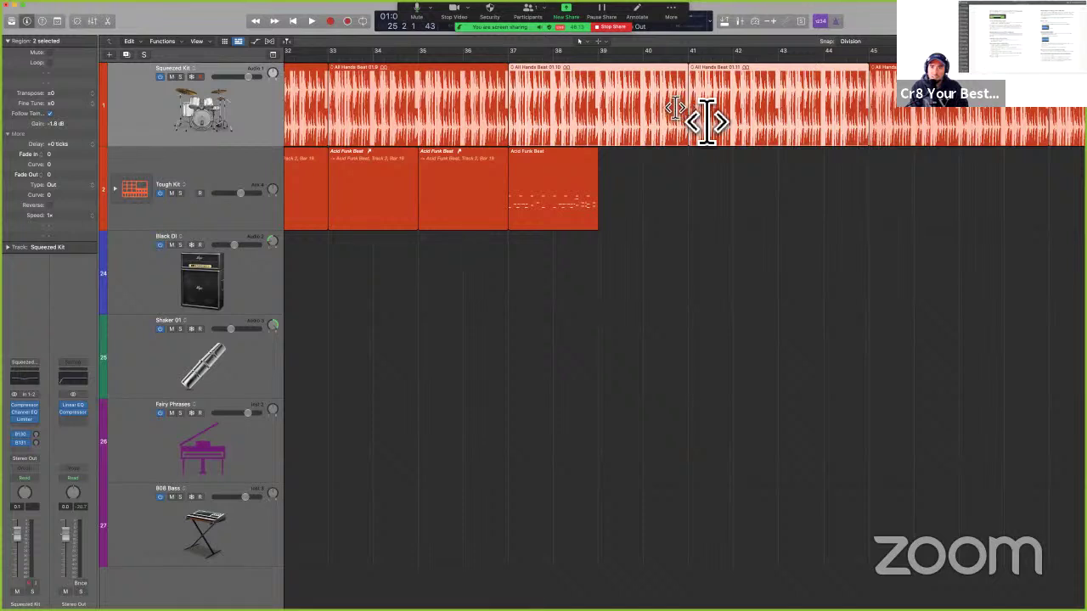
mouse_move(706, 122)
left_mouse_down()
mouse_move(679, 121)
mouse_move(922, 114)
mouse_move(684, 127)
mouse_move(788, 128)
mouse_move(695, 110)
left_mouse_up()
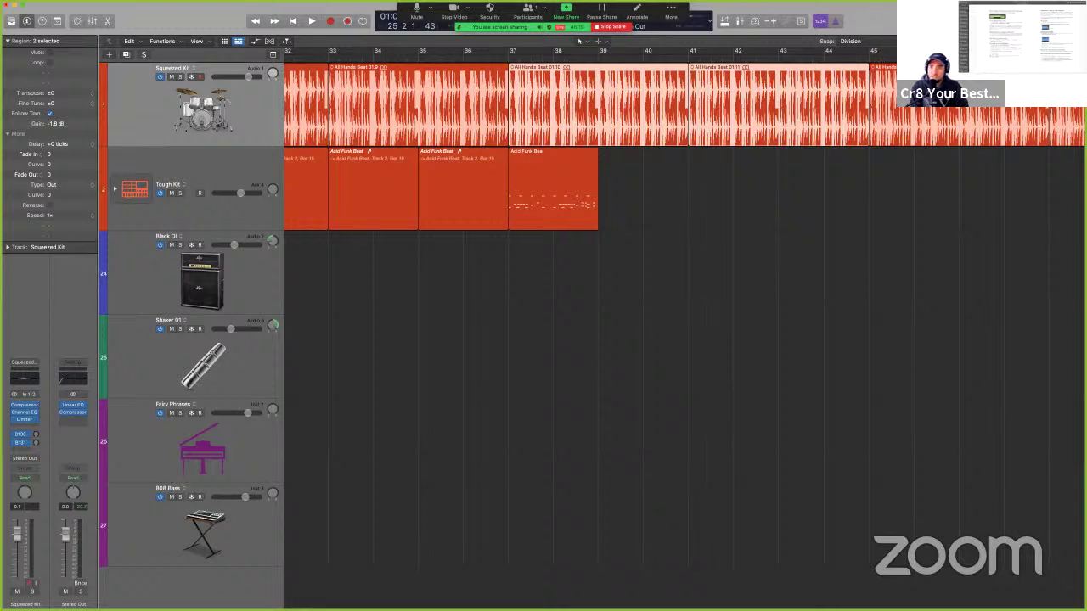
left_click_drag(692, 114, 636, 126)
Switch to the user guide, highlight the full section on resizing two adjacent regions to read it, and clear the highlight.
key("ctrl+Left")
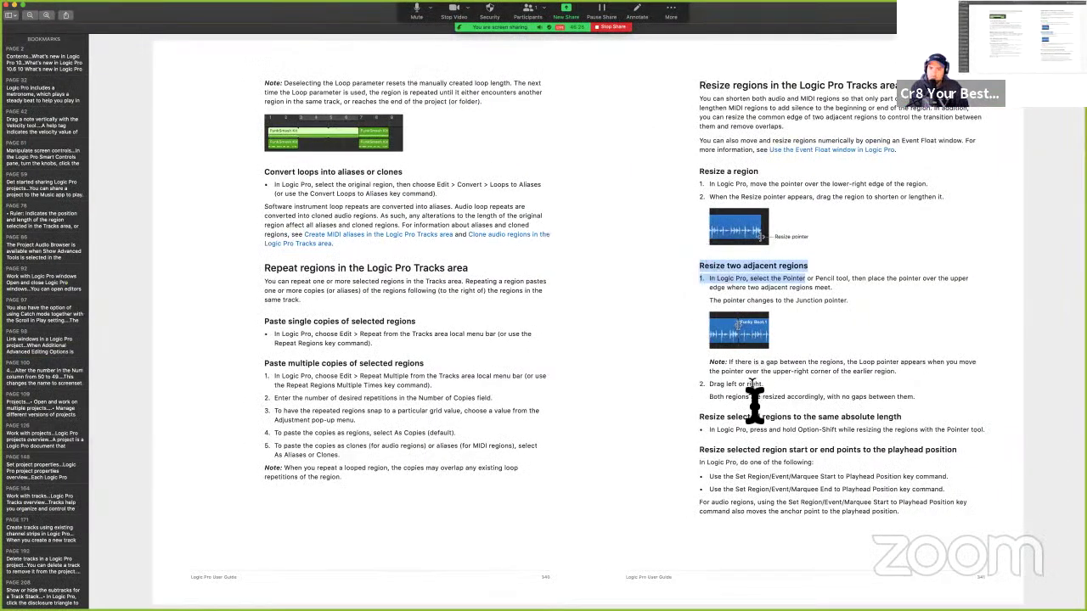
left_click(702, 277)
left_click_drag(701, 273, 922, 399)
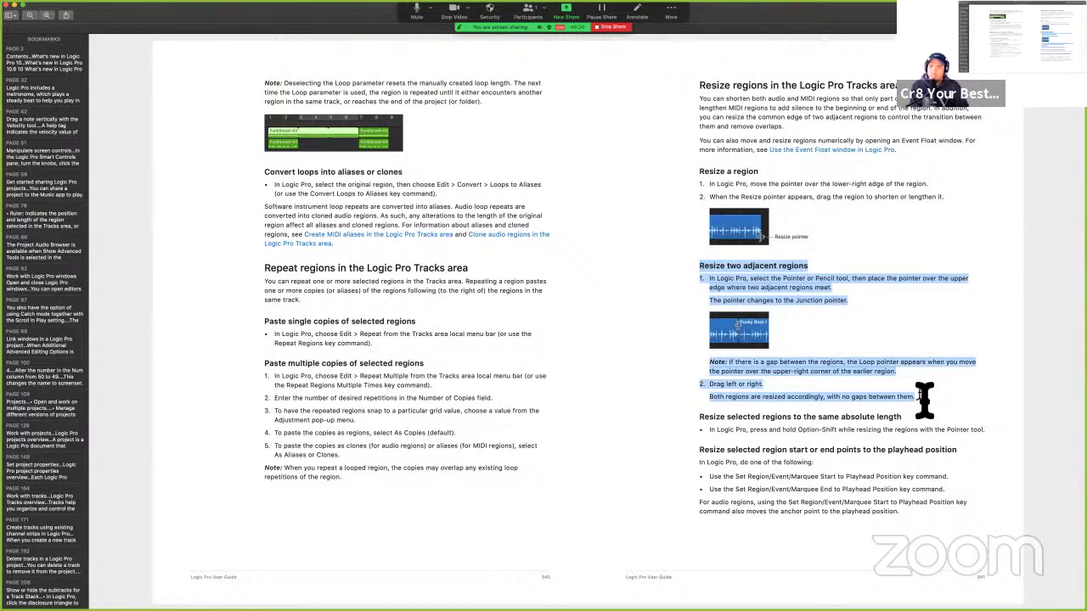
left_click(773, 447)
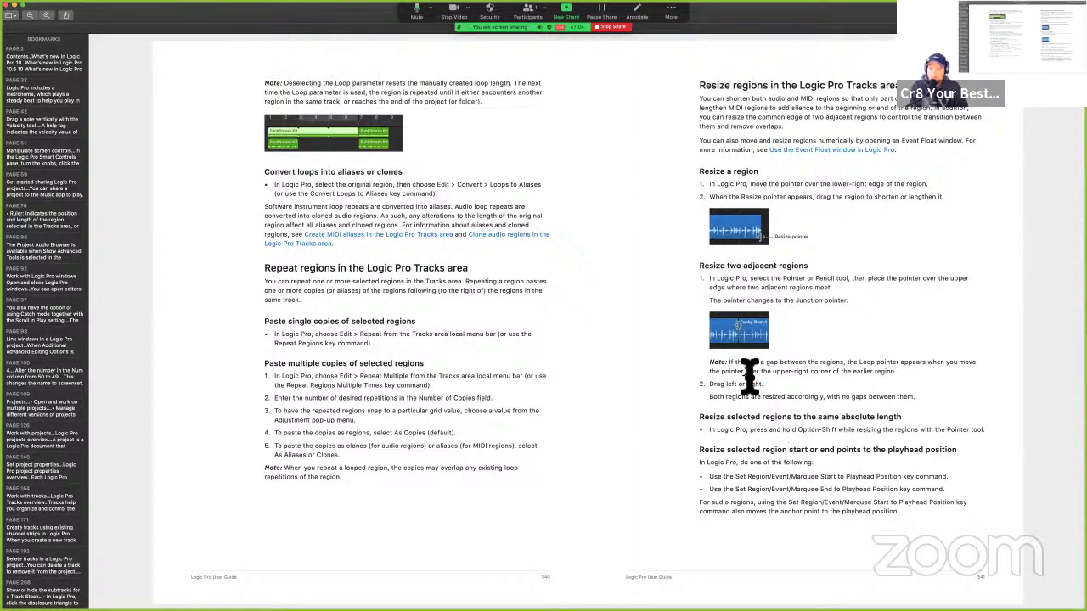
Return to Logic Pro and try the equal-end, equal-length and stretch options at the end of the last Acid Funk Beat region.
key("ctrl+Right")
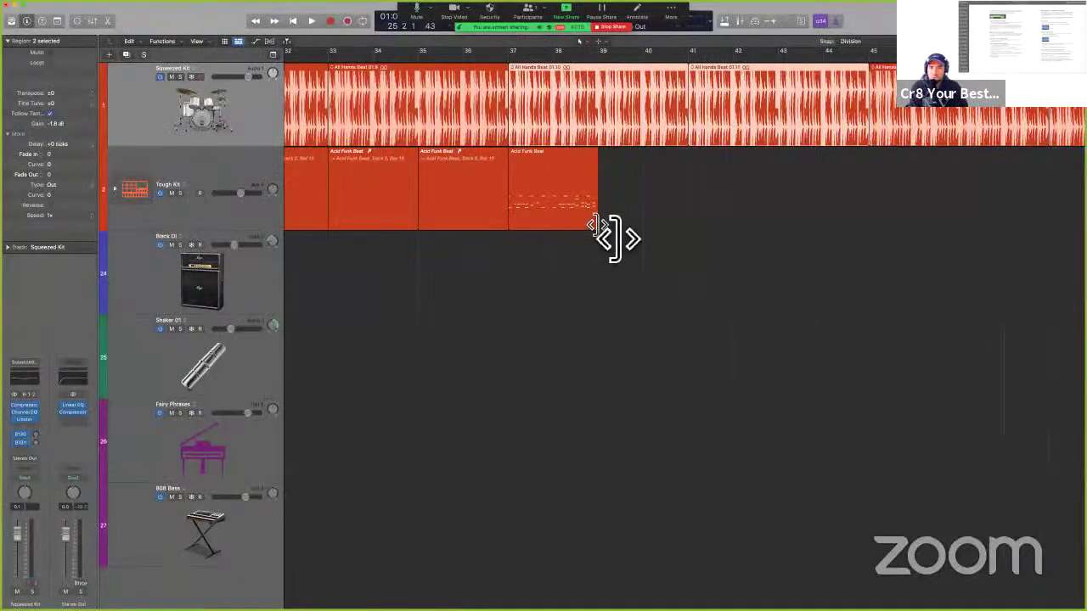
left_click_drag(598, 228, 599, 229)
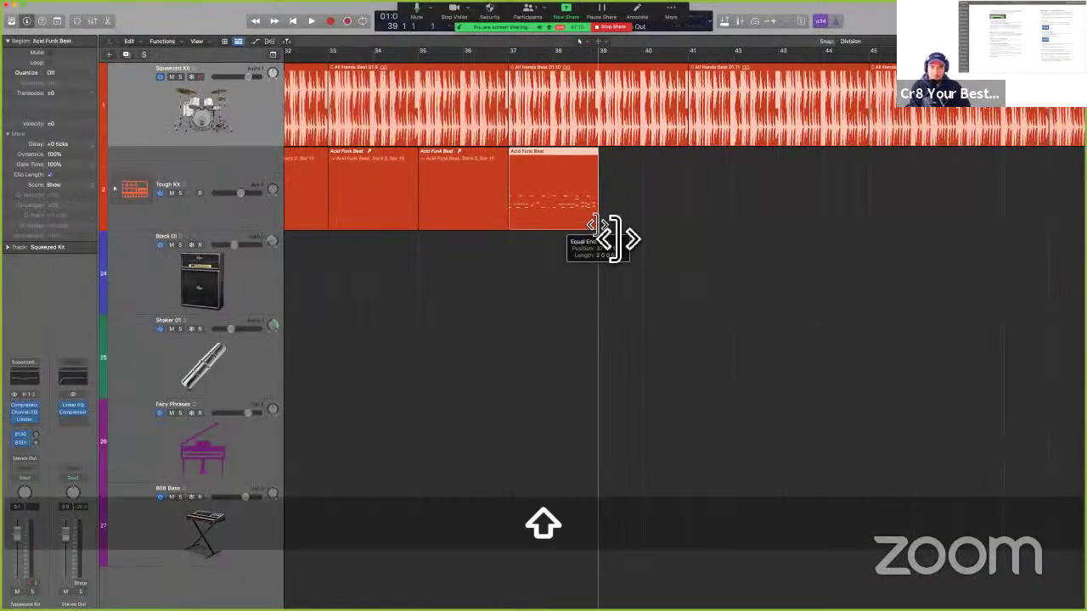
key("alt+shift")
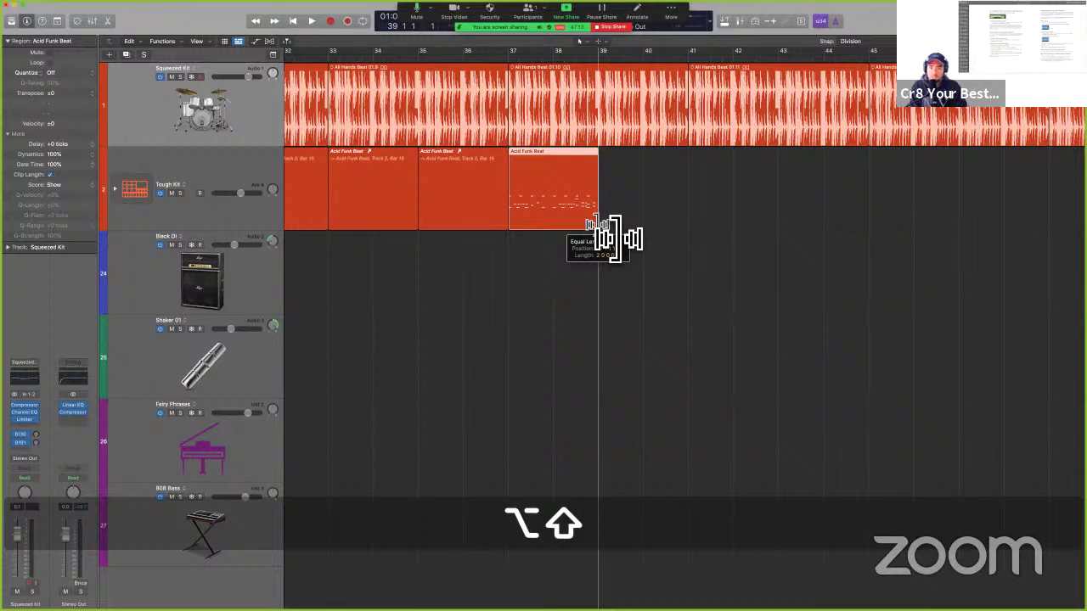
left_click_drag(599, 229, 599, 229)
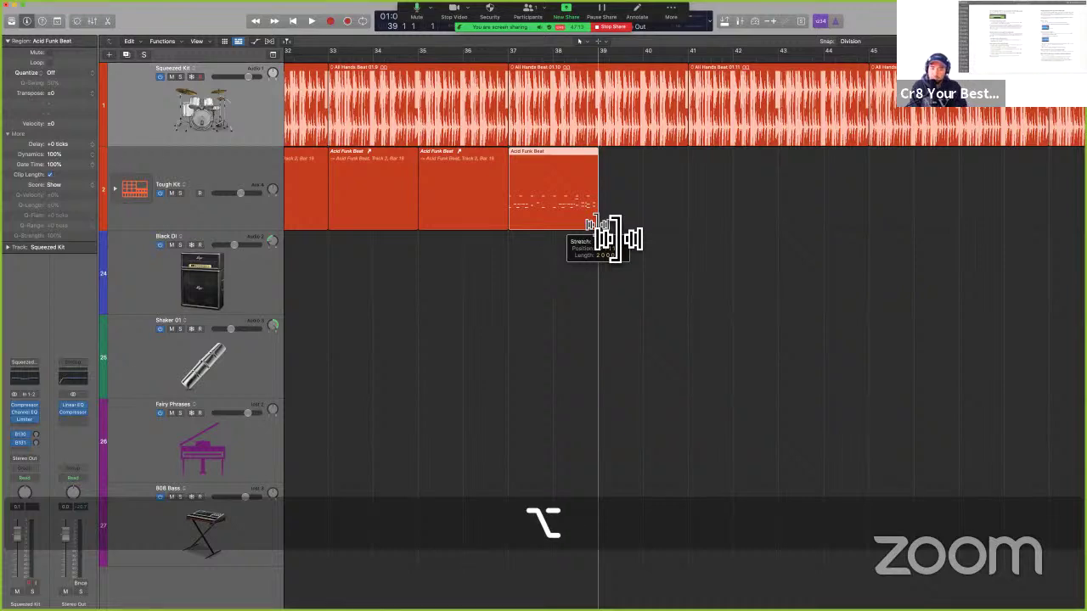
key("shift")
key("shift")
Try resizing the last Acid Funk Beat region on the Tough Kit track from both its start and end edges.
left_click_drag(598, 225, 598, 225)
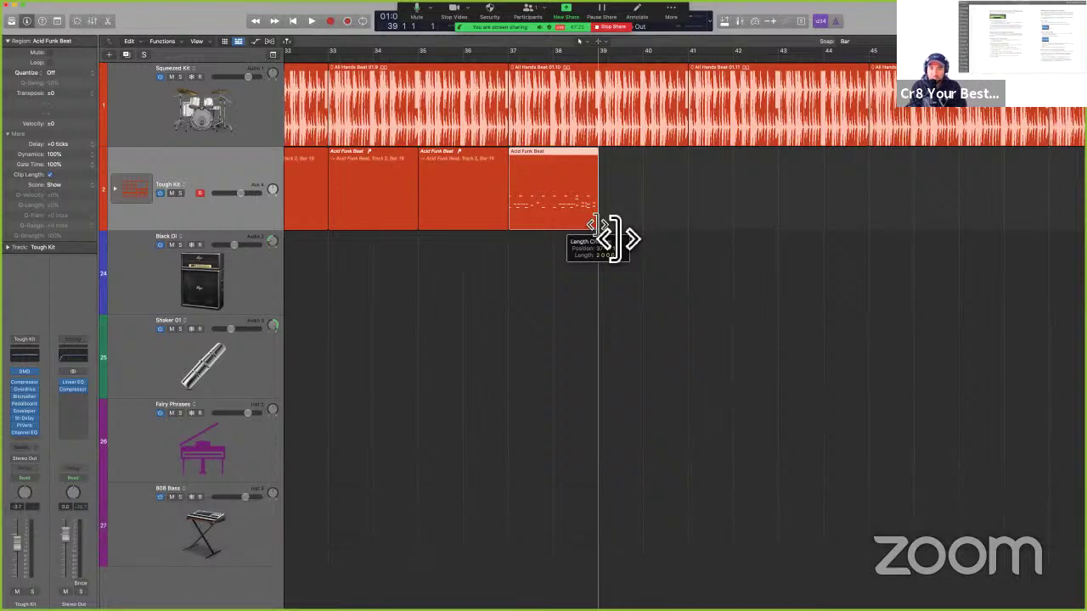
left_click_drag(598, 225, 598, 225)
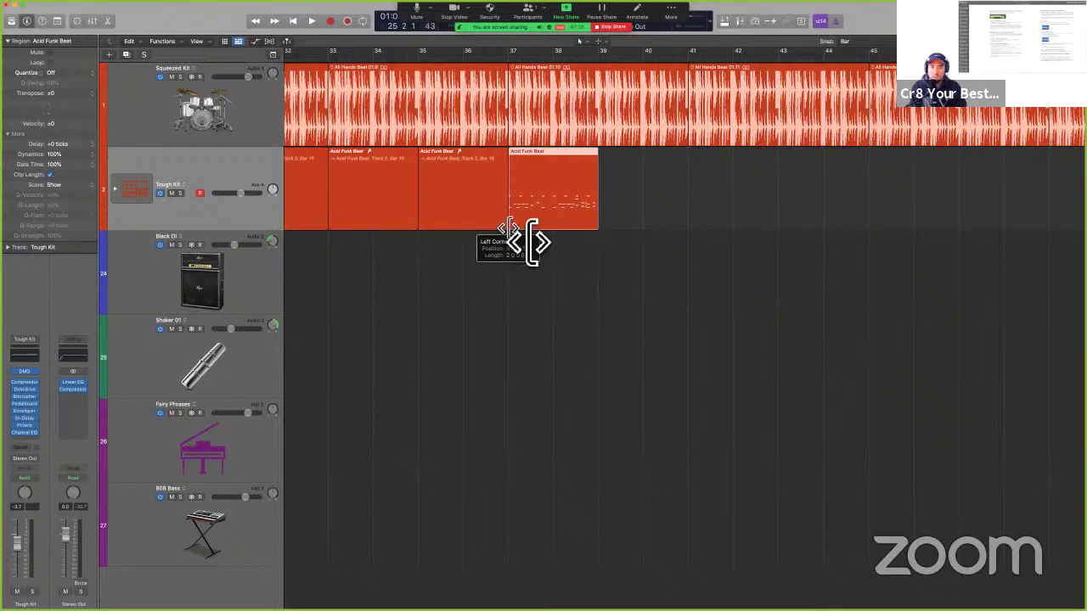
left_click_drag(509, 228, 510, 225)
key("alt")
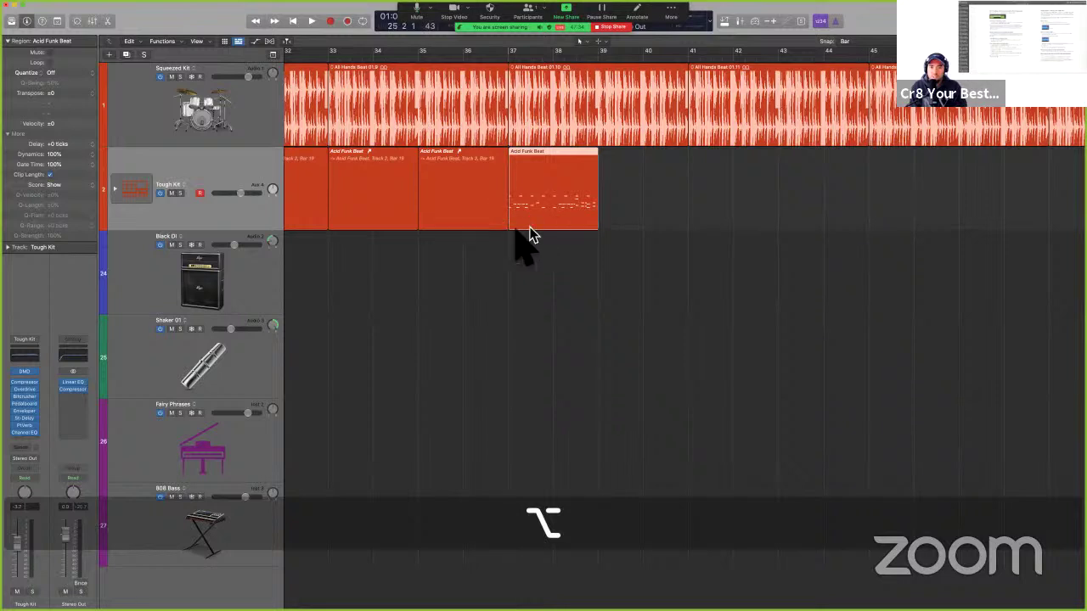
left_click_drag(597, 225, 596, 226)
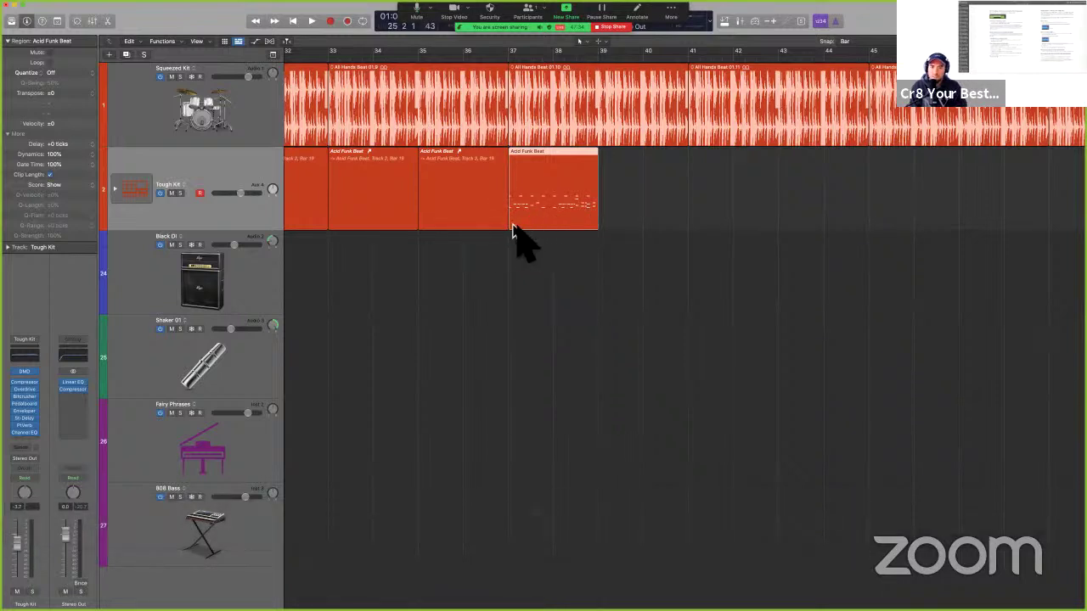
left_click_drag(511, 224, 510, 224)
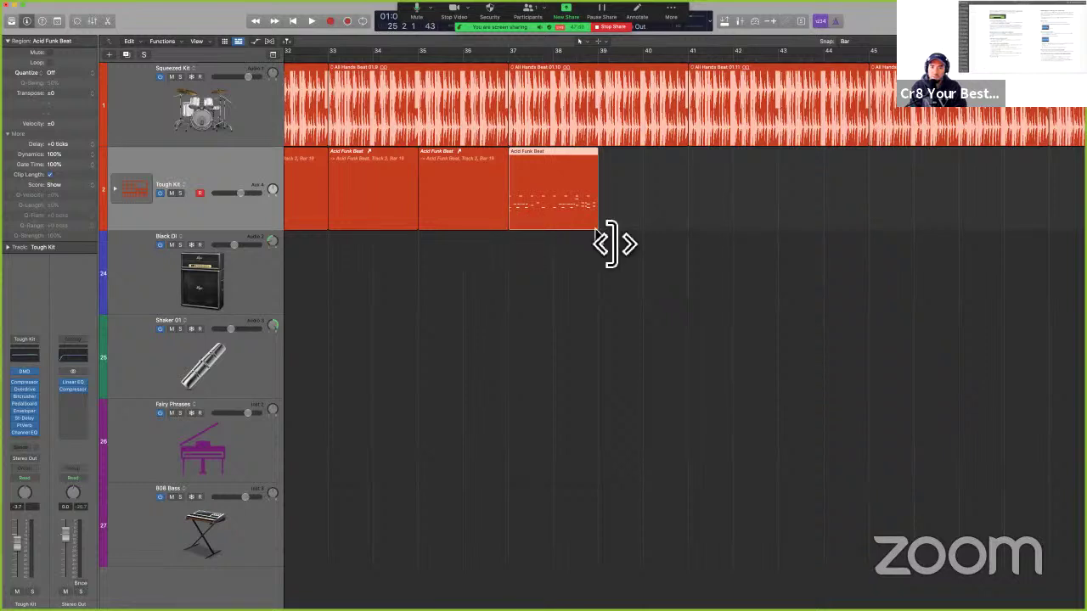
Time-stretch the last Acid Funk Beat region on the Tough Kit track so that it ends at bar 41.
left_click_drag(597, 226, 597, 226)
key("alt")
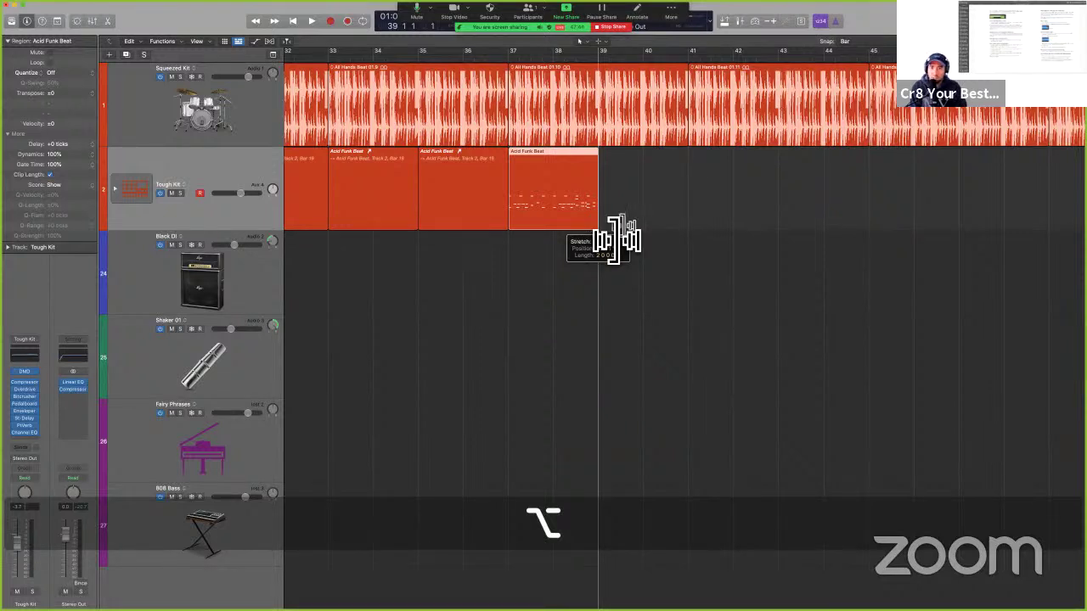
left_click_drag(614, 240, 702, 240)
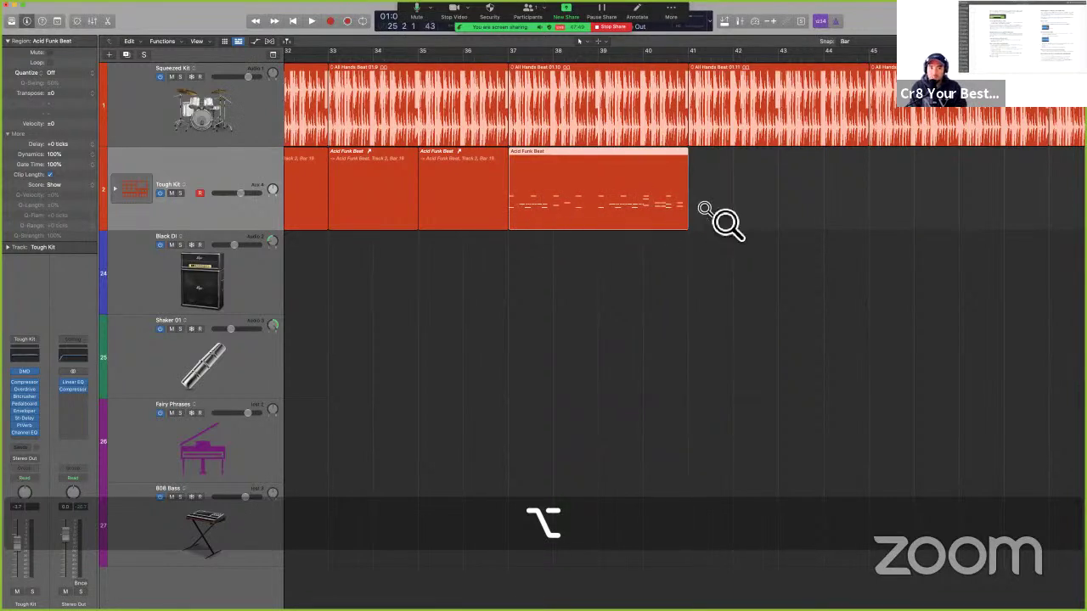
Undo the last time-stretch of the final Acid Funk Beat region on the Tough Kit track.
key("cmd+z")
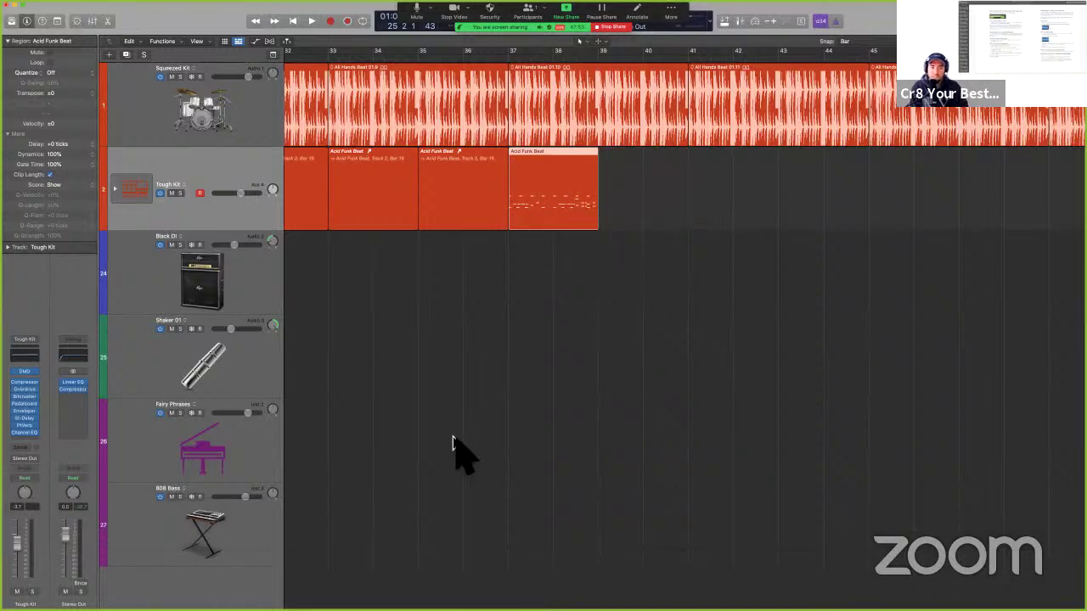
scroll(453, 443, "down", 1)
scroll(453, 438, "down", 10)
scroll(439, 444, "left", 3)
scroll(371, 437, "right", 1)
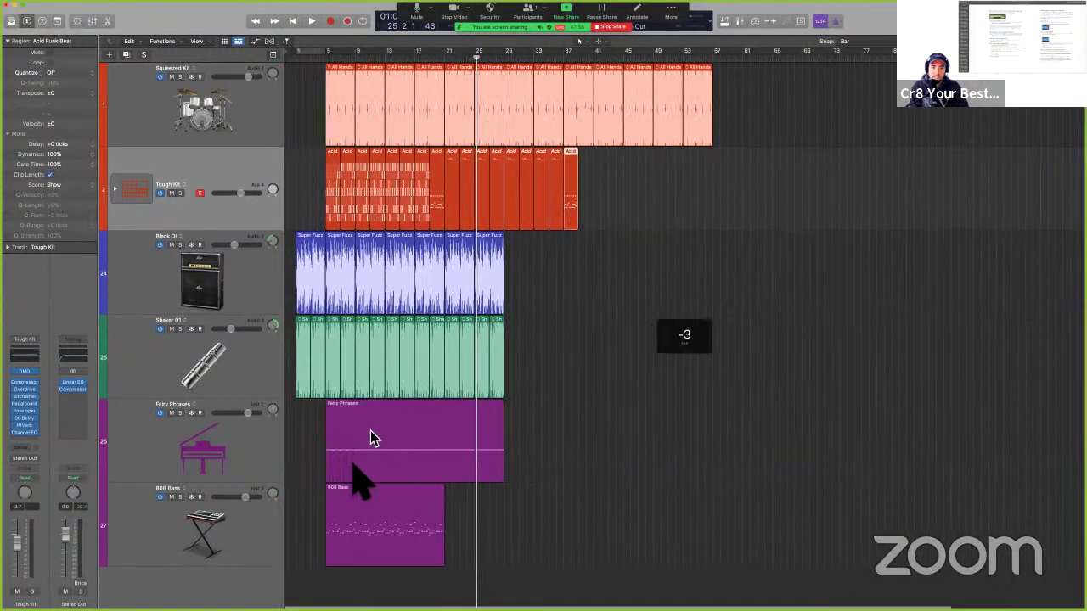
Select and solo the 808 Bass region, play it briefly from bar 5, and stop playback.
scroll(352, 462, "up", 10)
scroll(327, 516, "left", 15)
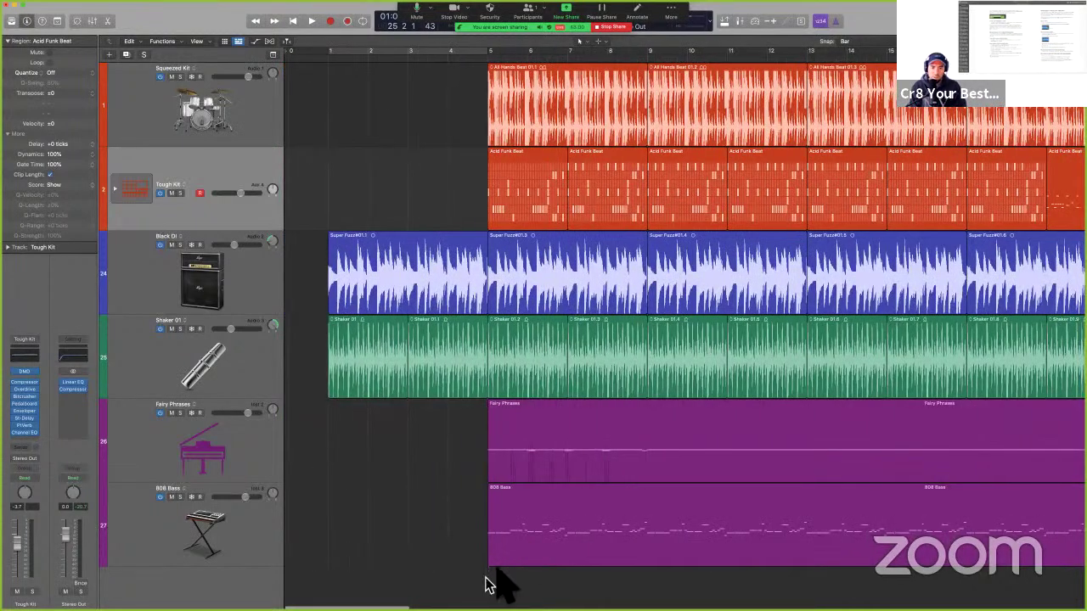
left_click(493, 575)
left_click(508, 553)
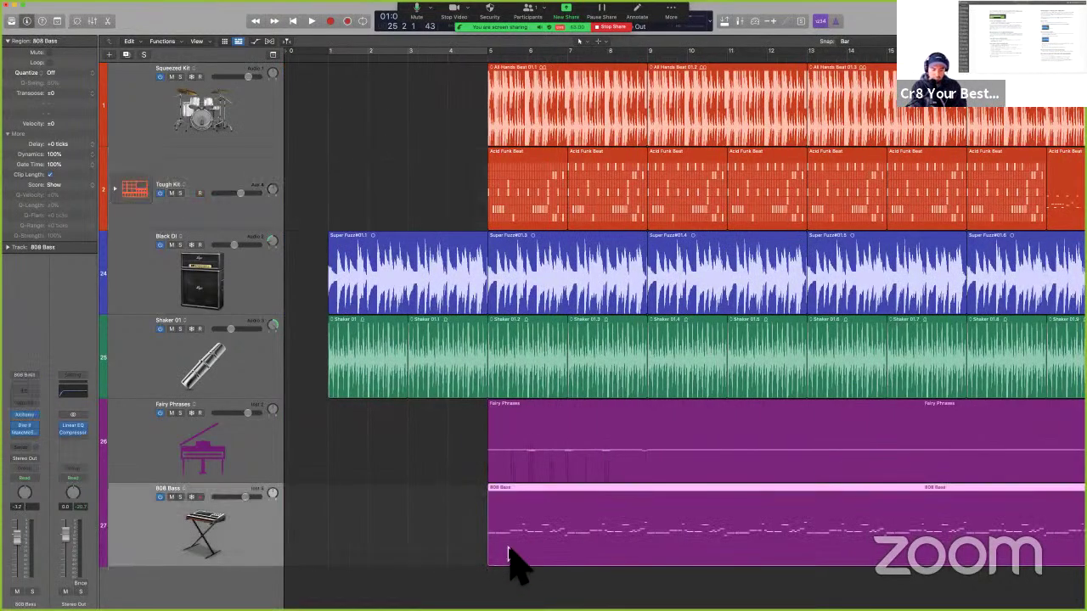
key("s")
key("space")
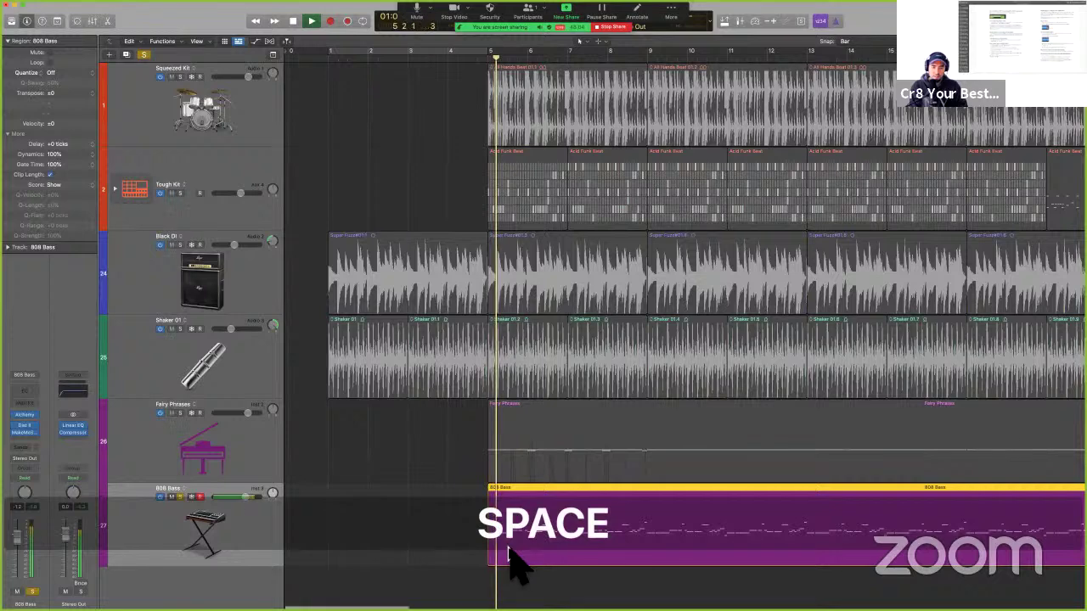
scroll(510, 554, "down", 5)
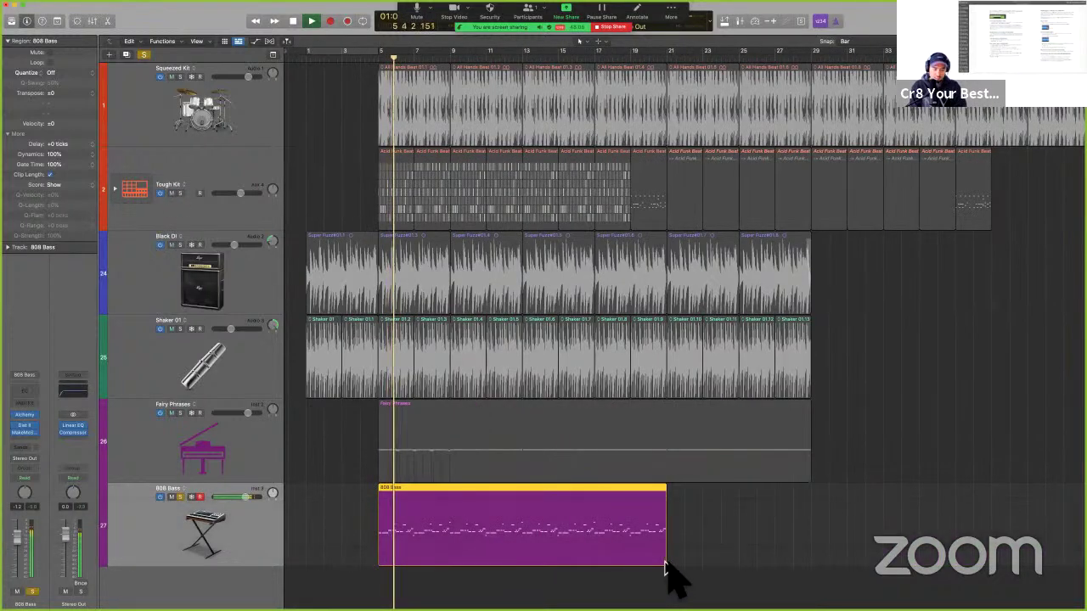
key("space")
Time-stretch the 808 Bass region so that it ends at bar 37 and play it from bar 5.
left_click_drag(664, 561, 893, 562)
key("alt")
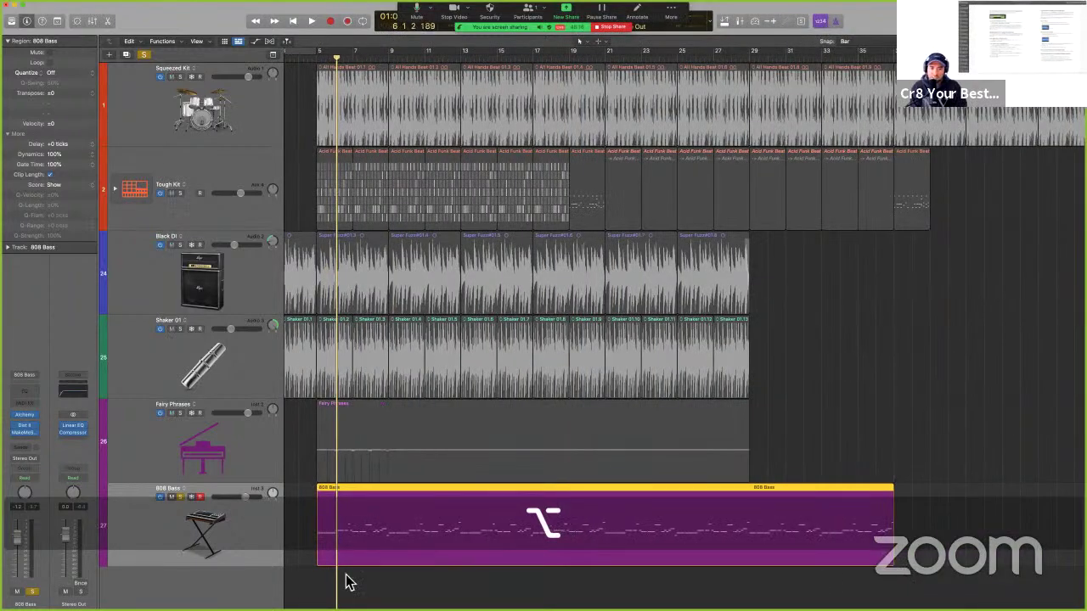
left_click(314, 571, "shift")
left_click(323, 578)
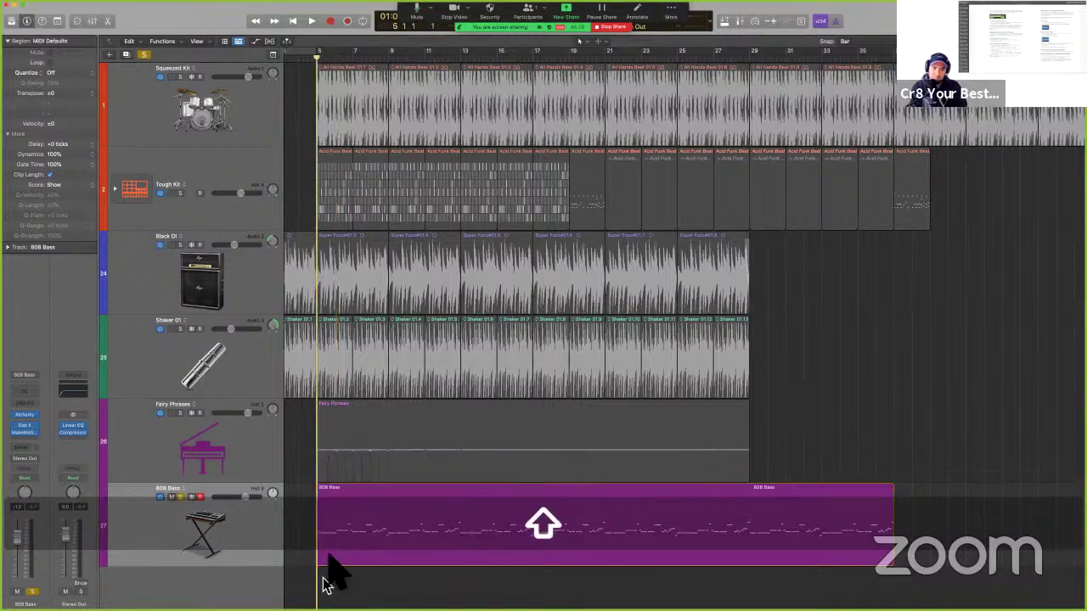
left_click(329, 554)
key("space")
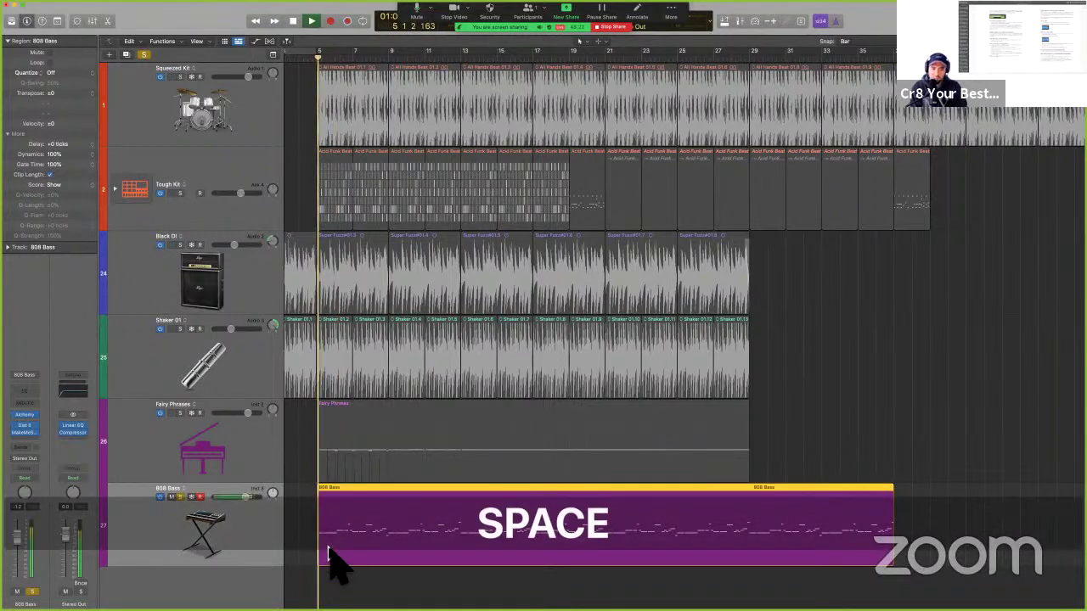
key("k")
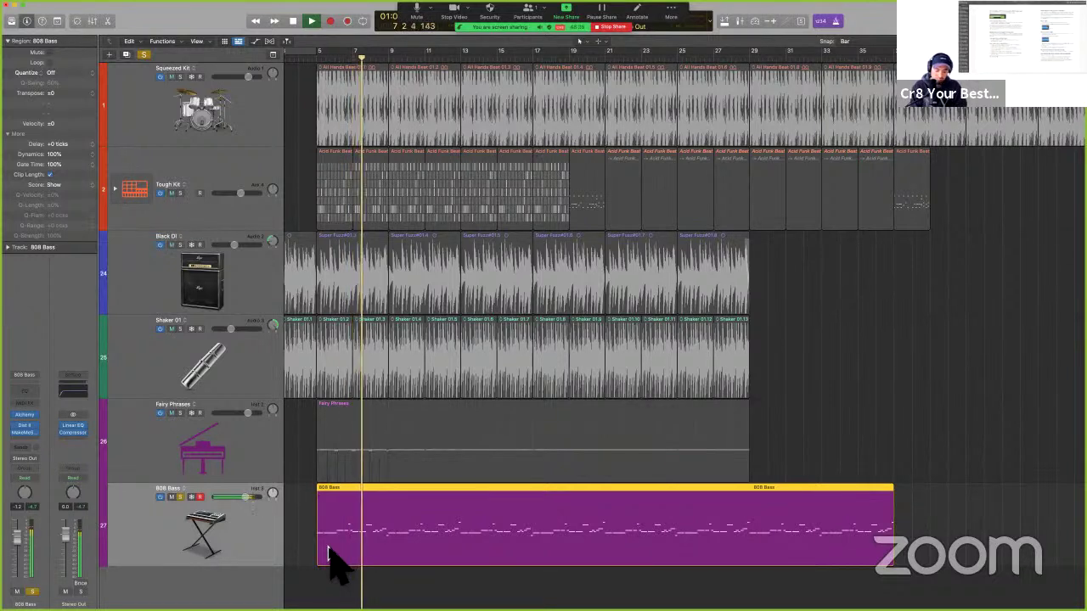
Stop playback and undo the time-stretch of the 808 Bass region.
key("space")
key("super")
key("super+z")
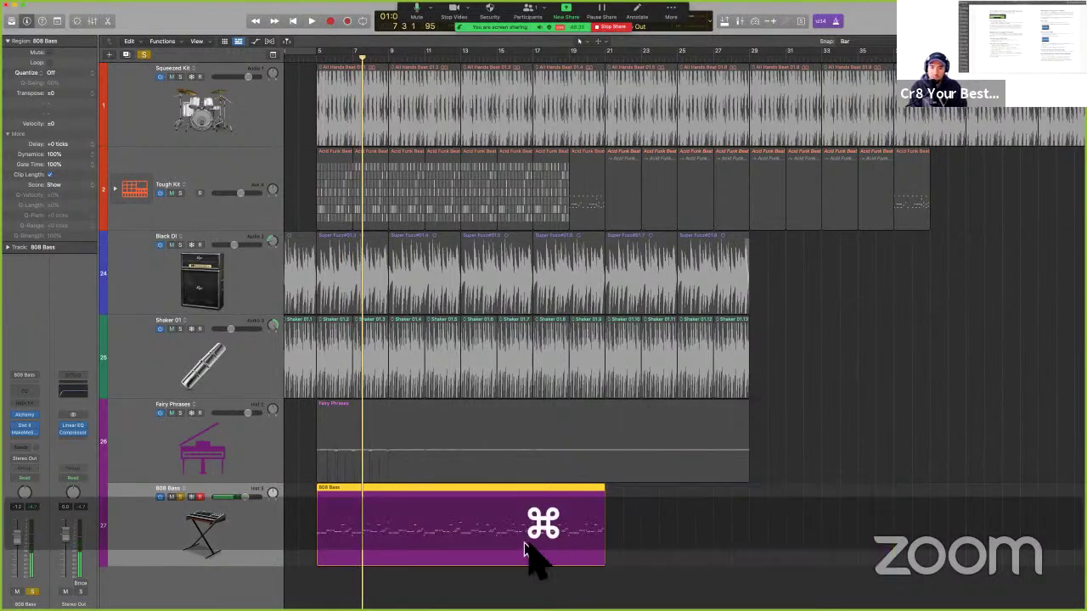
Try time-compressing the 808 Bass region so that it ends at bar 13, and listen to it.
left_click_drag(601, 558, 463, 562)
left_click(382, 573)
key("alt+space")
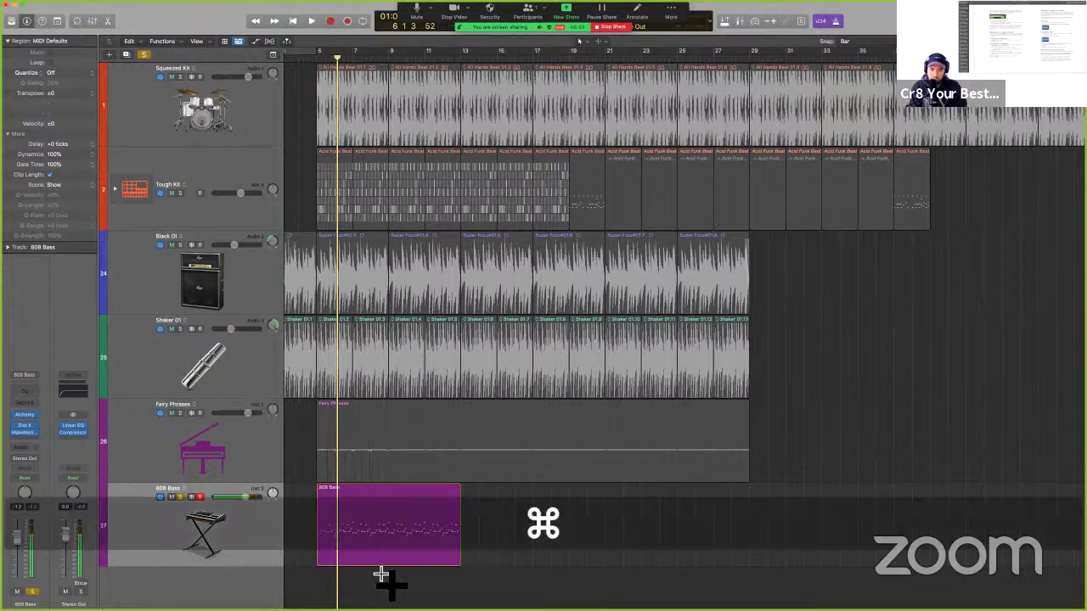
key("super+z")
key("super+z")
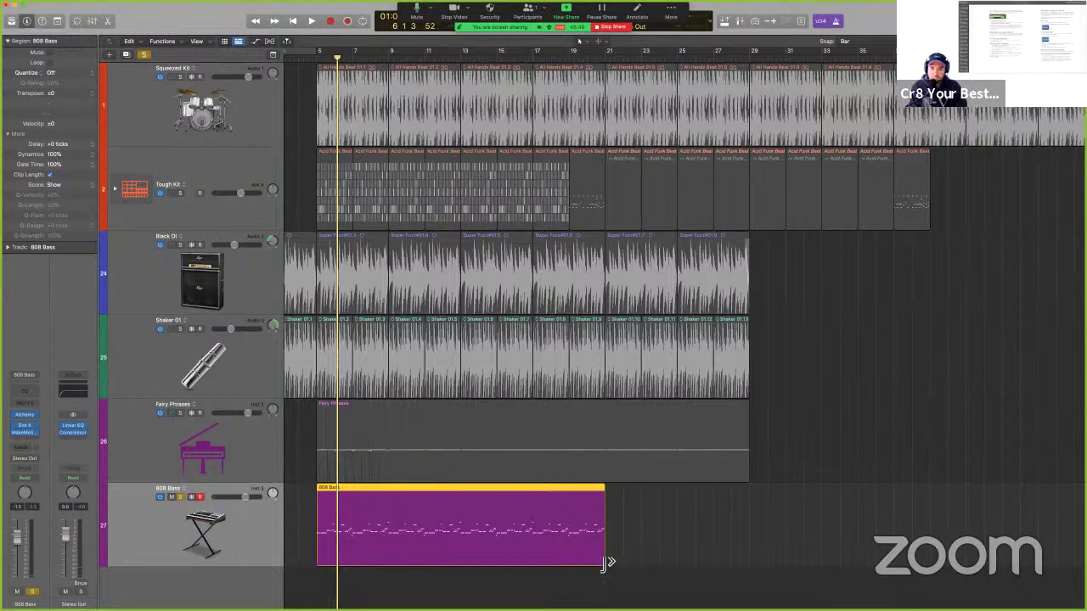
Try an equal-length resize of the 808 Bass region so that it ends at bar 29.
left_click_drag(603, 562, 602, 560)
key("alt")
key("shift")
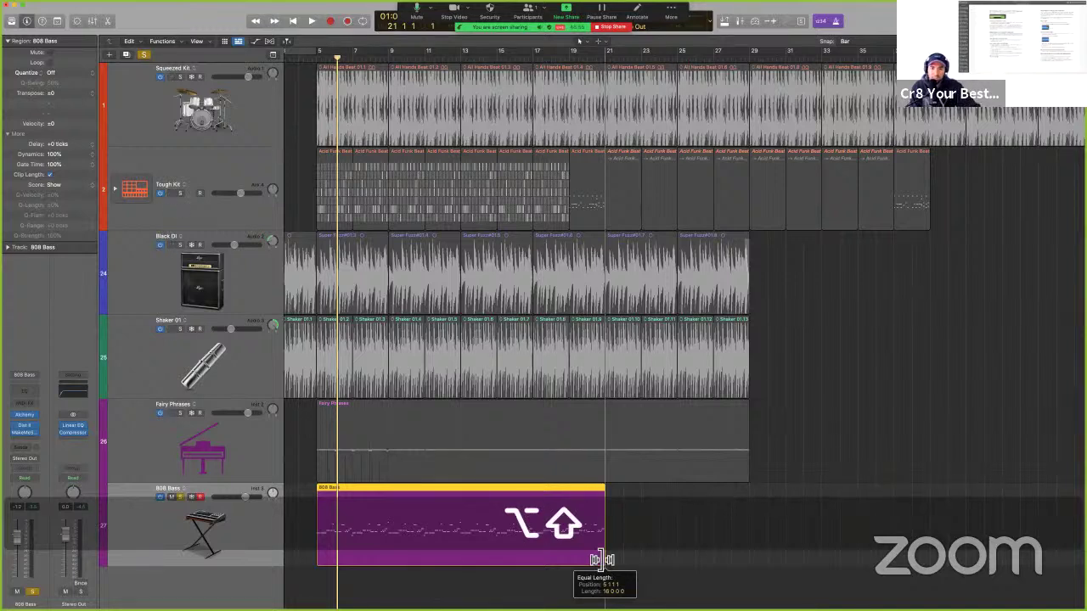
left_click_drag(602, 559, 742, 561)
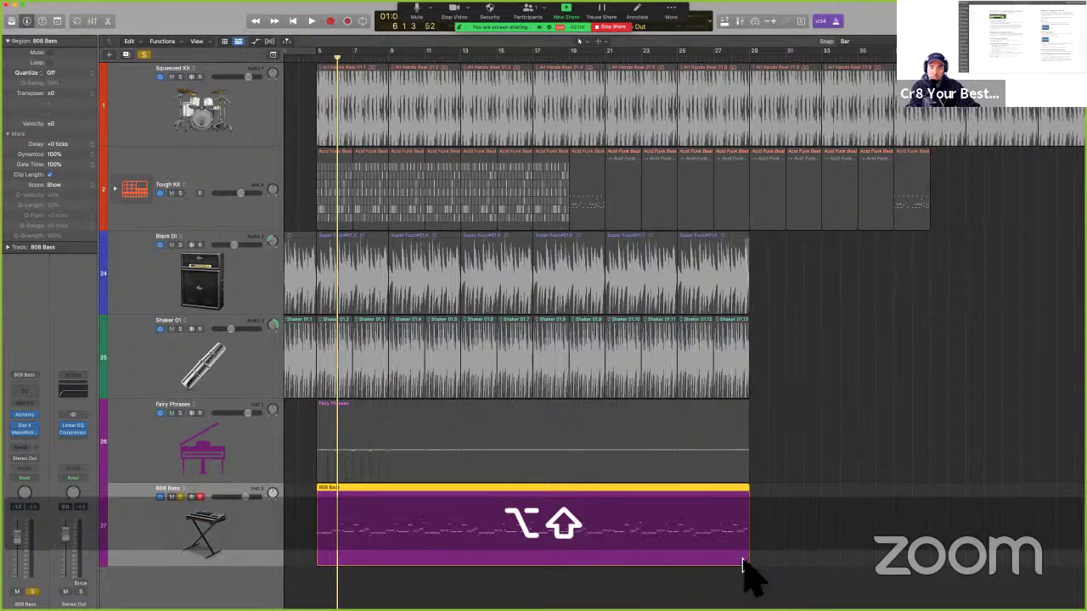
key("super+z")
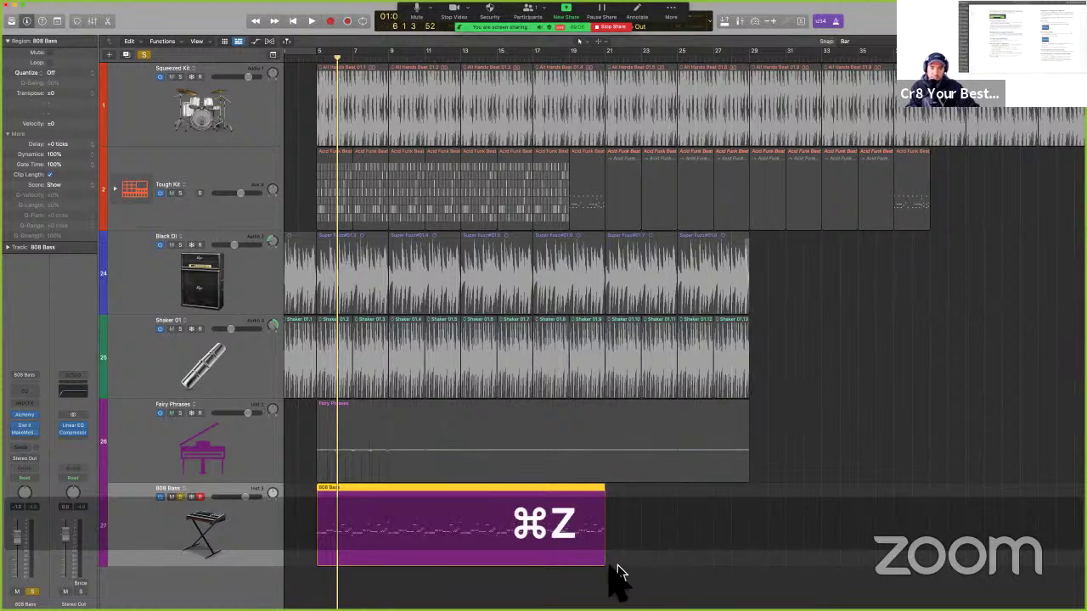
Try shortening the 808 Bass region to bar 13 with the equal-length resize, and play it from bar 5.
left_click_drag(603, 562, 465, 571)
key("shift")
key("alt")
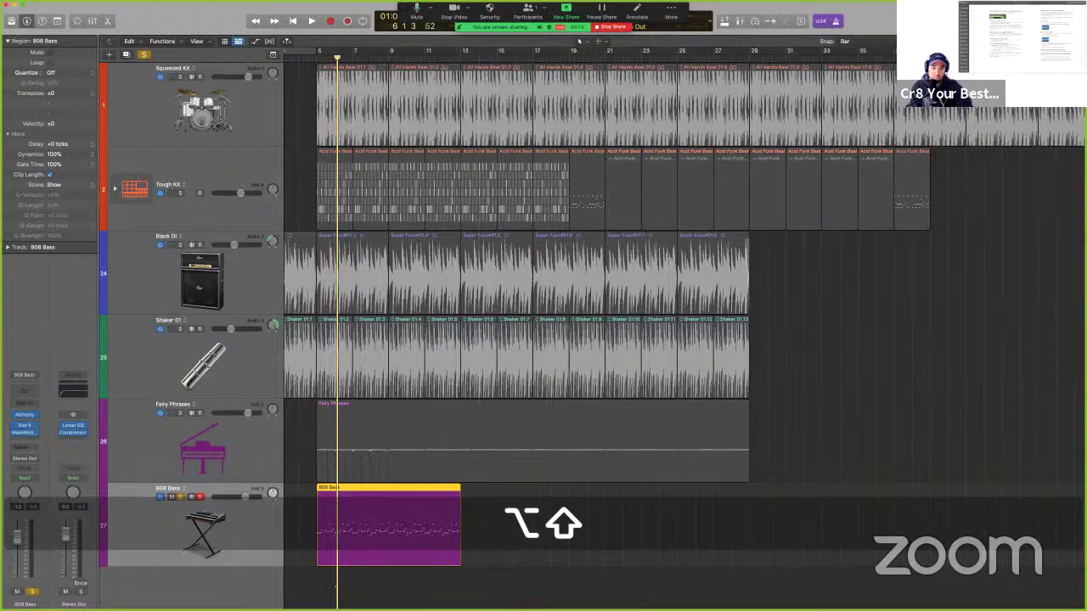
left_click(315, 578)
key("space")
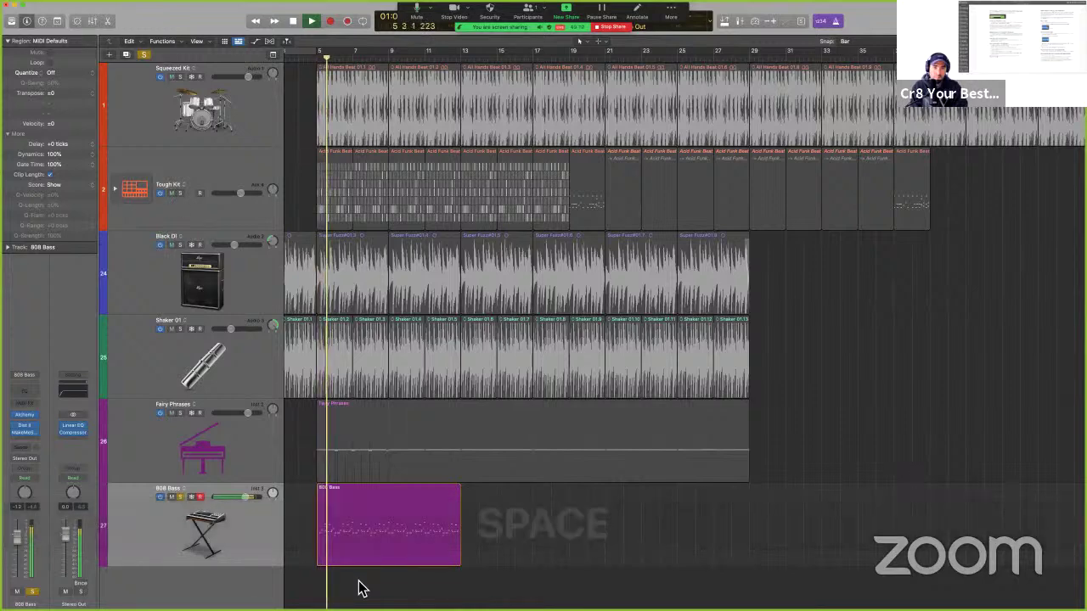
key("space")
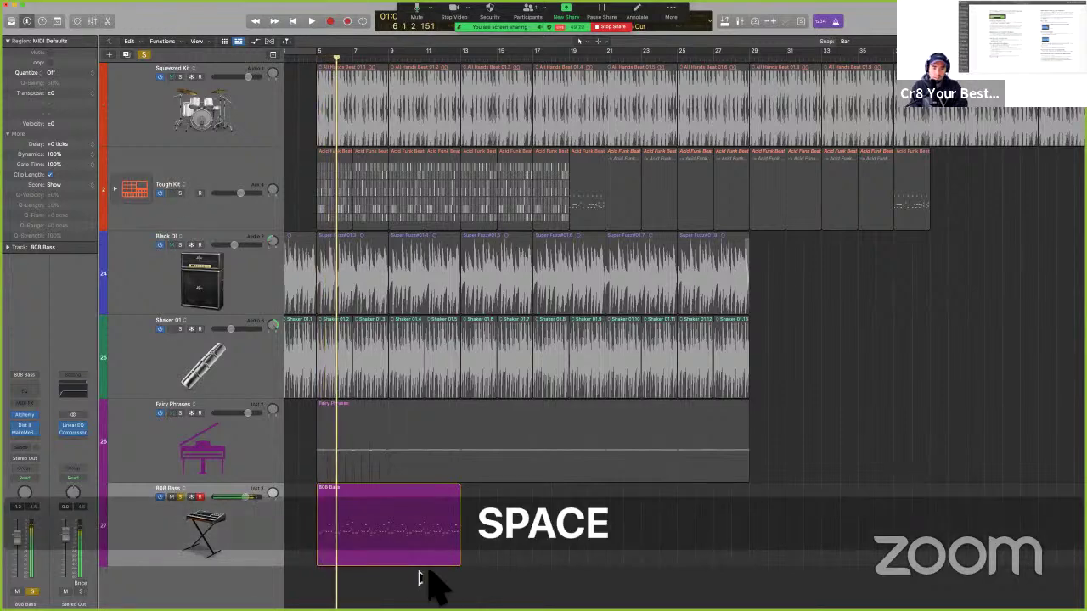
key("super+z")
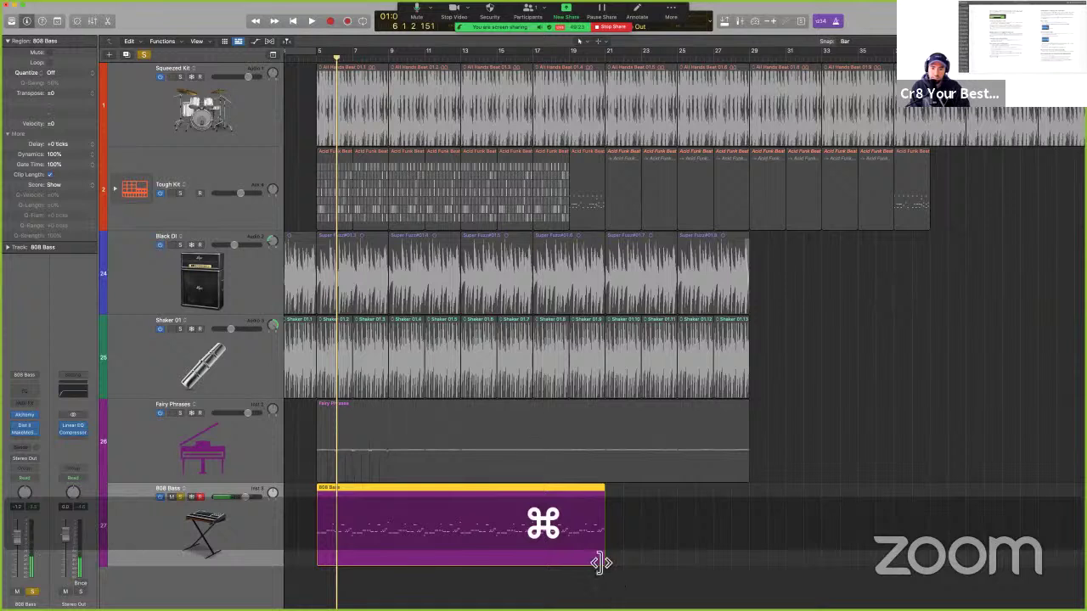
Try time-stretching the 808 Bass region out to bar 37 and listen to it briefly.
left_click_drag(600, 561, 893, 567)
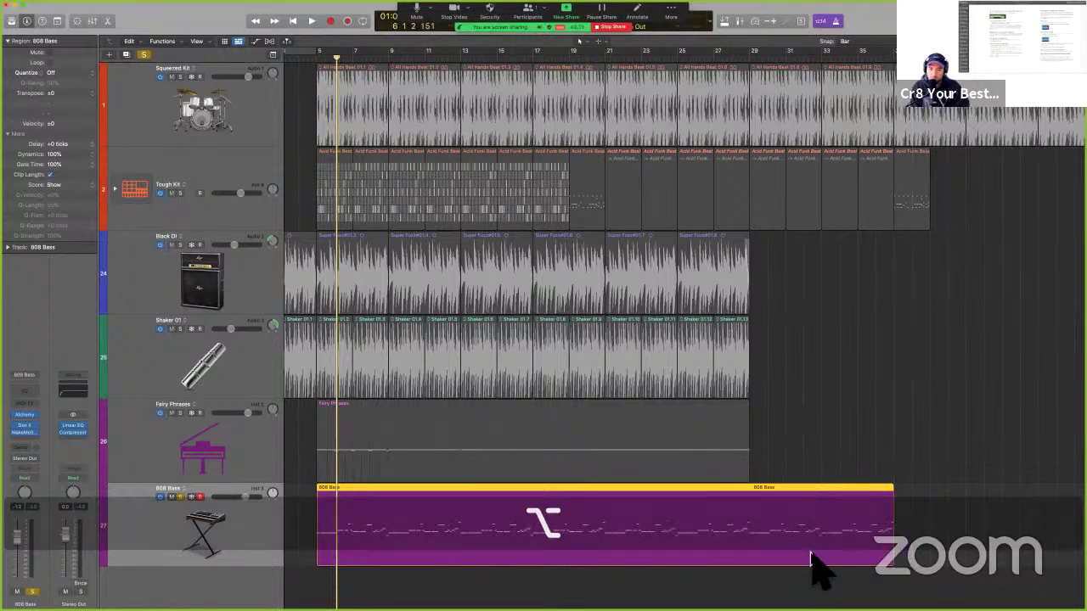
key("space")
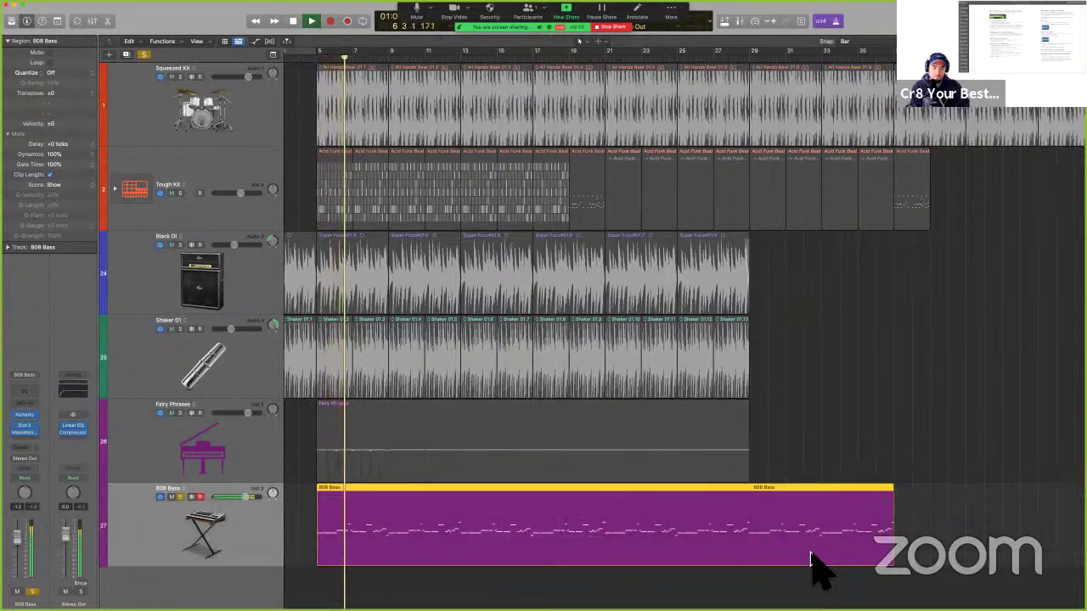
key("super+z")
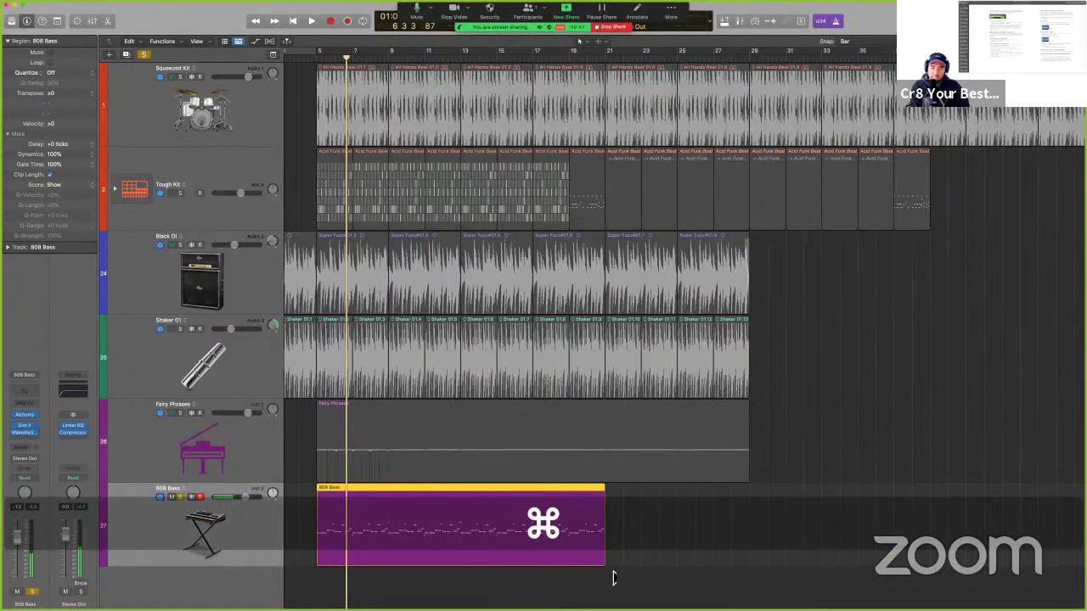
Switch to the user guide and highlight the section on resizing selected regions to the same absolute length.
key("super+Tab")
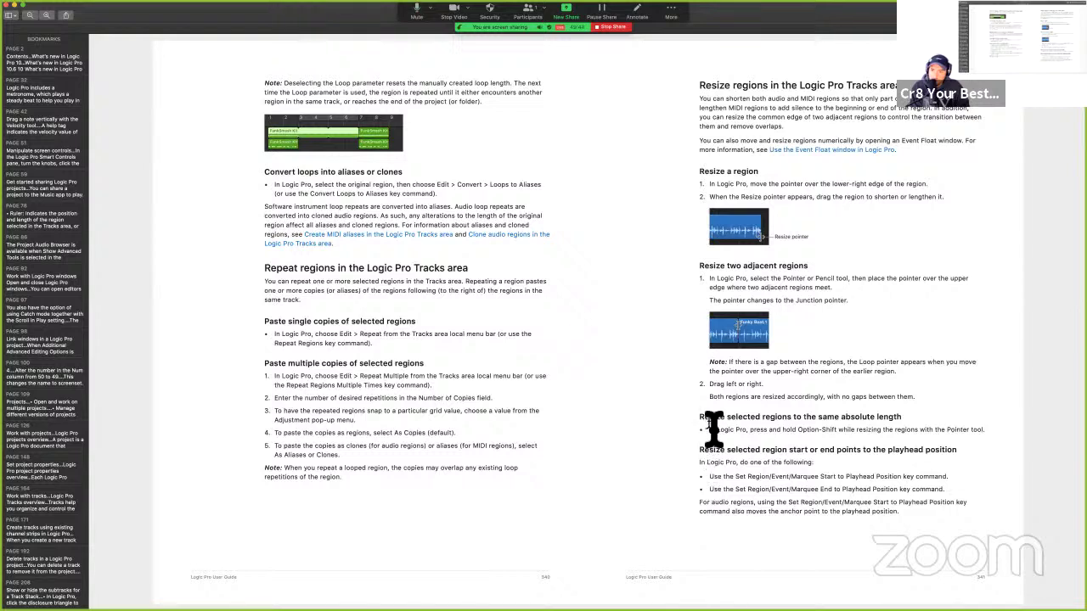
left_click_drag(704, 420, 986, 440)
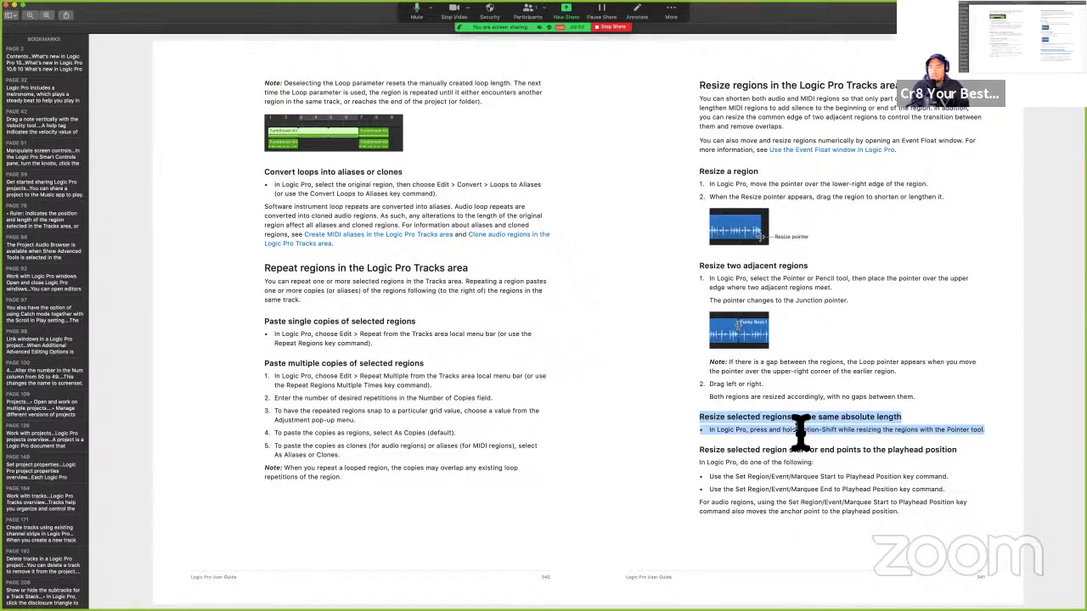
Return to Logic Pro and review the snap options, leaving them without making a choice.
key("ctrl+Right")
left_click(623, 569)
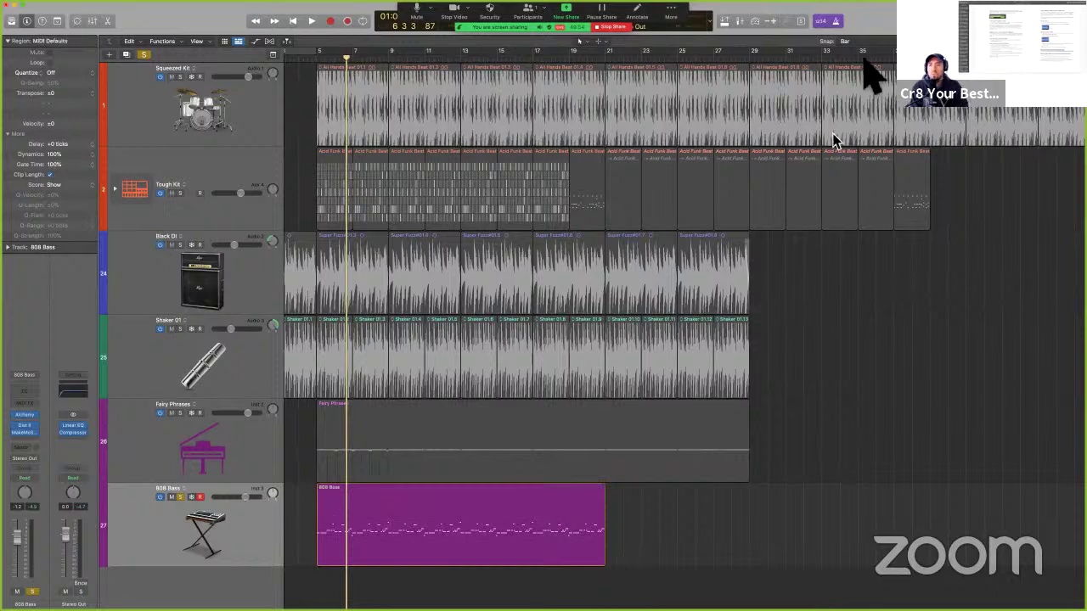
left_click(864, 42)
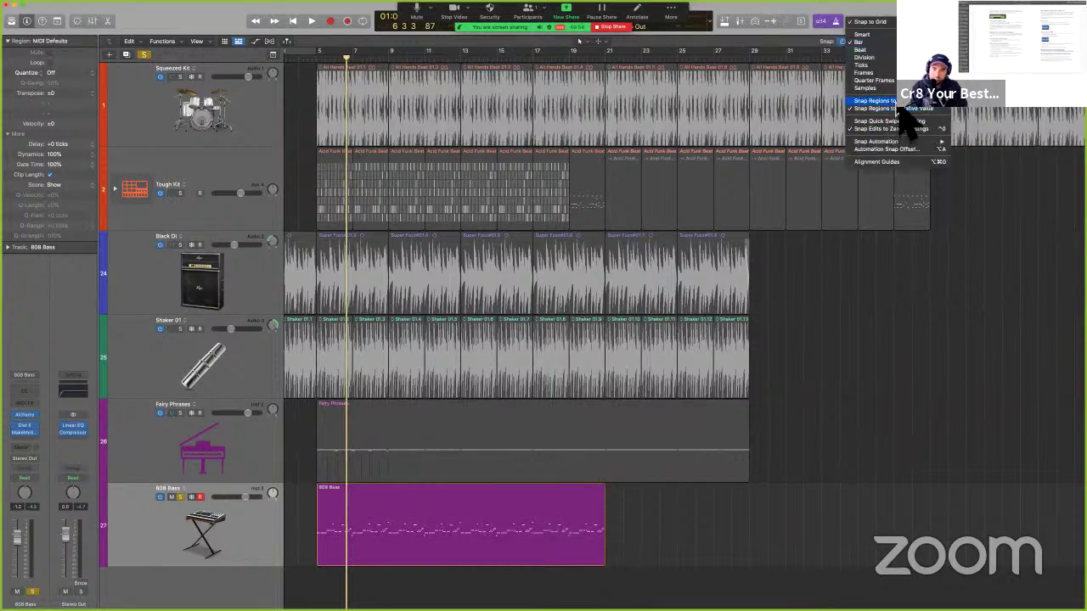
left_click(618, 582)
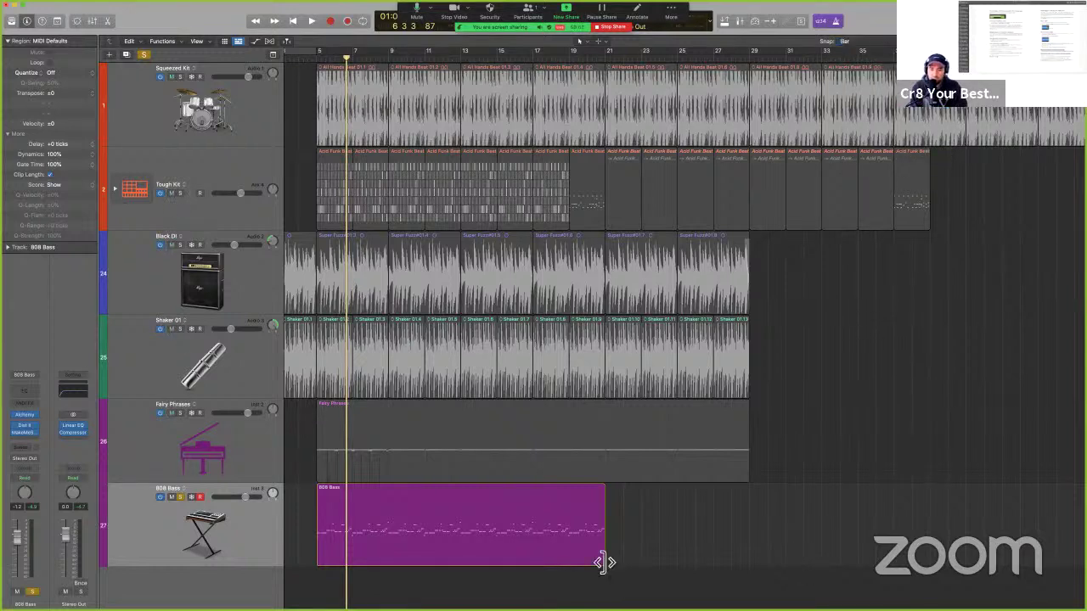
Set the snap value to Division and try the equal-length and stretch options at the 808 Bass region's end.
key("F18")
key("slash")
left_click(603, 562)
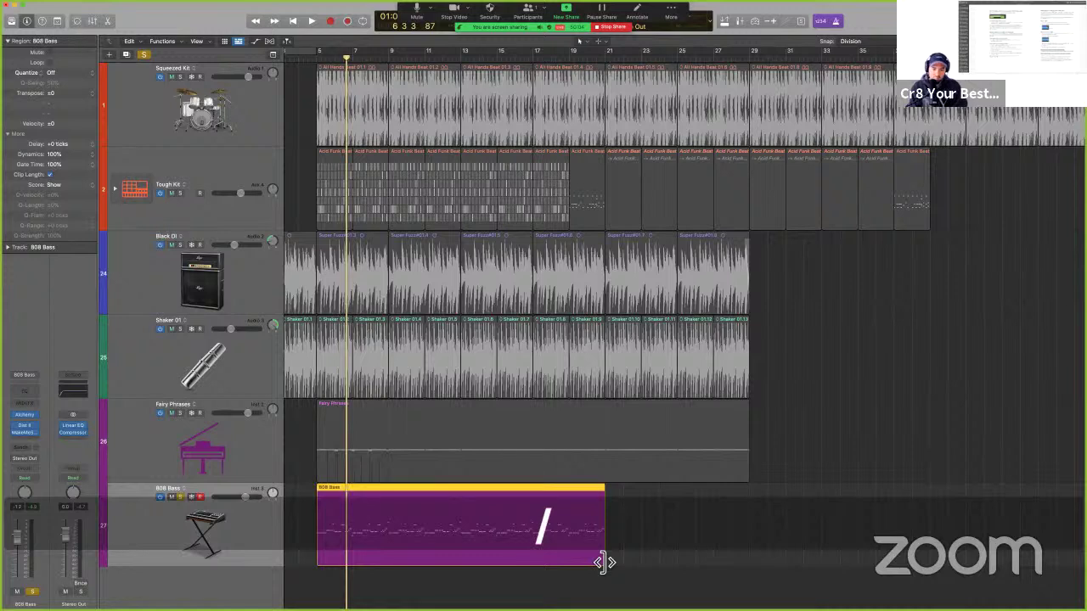
key("shift")
key("alt")
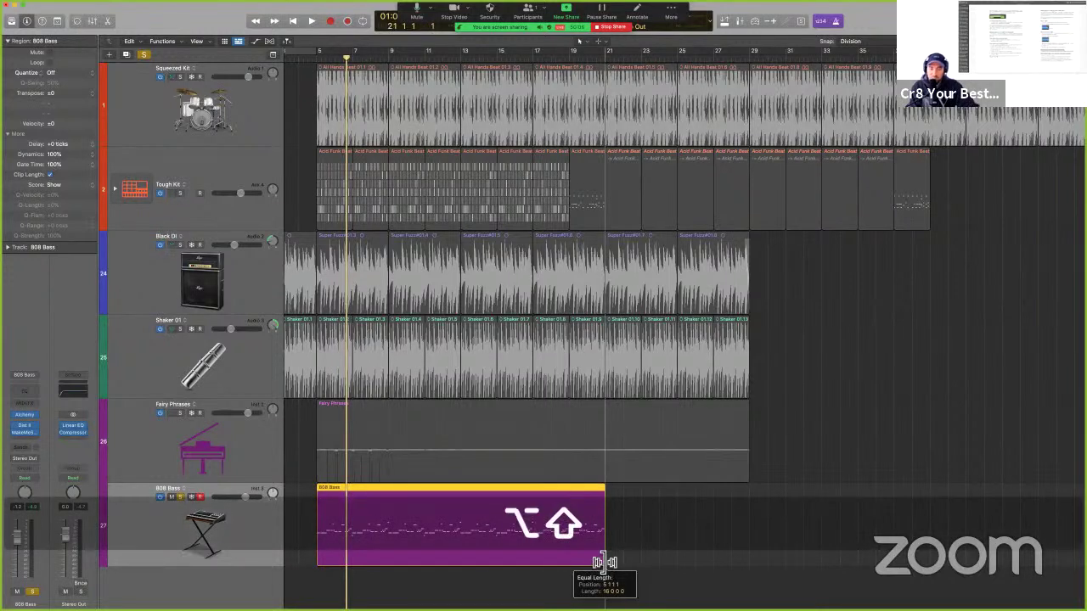
key("alt")
key("alt")
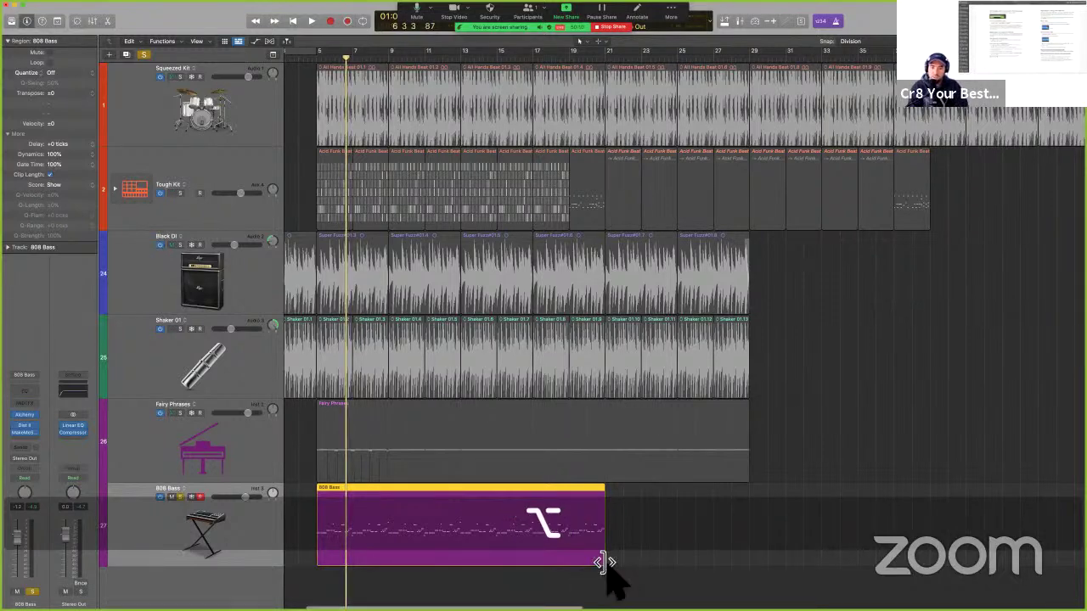
Set the snap value to Ticks and try an equal-length resize of the 808 Bass region's end to about bar 23.
key("F19")
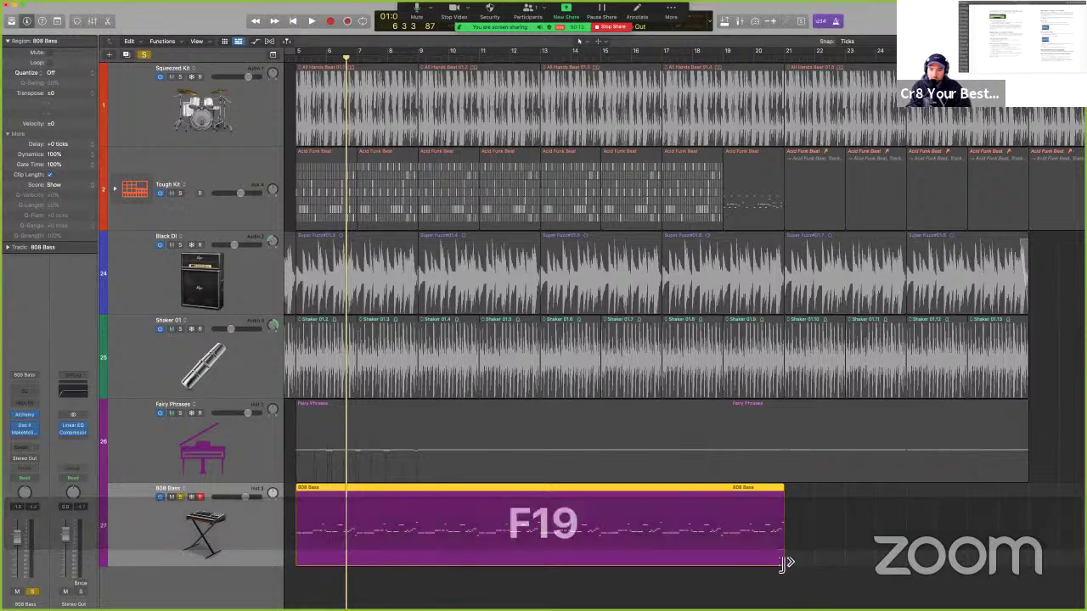
left_click_drag(781, 561, 855, 565)
key("alt+shift")
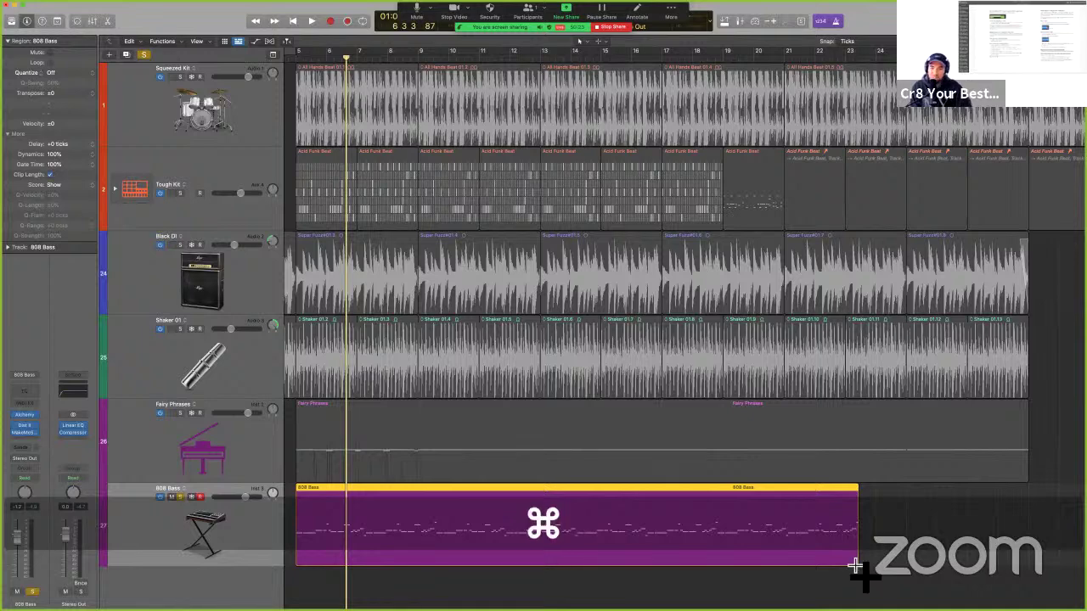
key("super+z")
Switch to the user guide and highlight the same-absolute-length resizing section again to read it.
key("ctrl+Left")
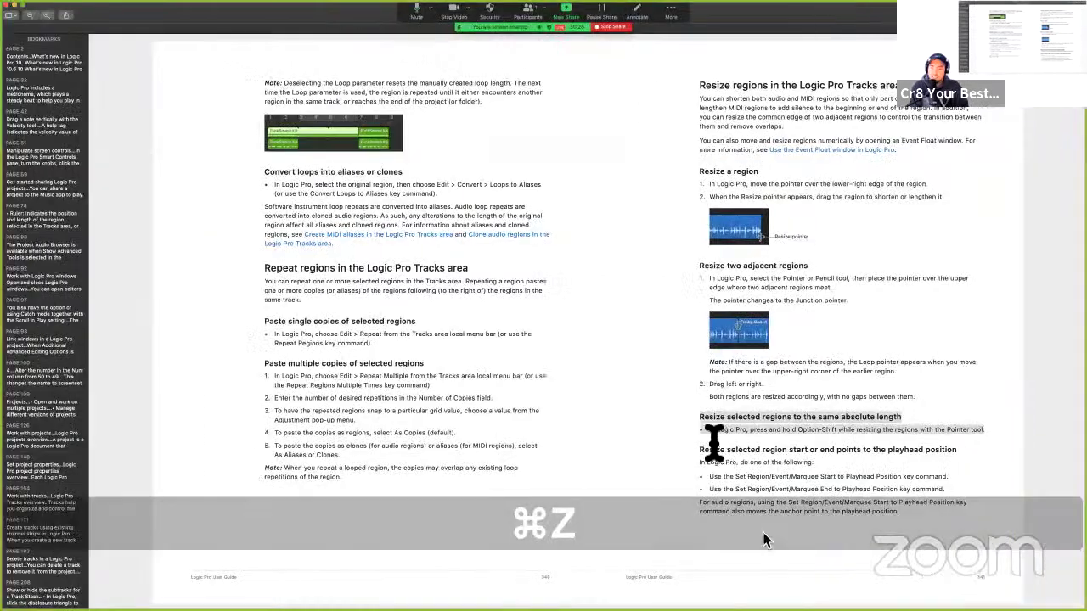
left_click(694, 415)
left_click_drag(694, 415, 983, 430)
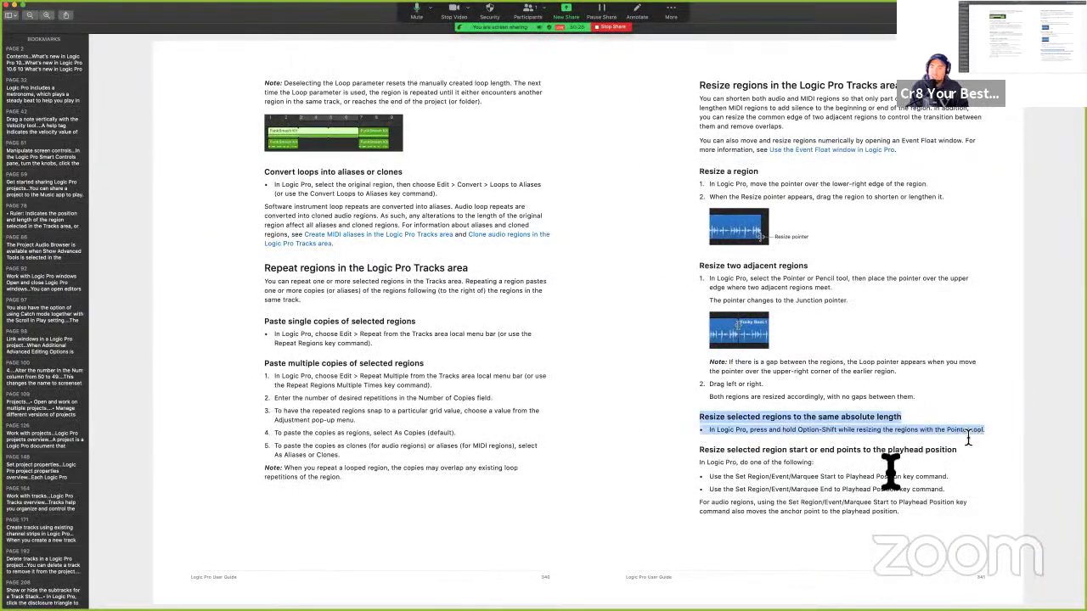
Highlight the guide's section on resizing region start or end points to the playhead, and return the Logic Pro playhead to the project start.
left_click(802, 500)
left_click_drag(700, 450, 985, 480)
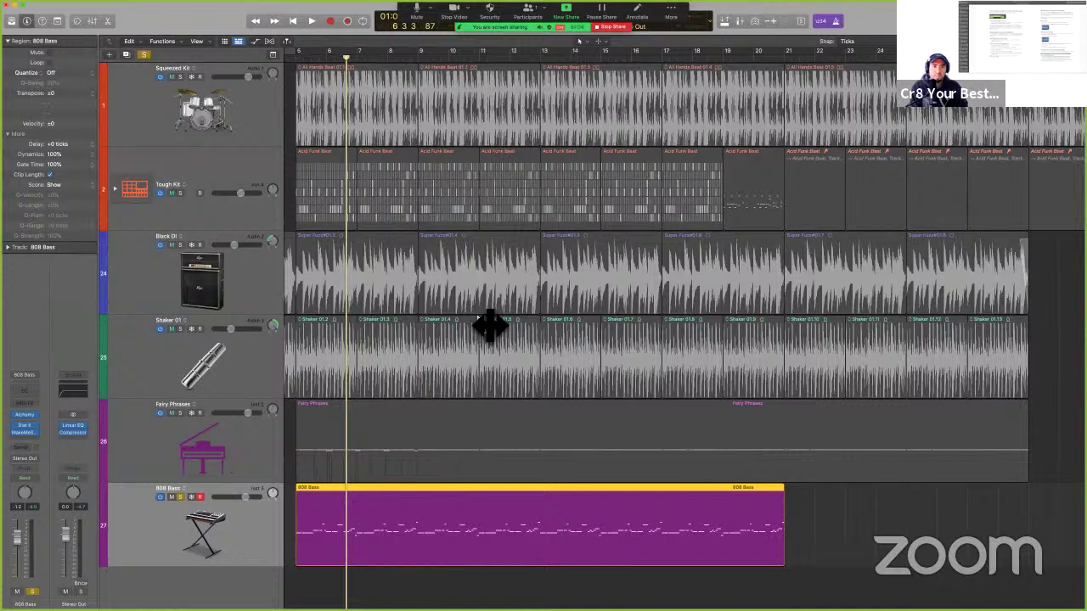
scroll(492, 322, "left", 5)
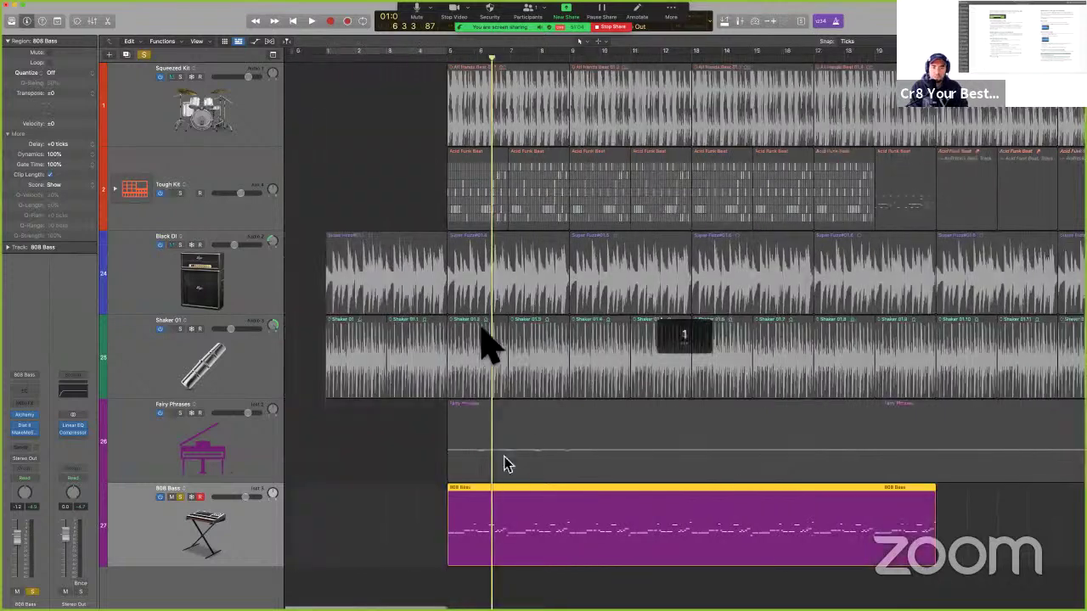
key("Return")
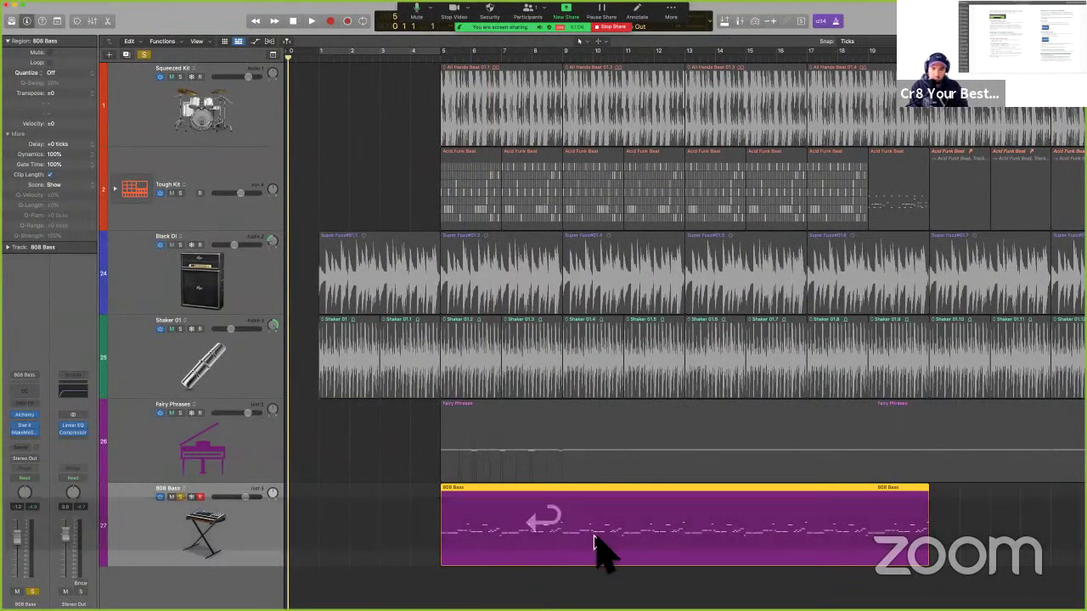
key("ctrl+Left")
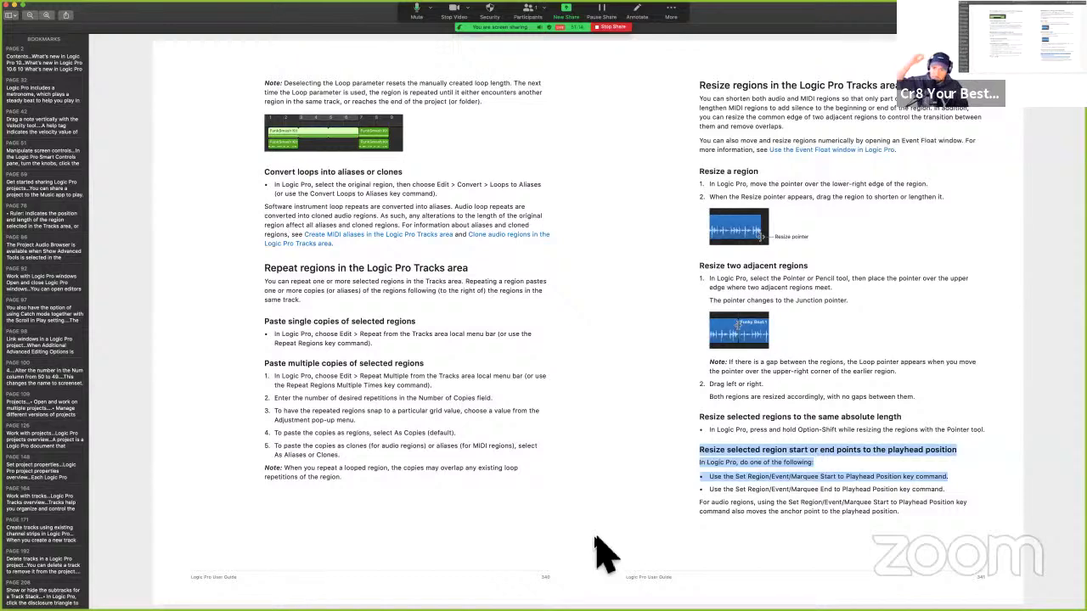
key("ctrl+Right")
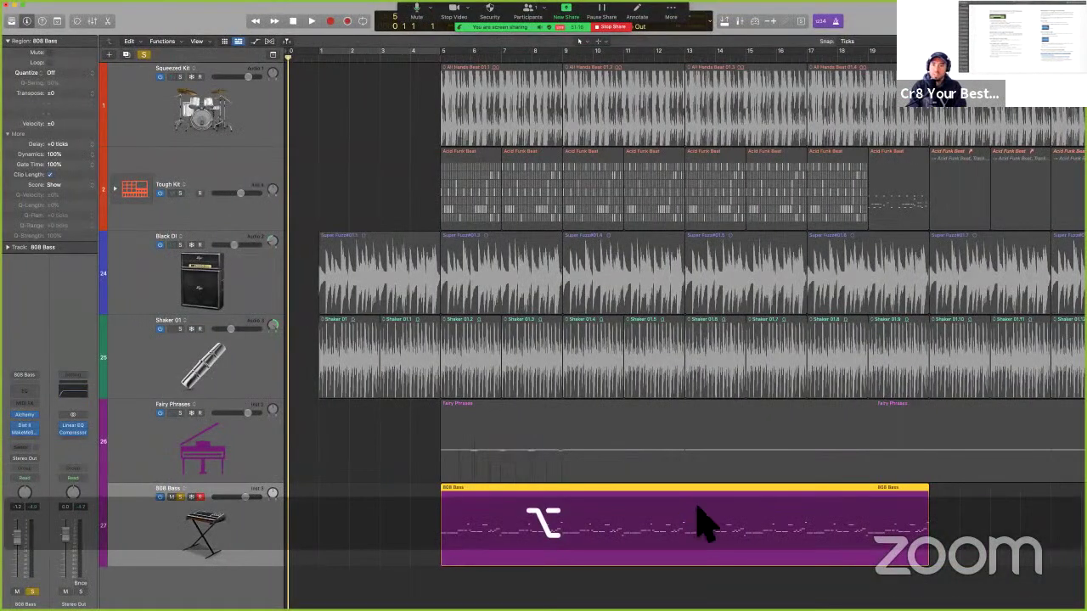
Search the key commands for "start region/event" and select Set Region/Event/Marquee Start to Playhead Position to check its shortcut.
key("alt+k")
type("sta")
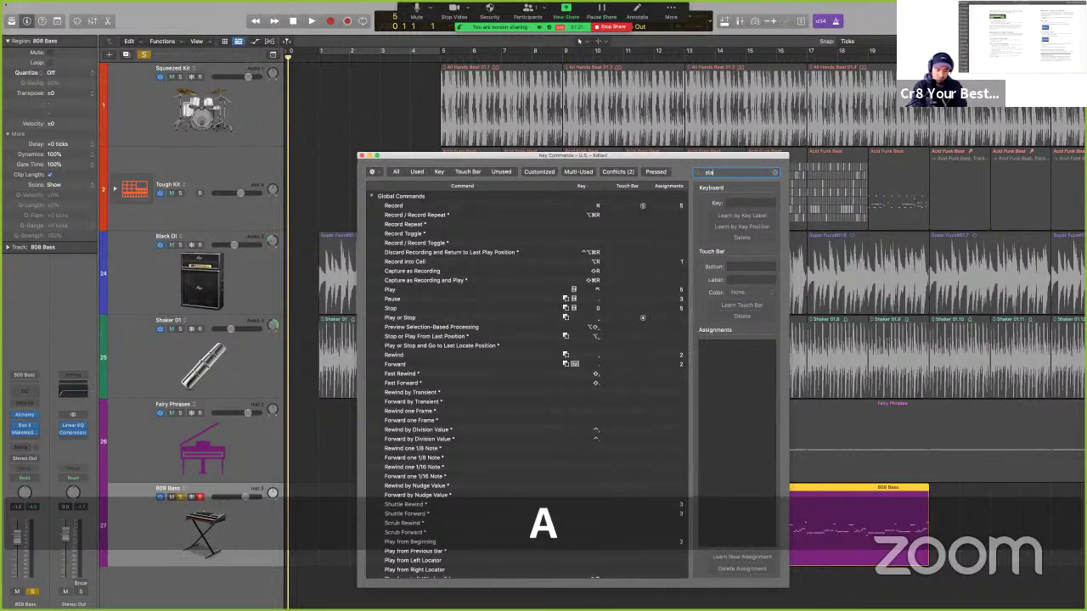
type("rt")
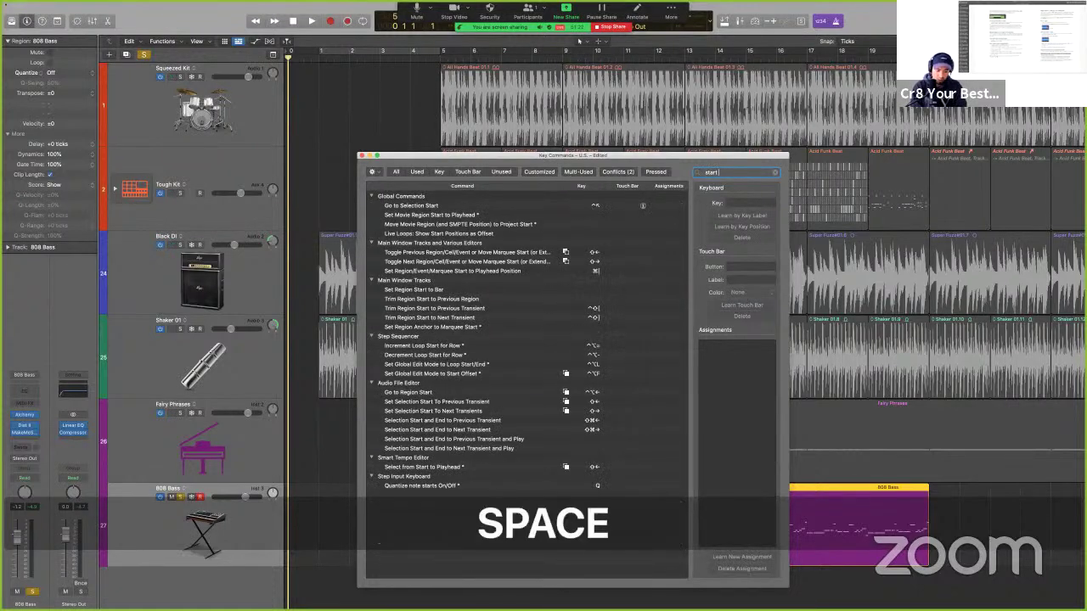
type(" region")
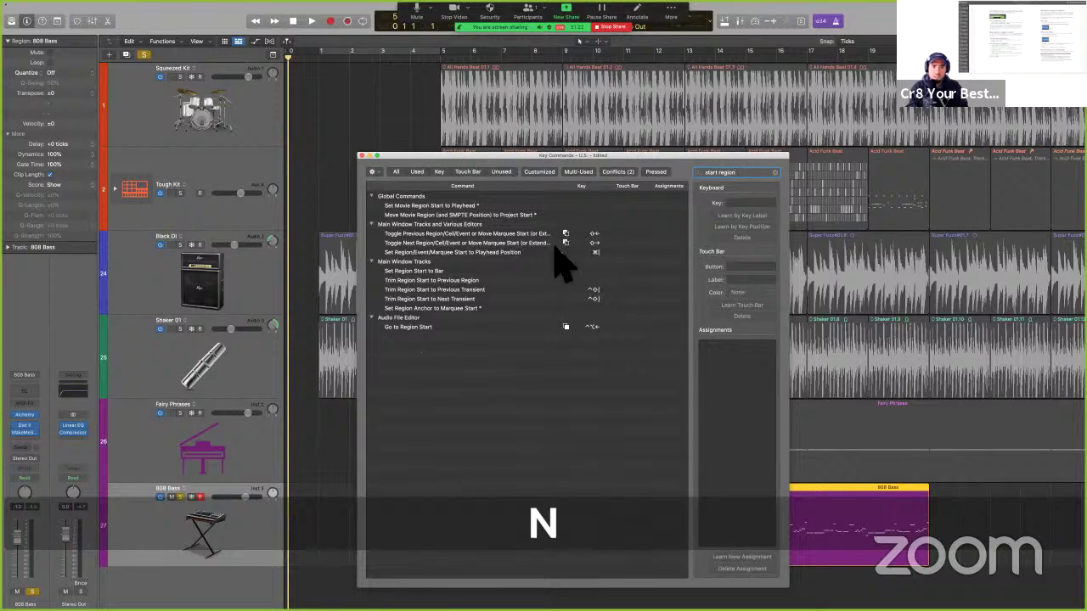
key("ctrl+Left")
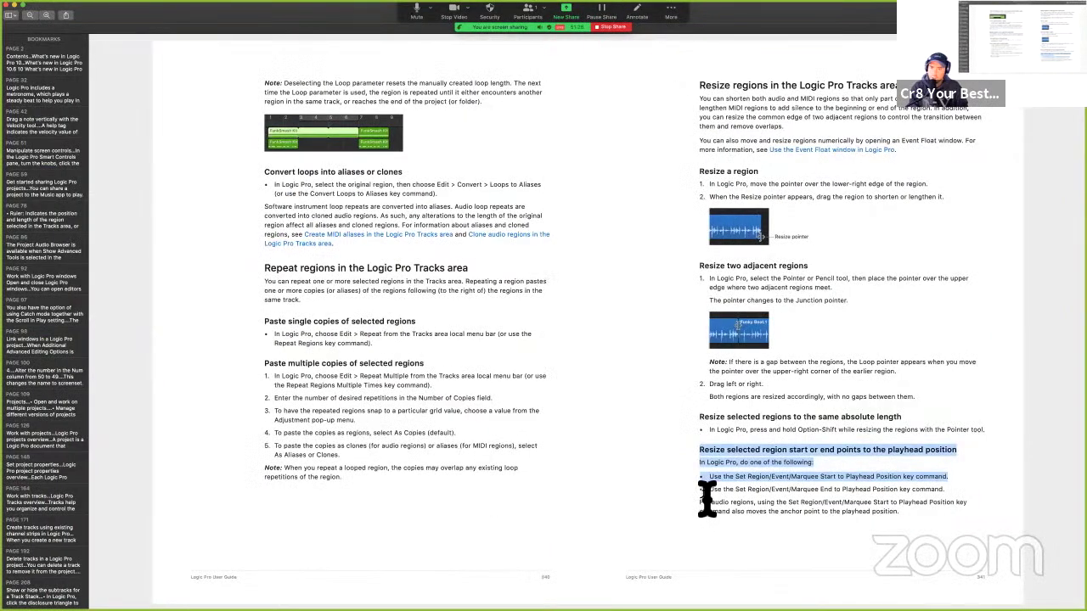
key("ctrl+Right")
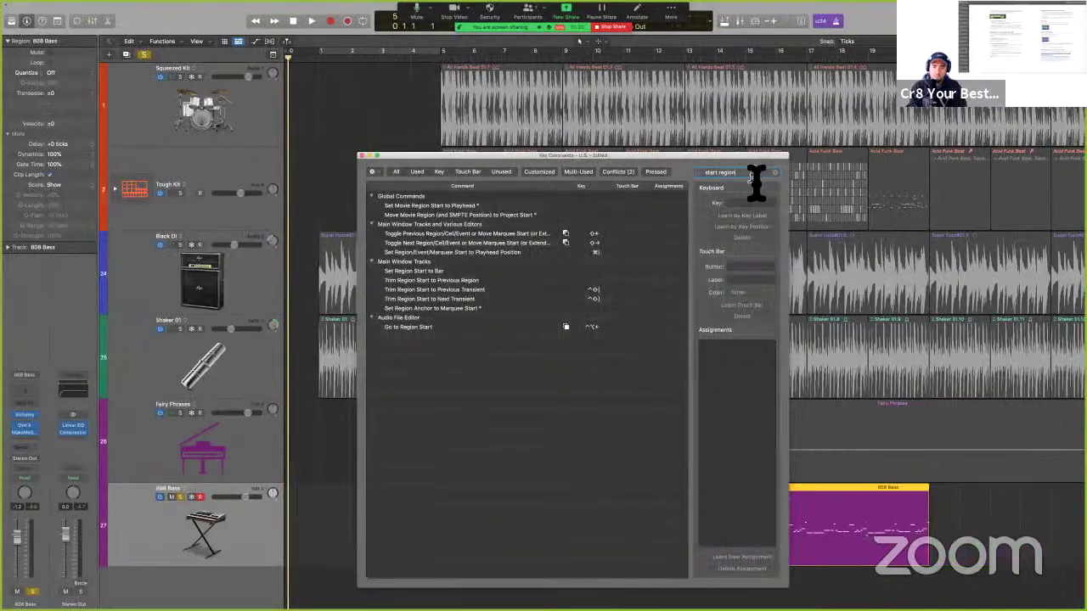
type("event")
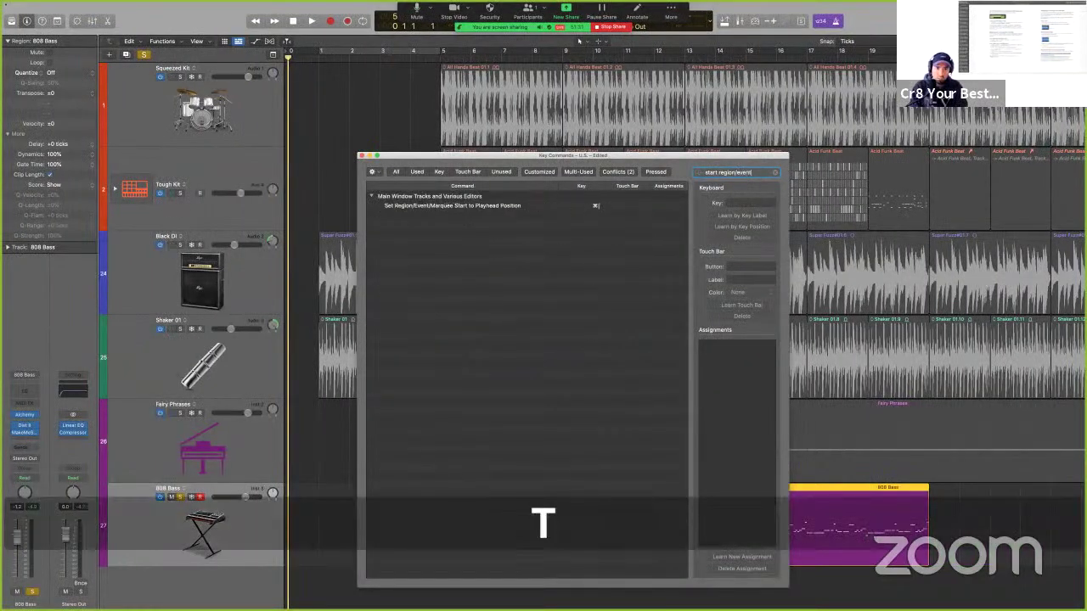
left_click(530, 207)
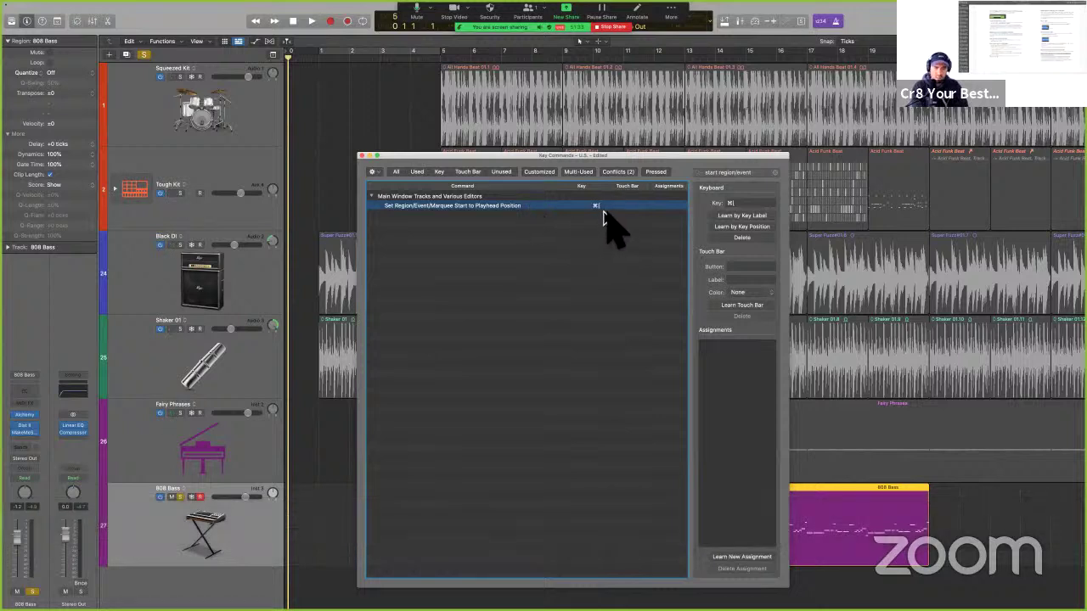
key("ctrl")
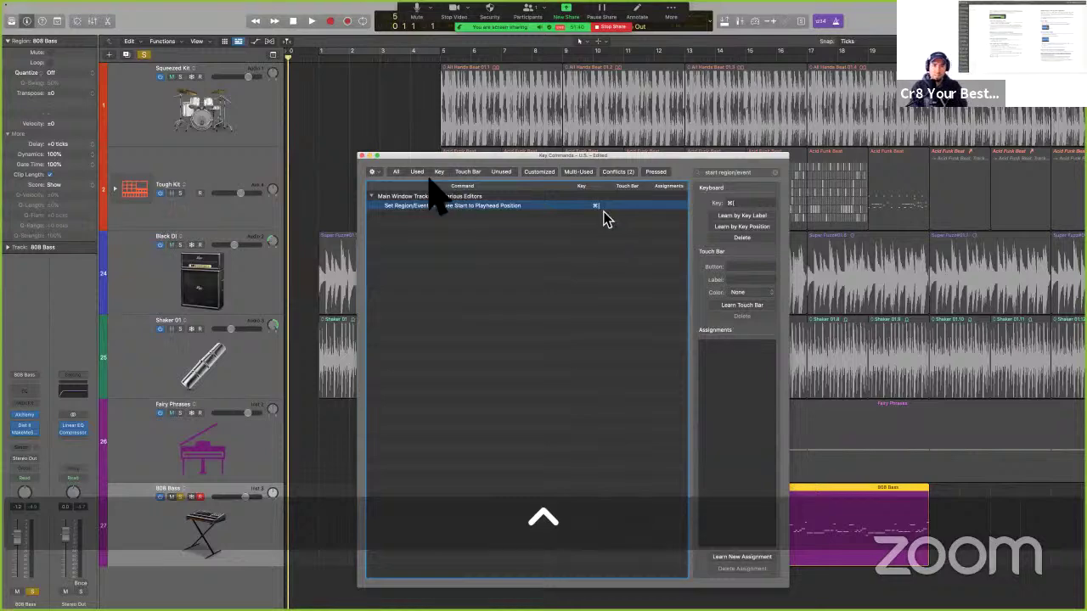
Clear the key command search, compare the shortcuts for setting region start and end to the playhead, and close the Key Commands window.
left_click_drag(456, 157, 633, 104)
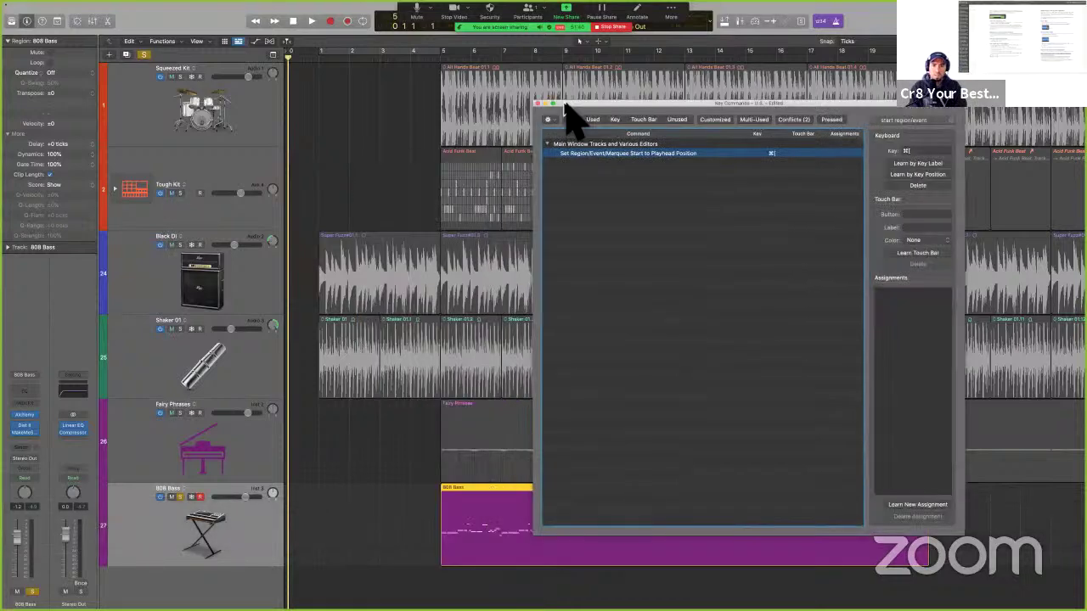
left_click(950, 120)
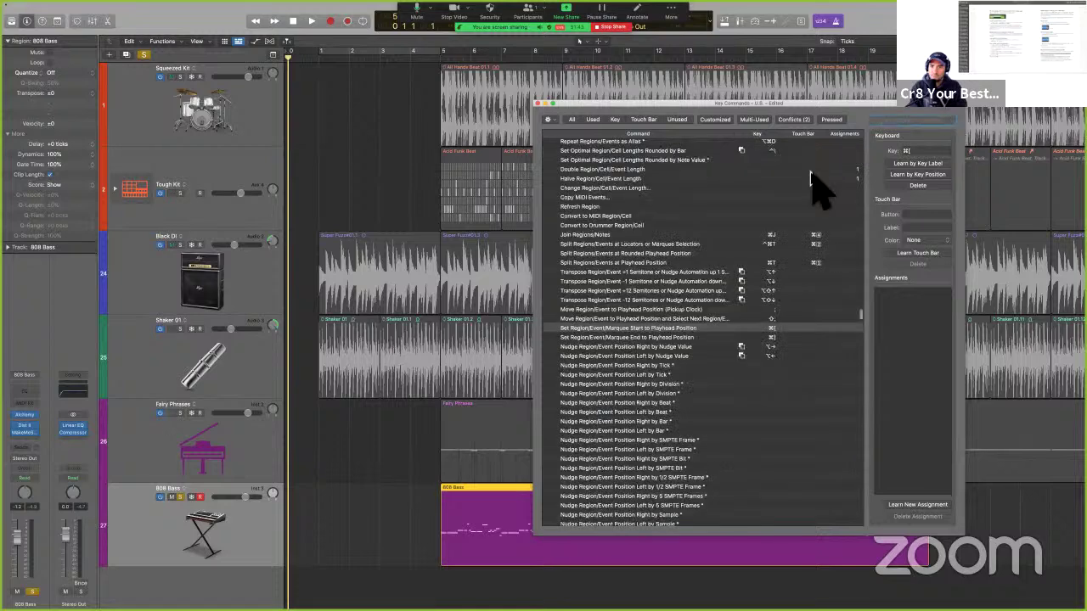
left_click(812, 170)
key("super")
key("super+bracketleft")
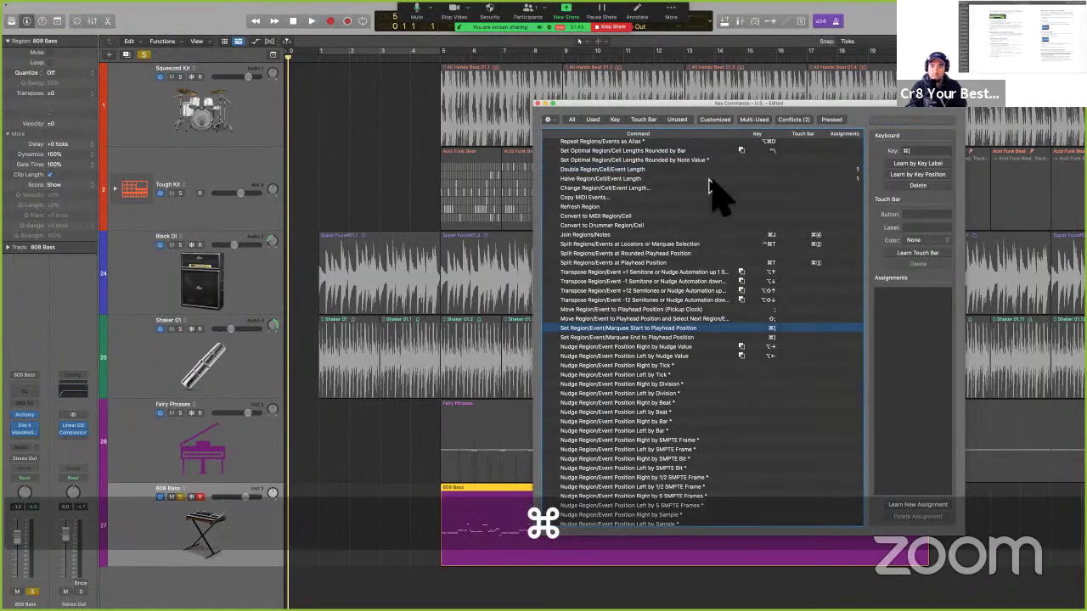
key("super+bracketright")
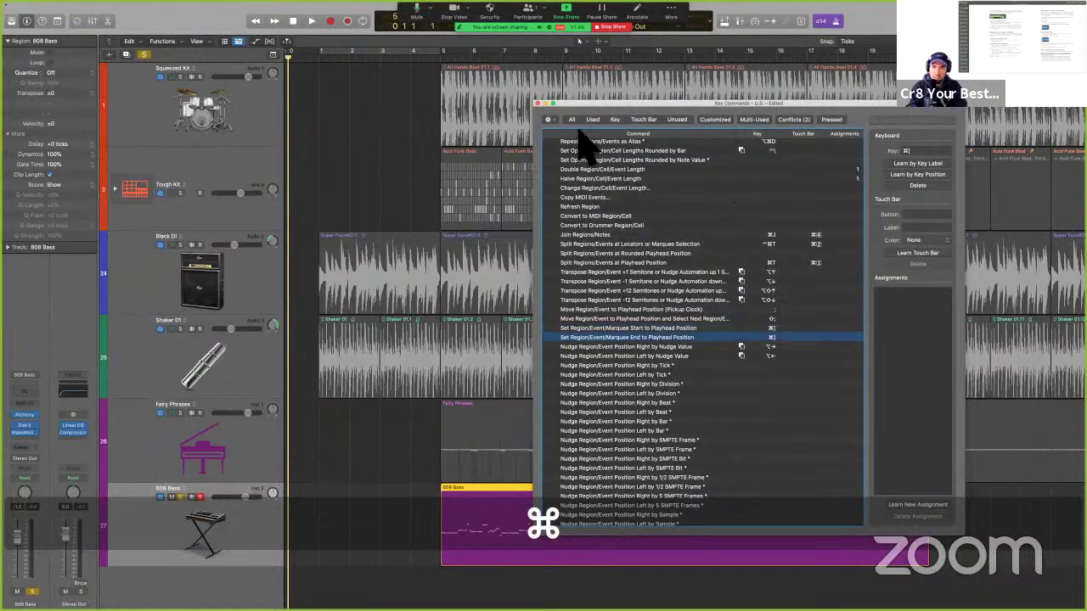
left_click(538, 103)
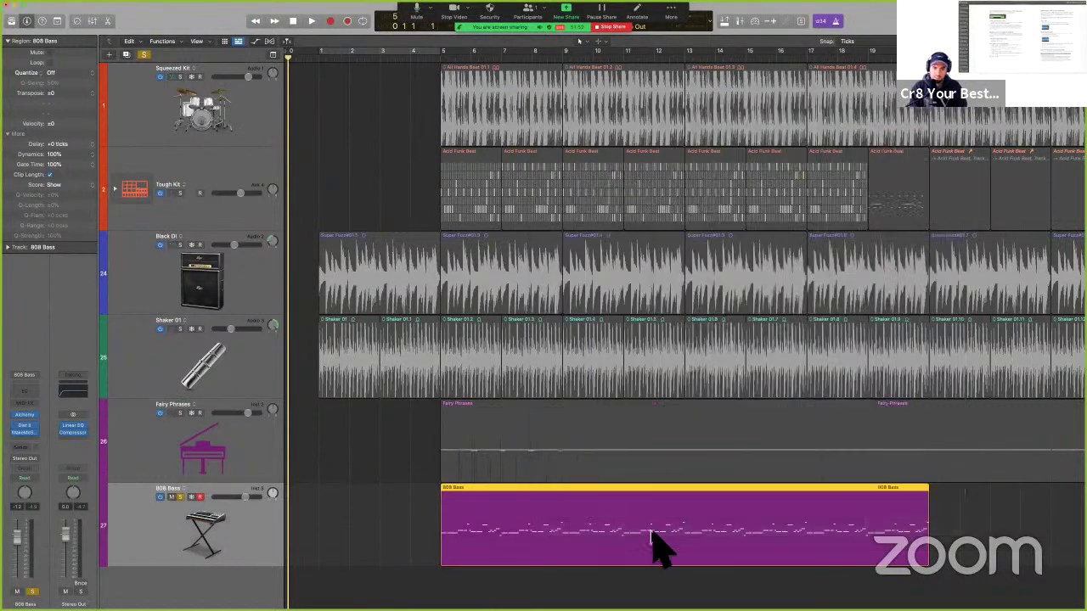
Try setting the 808 Bass region's start to the playhead, undo it, and select the first Shaker 01 region.
key("super+bracketleft")
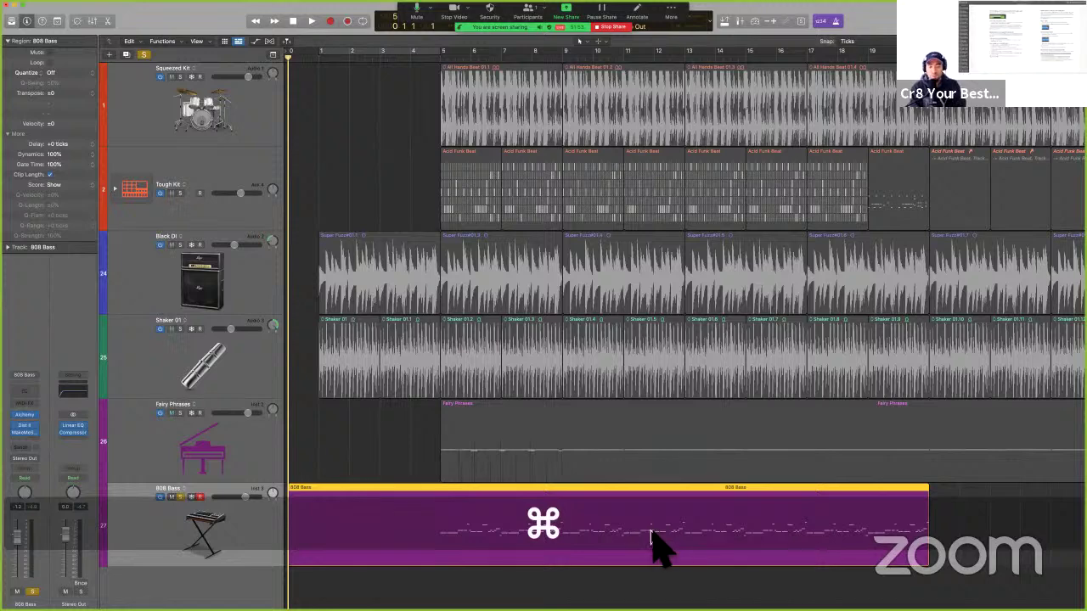
key("cmd+z")
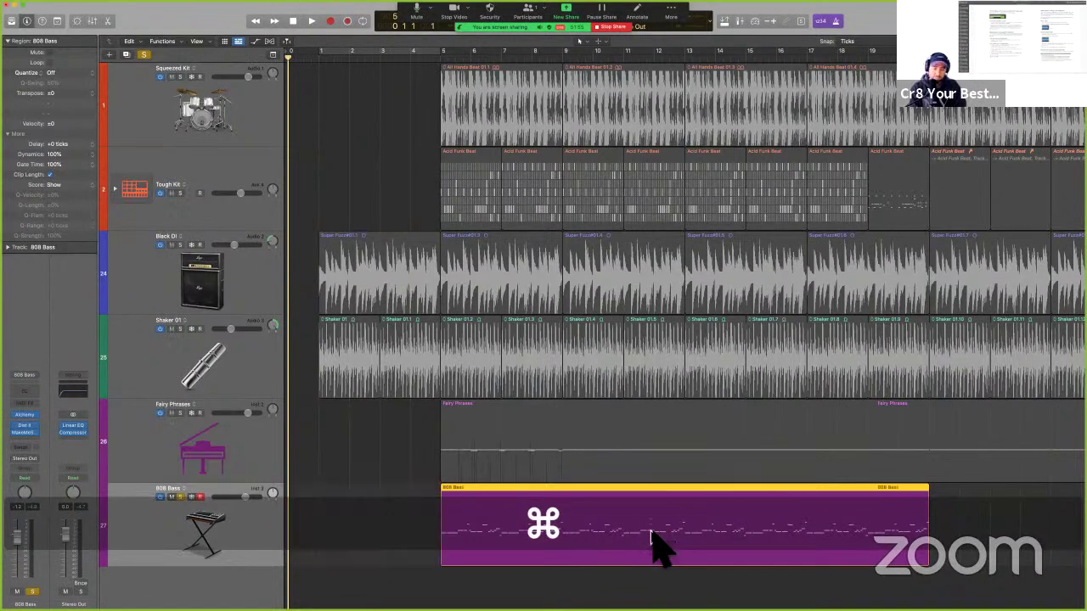
left_click(339, 377)
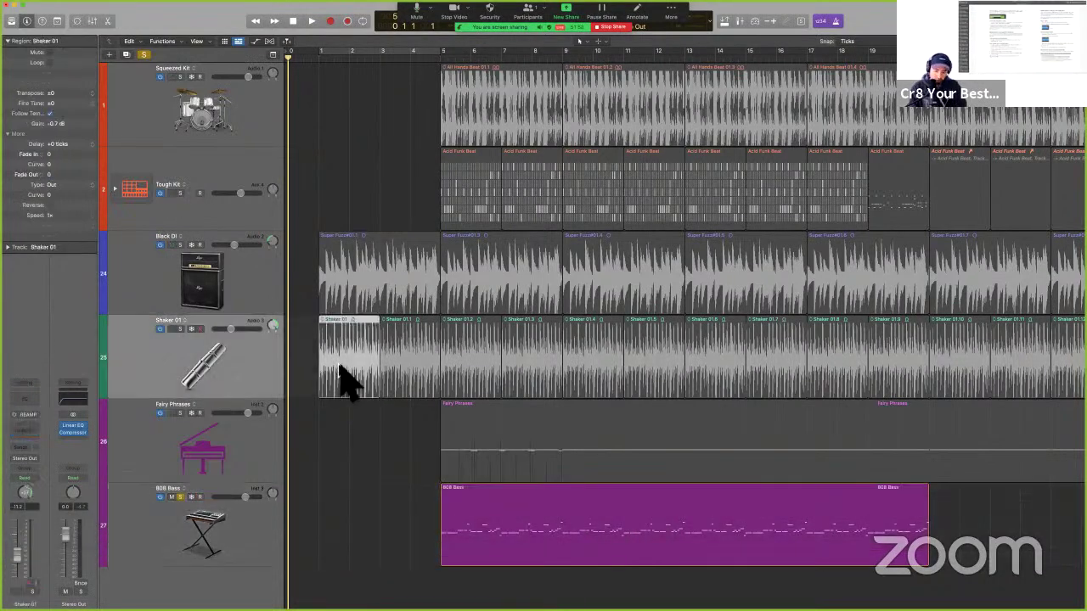
key("cmd")
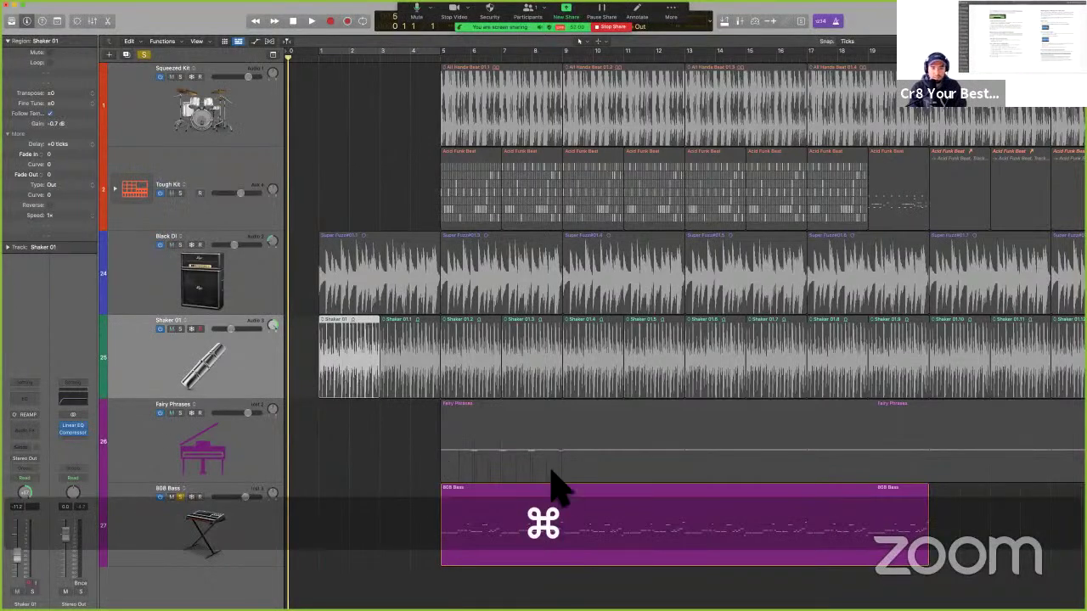
Select the 808 Bass region and set its start to the playhead position at the project start.
left_click(576, 558)
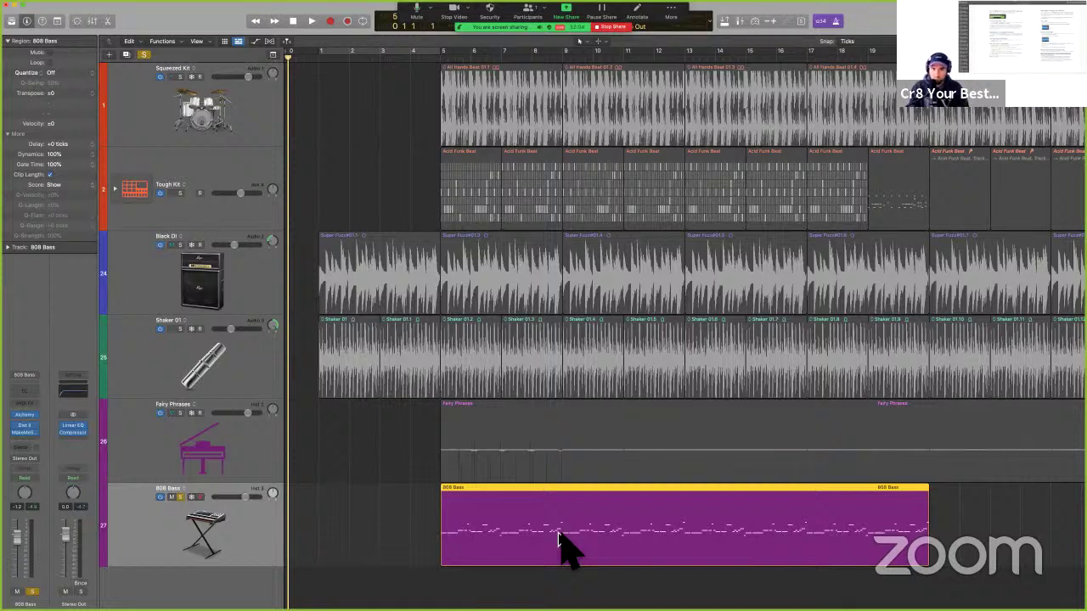
key("super")
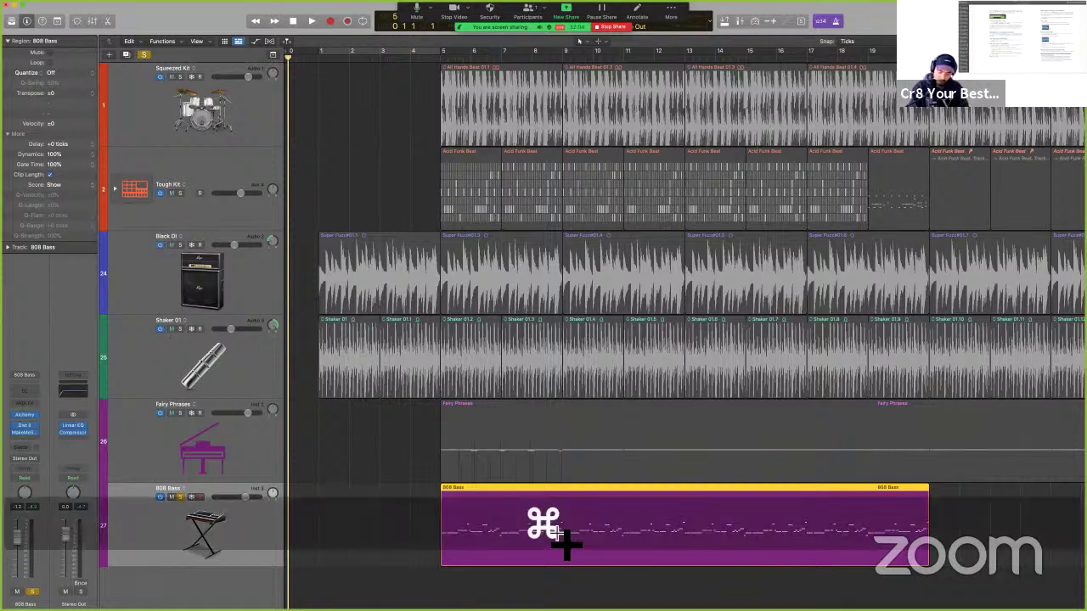
key("super+[")
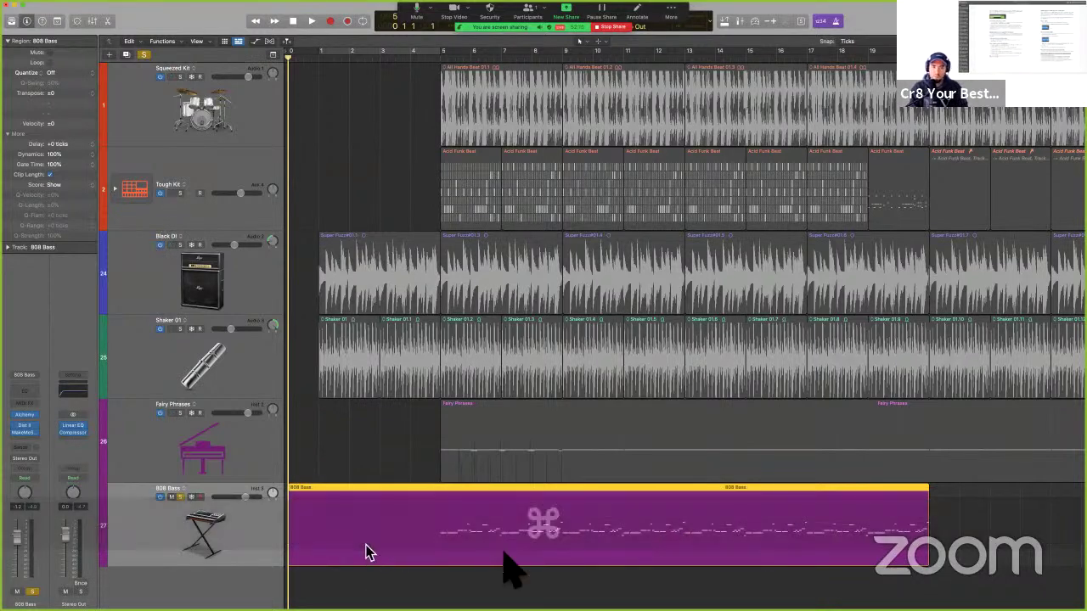
Try setting the 808 Bass region's end to the playhead at the project start, and undo the change.
scroll(502, 551, "down", 5)
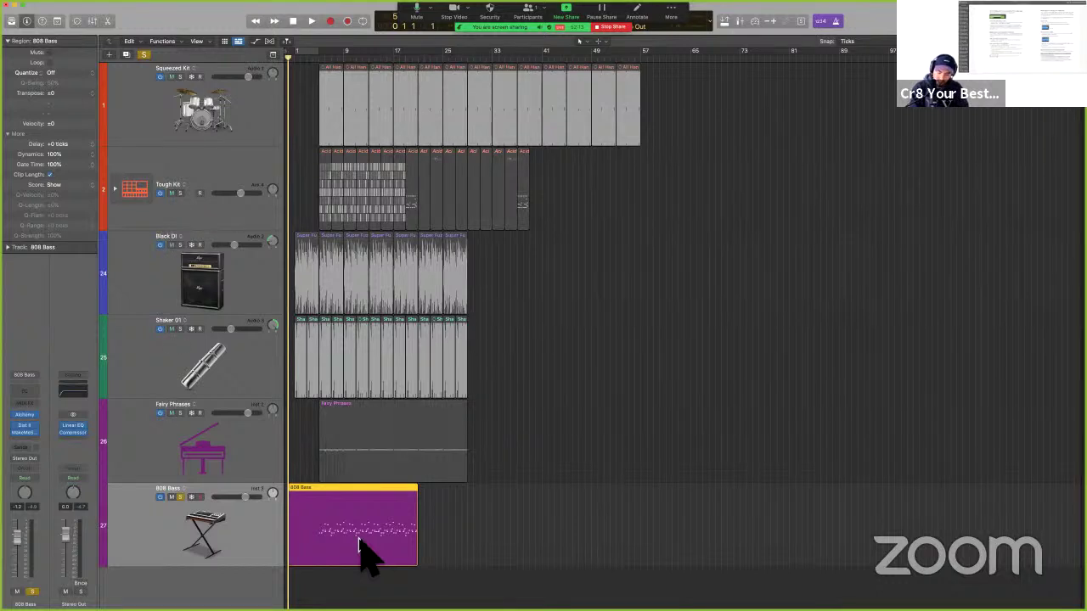
key("super+x")
key("super+z")
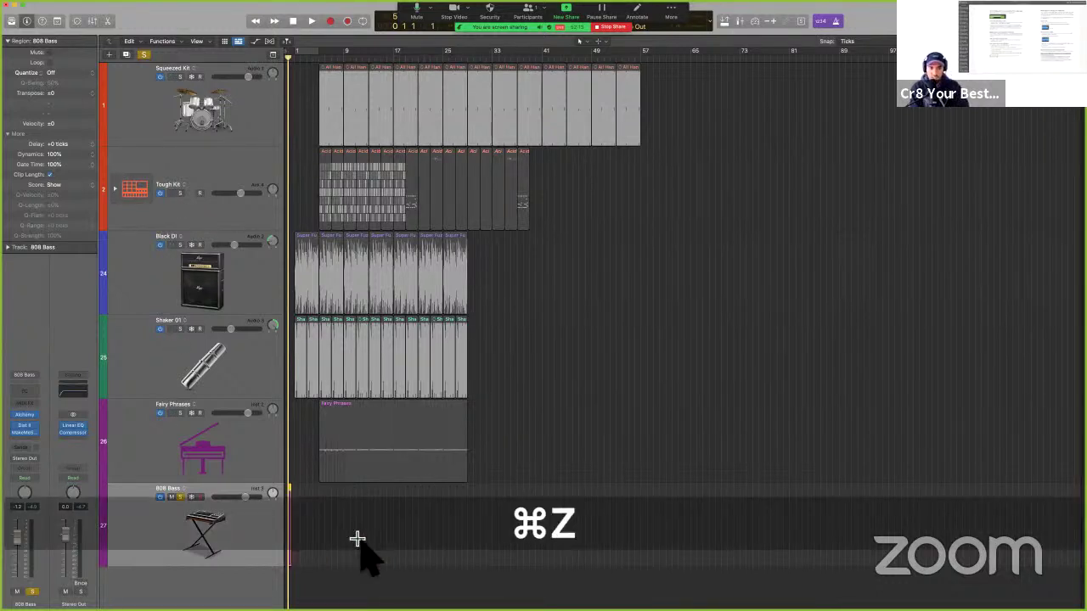
key("super+x")
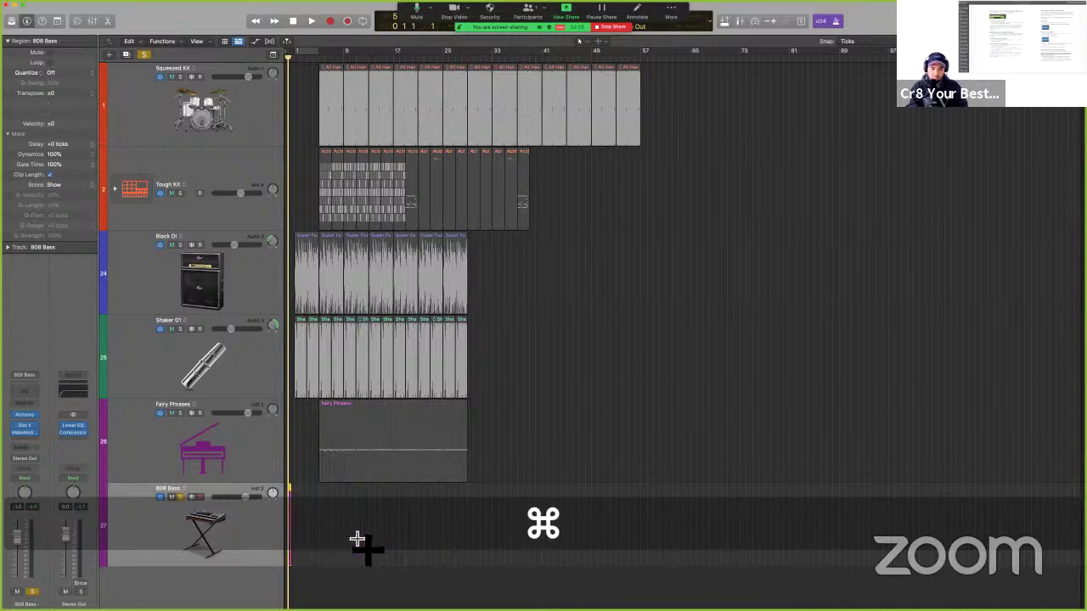
key("super+z")
scroll(359, 540, "up", 5)
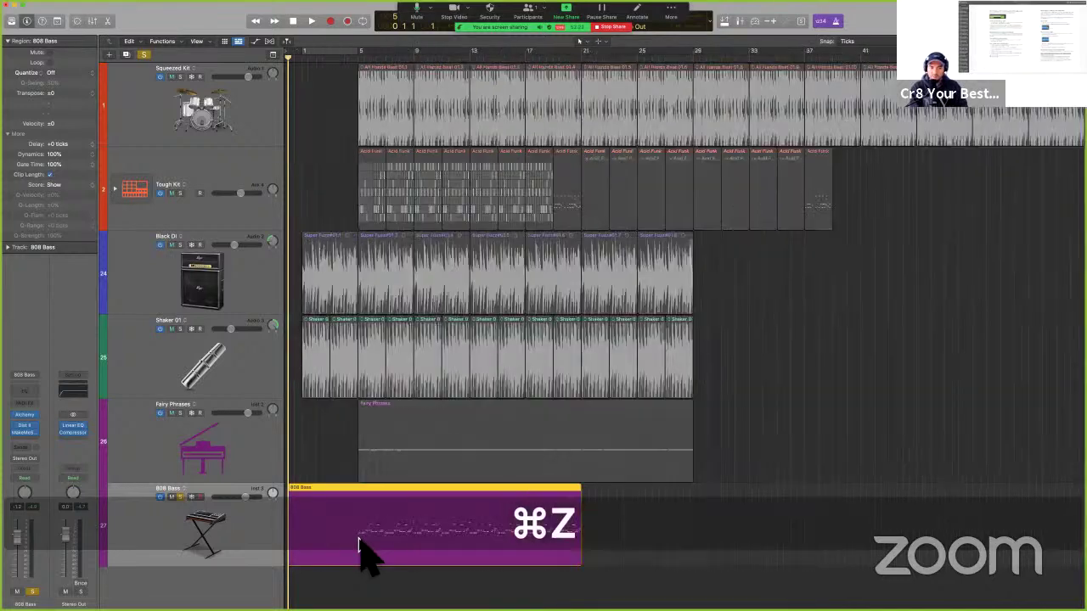
Move the playhead to bar 50 and set the 808 Bass region's end to the playhead position.
scroll(360, 540, "down", 3)
key("slash")
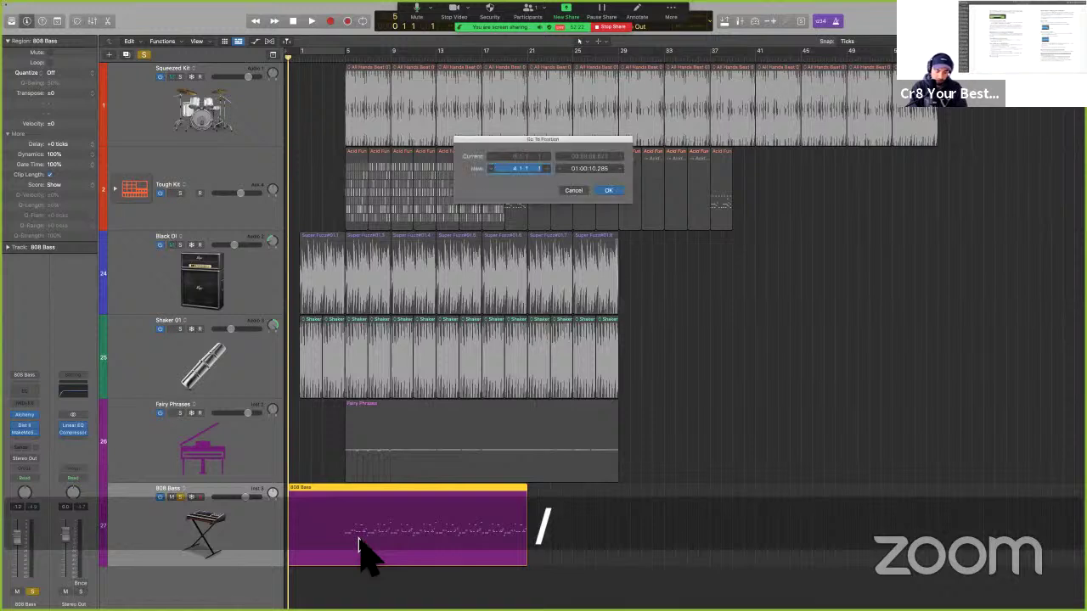
type("50")
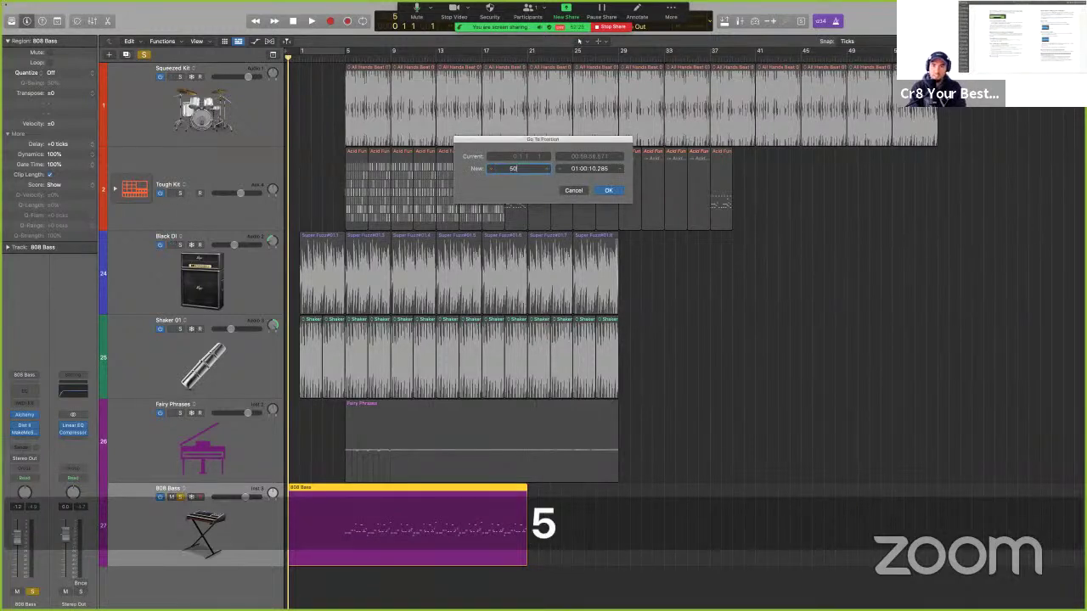
key("Return")
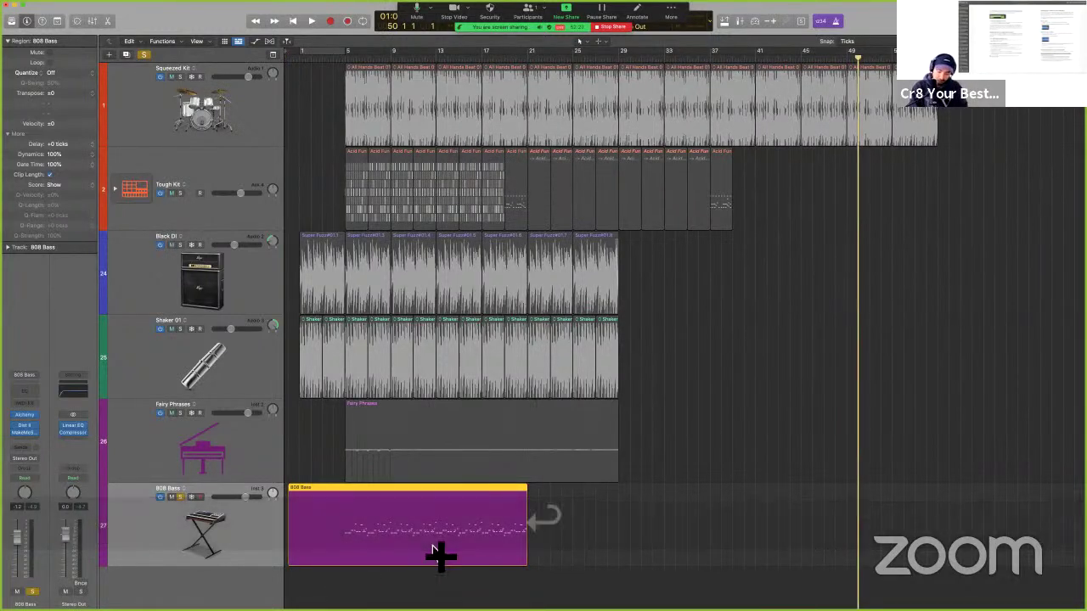
key("super+bracketright")
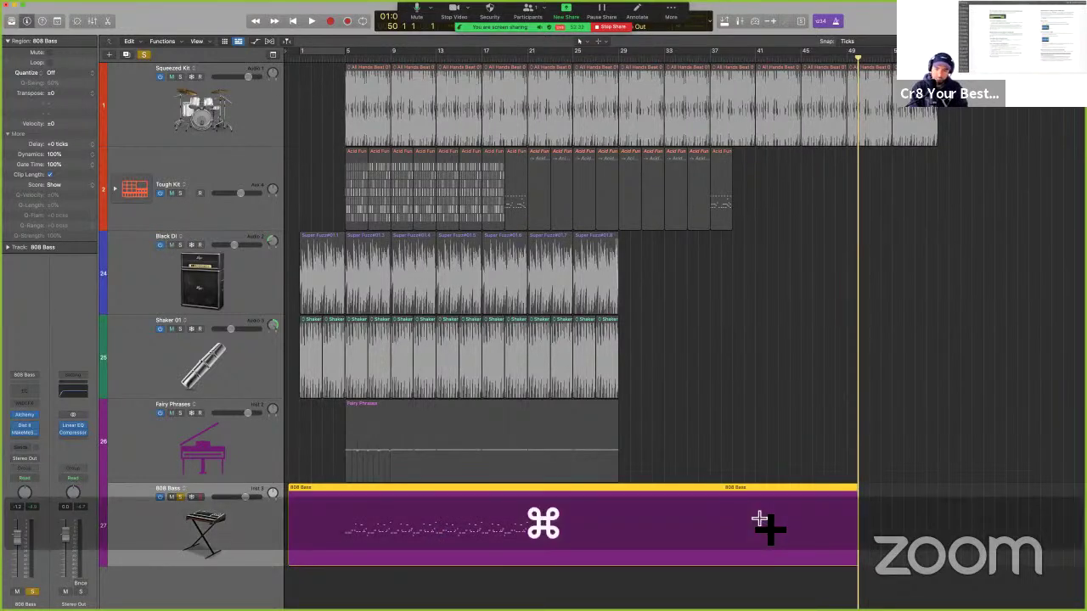
Shorten the 808 Bass region from its start so that it begins at about bar 15.
key("super+z")
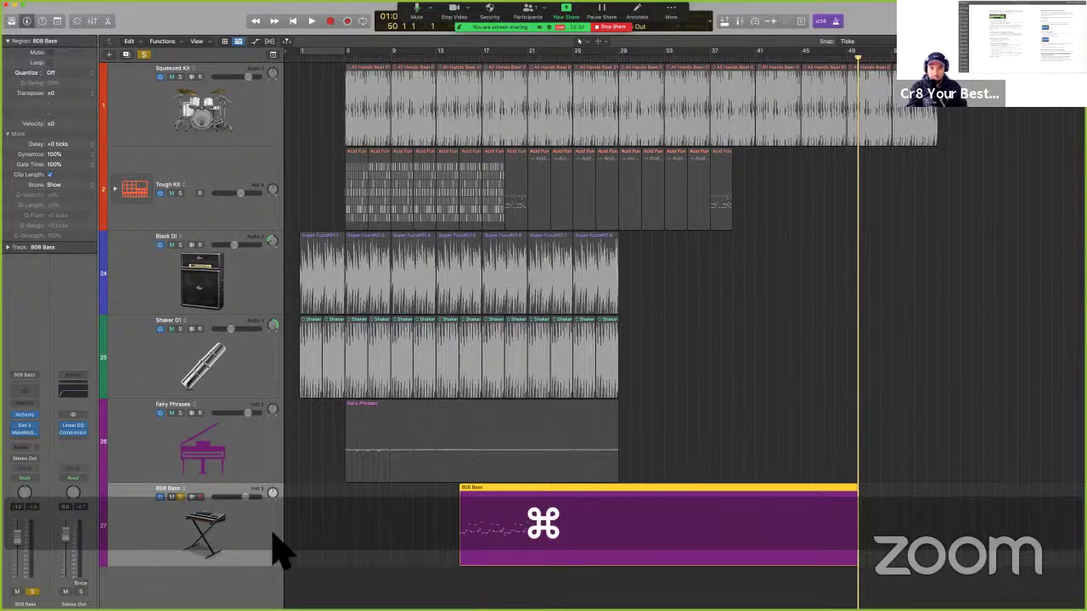
left_click(463, 548)
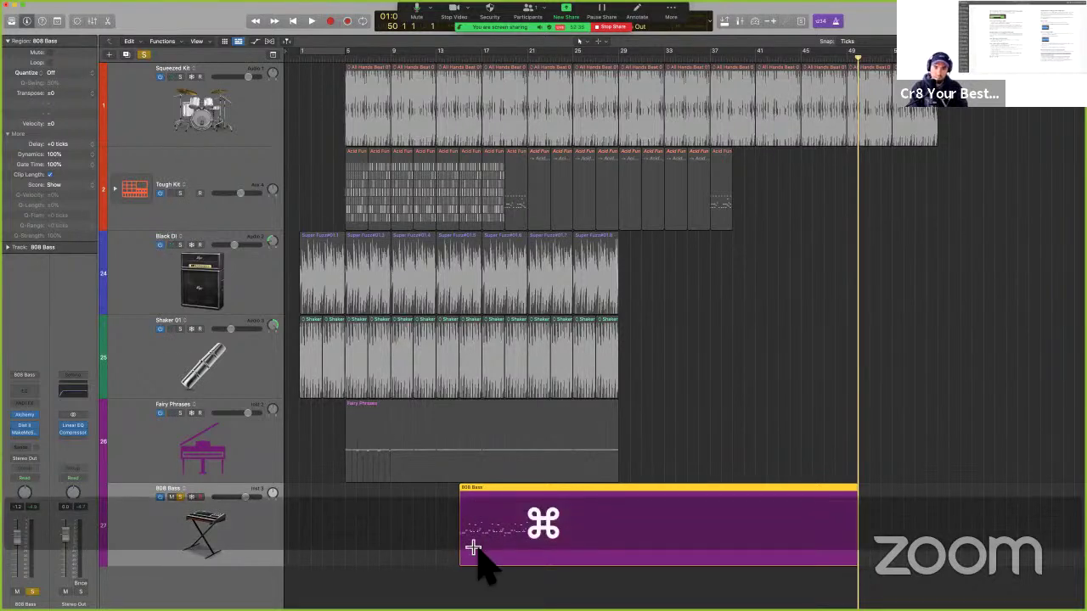
Shorten the 808 Bass region from its start in two stages so that it begins at about bar 26.
left_click(457, 560)
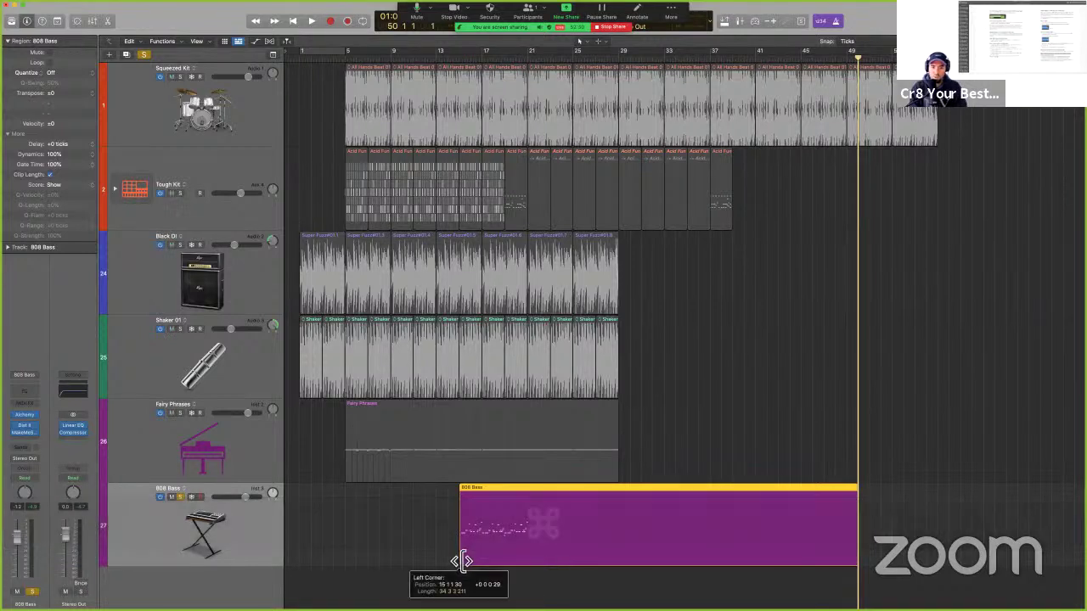
left_click_drag(507, 561, 538, 562)
key("super+bracketleft")
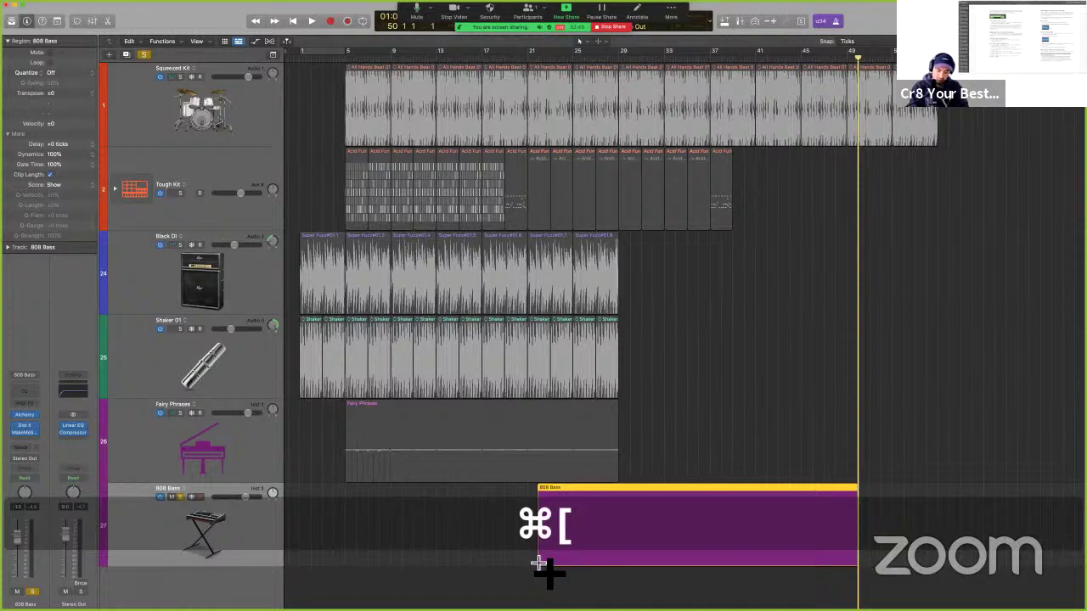
key("super+bracketleft")
key("super+bracketleft")
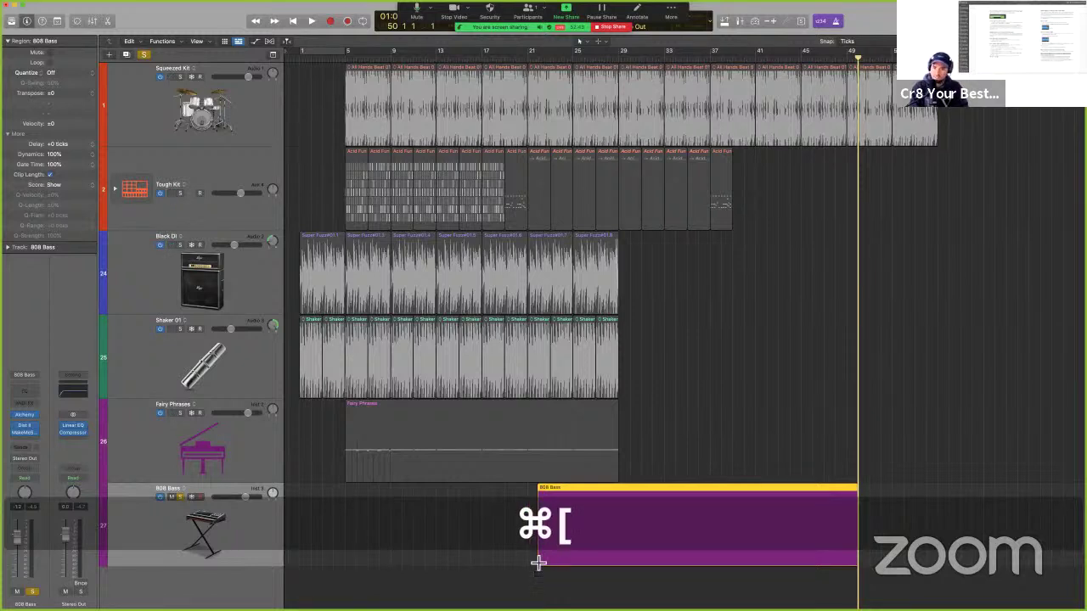
left_click_drag(538, 563, 590, 569)
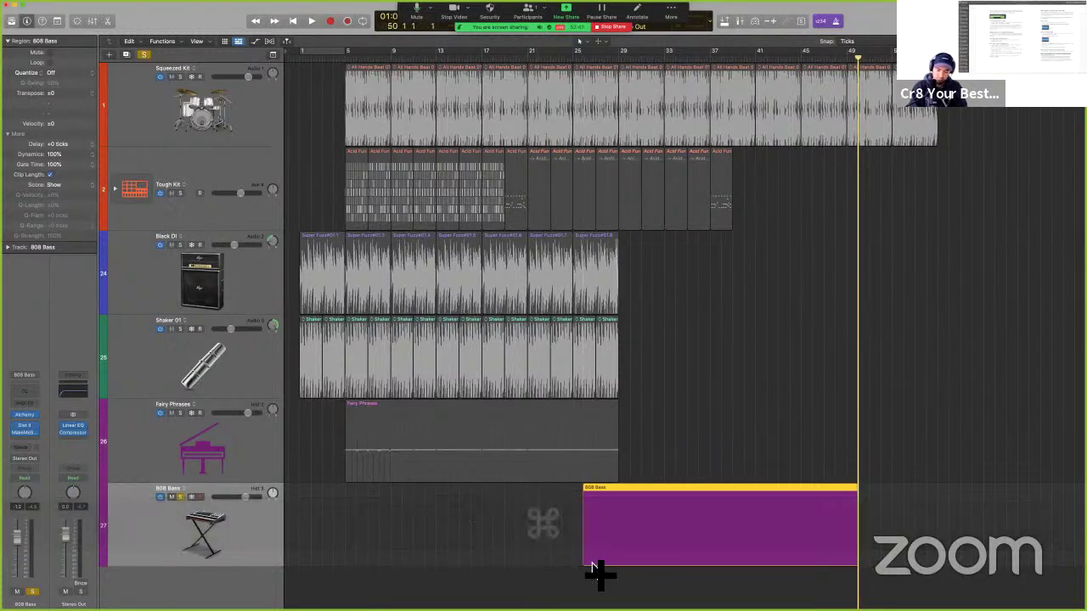
key("super+bracketleft")
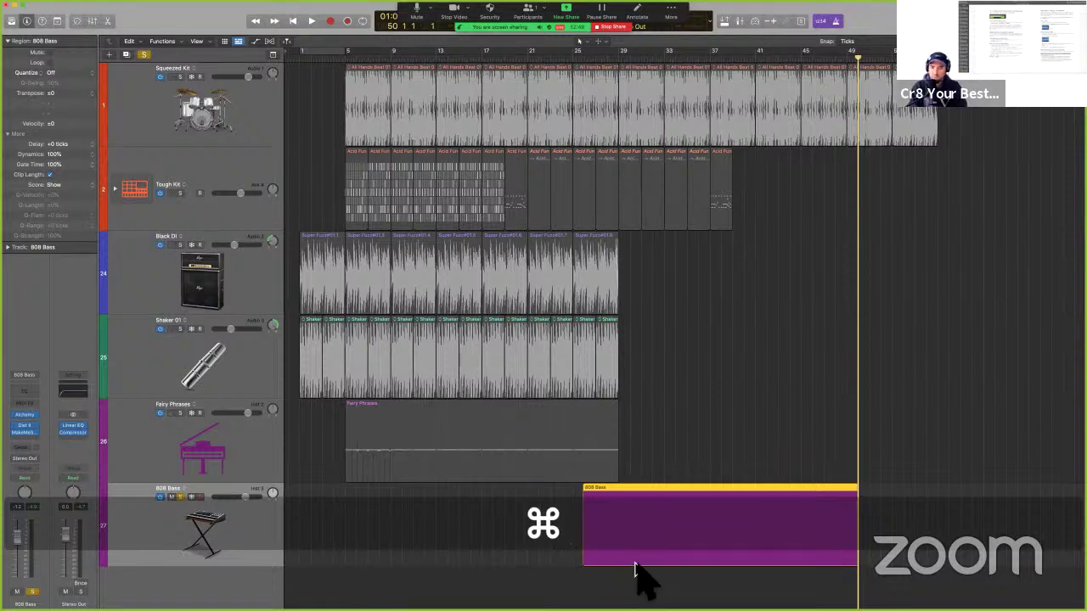
Return the playhead to the project start and set the 808 Bass region's start to the playhead position.
key("Return")
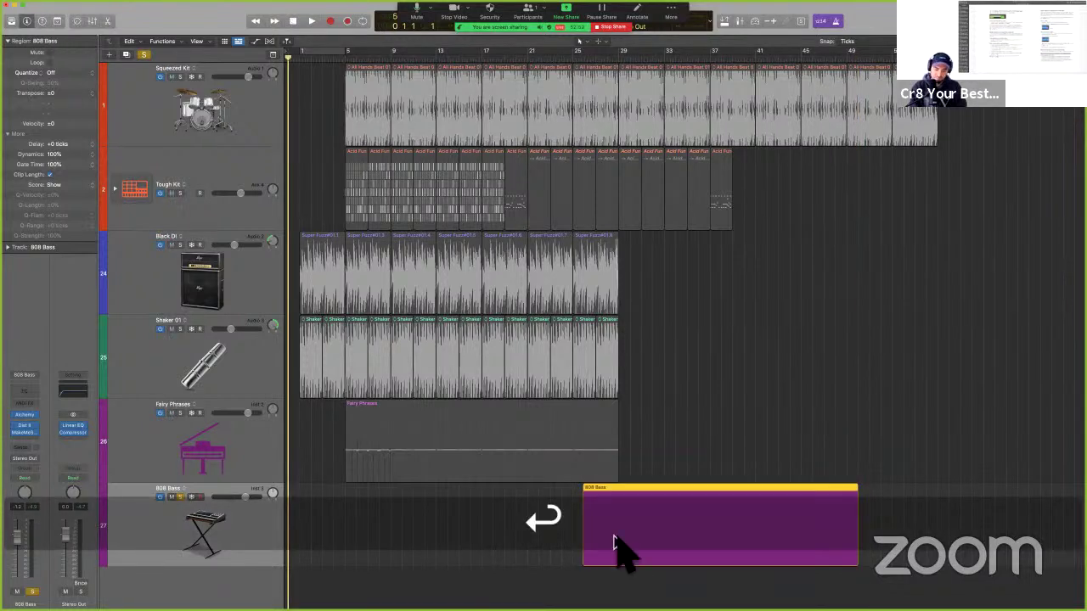
key("super+bracketleft")
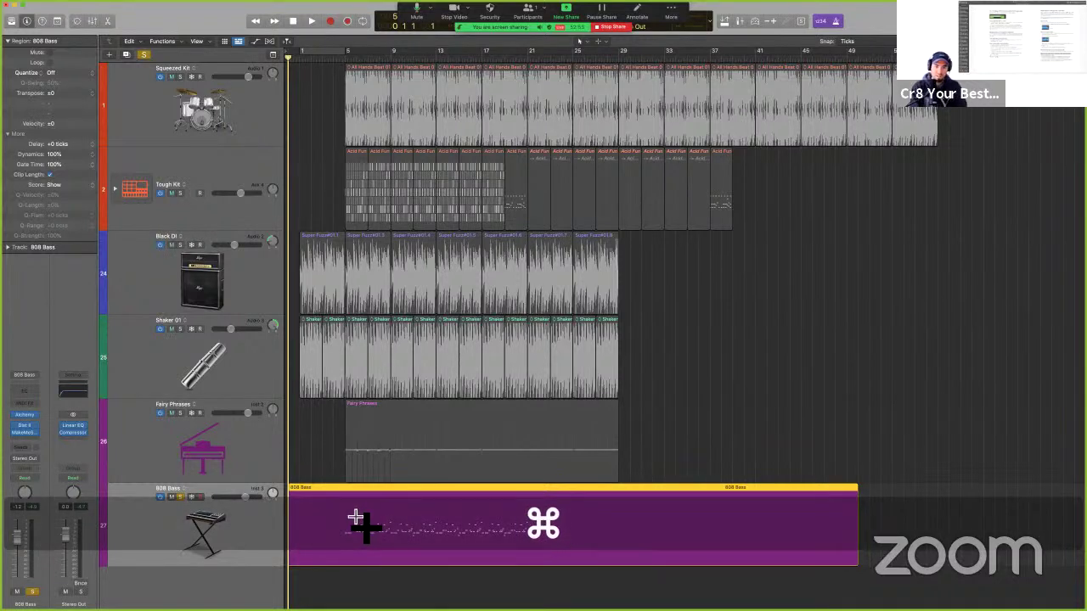
Try setting the 808 Bass region's end to the playhead at the project start, and undo the change.
key("Delete")
key("super+bracketleft")
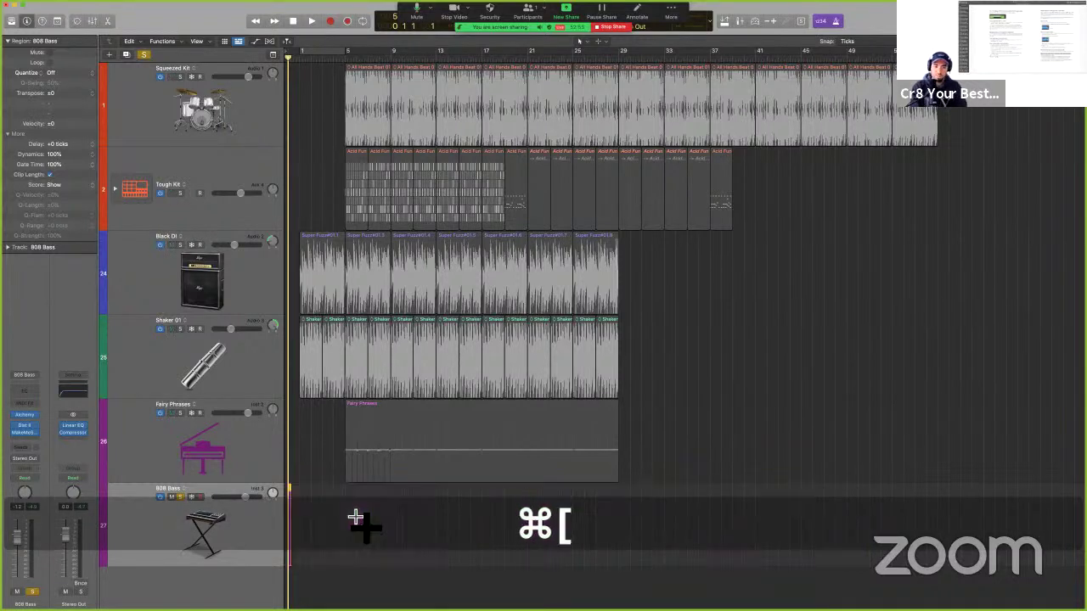
key("super+z")
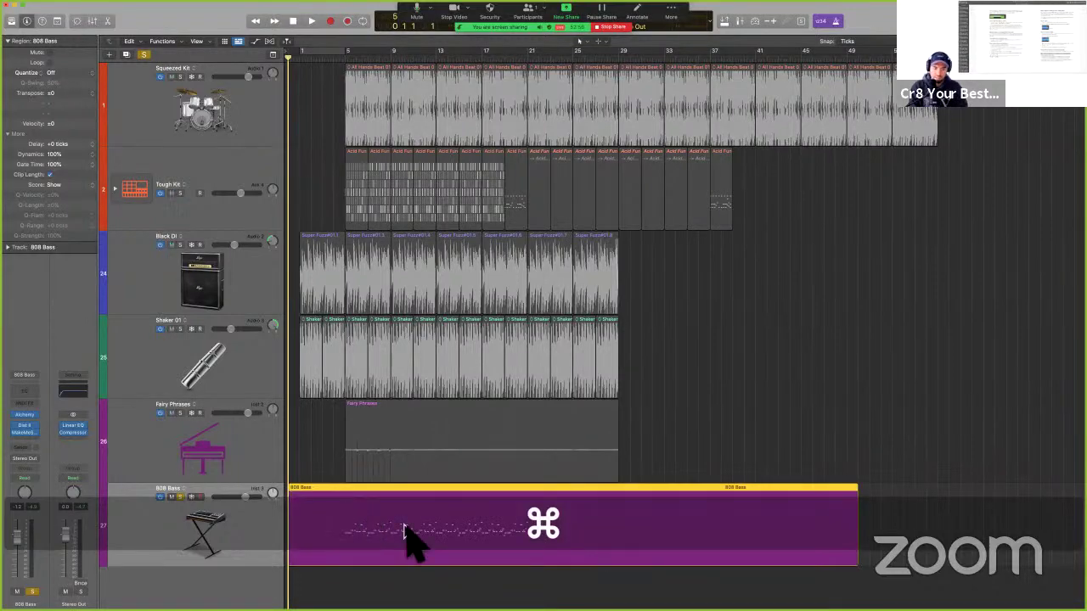
Switch to the Logic Pro user guide and read the section on removing overlaps between regions.
key("super+Tab")
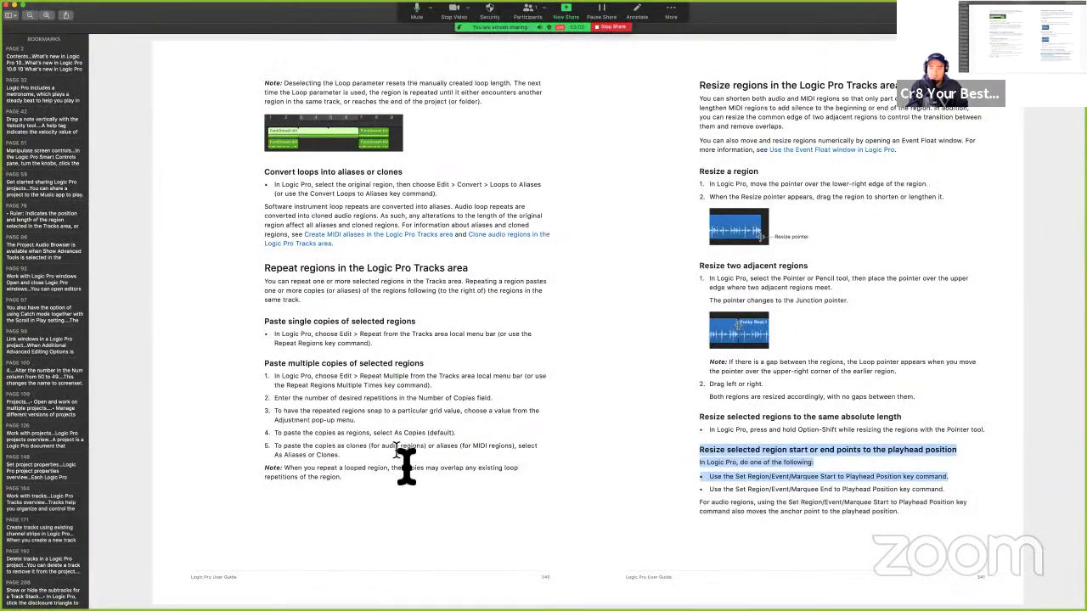
left_click(640, 493)
key("Right")
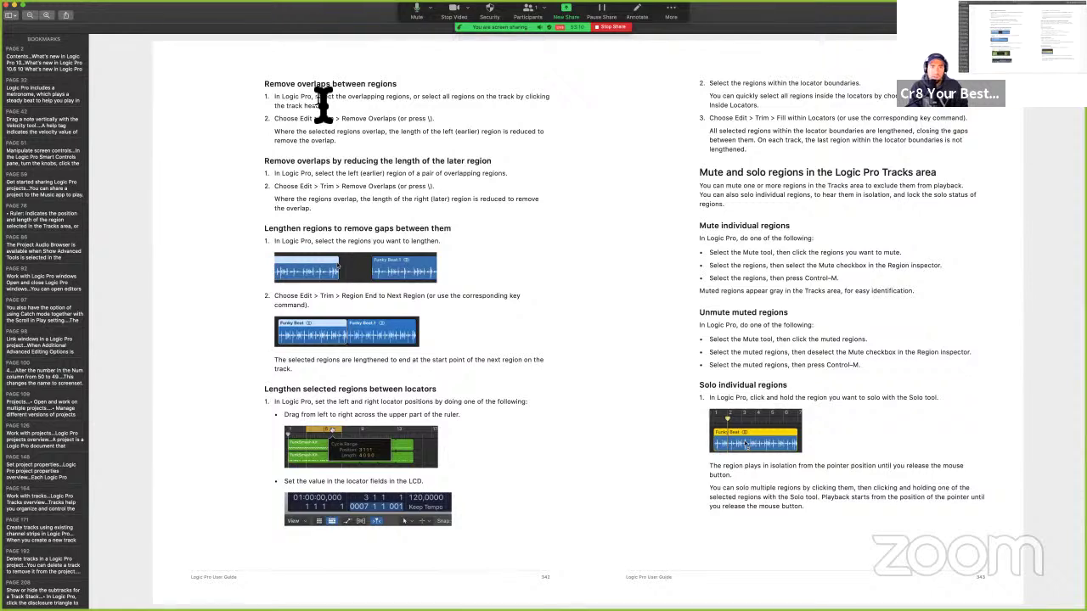
left_click_drag(323, 105, 398, 106)
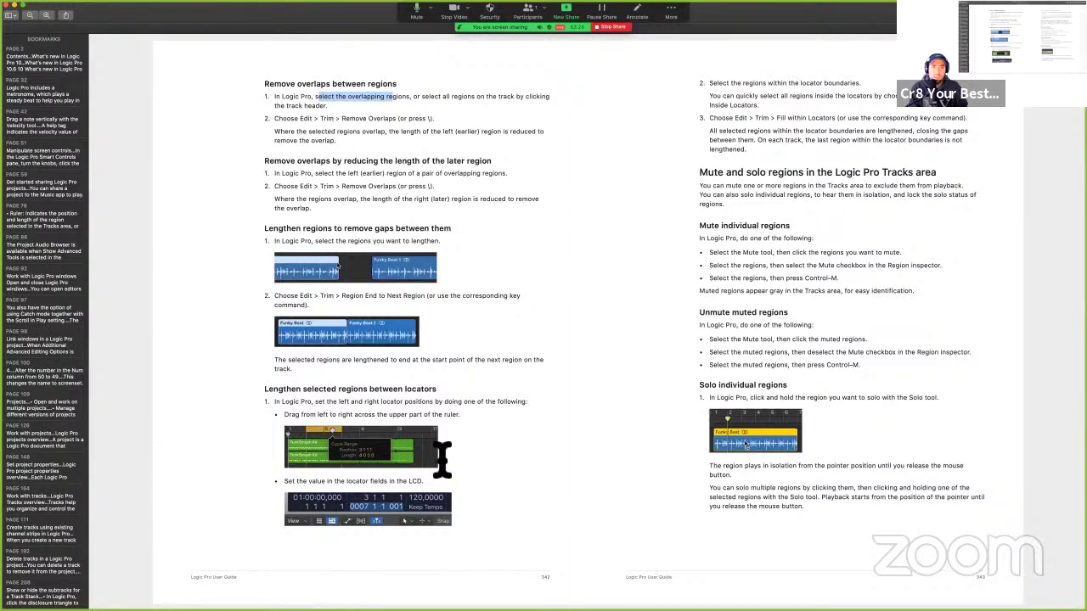
Back in Logic Pro, open the 808 Bass region in the Piano Roll and lengthen all its G2 notes so they overlap the following notes.
key("ctrl+Right")
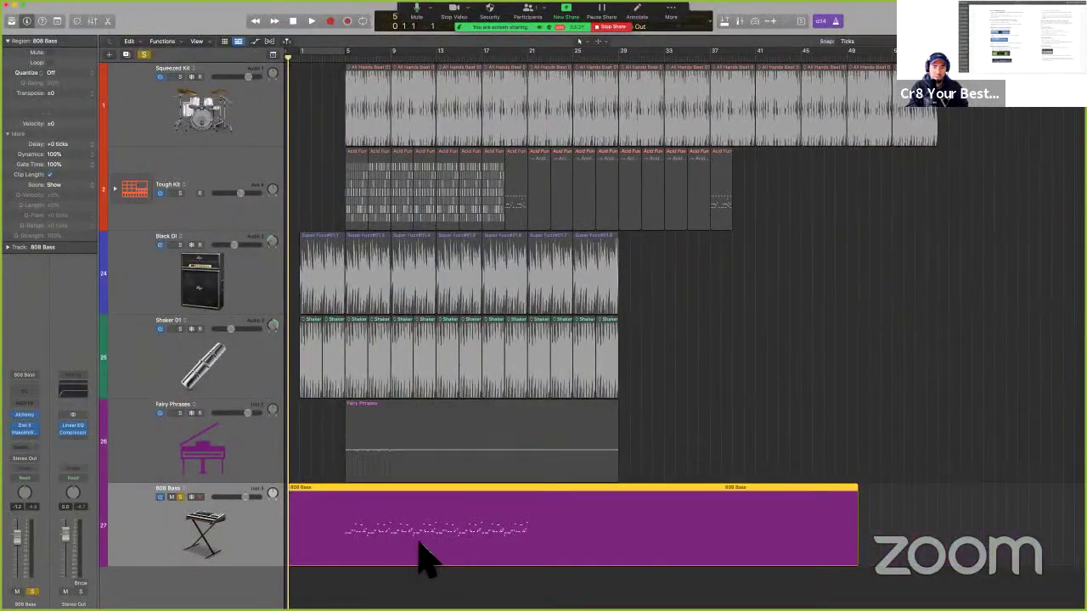
double_click(415, 545)
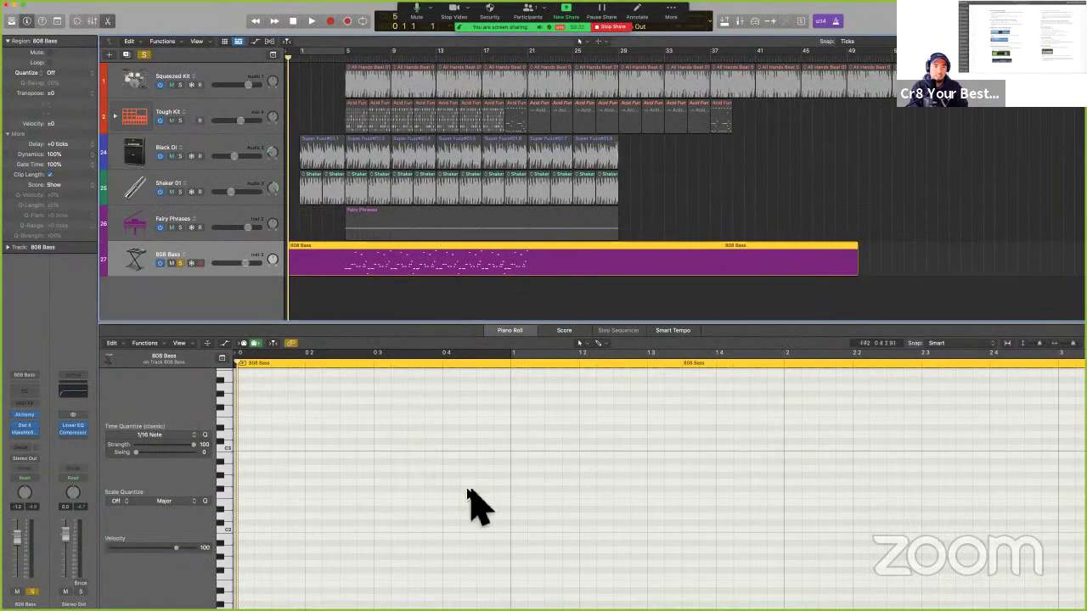
key("z")
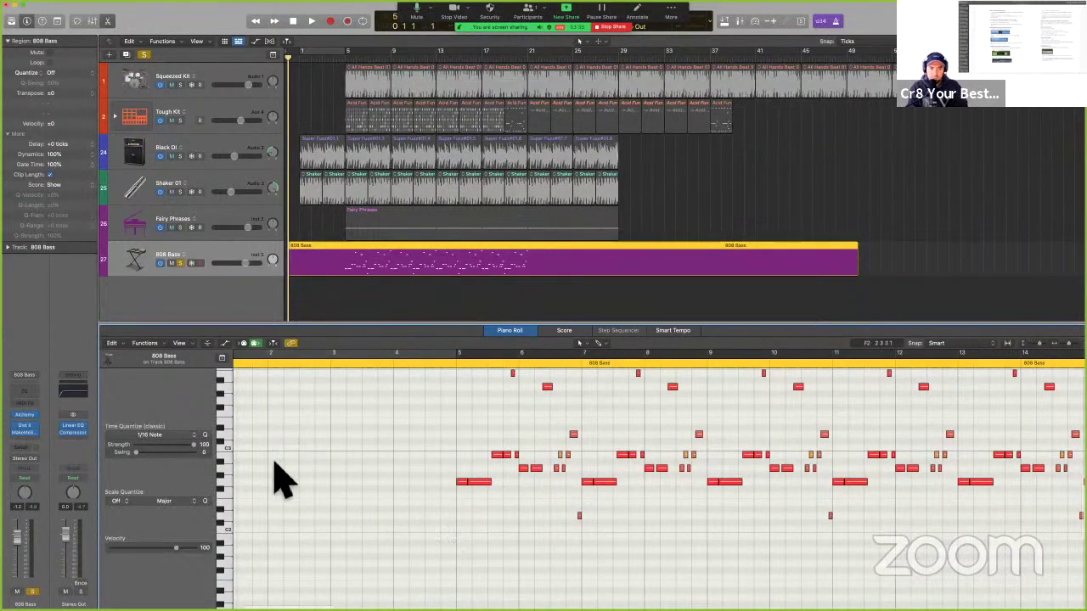
left_click(227, 481)
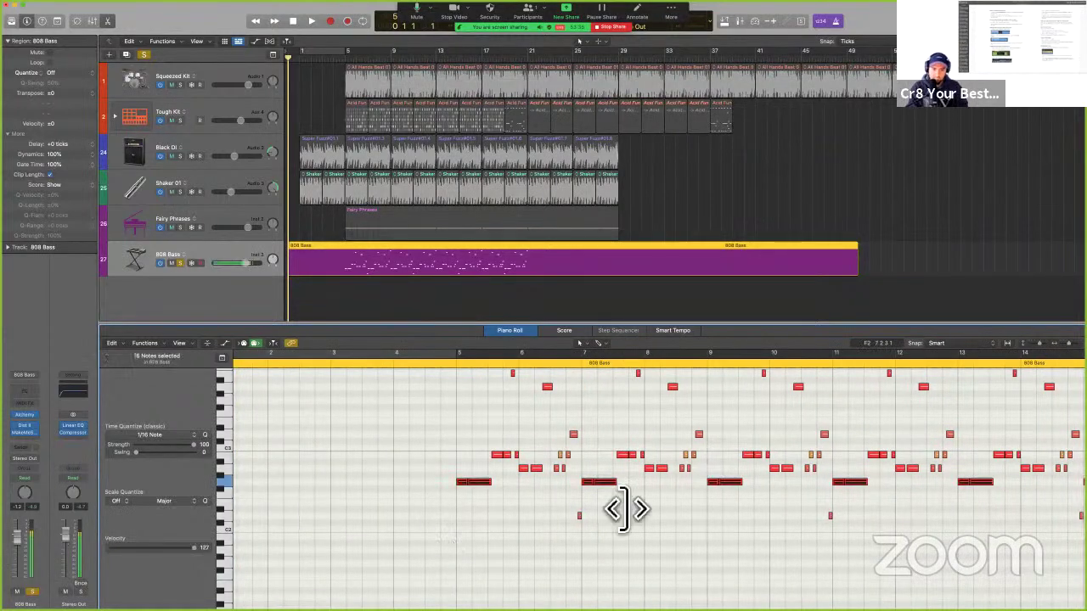
left_click_drag(491, 481, 530, 484)
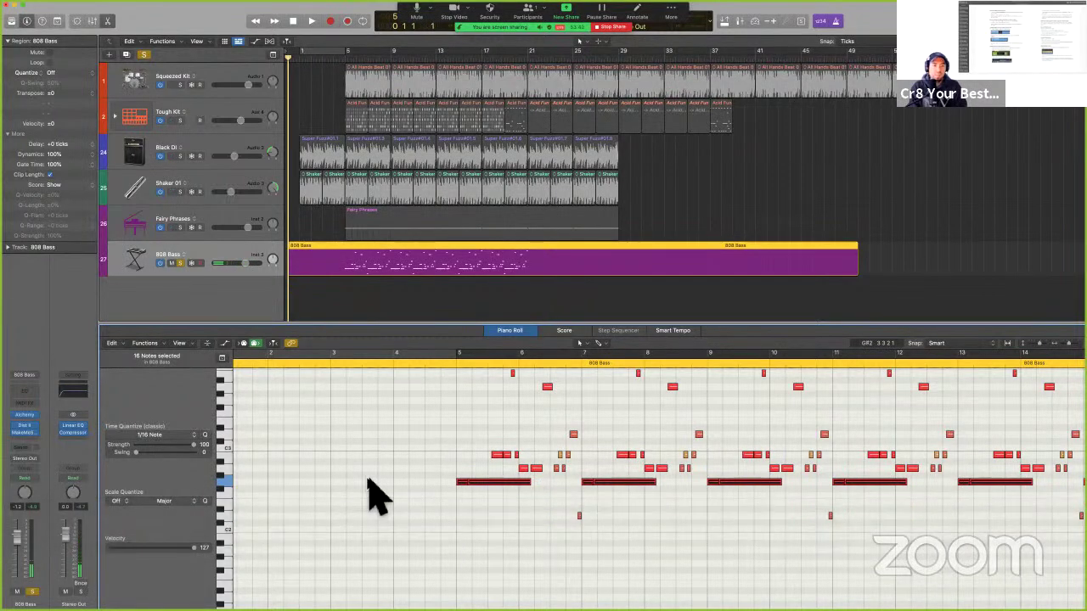
Select all notes of the 808 Bass region and trim them to remove overlaps with adjacent notes.
key("super+a")
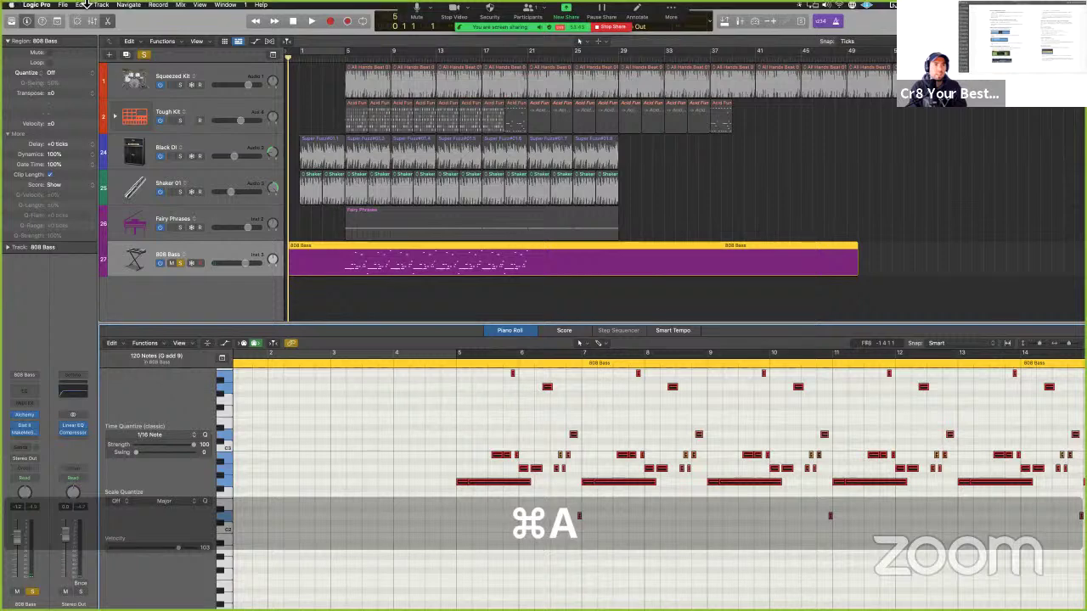
left_click(81, 5)
mouse_move(117, 123)
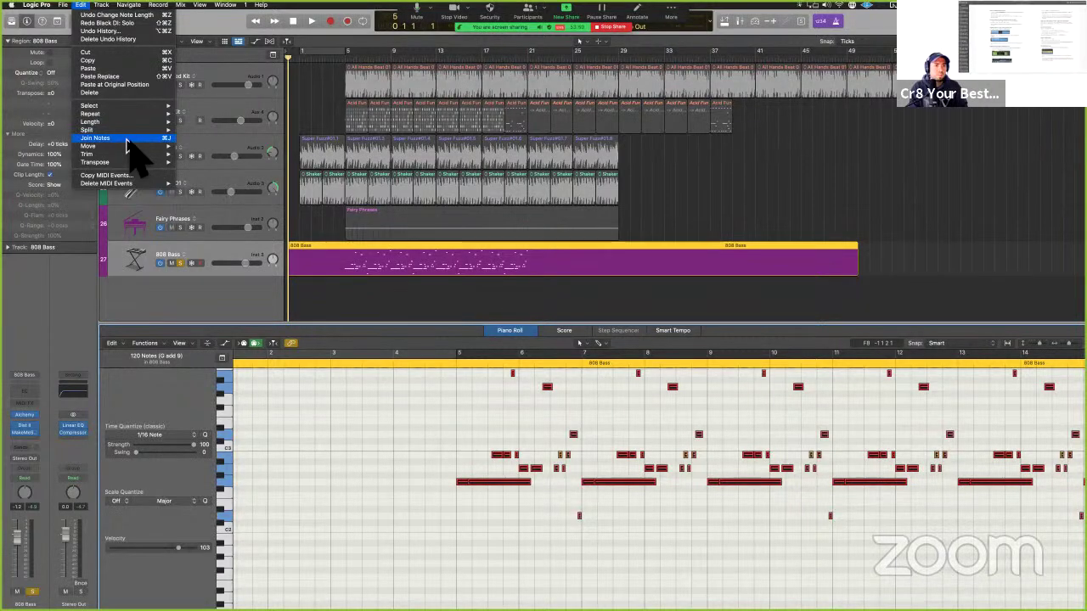
key("Escape")
key("ctrl+Left")
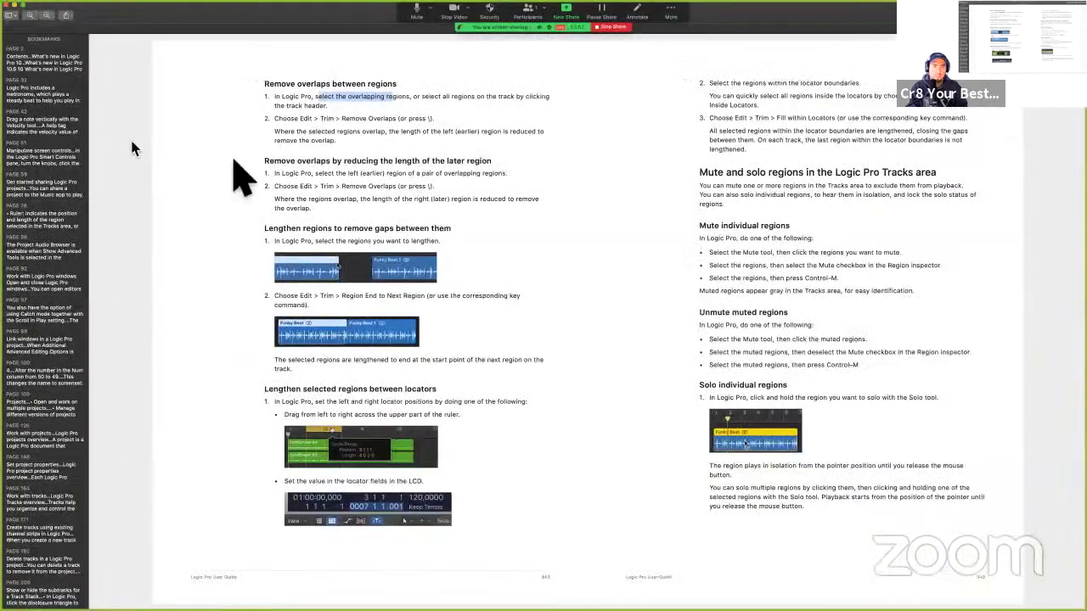
key("ctrl+Right")
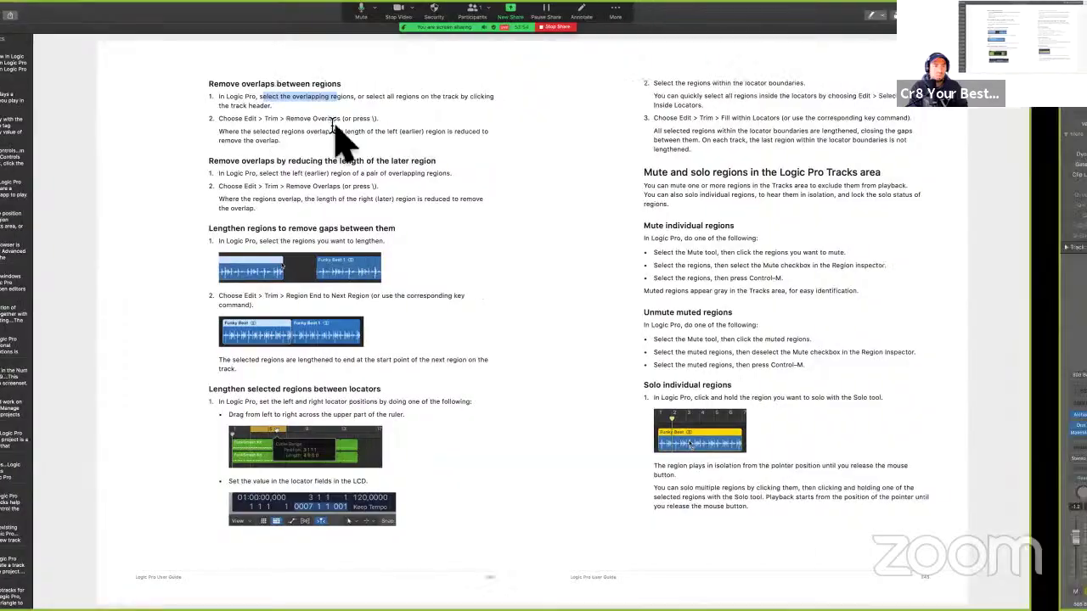
left_click(83, 5)
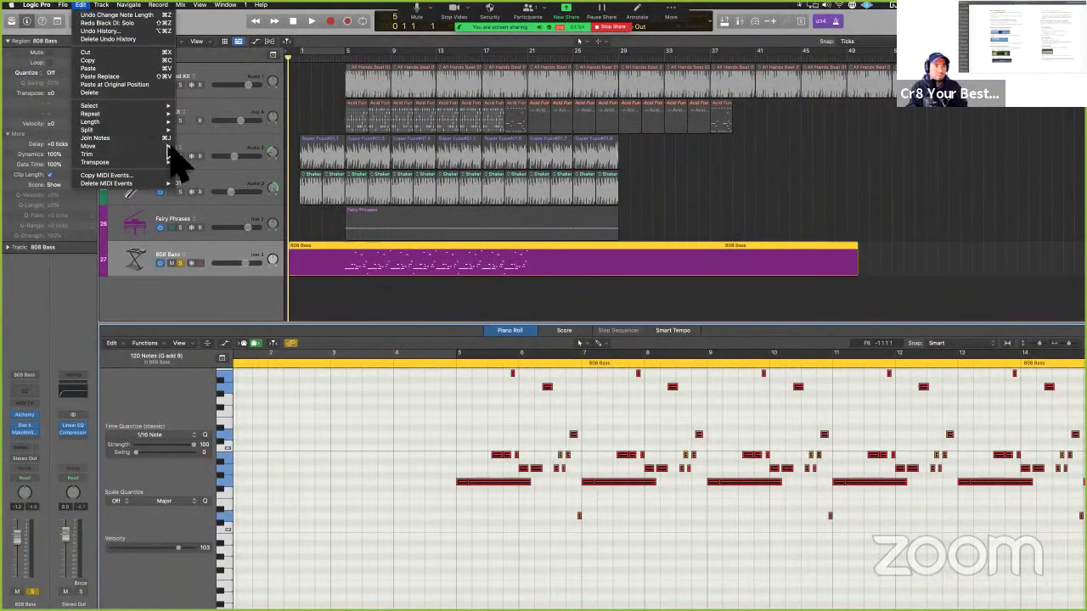
mouse_move(169, 154)
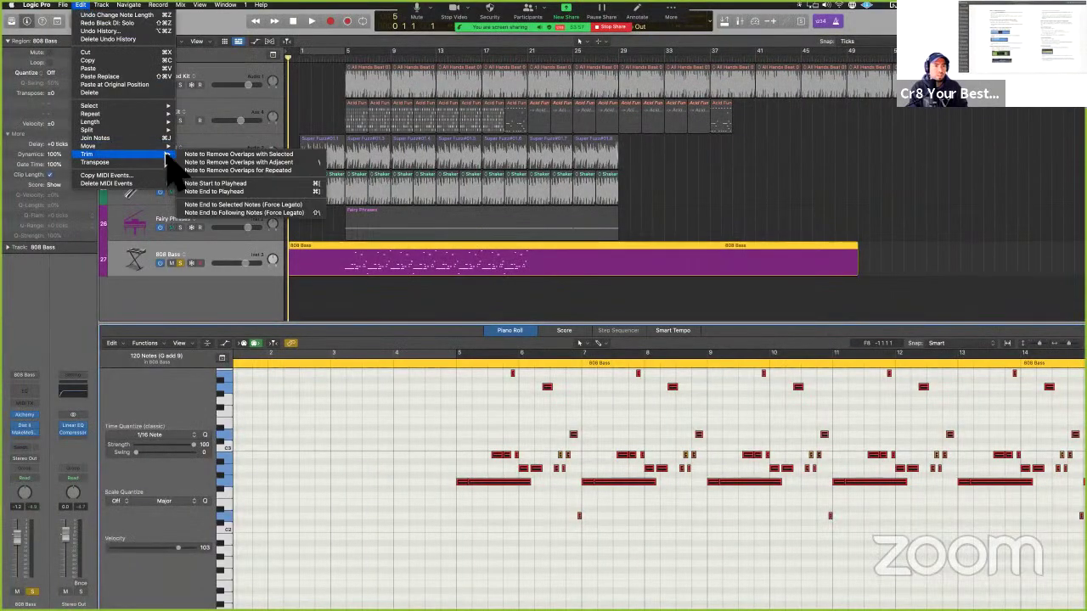
left_click(303, 162)
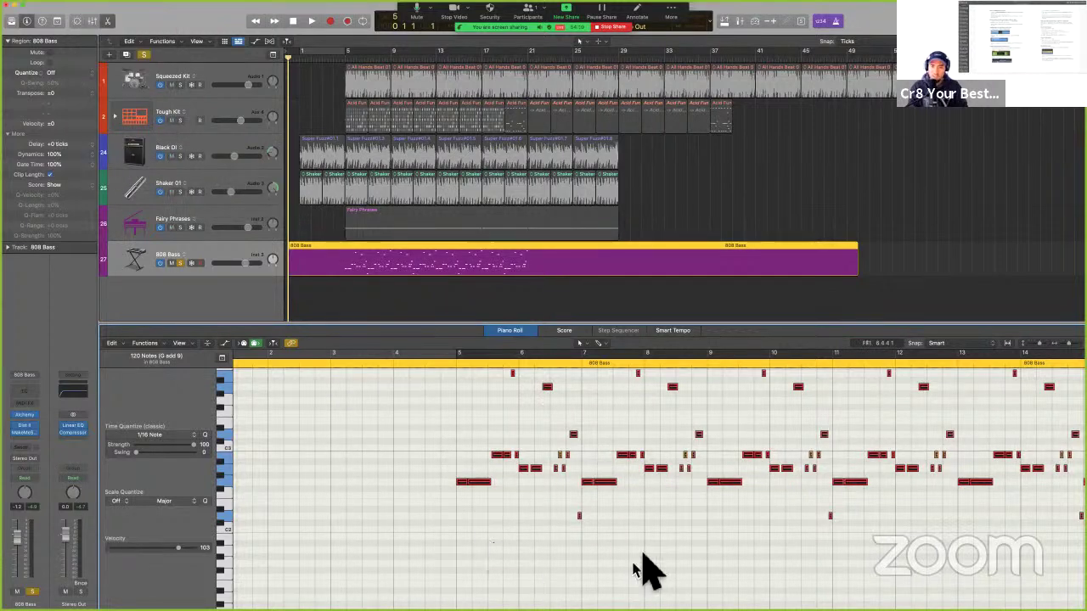
Inspect the trimmed notes around bars 5 to 9 up close, and undo the overlap trim.
key("super+Right")
key("super+Right")
key("super+Right")
scroll(639, 553, "right", 5)
scroll(639, 560, "right", 3)
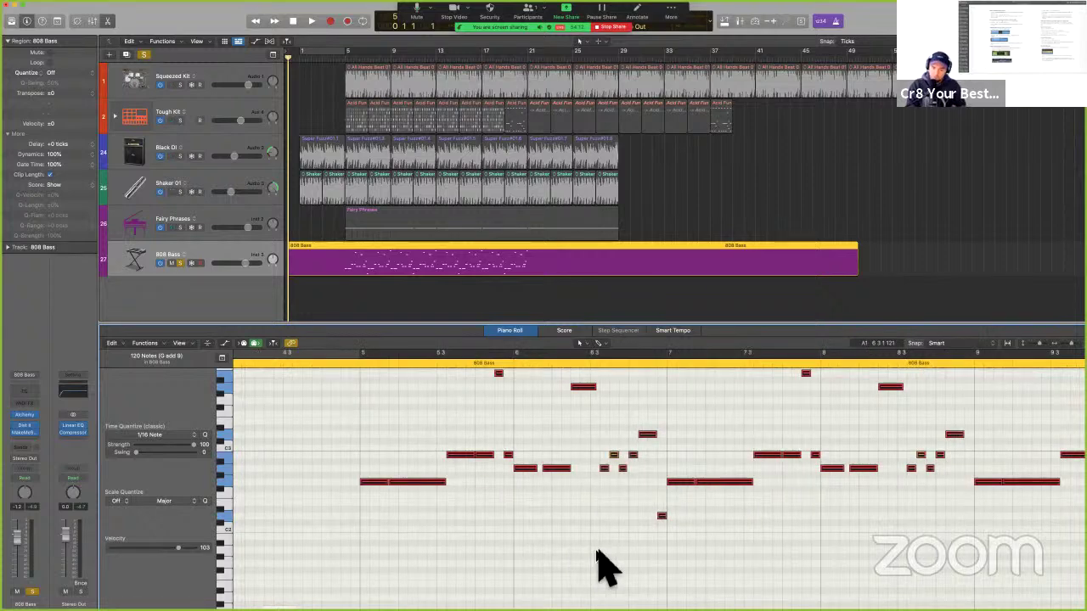
key("super+z")
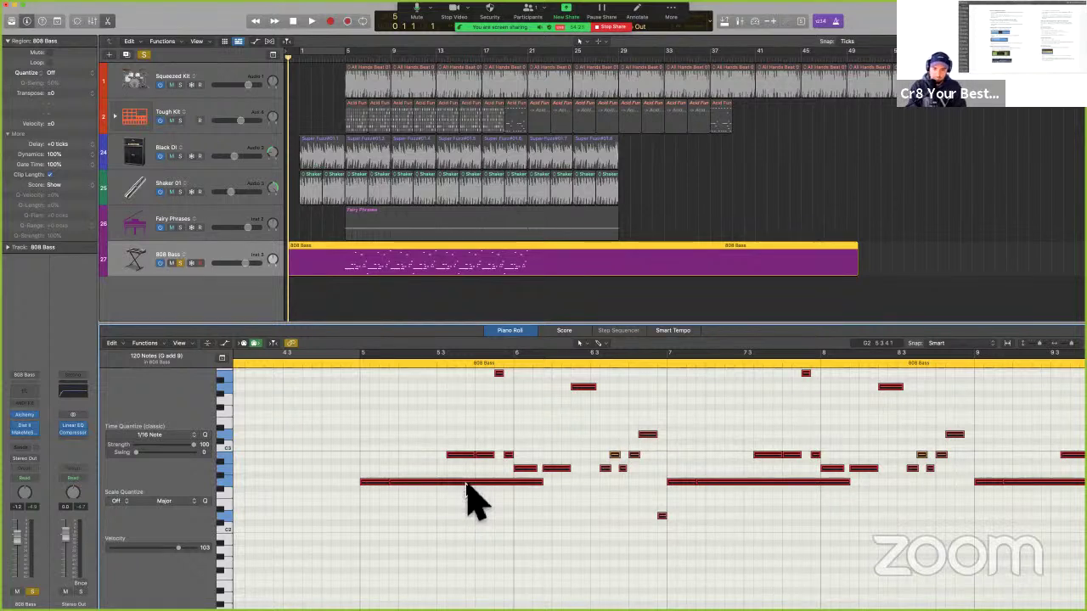
Trim the selected notes again to remove overlaps for adjacent notes, and clear the note selection.
right_click(466, 488)
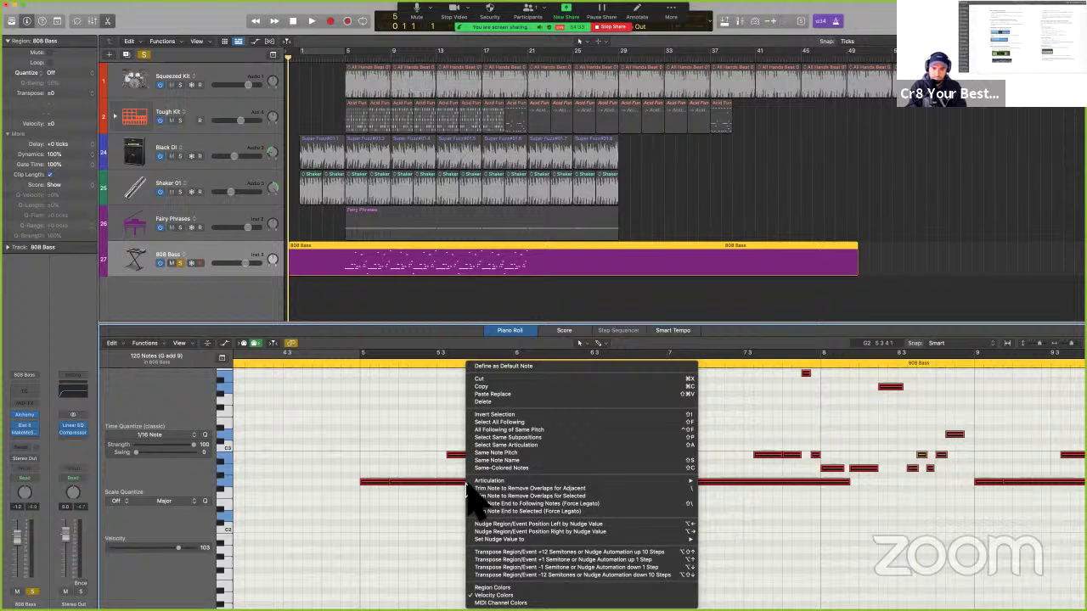
left_click(558, 490)
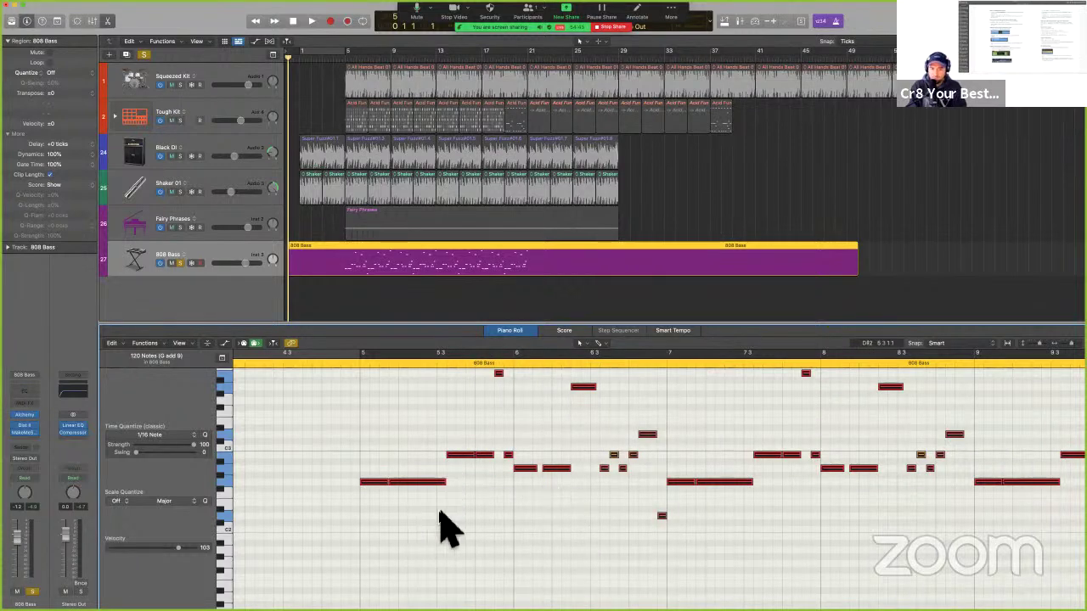
left_click(439, 522)
Look at the trim commands available for a single G2 note and at the user guide's instructions for overlapping regions.
key("super")
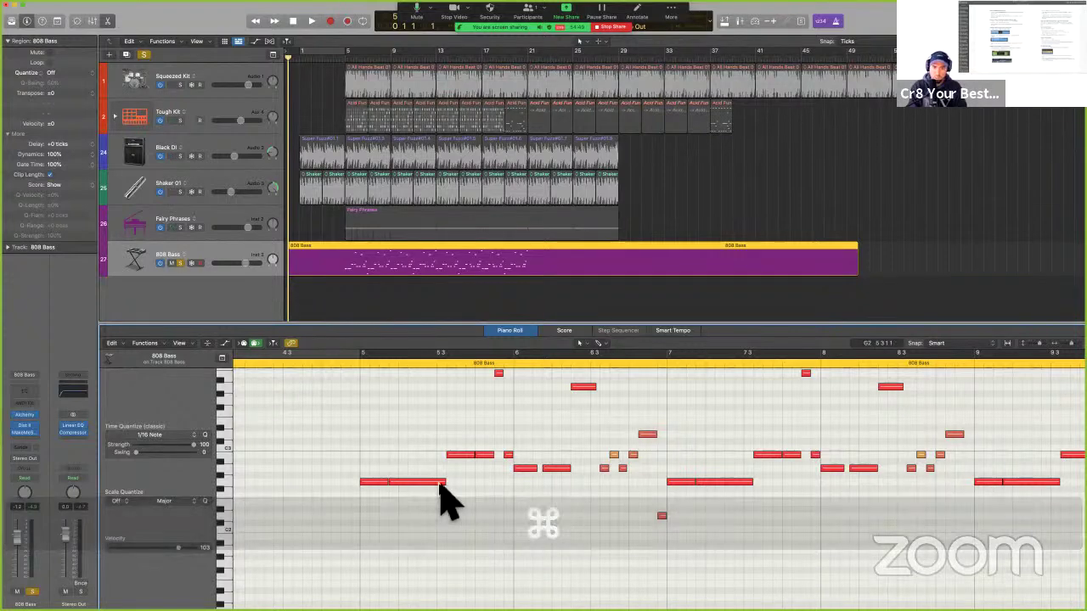
right_click(439, 482)
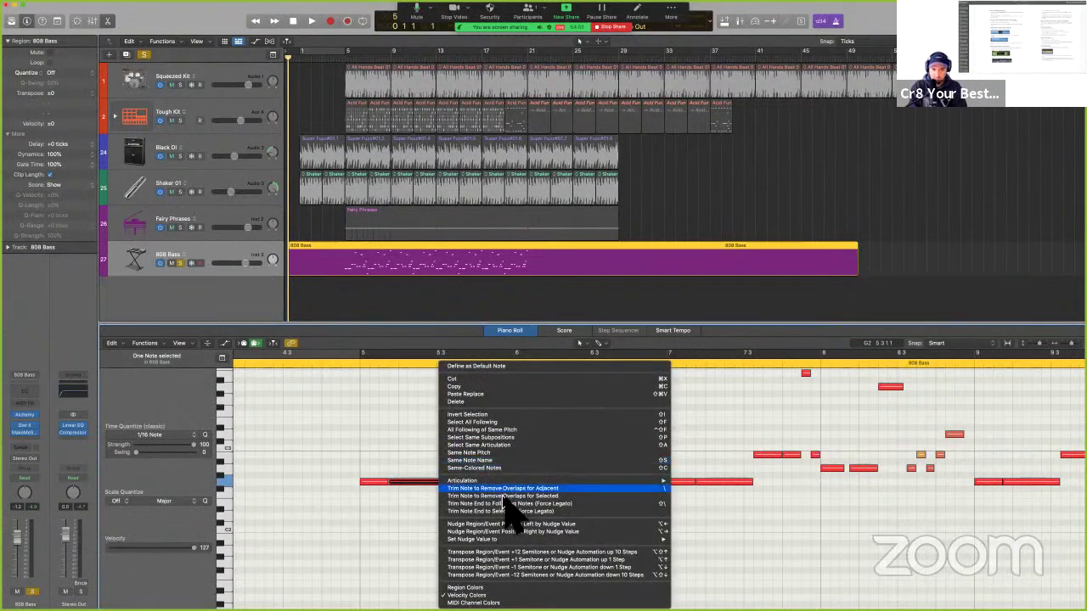
left_click(401, 516)
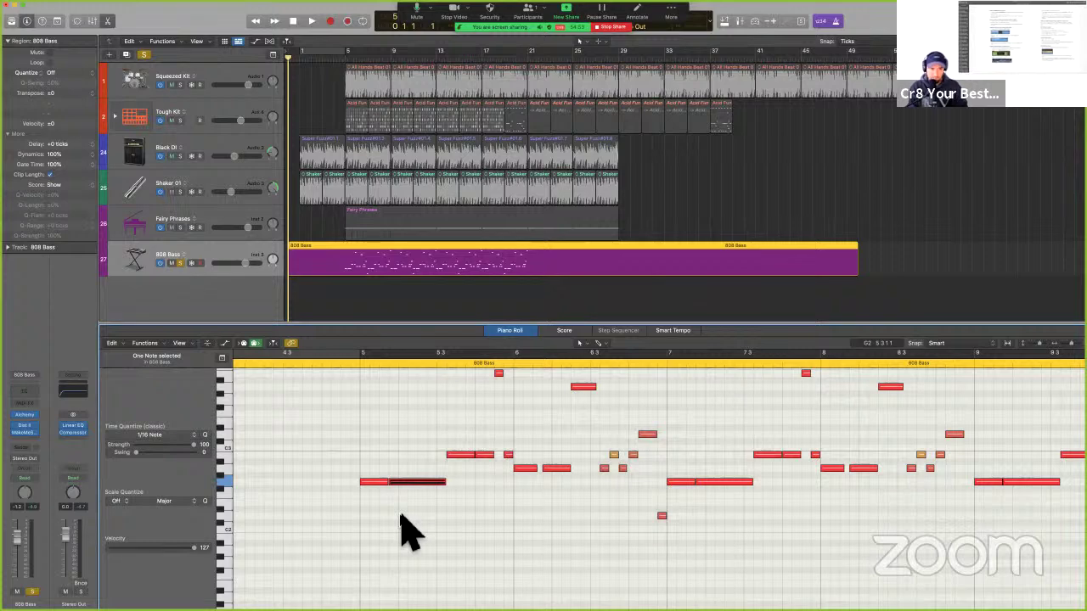
key("ctrl+Left")
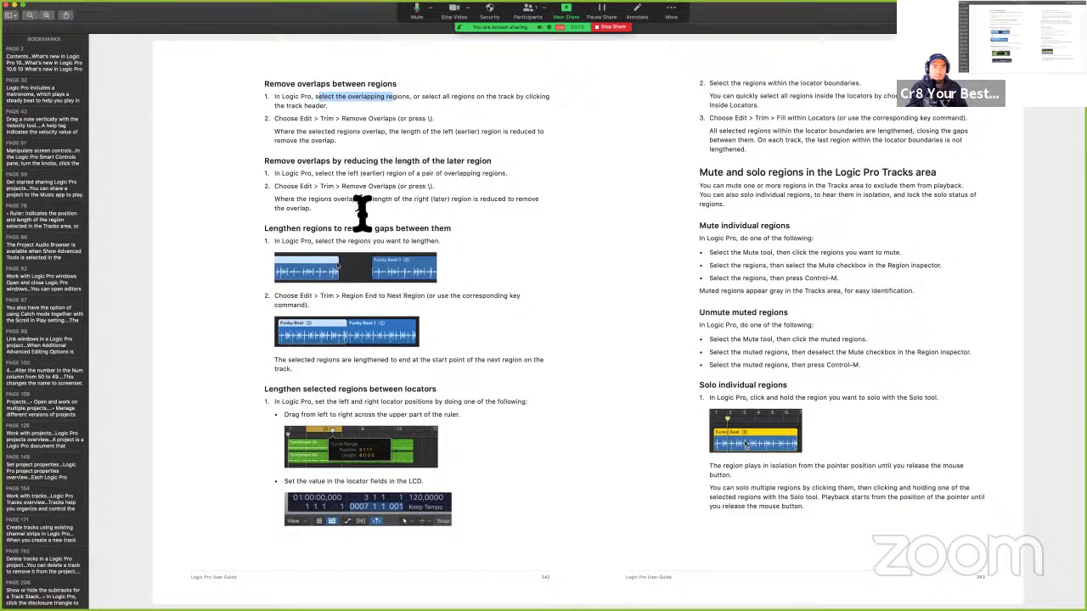
Copy the 808 Bass region along its track so that the copy starts at about bar 33, overlapping the original's end.
key("ctrl+Right")
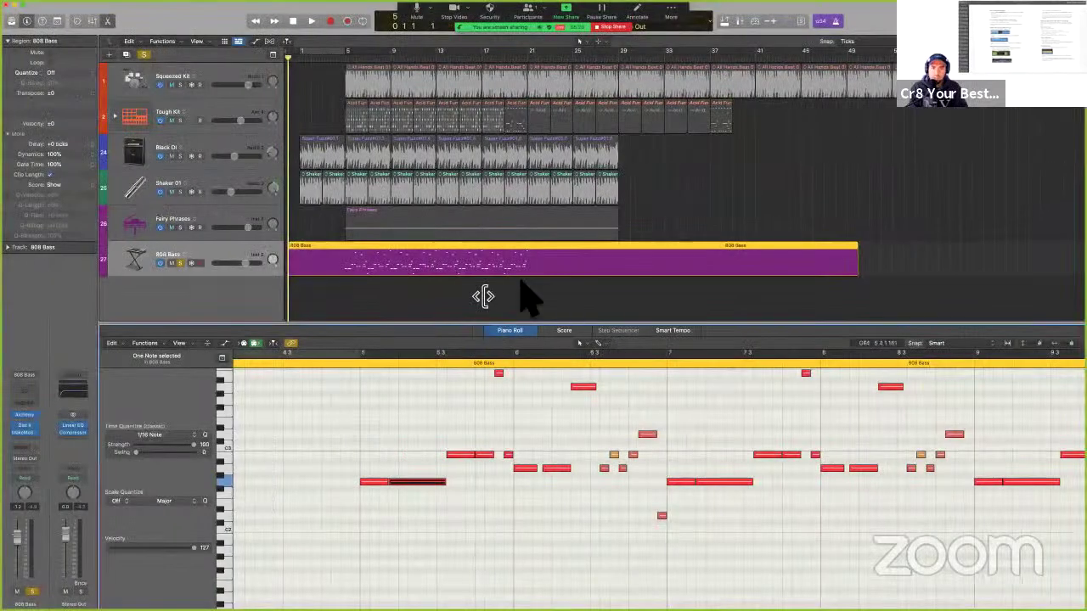
left_click_drag(516, 270, 894, 261)
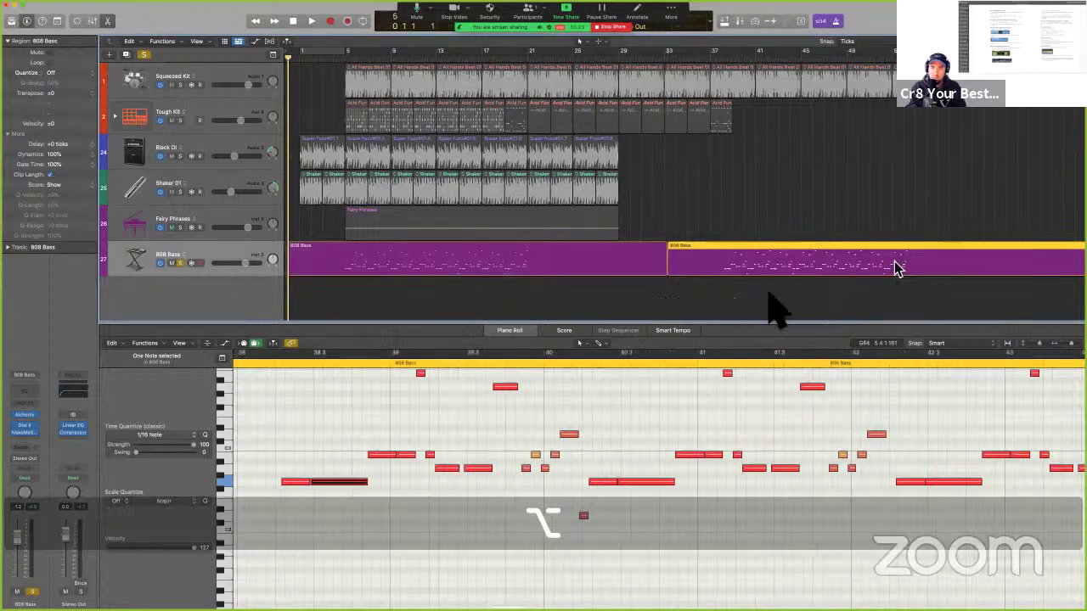
left_click(766, 292)
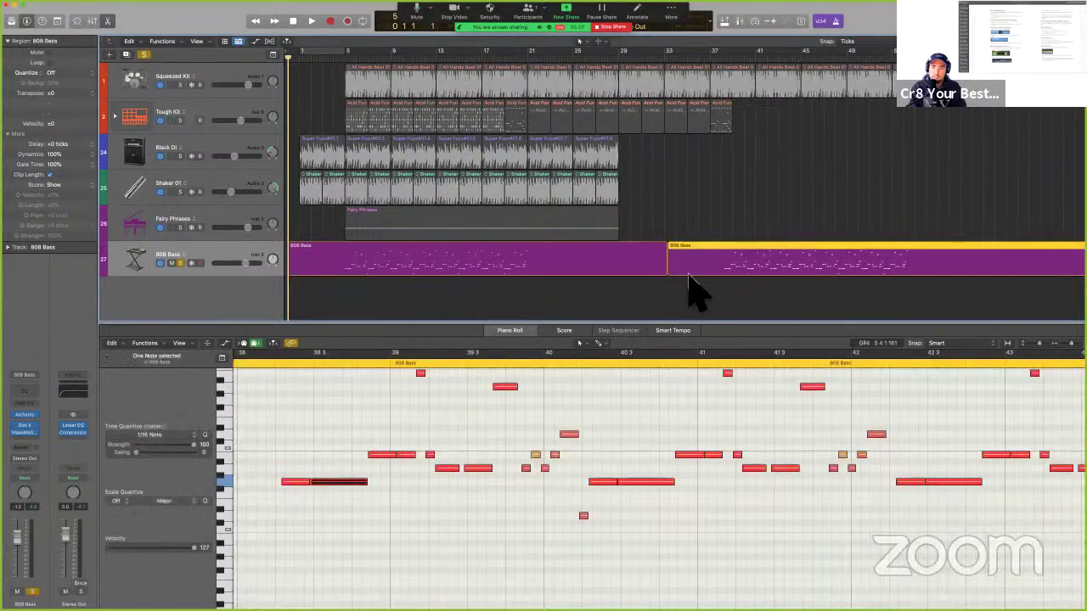
Extend the copied 808 Bass region's start back to about bar 29 and trim both regions to remove their overlap.
left_click(698, 272)
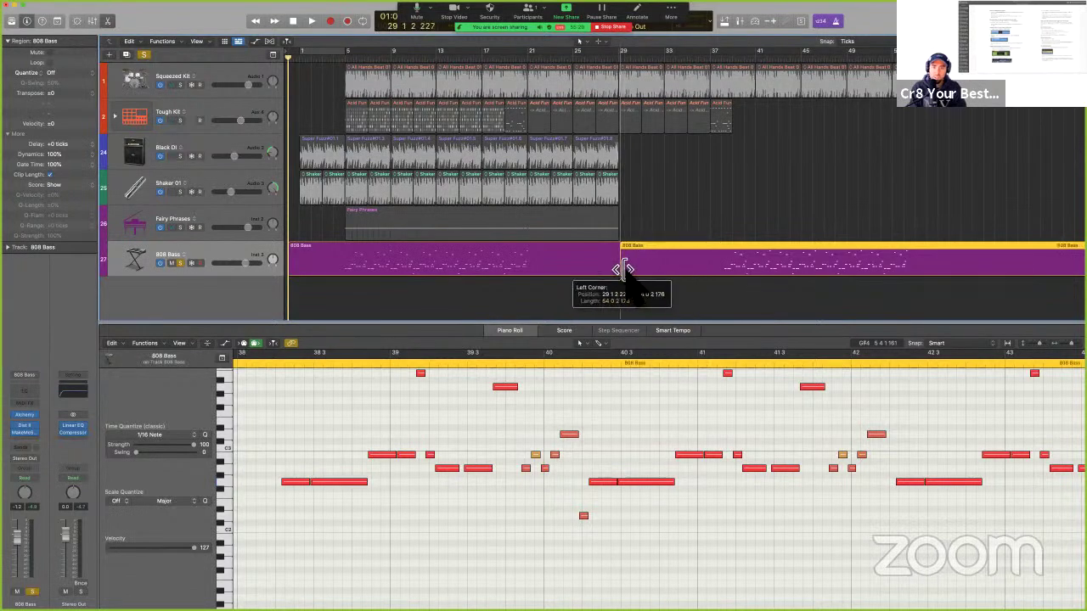
left_click_drag(692, 304, 608, 267)
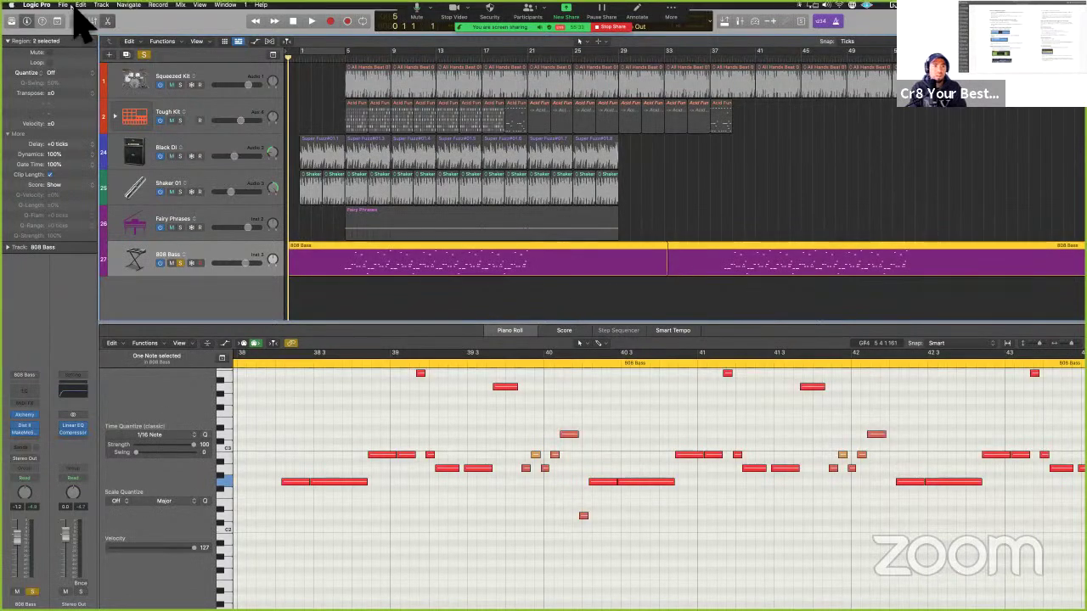
left_click(81, 4)
mouse_move(182, 193)
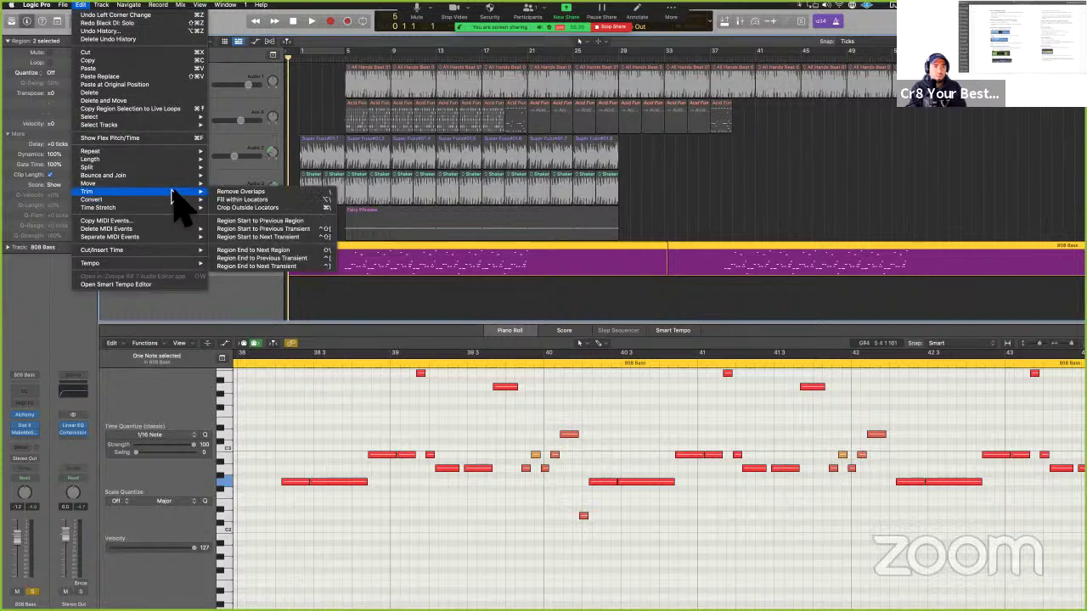
left_click(296, 197)
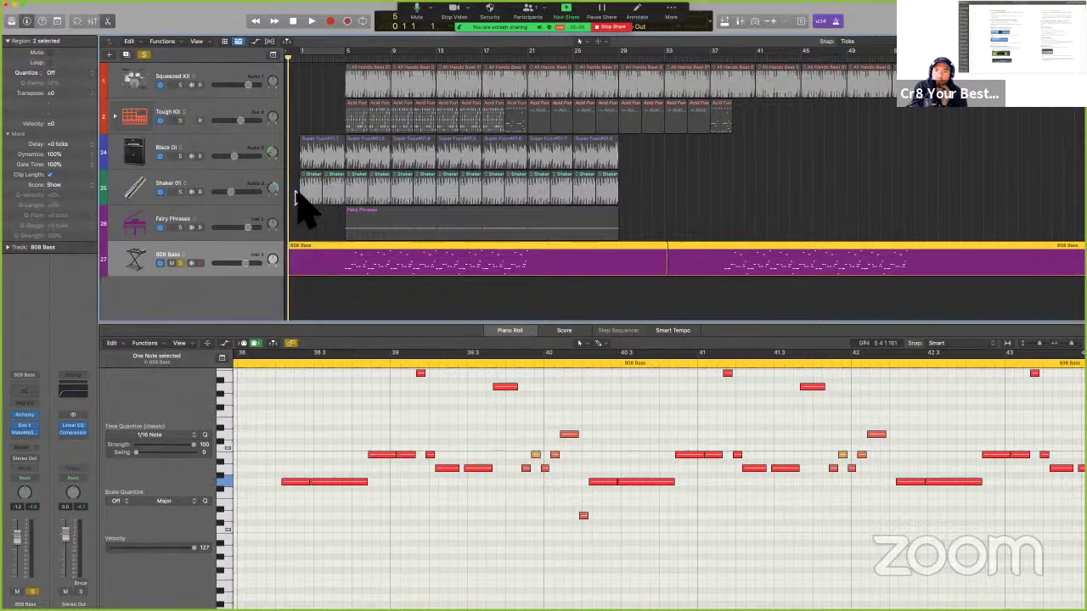
Select the two 808 Bass regions separately and together to examine where they meet around bar 29.
left_click(628, 302)
left_click(631, 266)
left_click(608, 265)
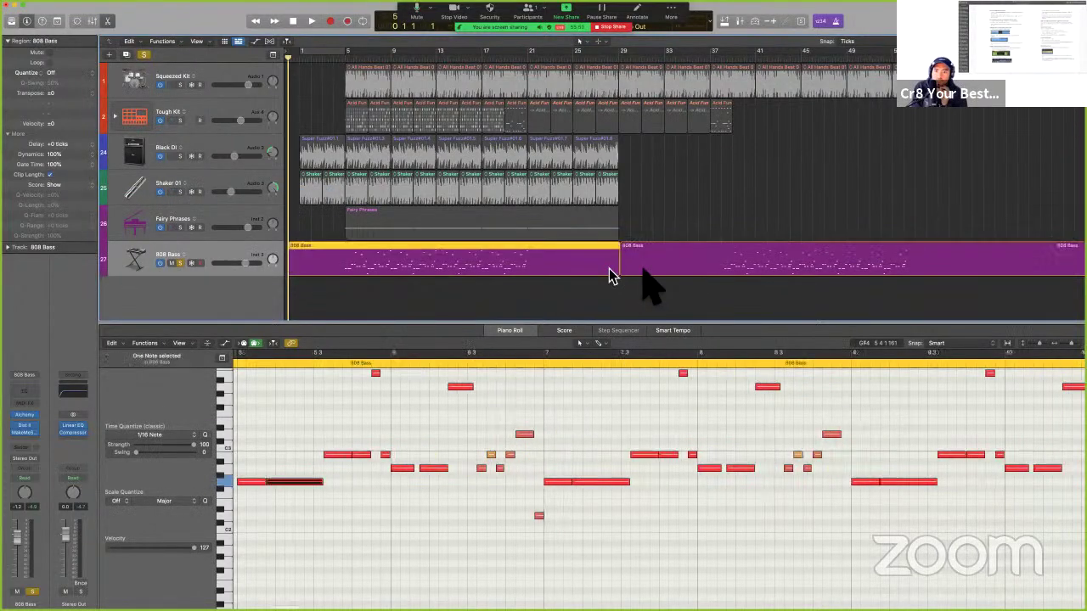
left_click(639, 265)
left_click(609, 266)
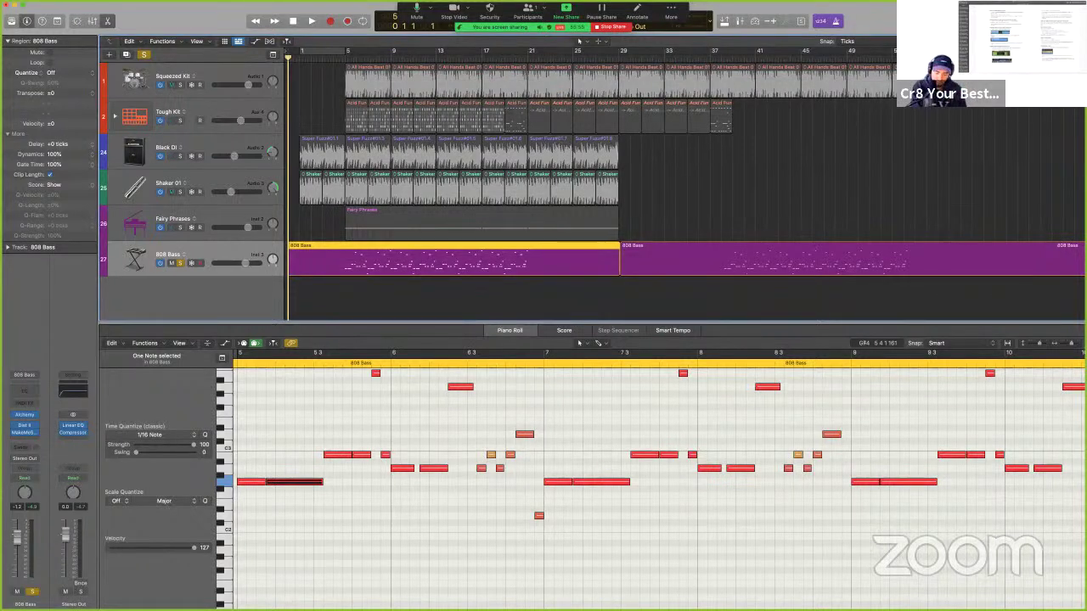
key("ctrl+alt+super")
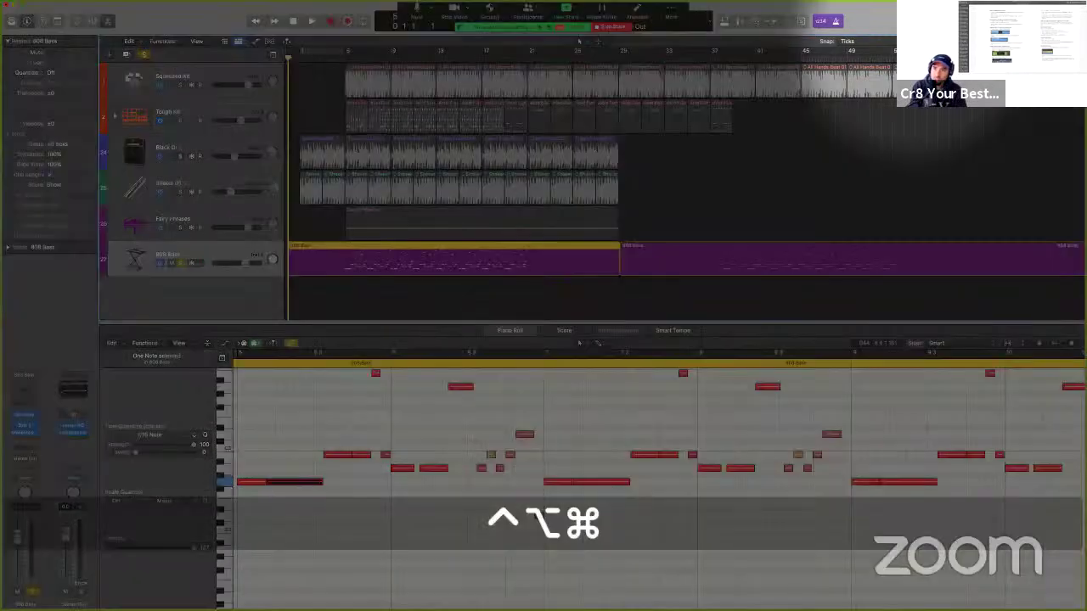
key("ctrl+alt+super")
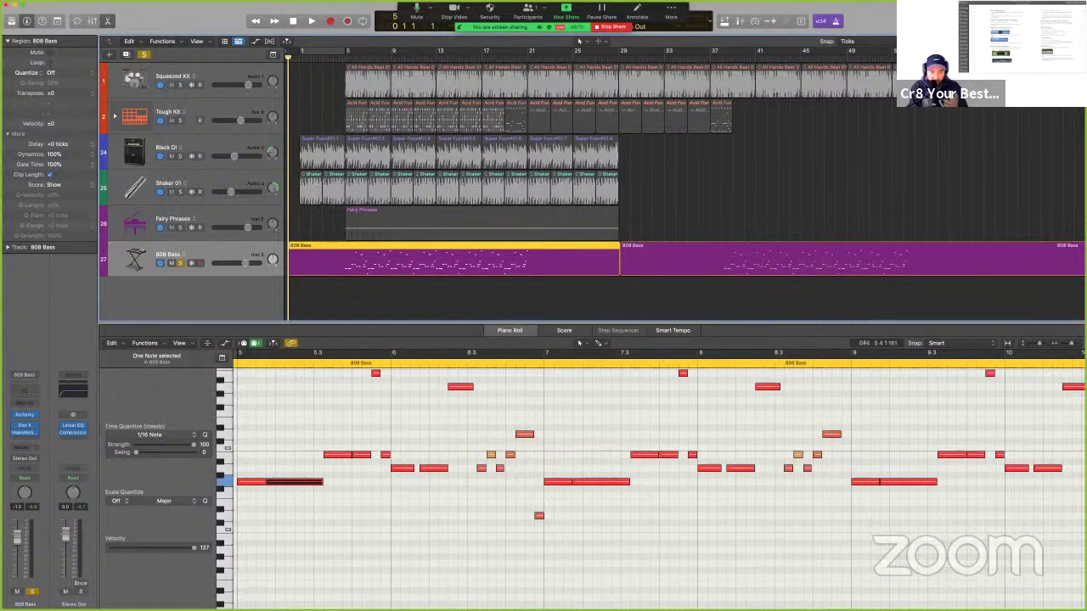
left_click(580, 279)
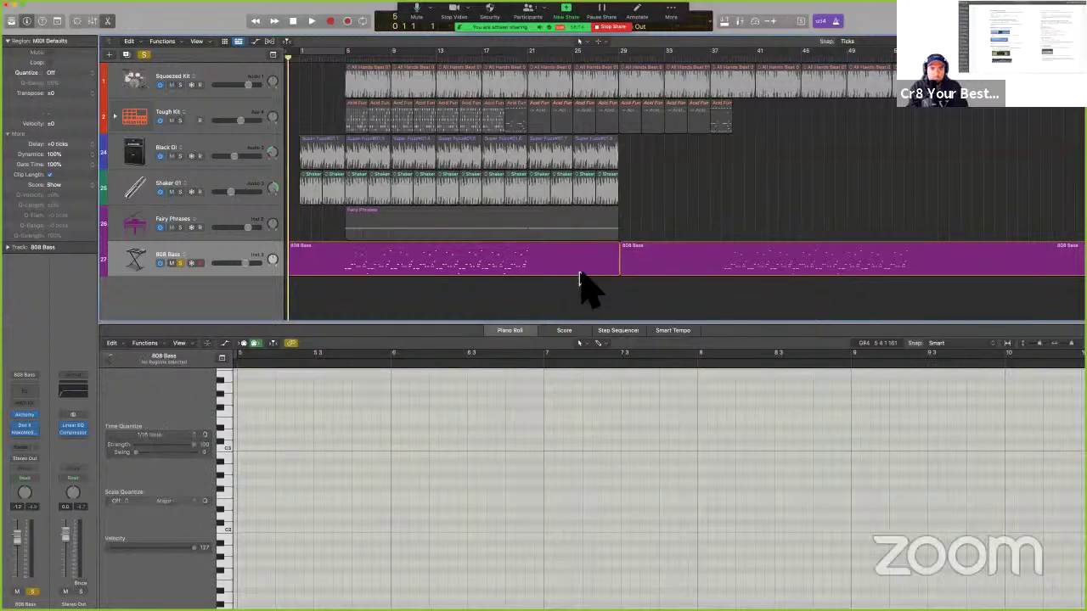
left_click(581, 270)
left_click_drag(667, 294, 582, 259)
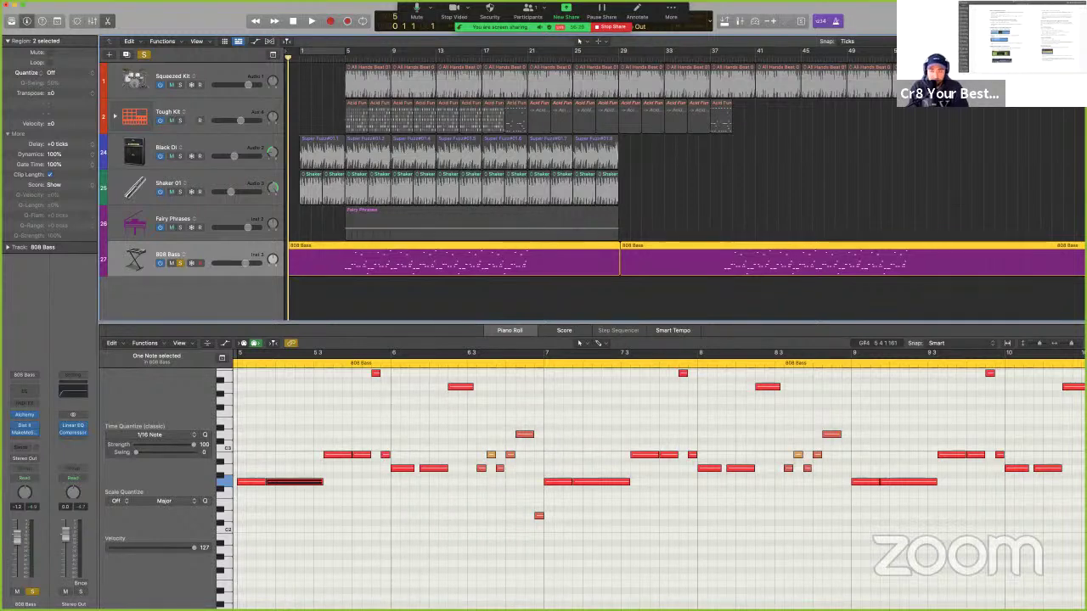
left_click(456, 560)
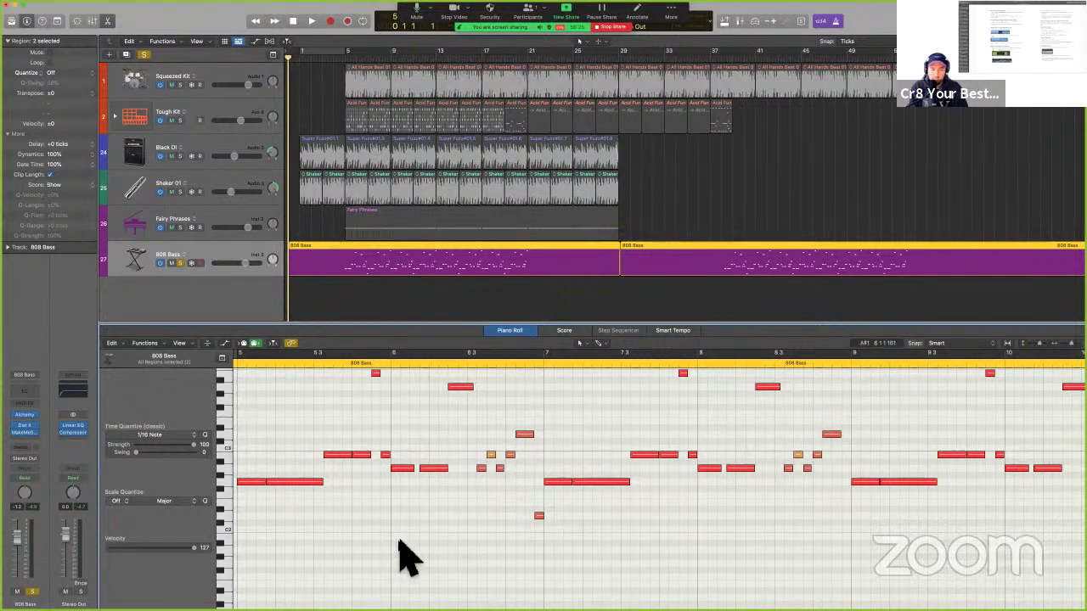
Shorten the first 808 Bass region to end at about bar 23, and trim its region end to the next region.
key("ctrl+Left")
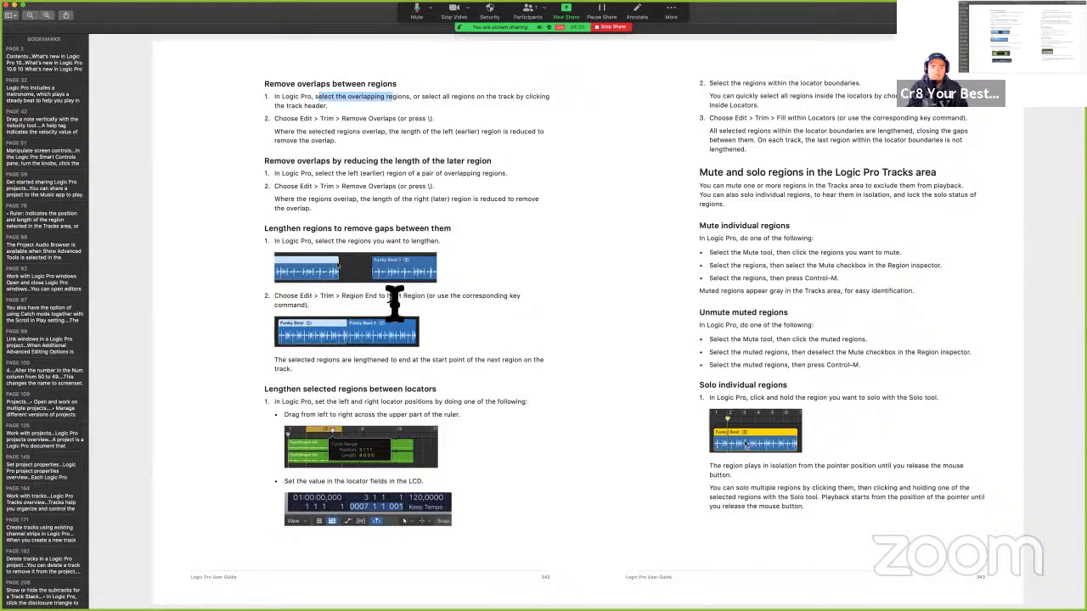
key("ctrl+Right")
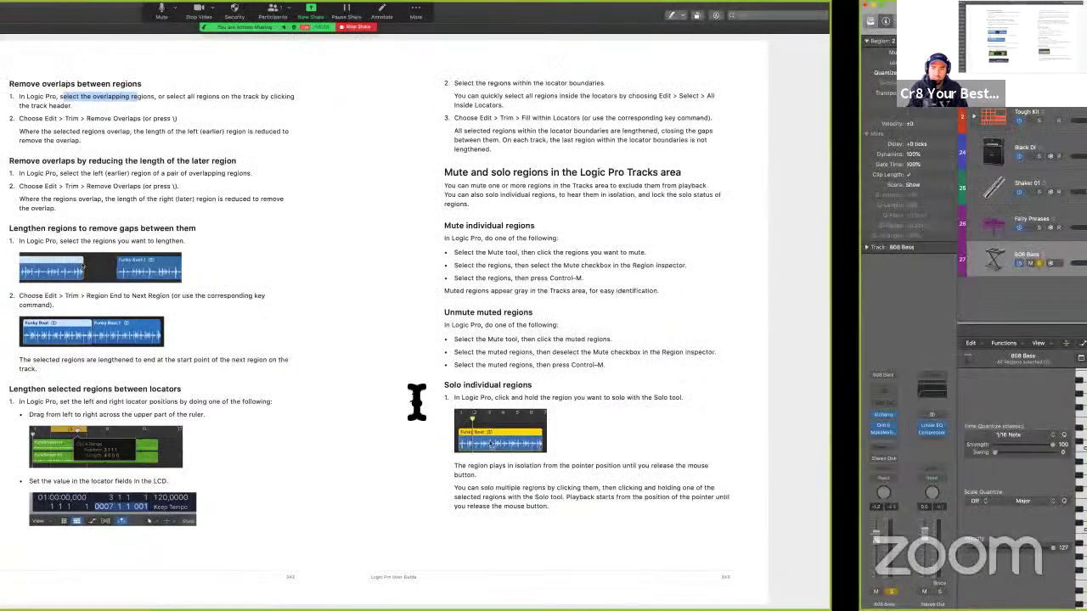
left_click(619, 286)
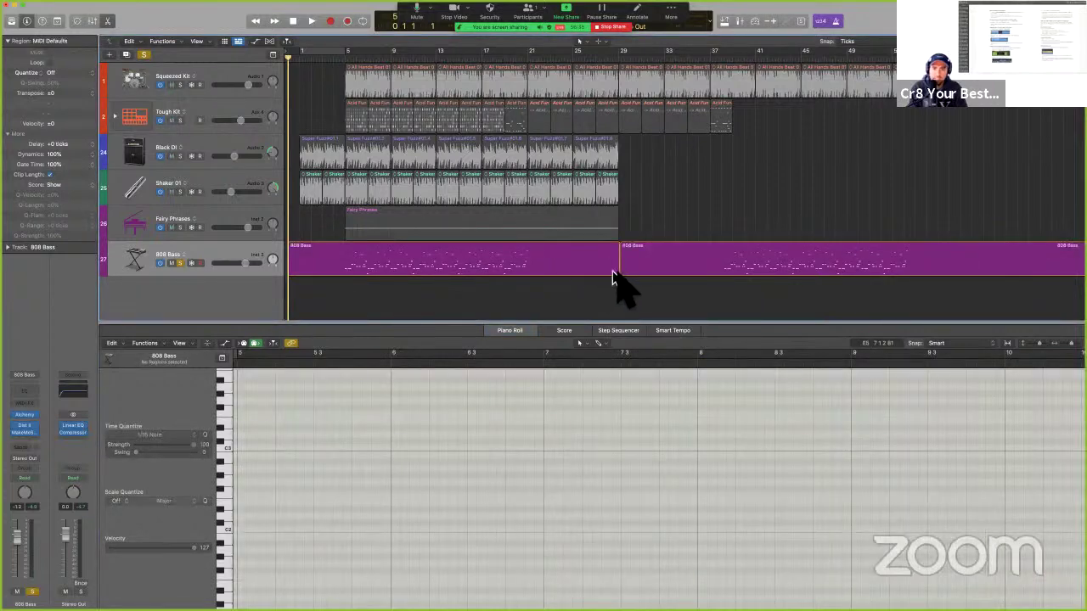
left_click_drag(619, 271, 552, 273)
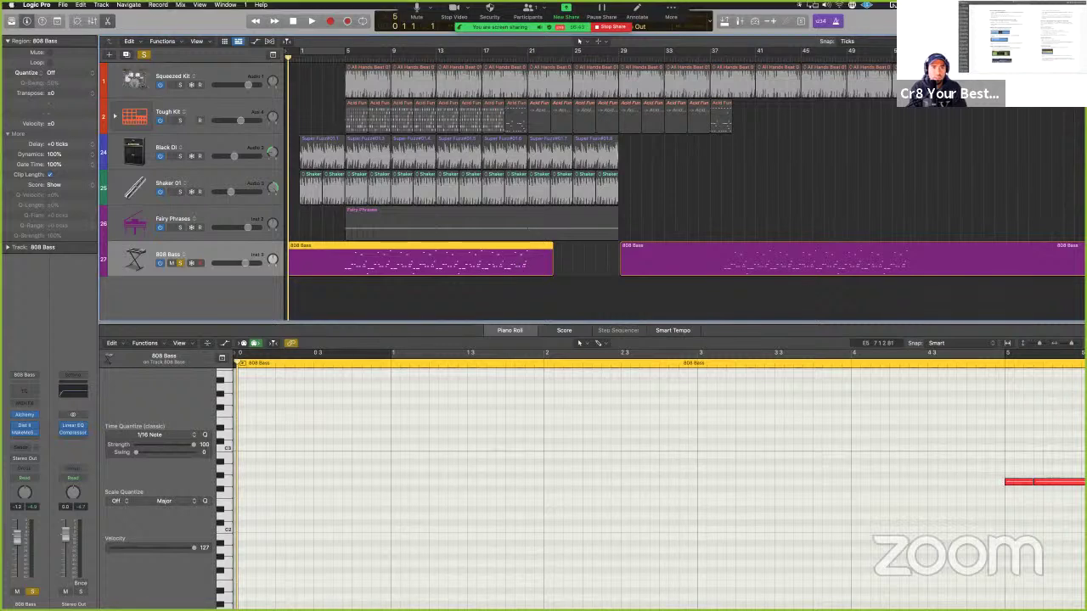
left_click(83, 5)
mouse_move(135, 193)
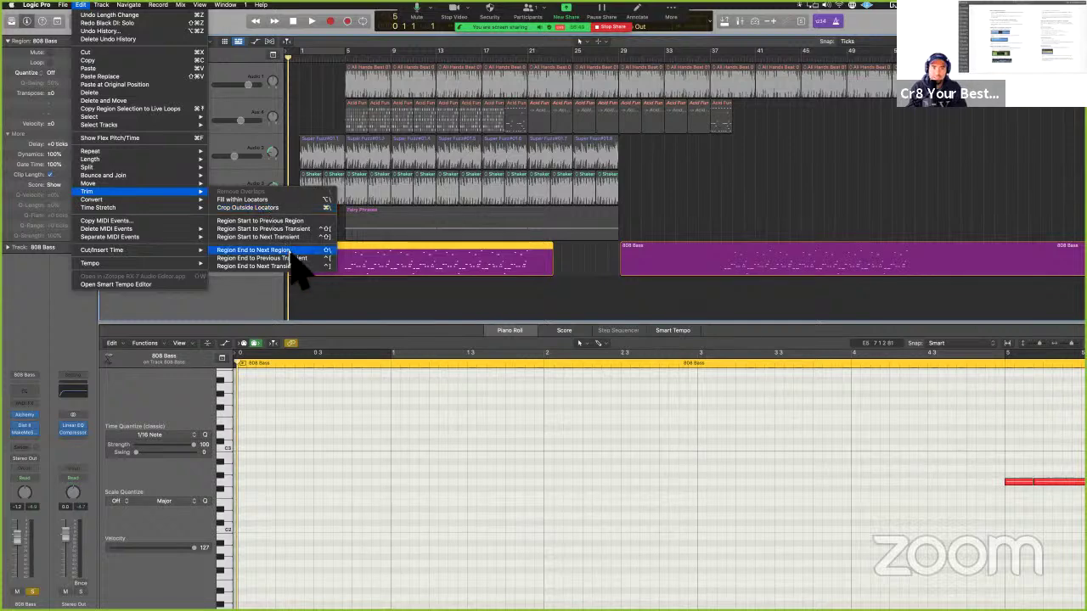
left_click(292, 252)
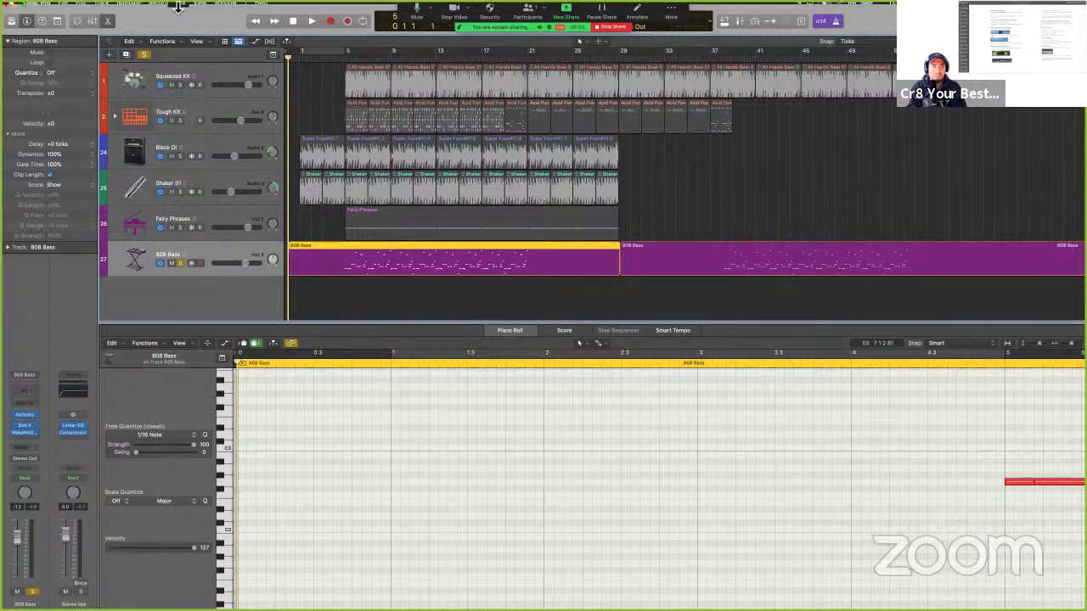
Shorten the first 808 Bass region to about bar 24, and bring its end back to the start of the next region.
left_click(80, 5)
mouse_move(119, 169)
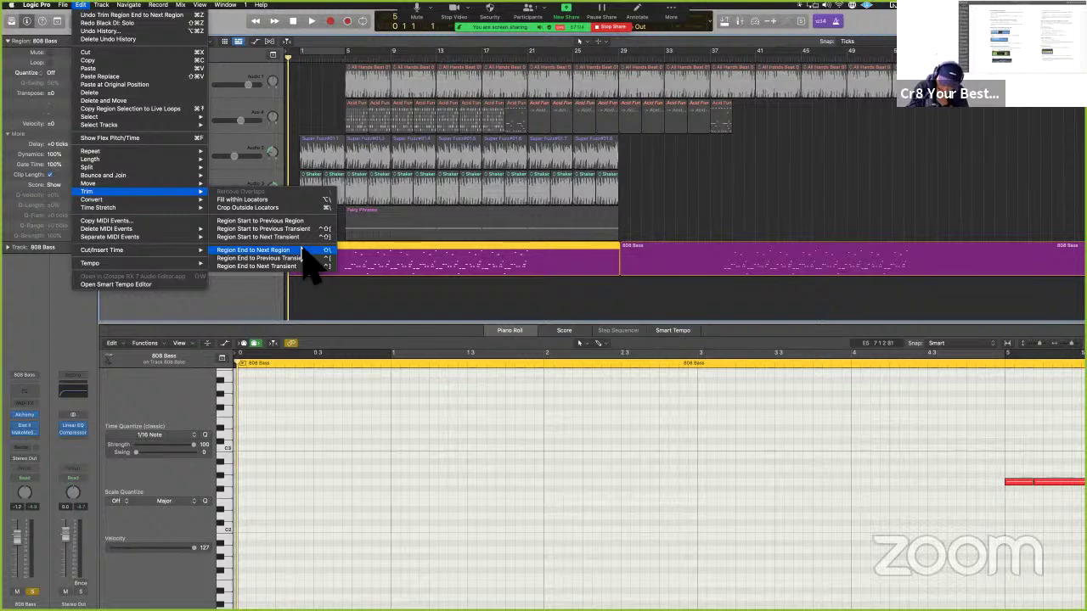
left_click(479, 298)
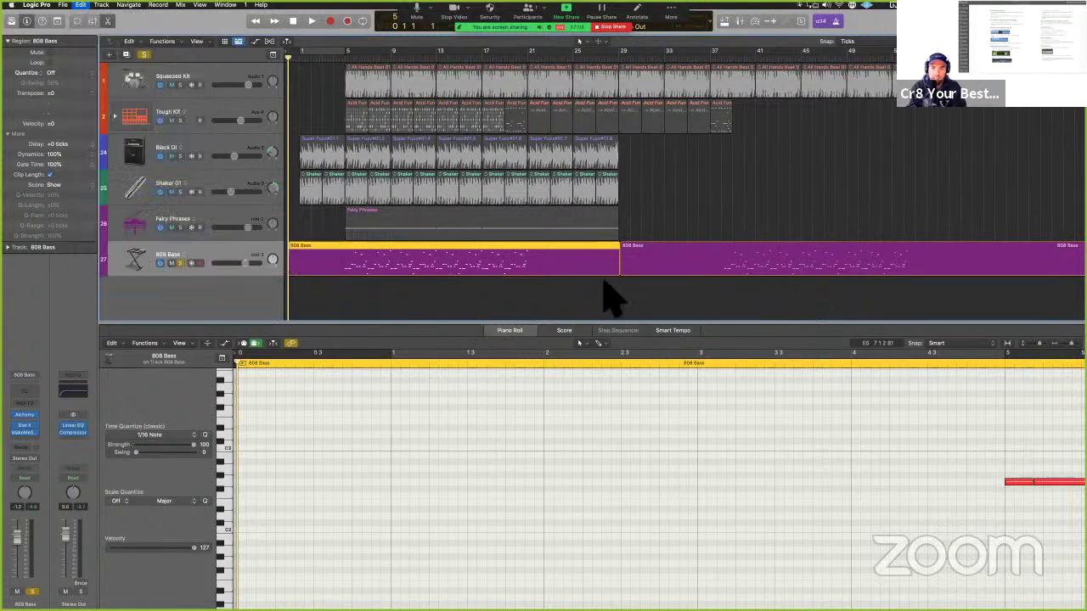
left_click_drag(636, 286, 552, 278)
key("shift+slash")
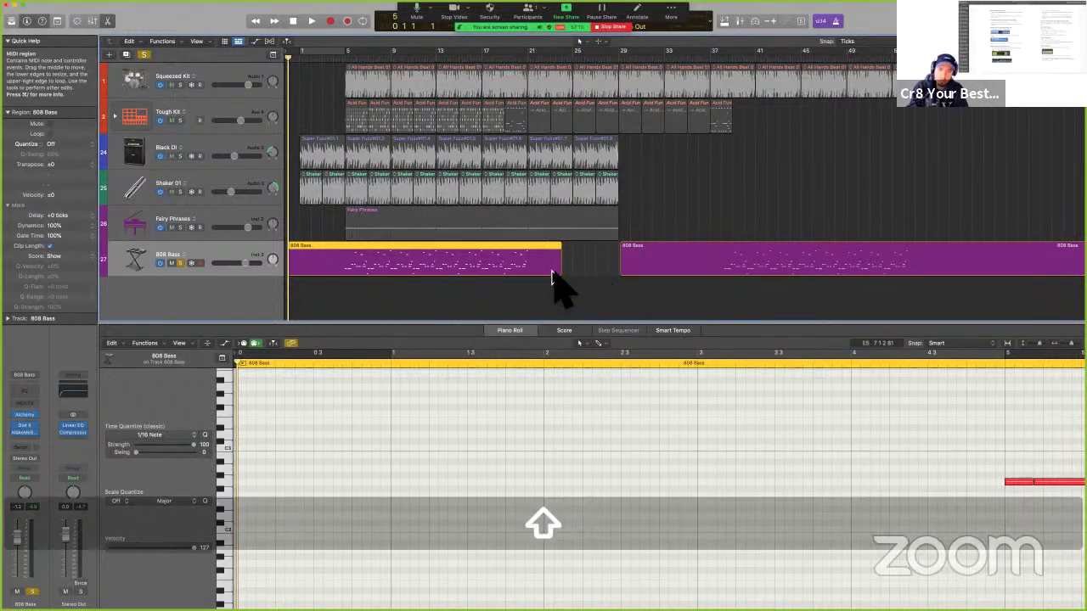
key("super+z")
scroll(675, 477, "down", 5)
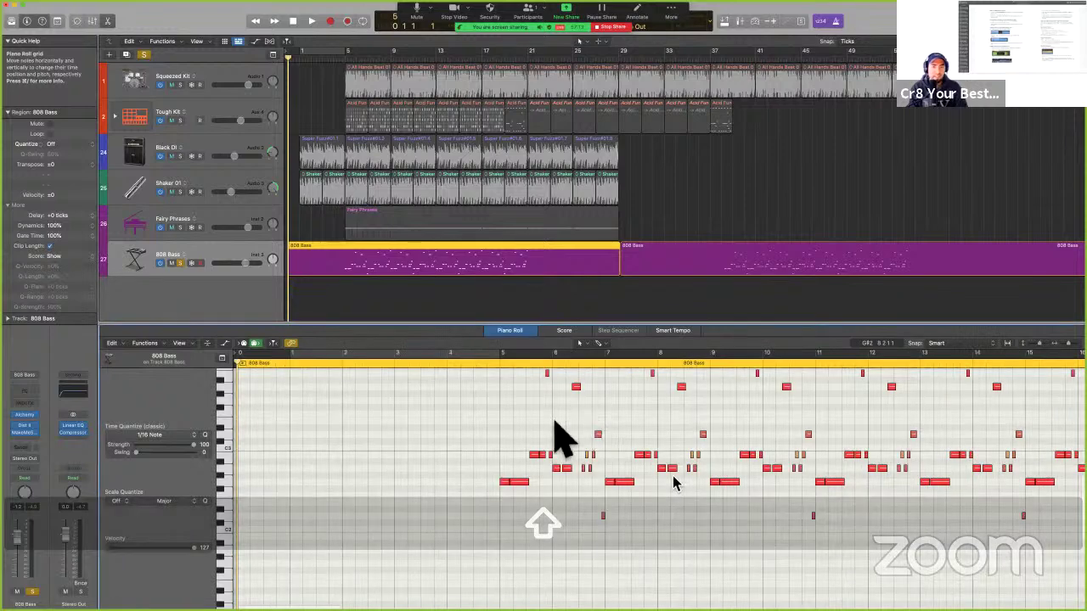
In the user guide, highlight the section "Lengthen regions to remove gaps between them" and save the document.
key("super+Tab")
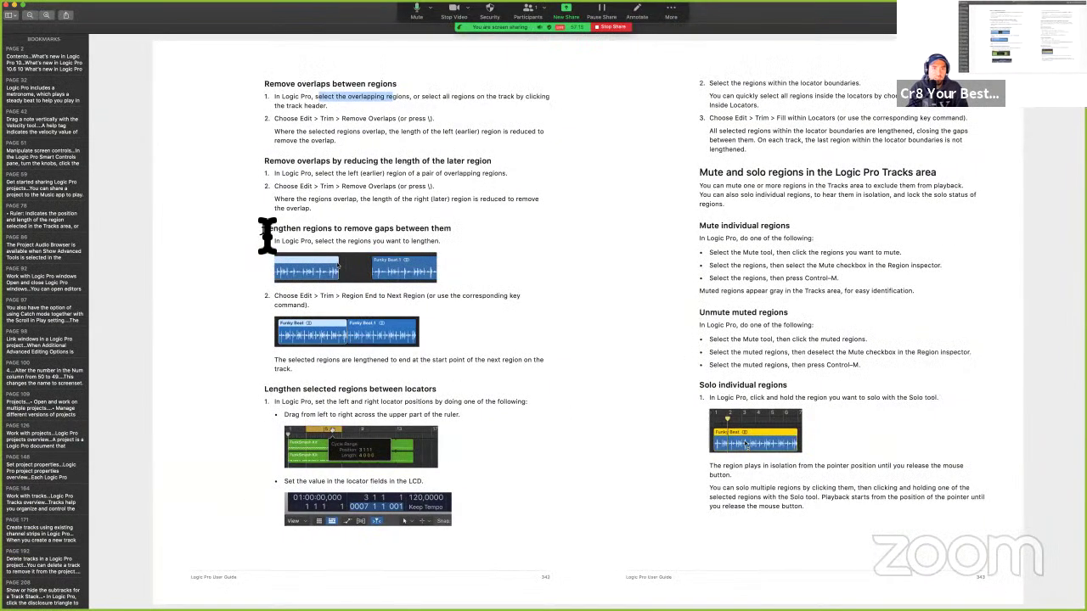
left_click_drag(266, 229, 424, 373)
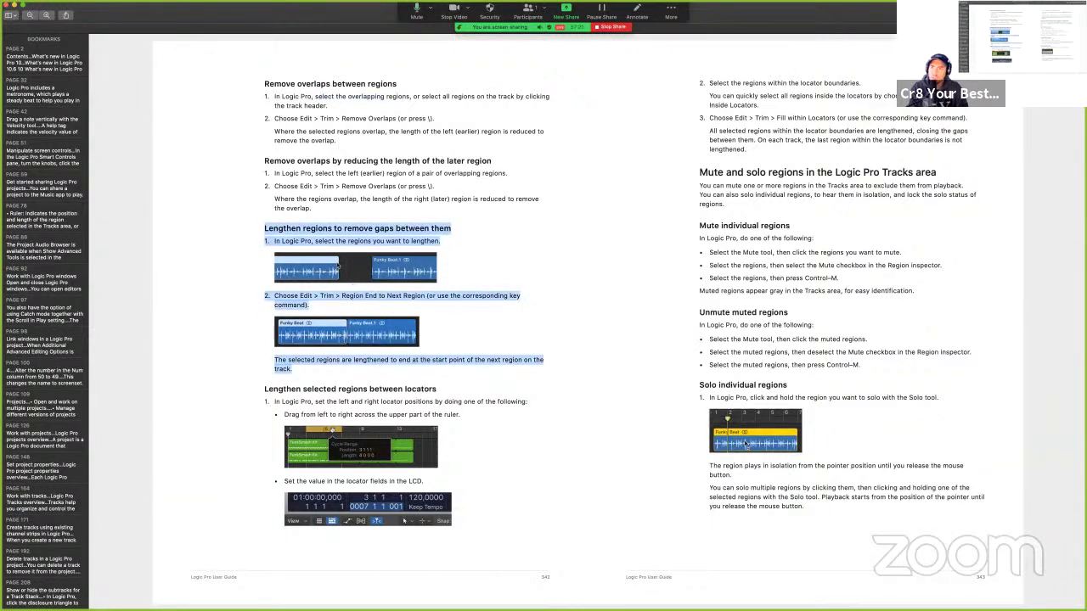
key("super+ctrl+h")
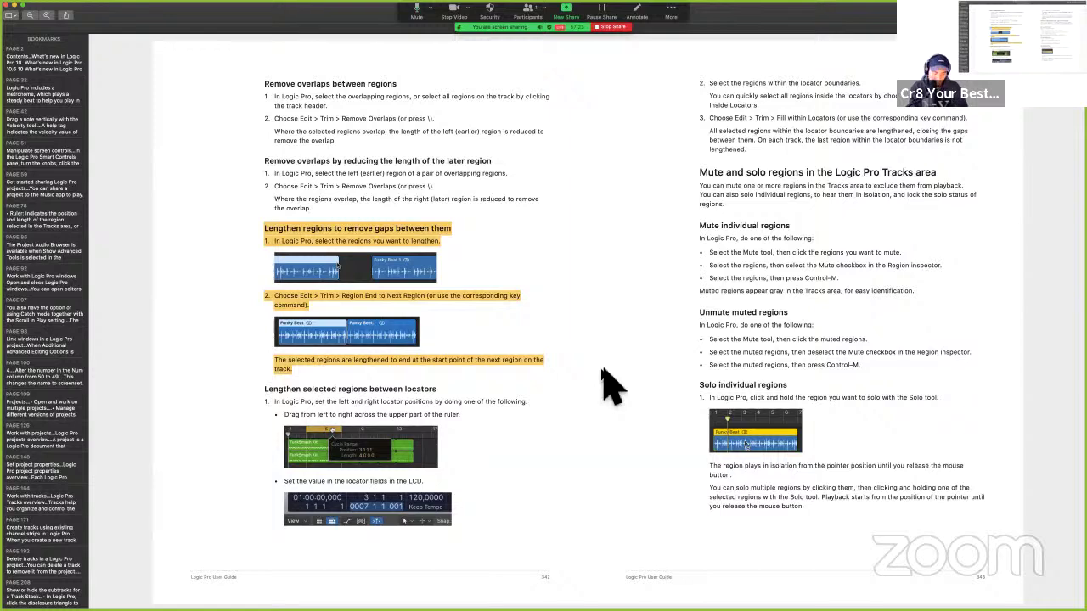
key("super+s")
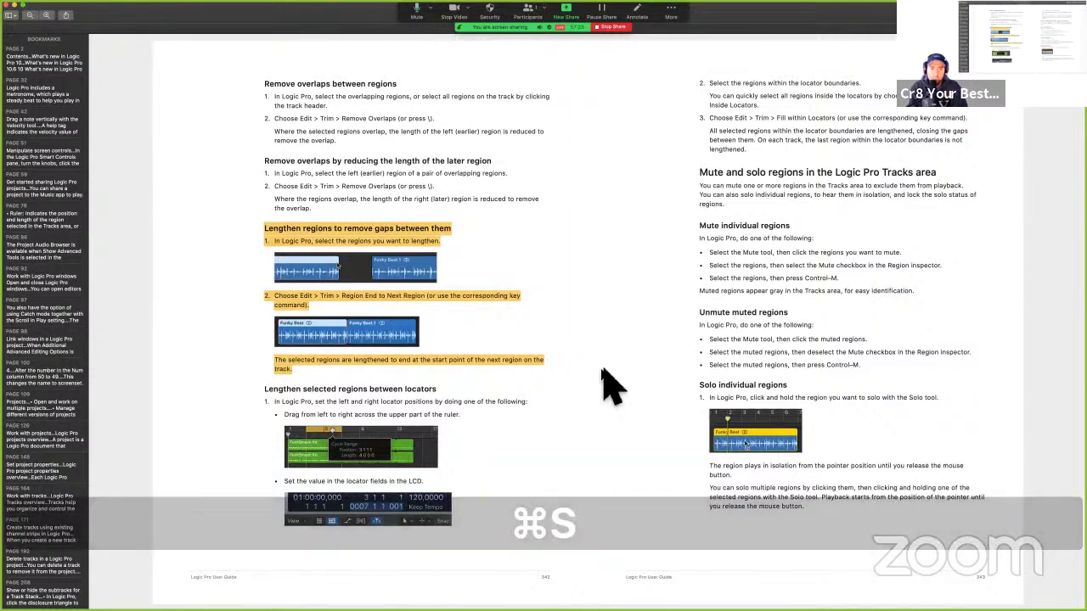
key("super")
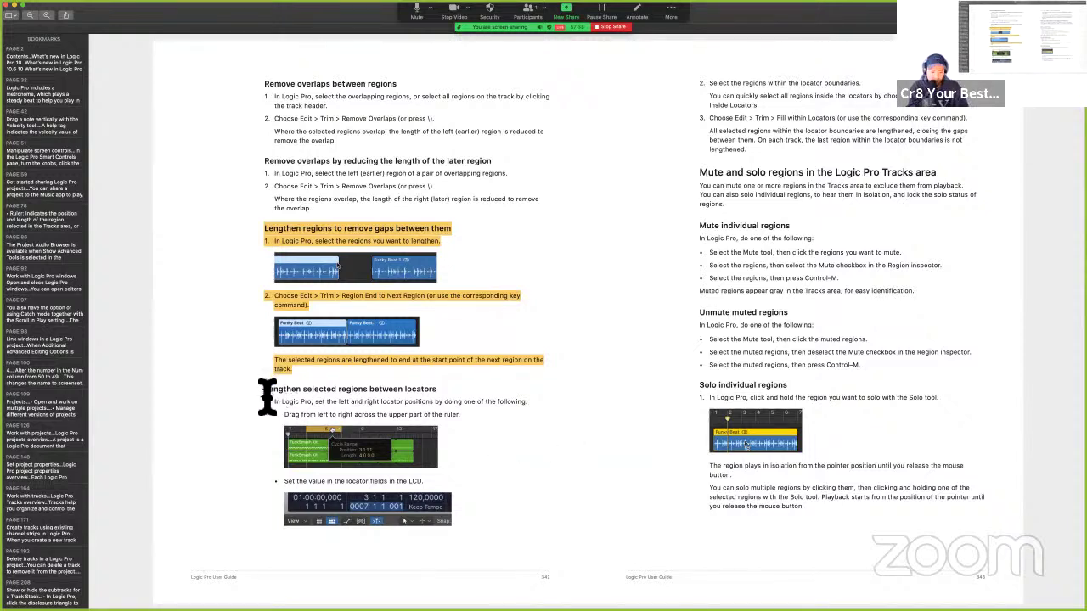
key("super+s")
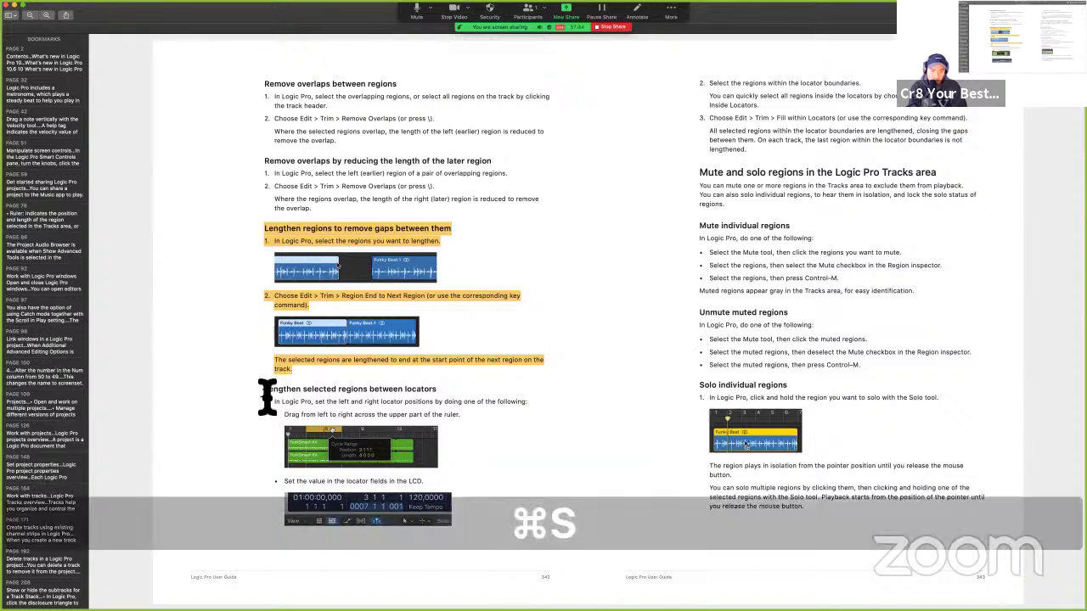
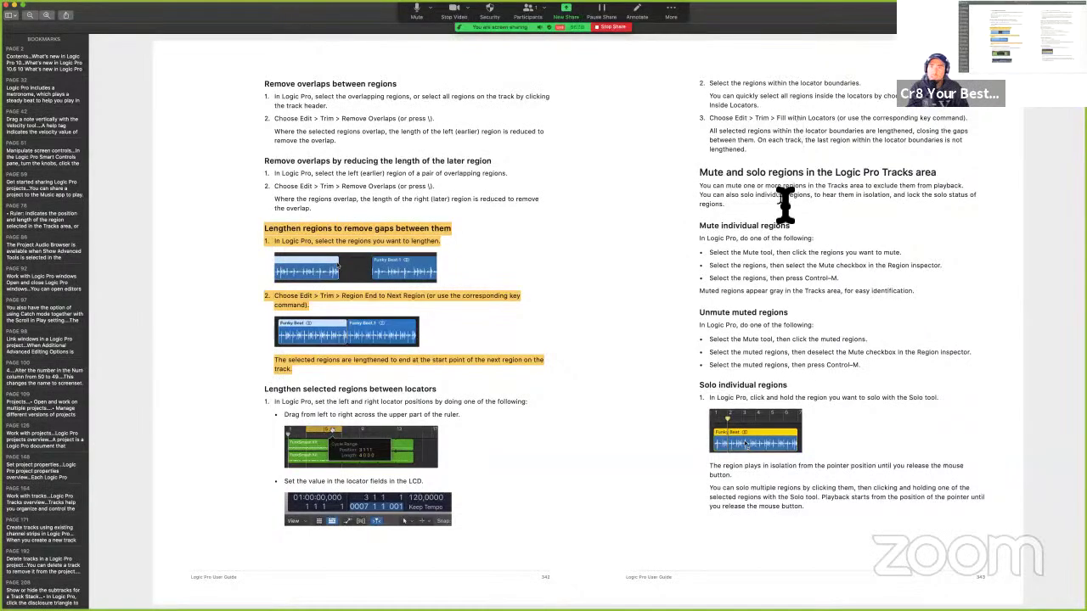
Return to Logic Pro, shorten the first 808 Bass region to about 20 bars, and set the cycle range from bar 0 to about bar 25.
key("ctrl+Right")
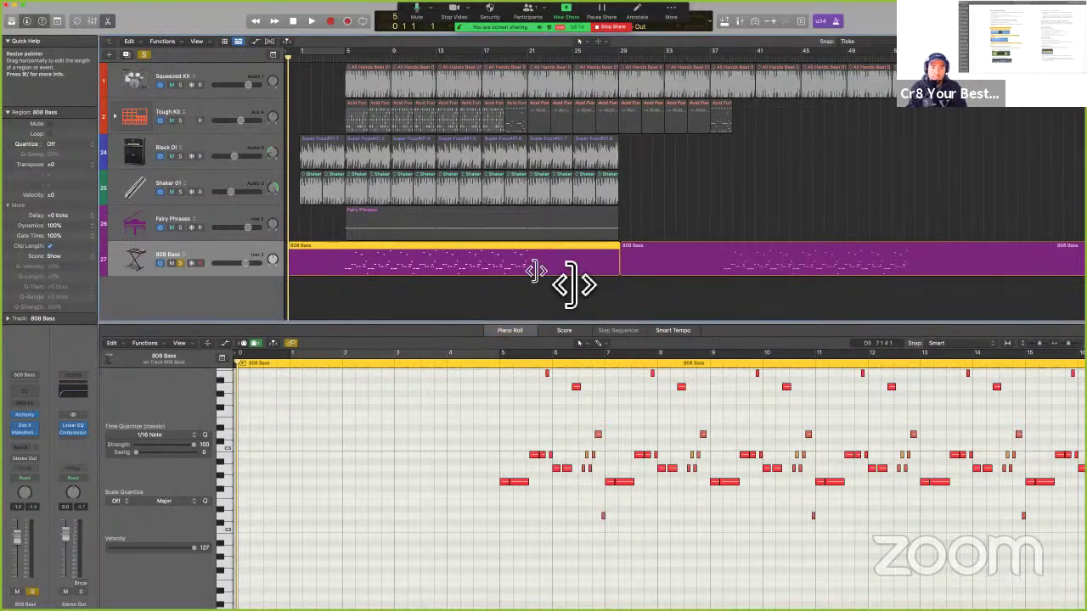
left_click_drag(619, 270, 521, 276)
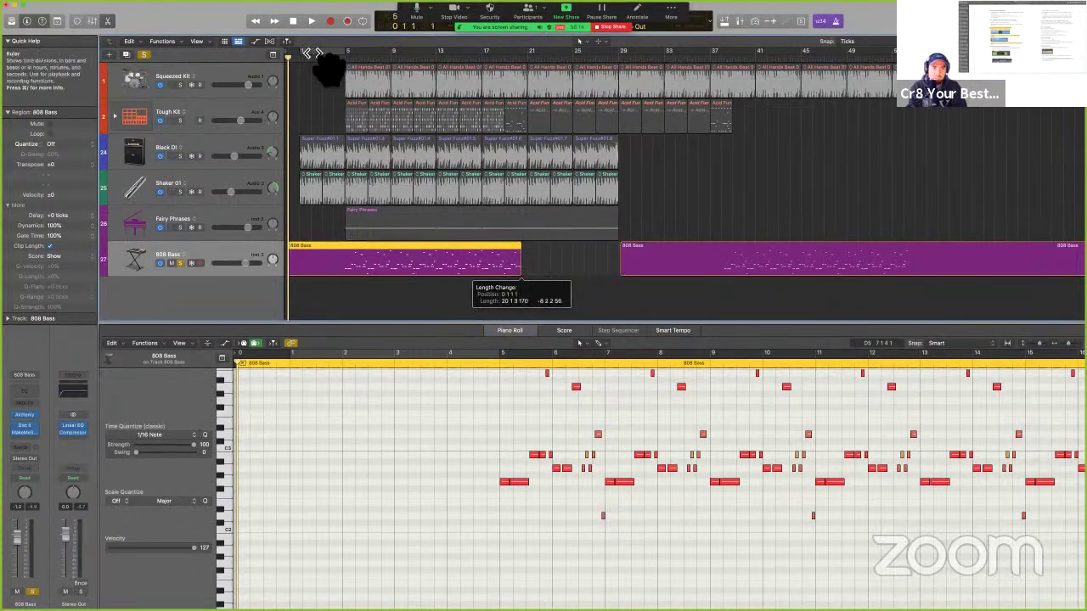
left_click(308, 52)
left_click_drag(300, 52, 292, 66)
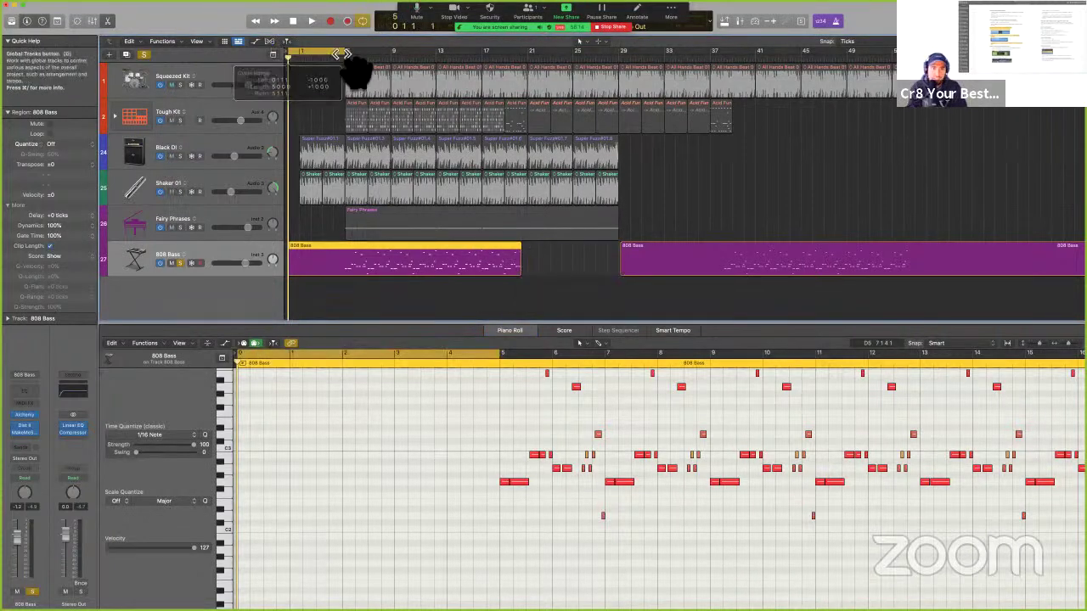
left_click_drag(359, 65, 582, 73)
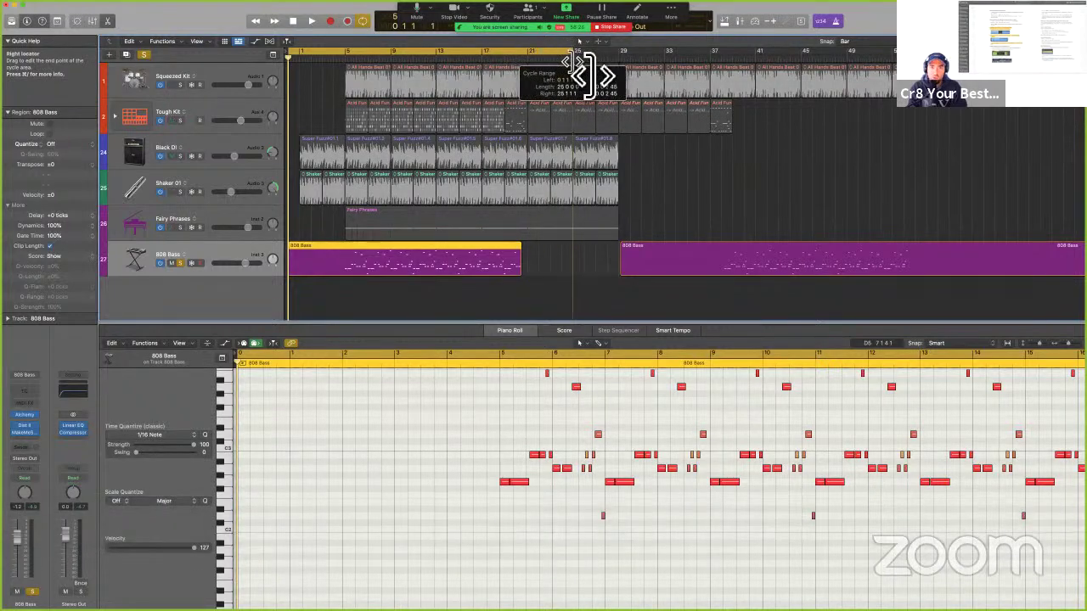
Shorten the first 808 Bass region to about 19 bars, and lengthen it again by trimming it to fill within the locators.
left_click(556, 263)
left_click(504, 263)
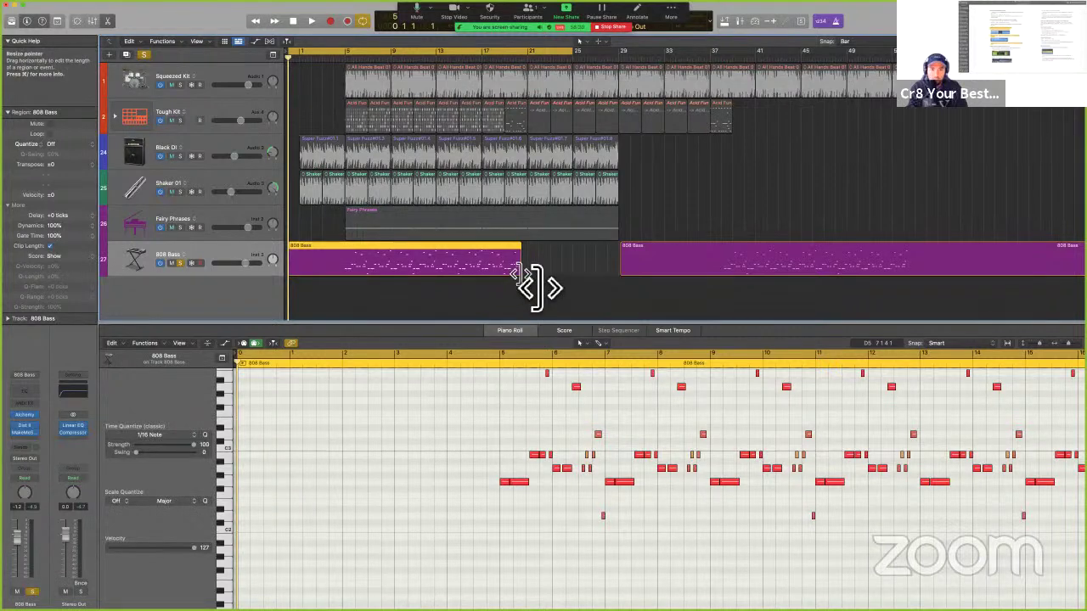
left_click_drag(520, 273, 509, 274)
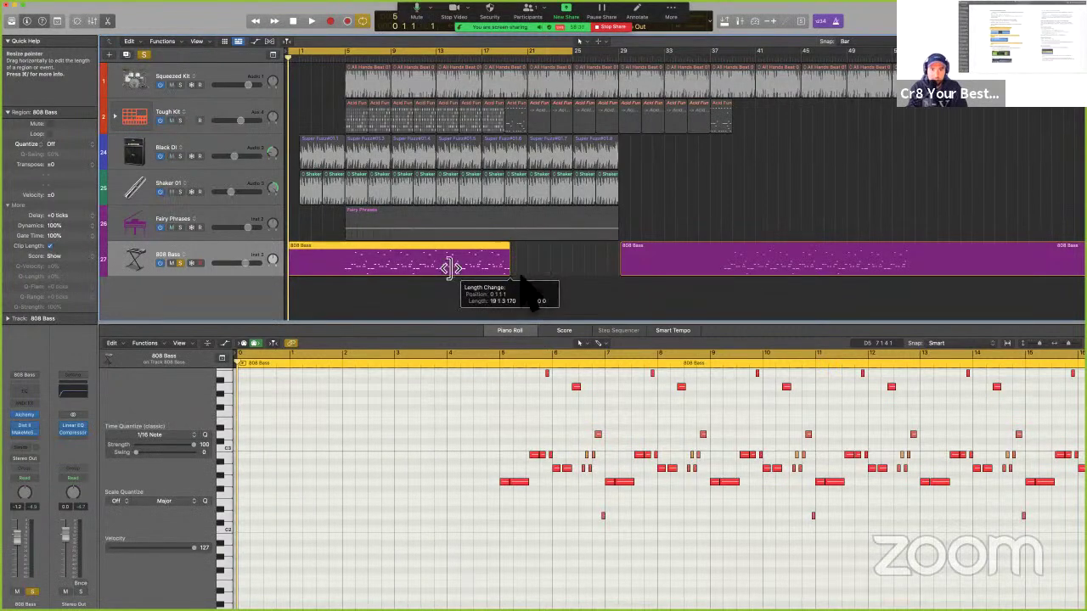
left_click(83, 5)
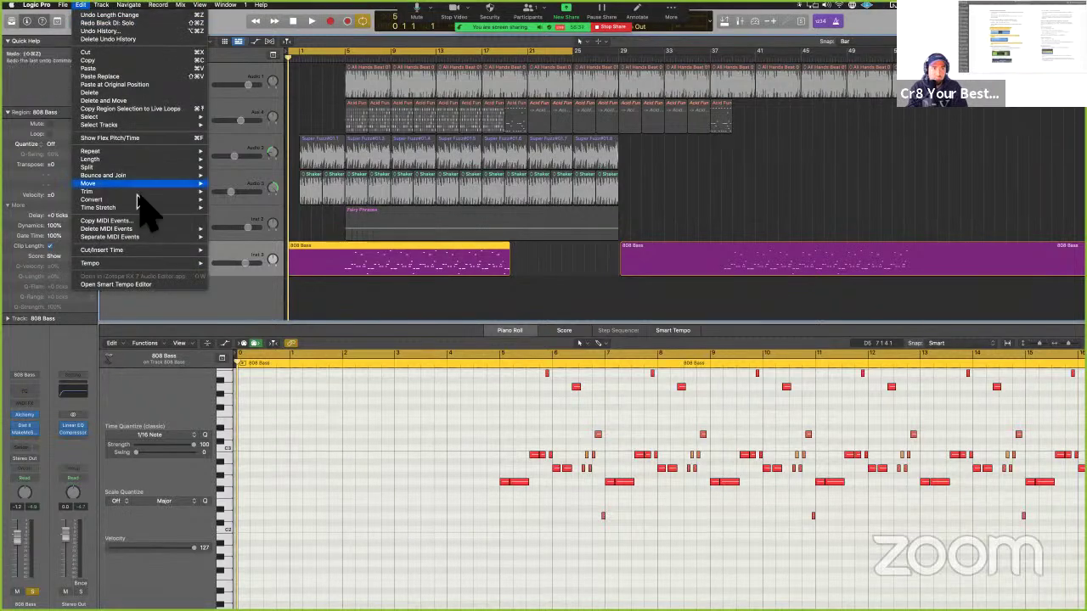
mouse_move(138, 193)
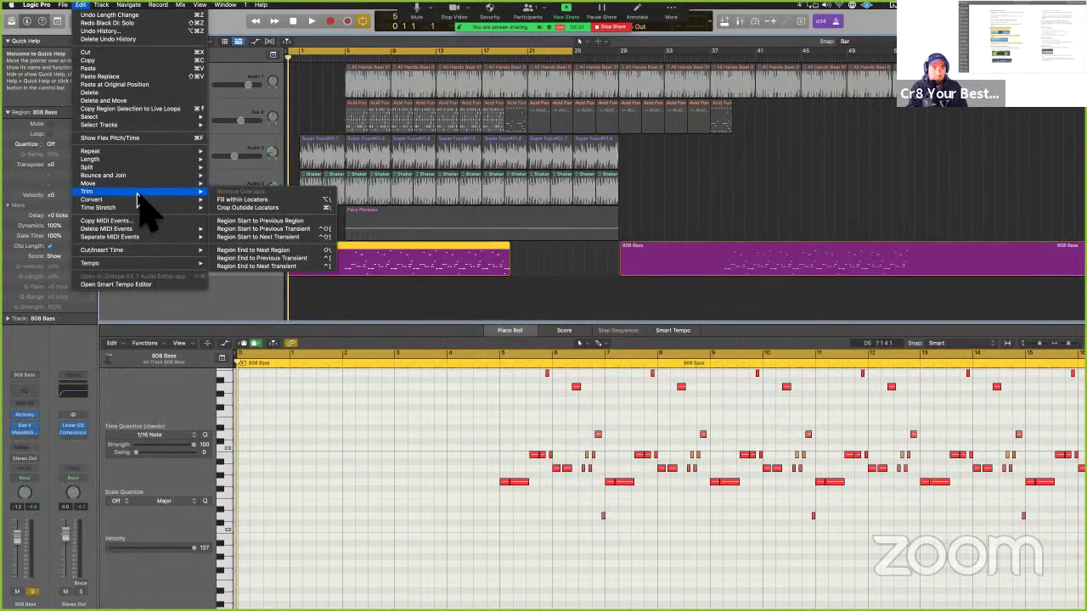
left_click(267, 201)
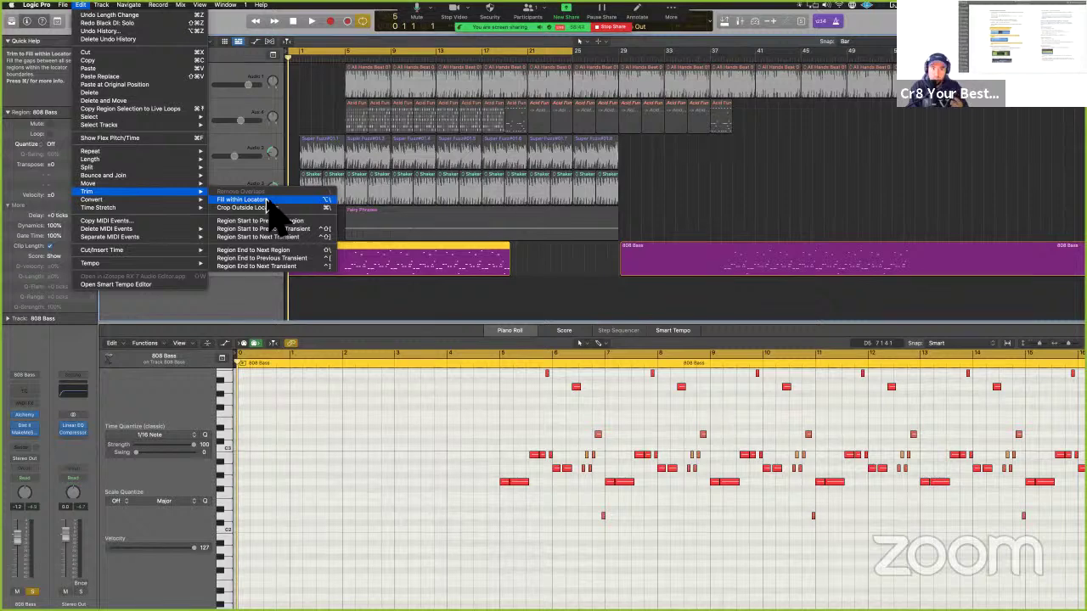
left_click(417, 293)
left_click(415, 262)
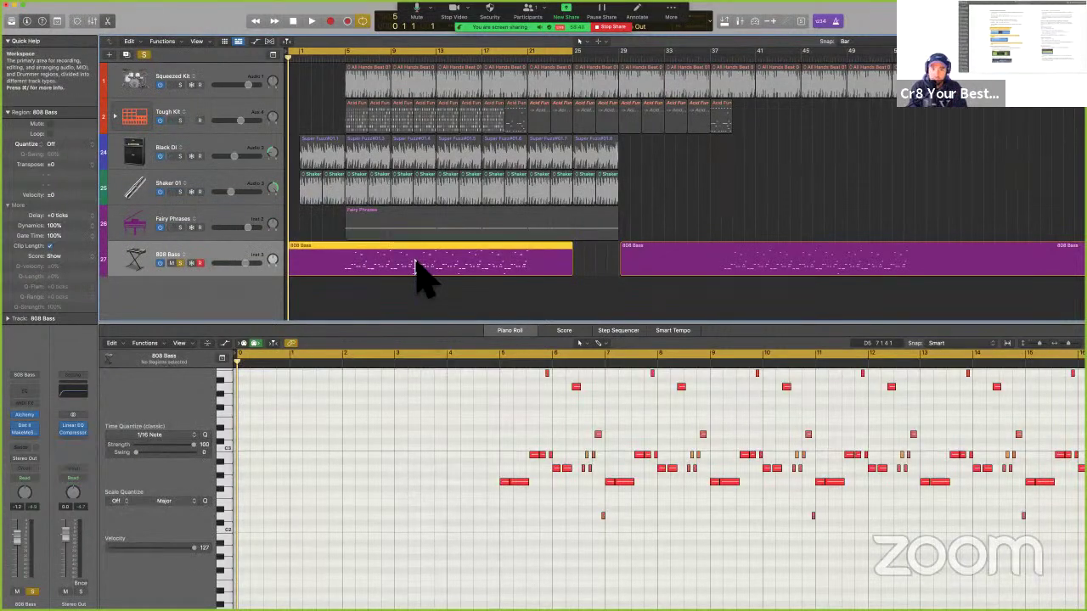
left_click(416, 265)
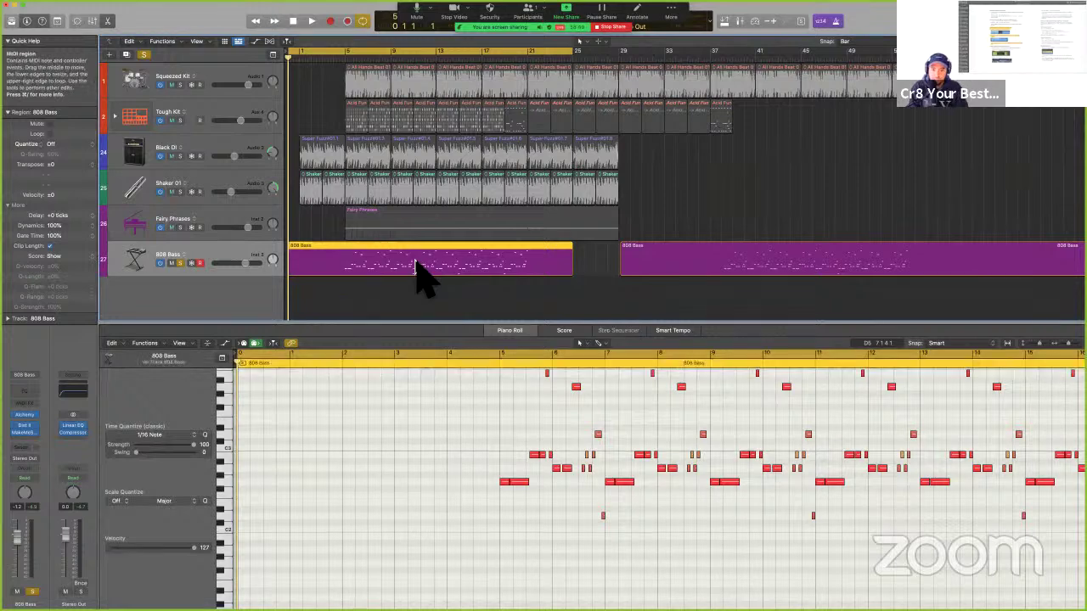
scroll(546, 507, "down", 5)
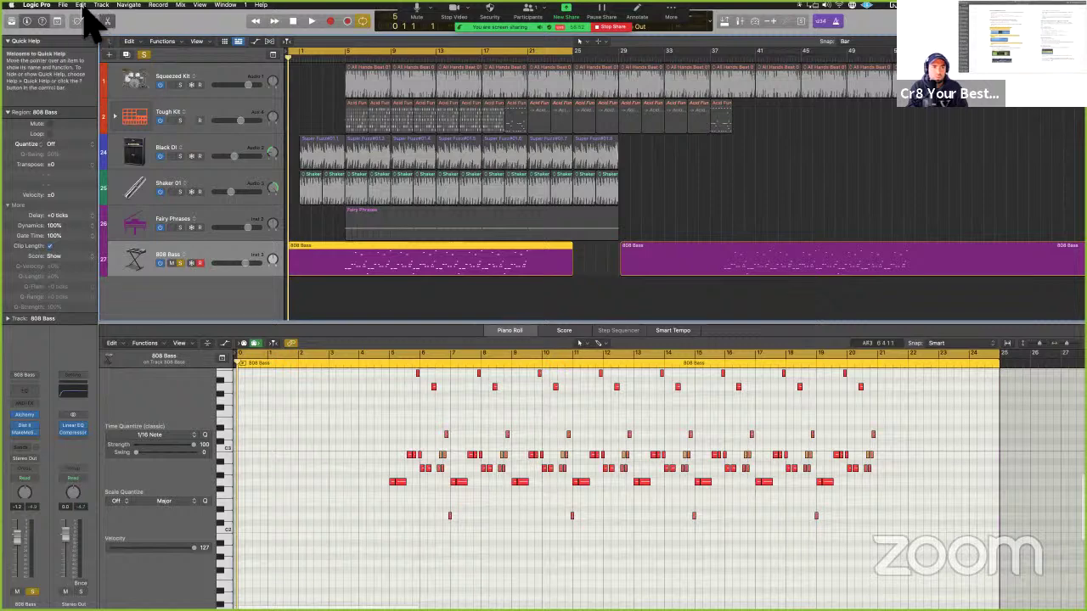
Compare the Trim commands offered for the first two low notes of the first 808 Bass region with those for the region itself.
left_click(80, 4)
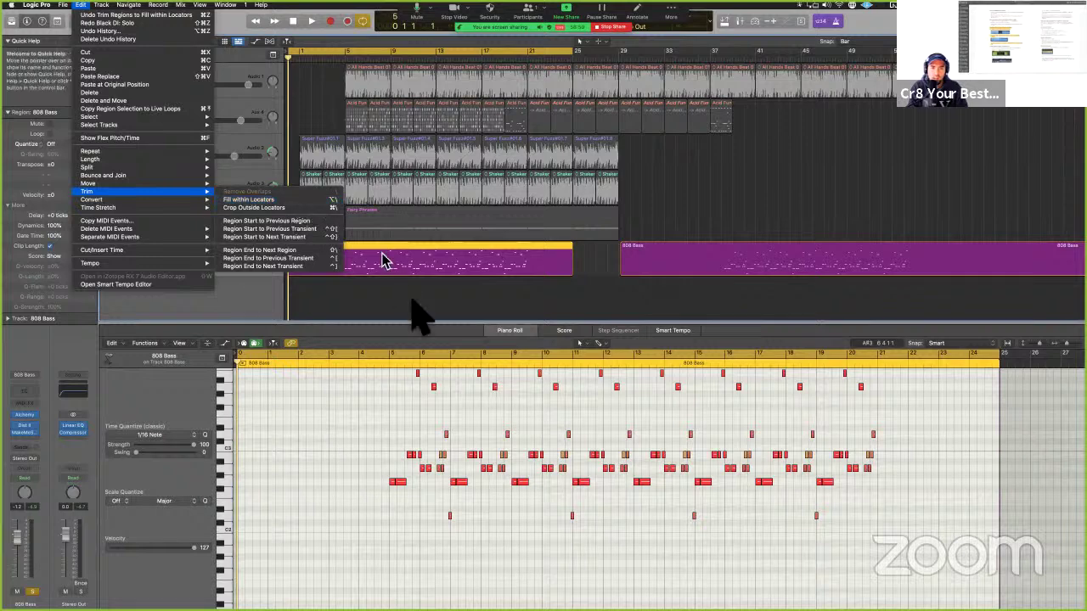
left_click(390, 520)
left_click_drag(408, 492, 384, 472)
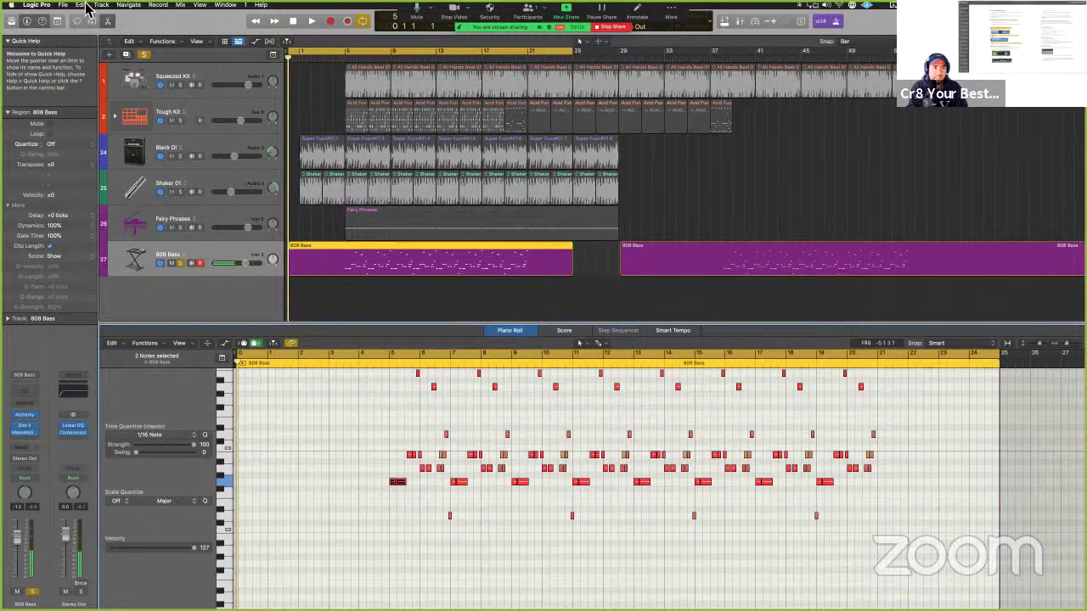
left_click(82, 5)
mouse_move(120, 156)
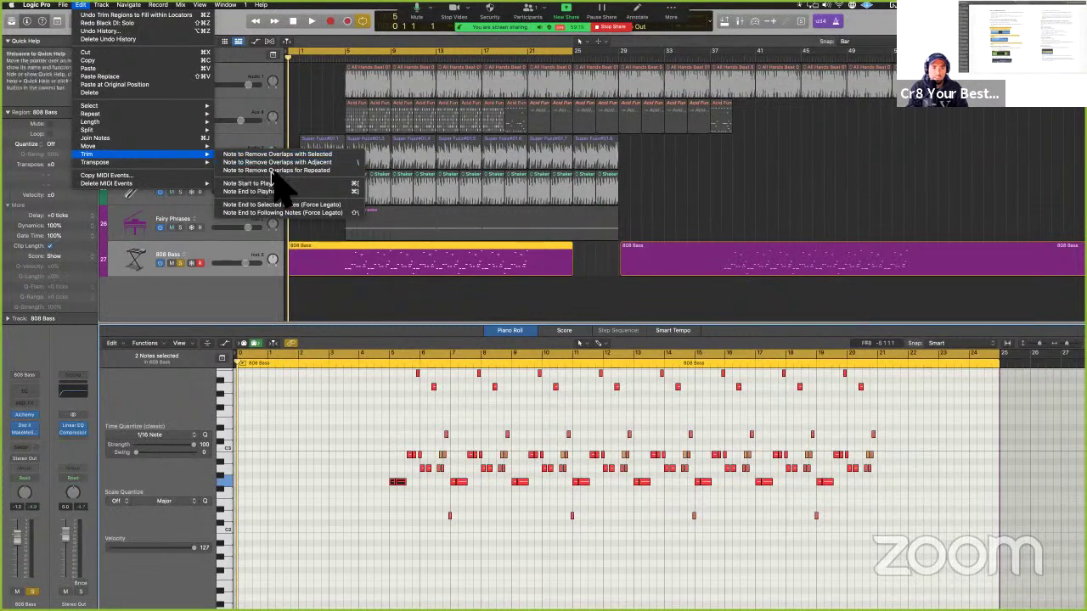
left_click(358, 298)
left_click(357, 291)
left_click(351, 254)
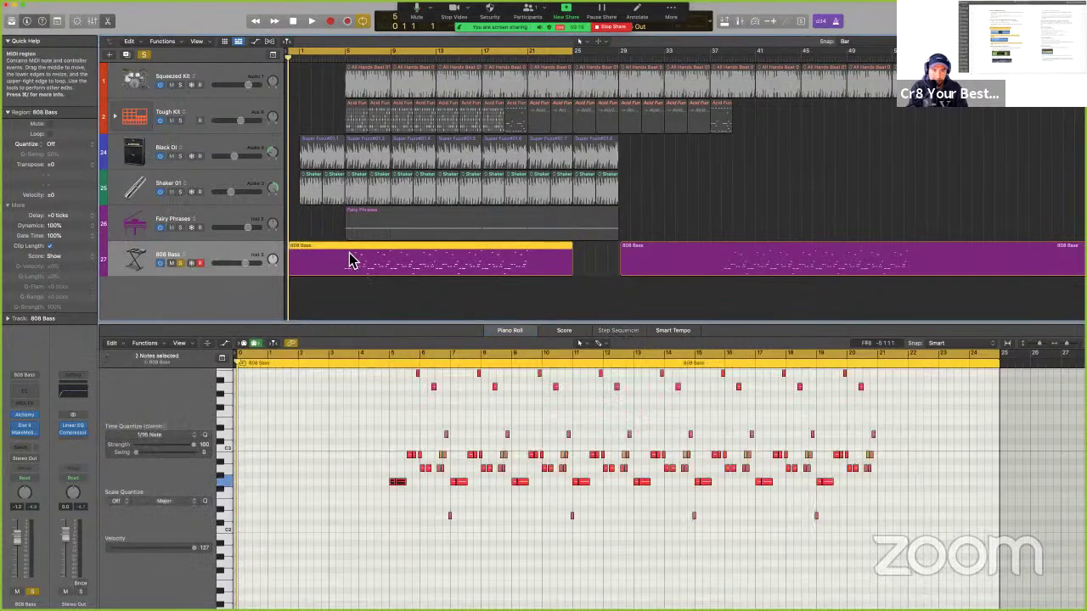
left_click(80, 5)
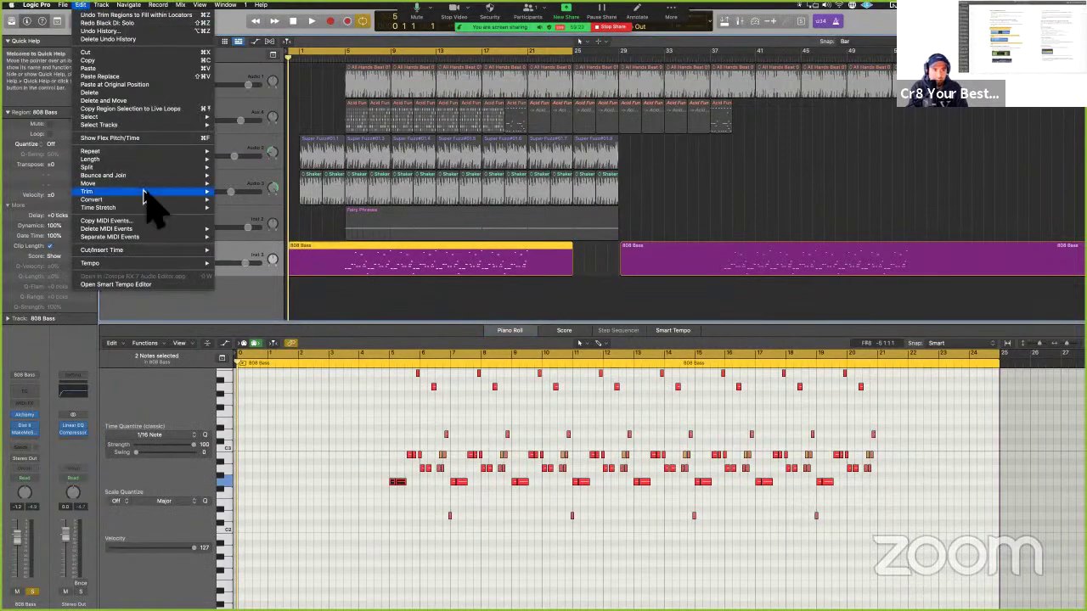
mouse_move(180, 192)
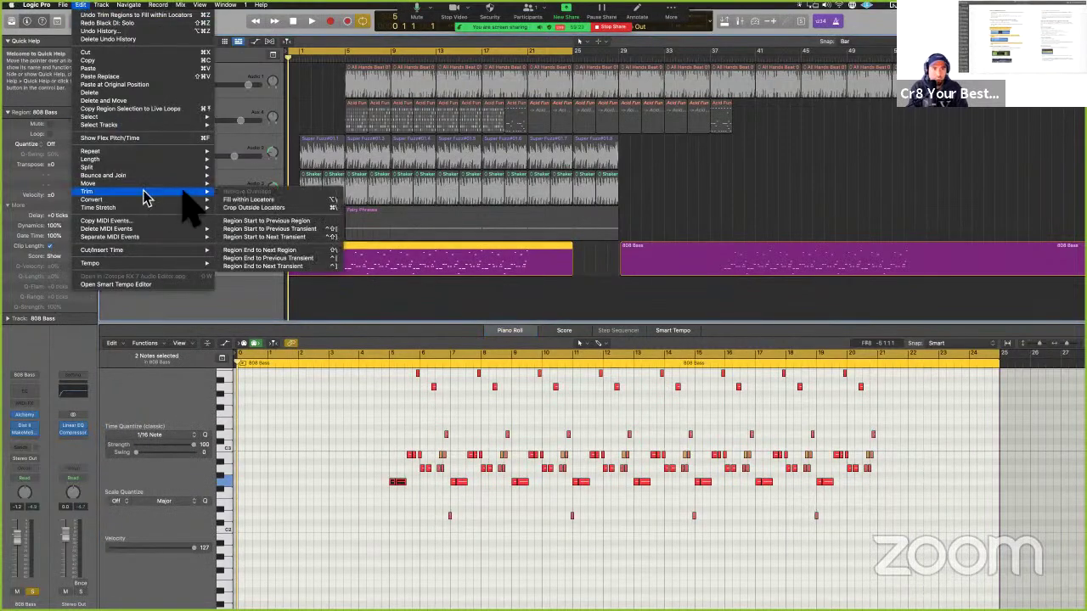
left_click(290, 209)
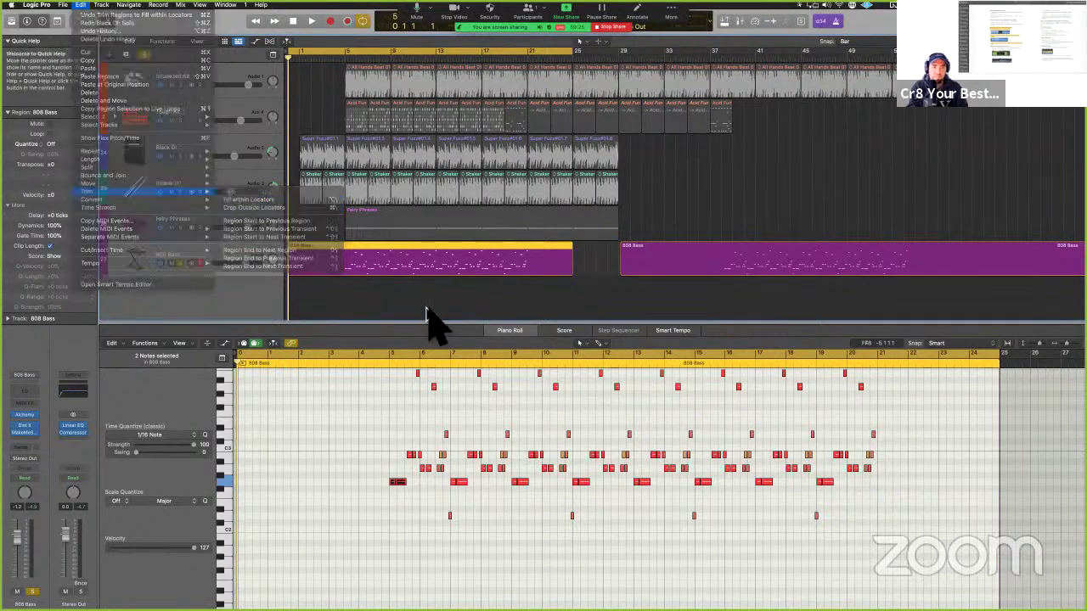
In the user guide, highlight steps 2 and 3 of "Lengthen selected regions between locators" and save the document.
key("ctrl+Left")
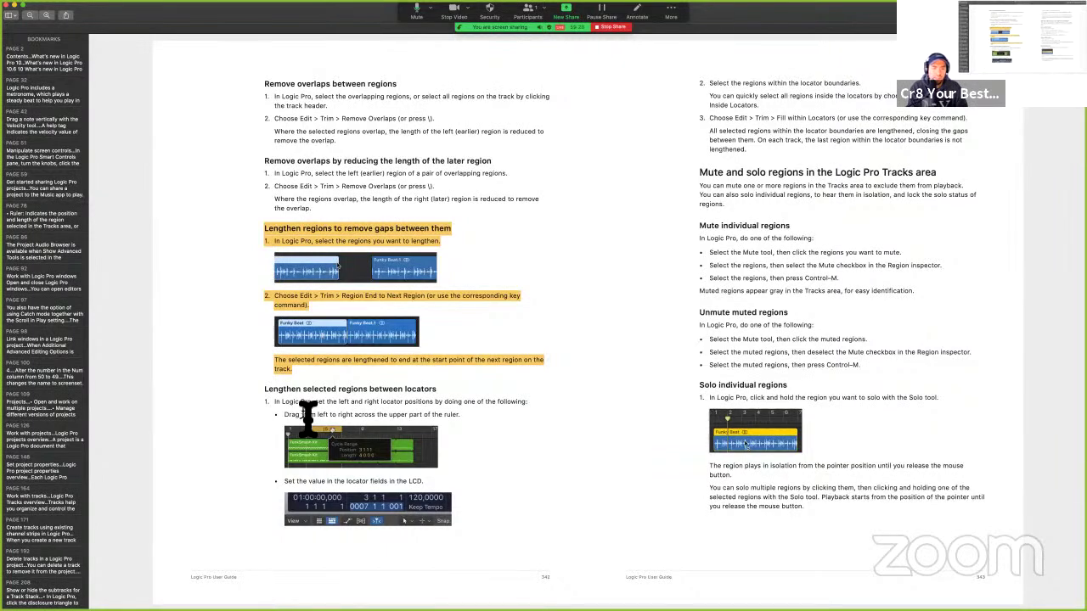
key("ctrl+Right")
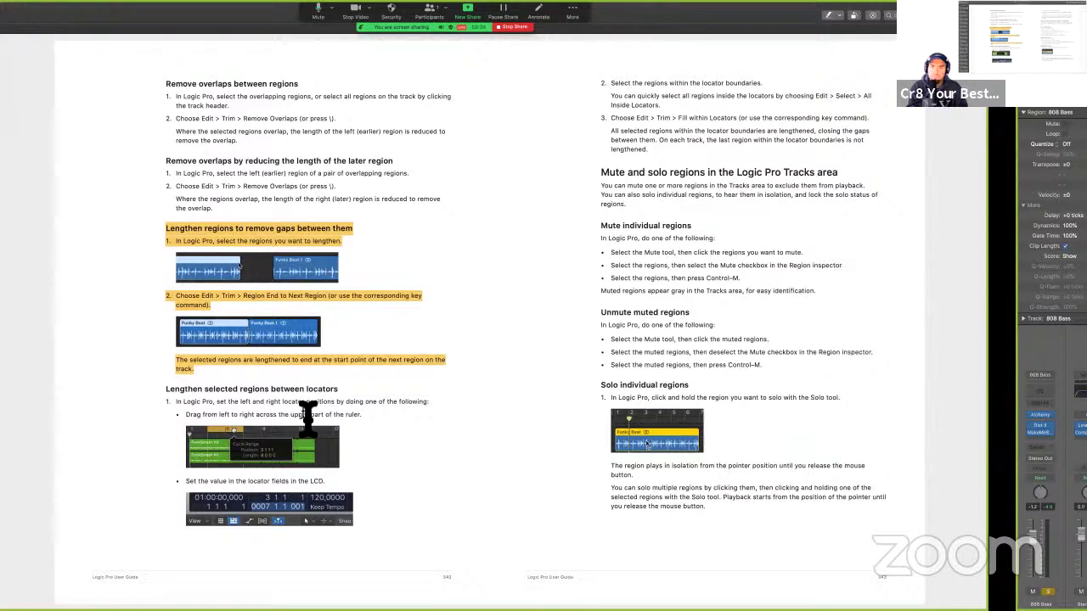
left_click_drag(268, 404, 475, 422)
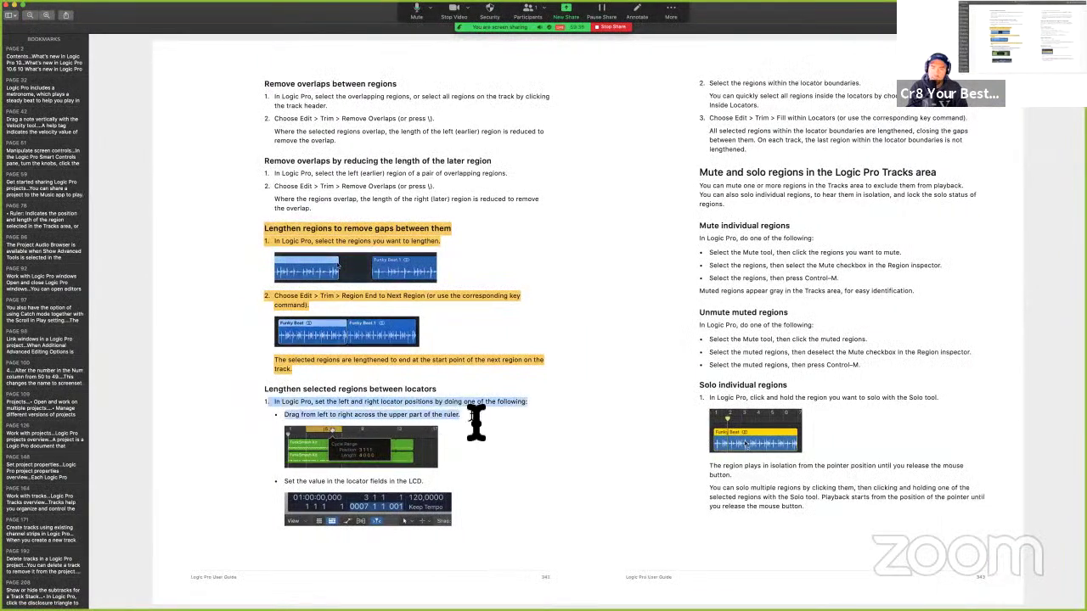
left_click(707, 85)
left_click_drag(764, 145, 769, 151)
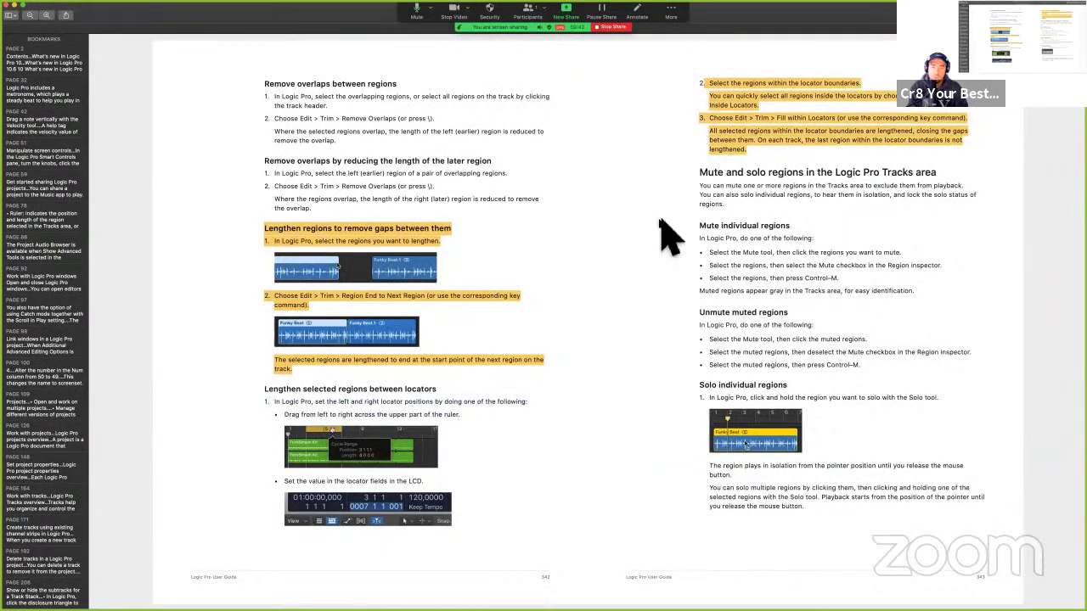
key("super+s")
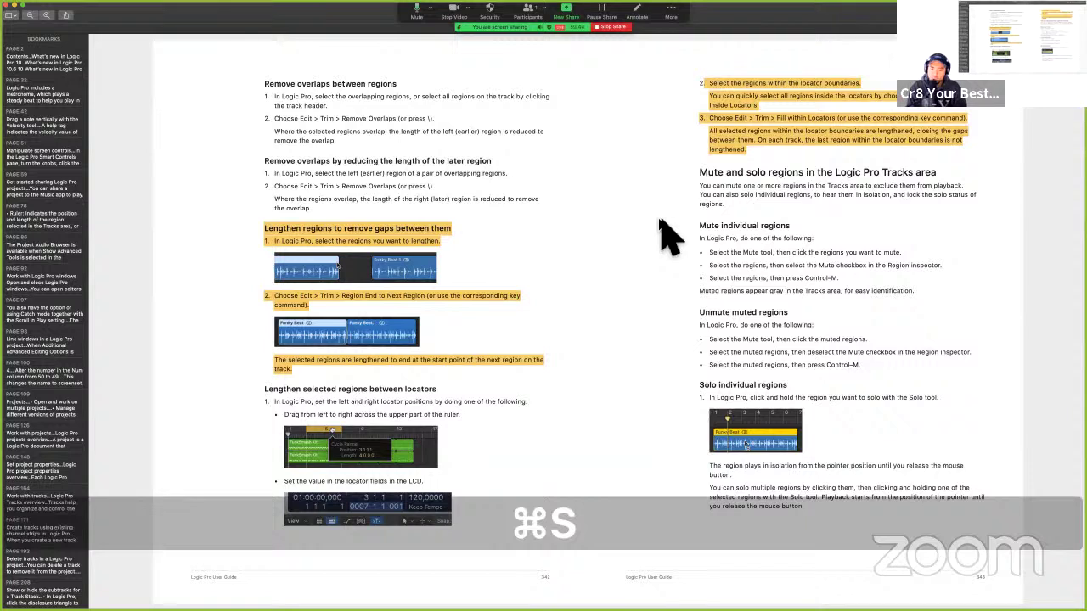
key("super+s")
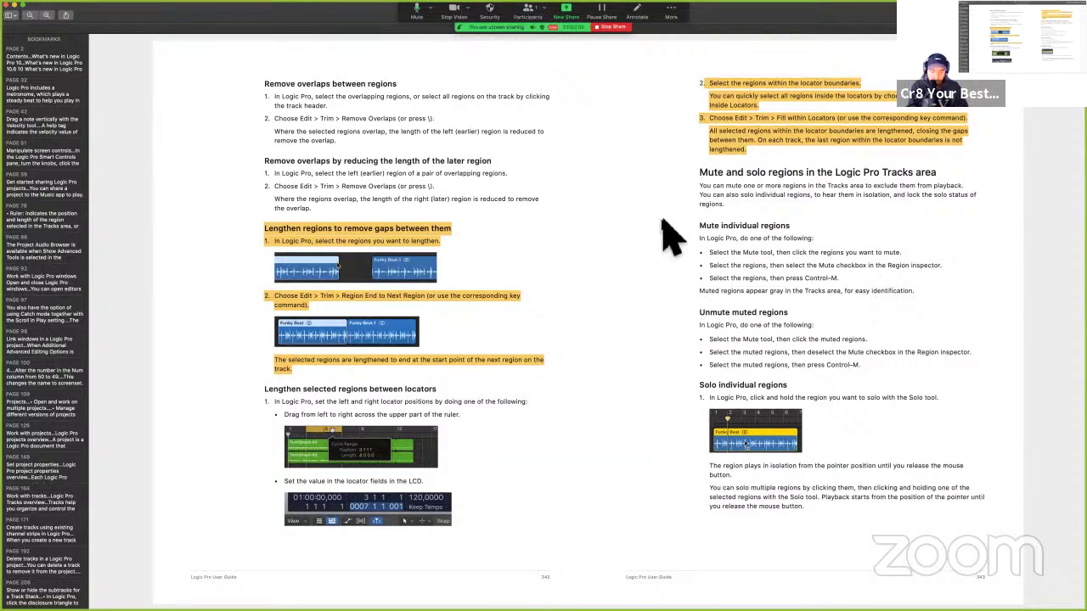
key("s")
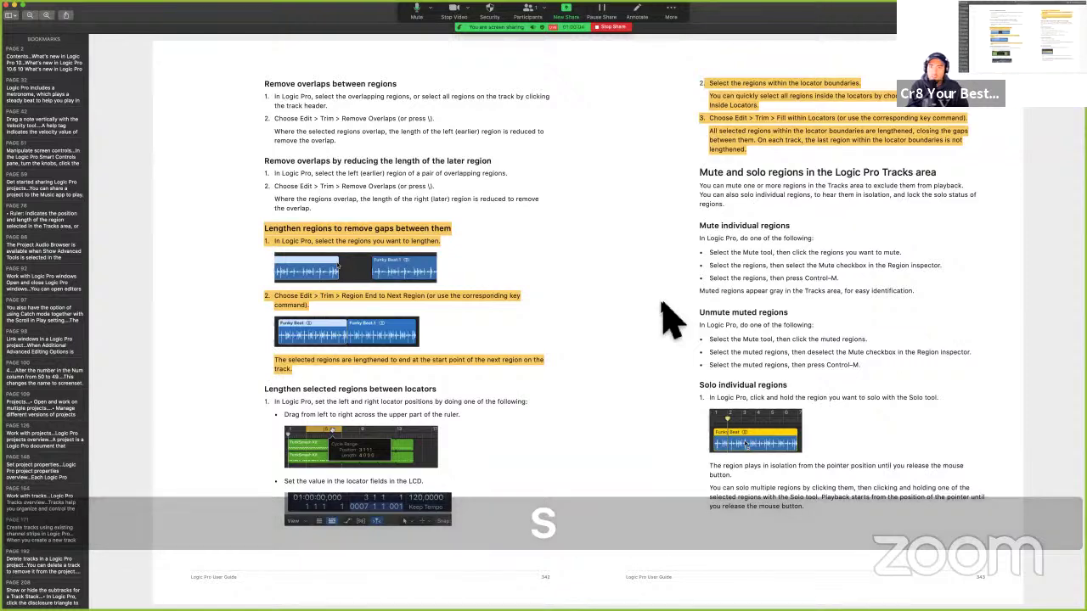
Look through the following user guide sections on soloing, time stretching, splitting, joining and creating regions.
scroll(744, 222, "down", 5)
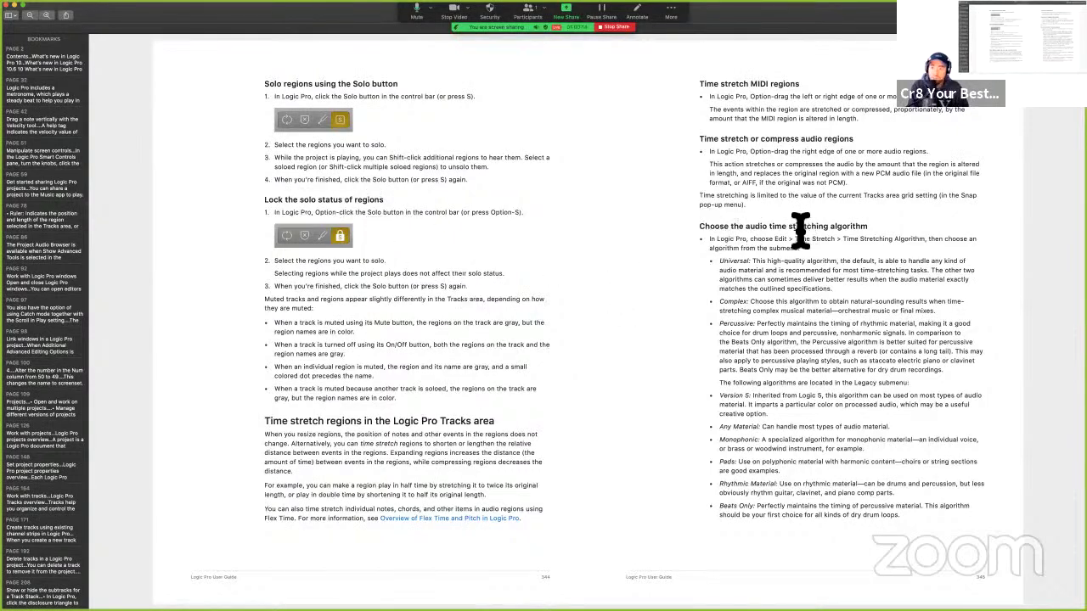
left_click_drag(798, 227, 878, 252)
left_click(764, 296)
key("Right")
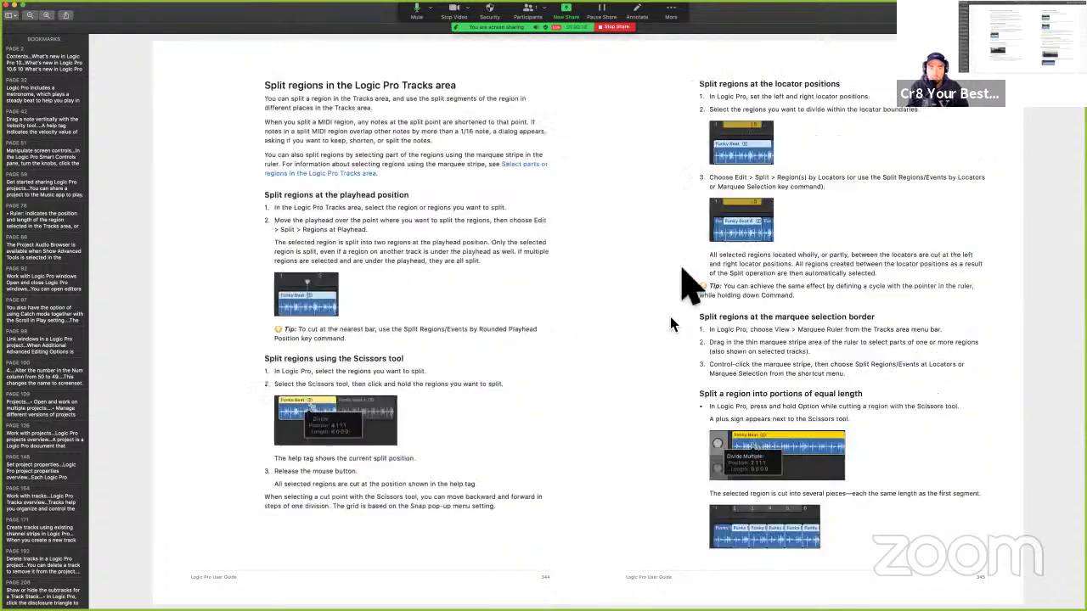
left_click_drag(286, 98, 406, 97)
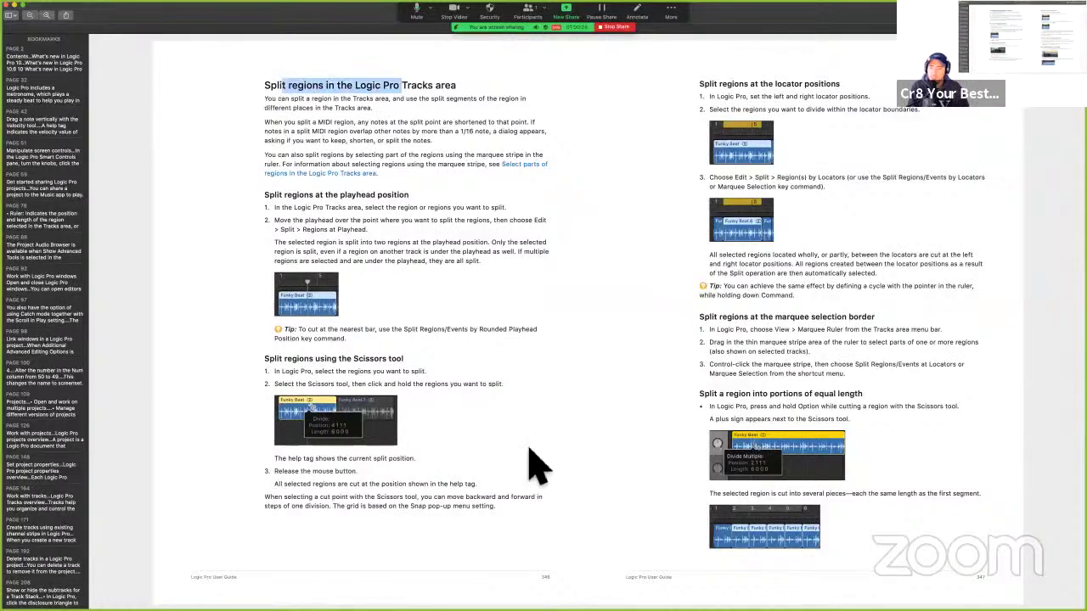
key("Right")
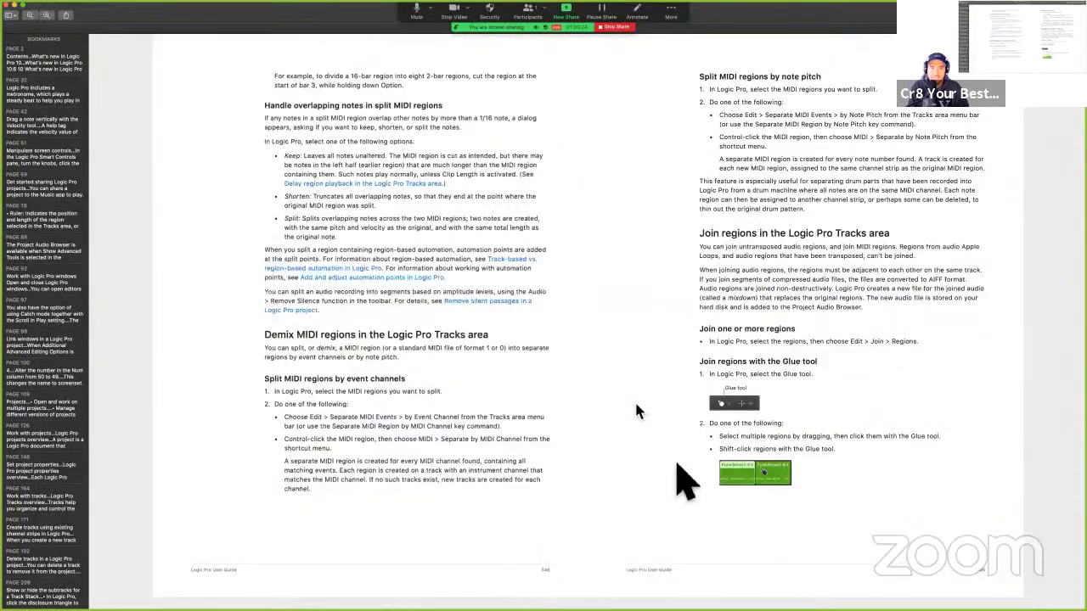
left_click_drag(687, 245, 876, 245)
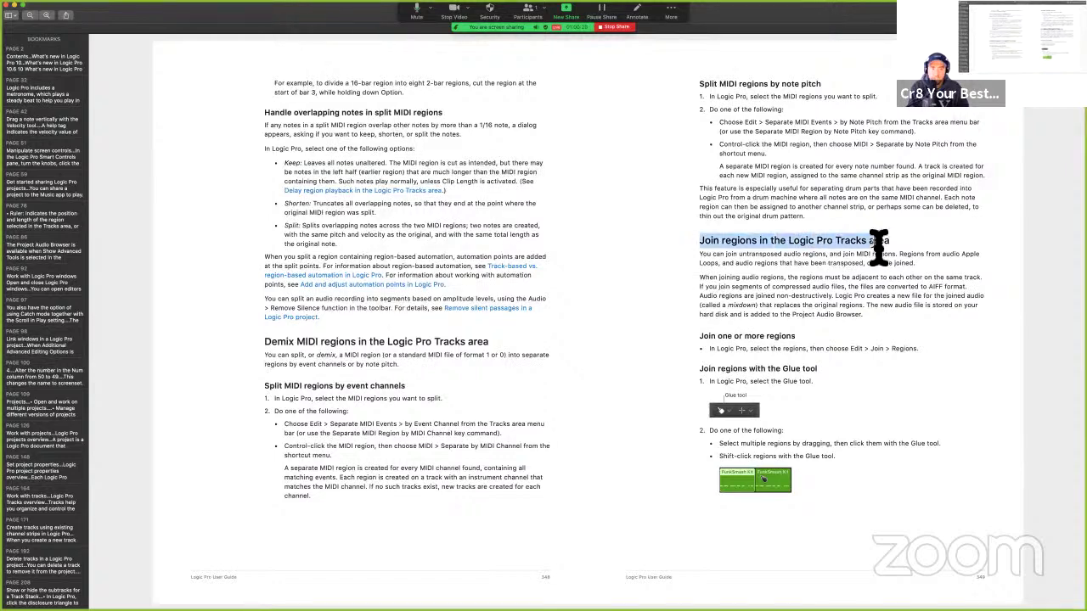
key("Right")
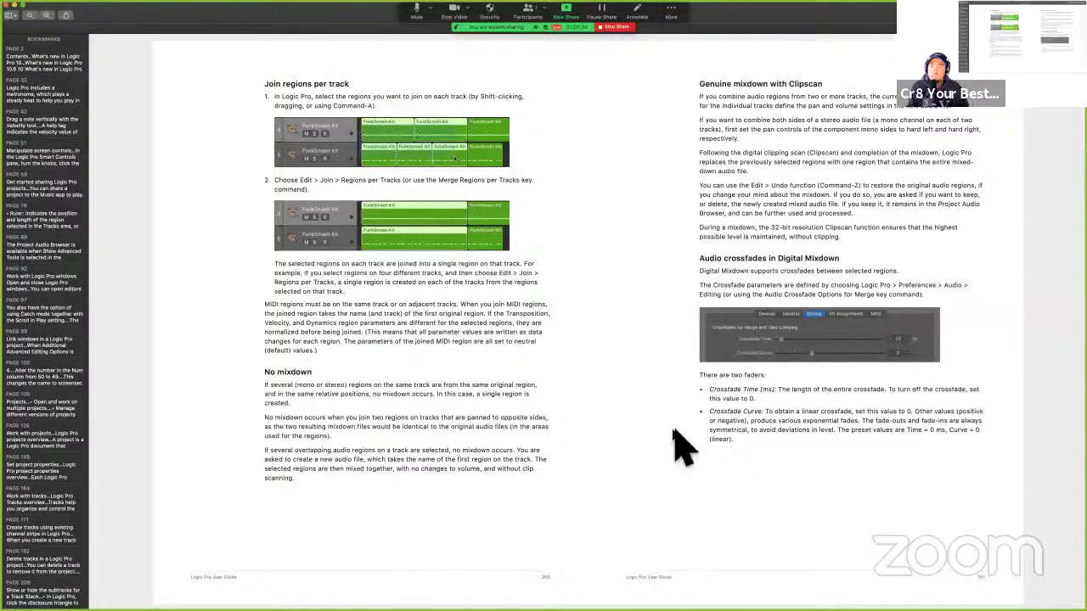
key("Right")
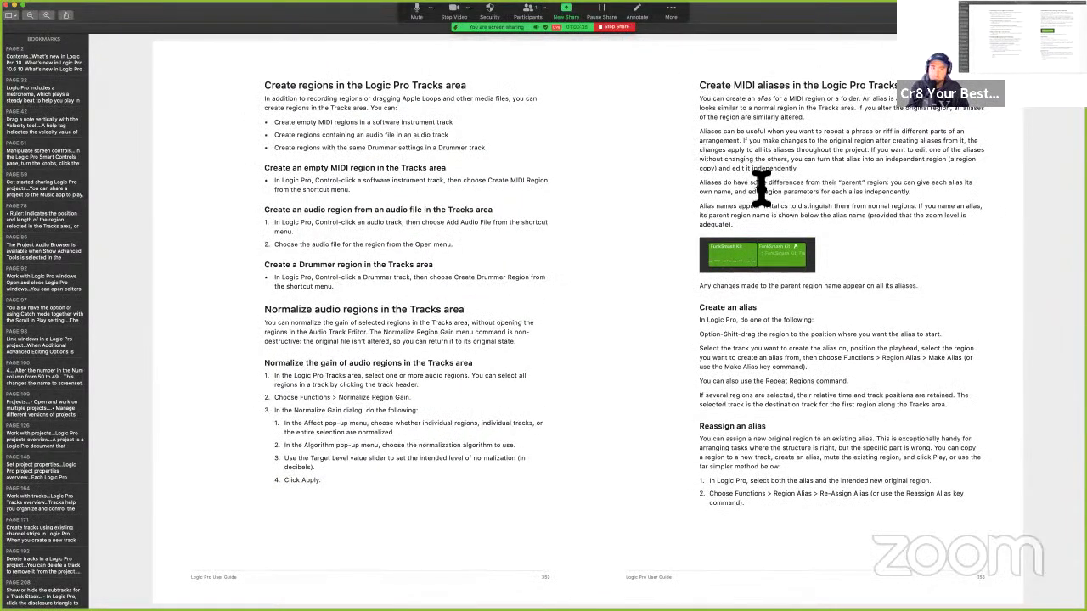
Return to the highlighted user guide pages on lengthening regions, bookmark them and save the document.
key("Right")
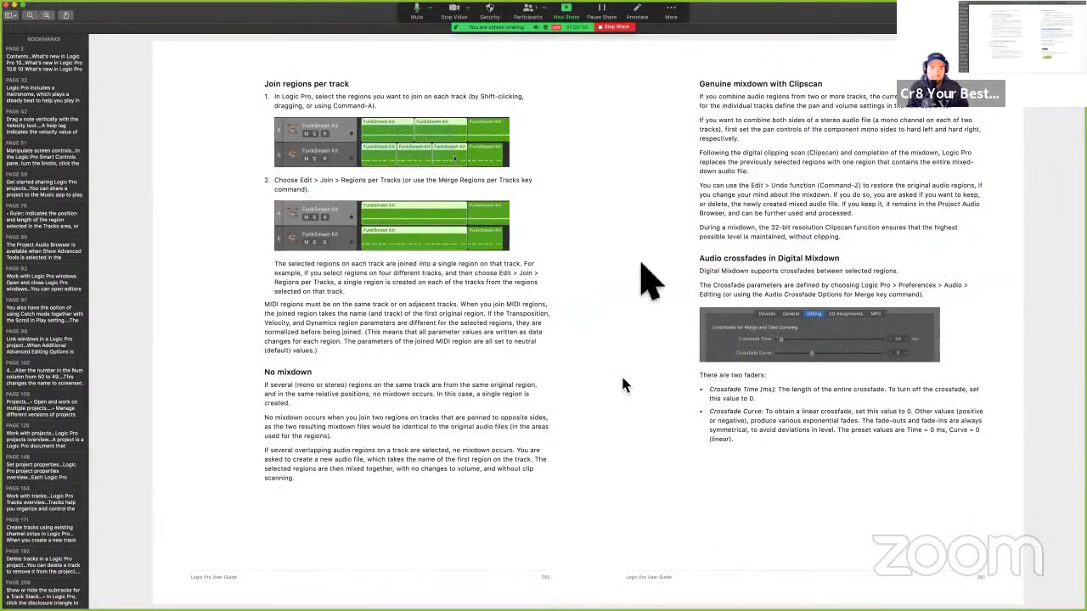
key("Right")
key("Right")
key("Right")
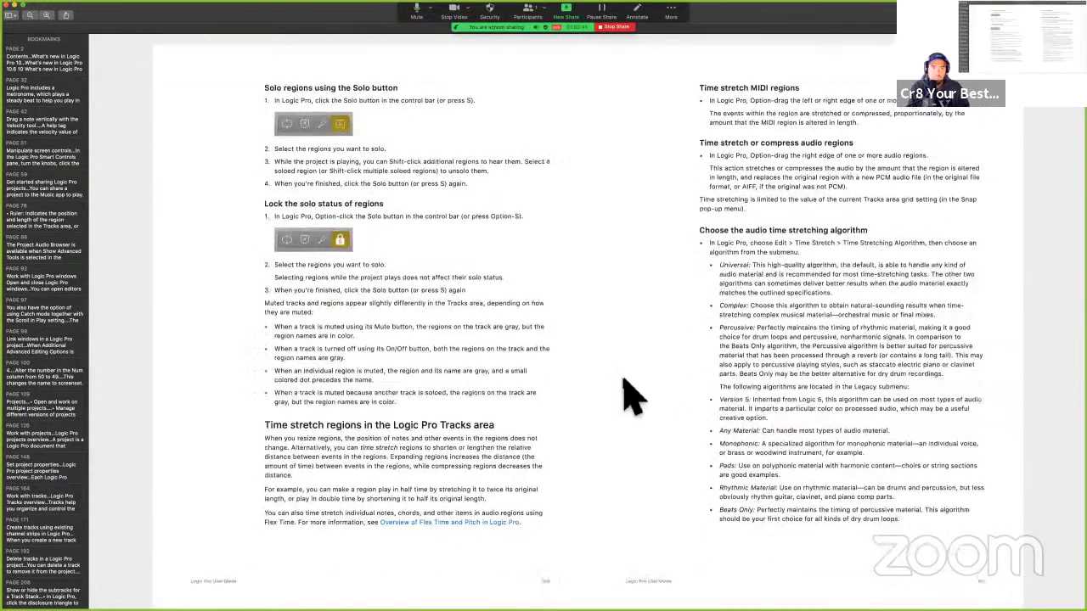
key("Left")
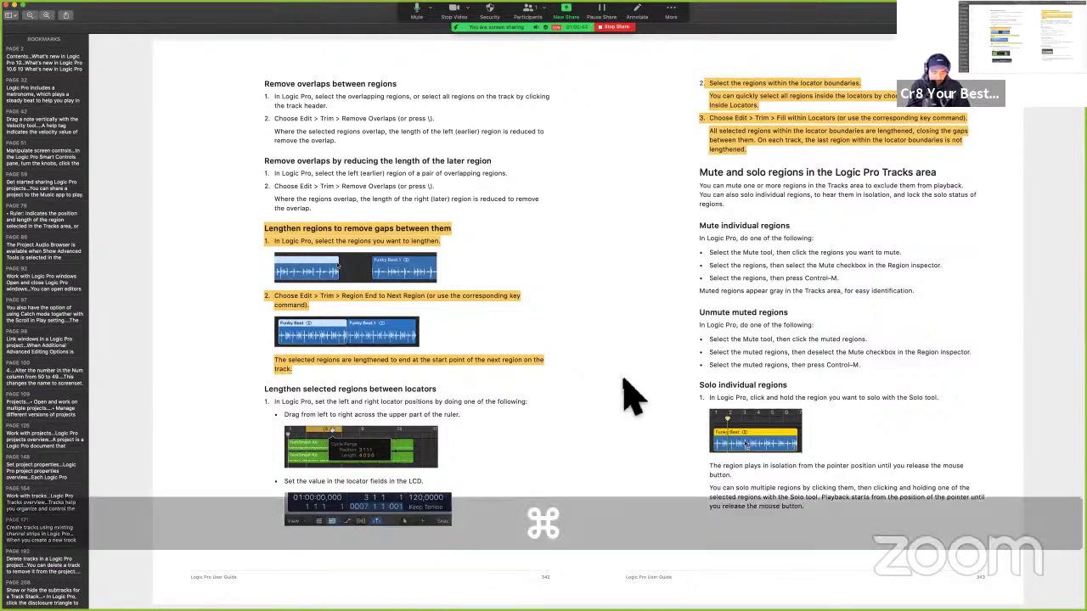
key("super+d")
key("super+s")
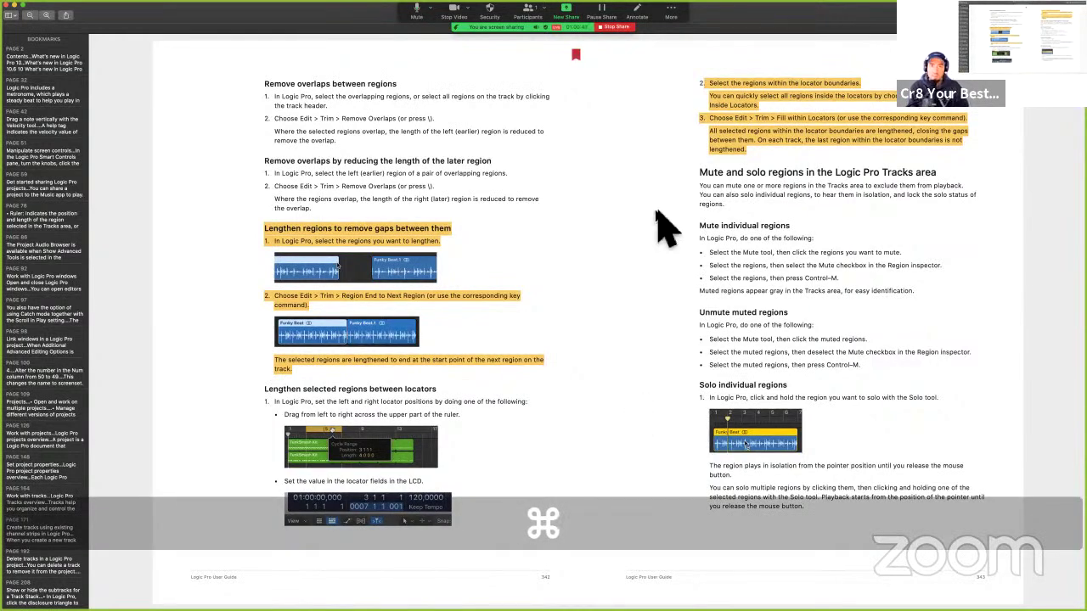
key("super+s")
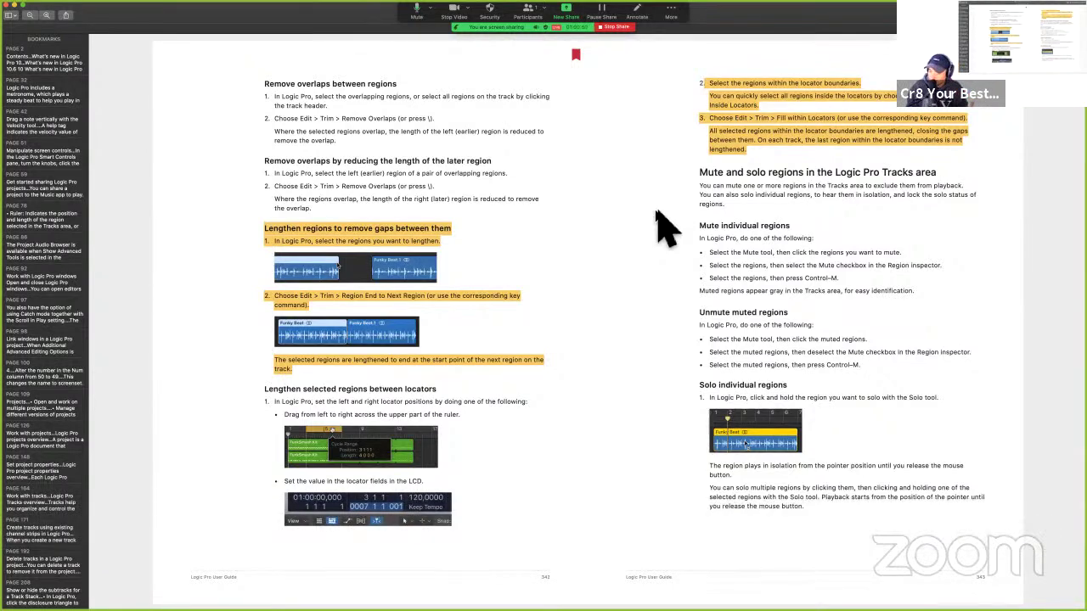
left_click(613, 36)
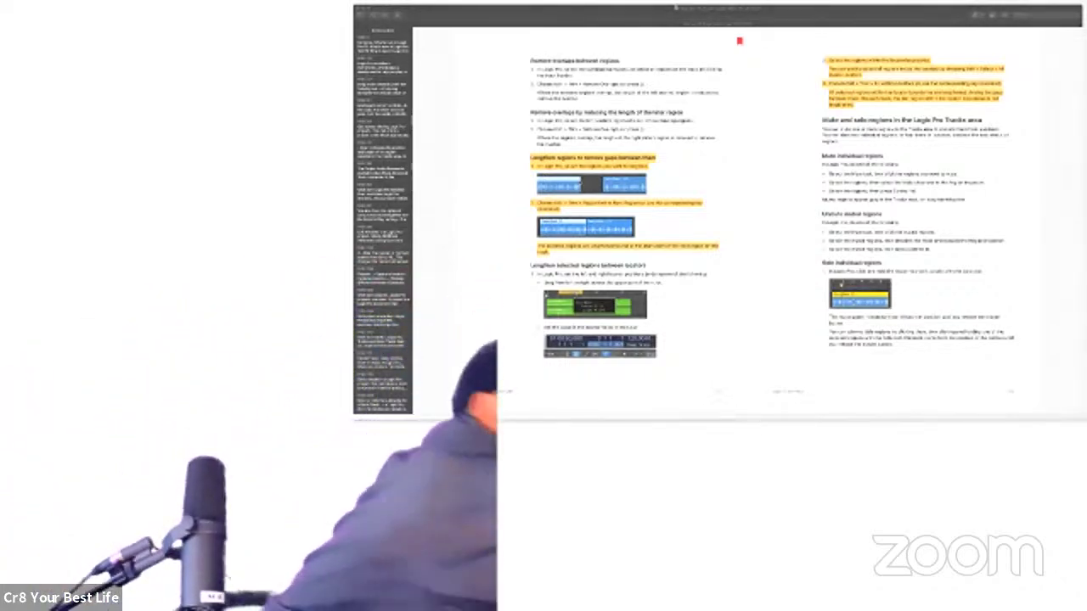
key("ctrl+Left")
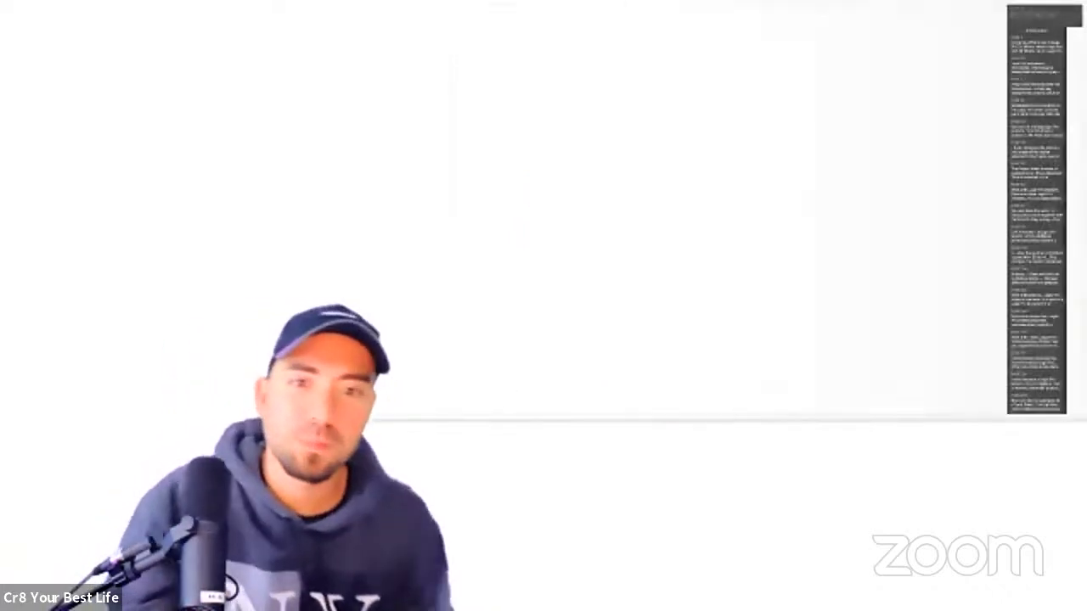
key("ctrl+Right")
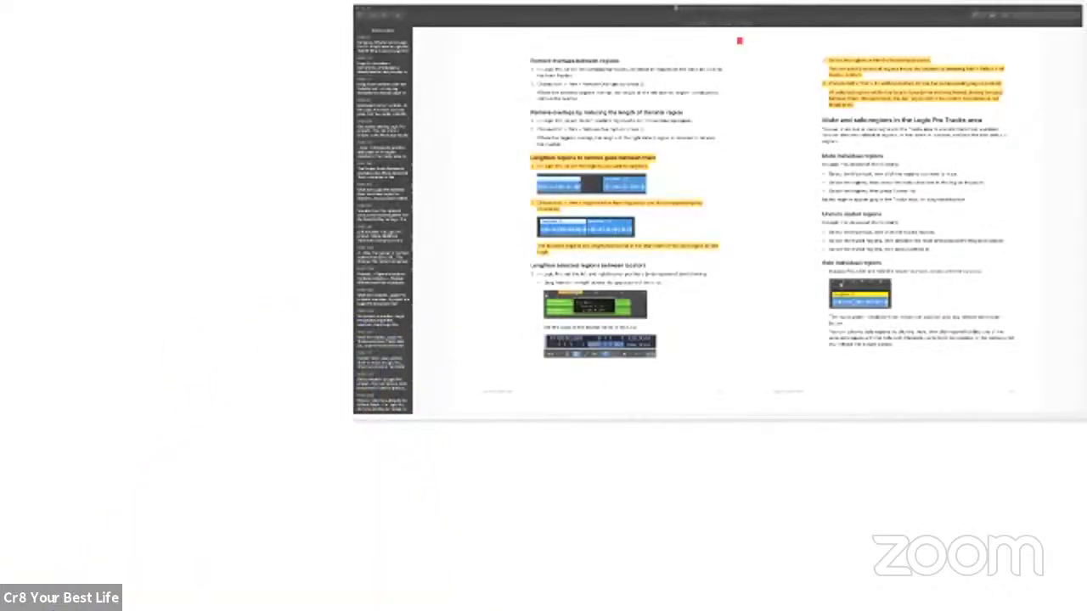